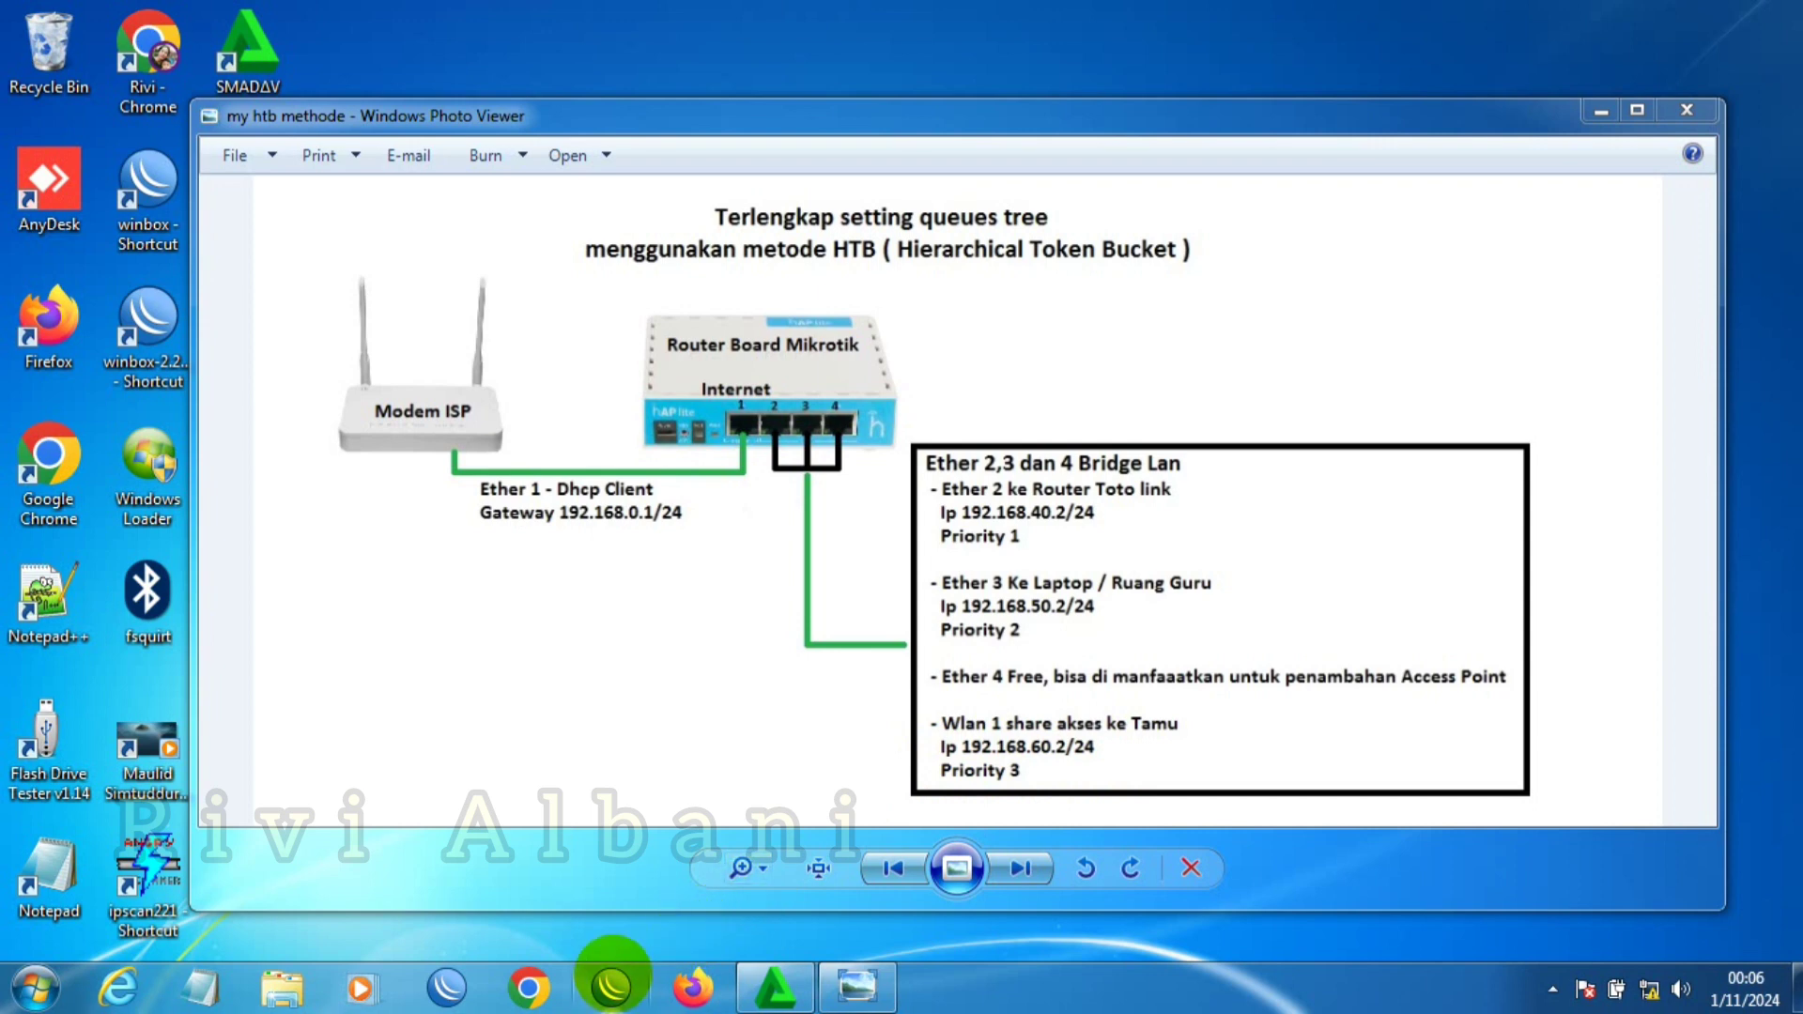
# Step: Switch to WinBox and connect to the MikroTik router listed among the neighbors as admin with an empty password
pyautogui.click(611, 986)
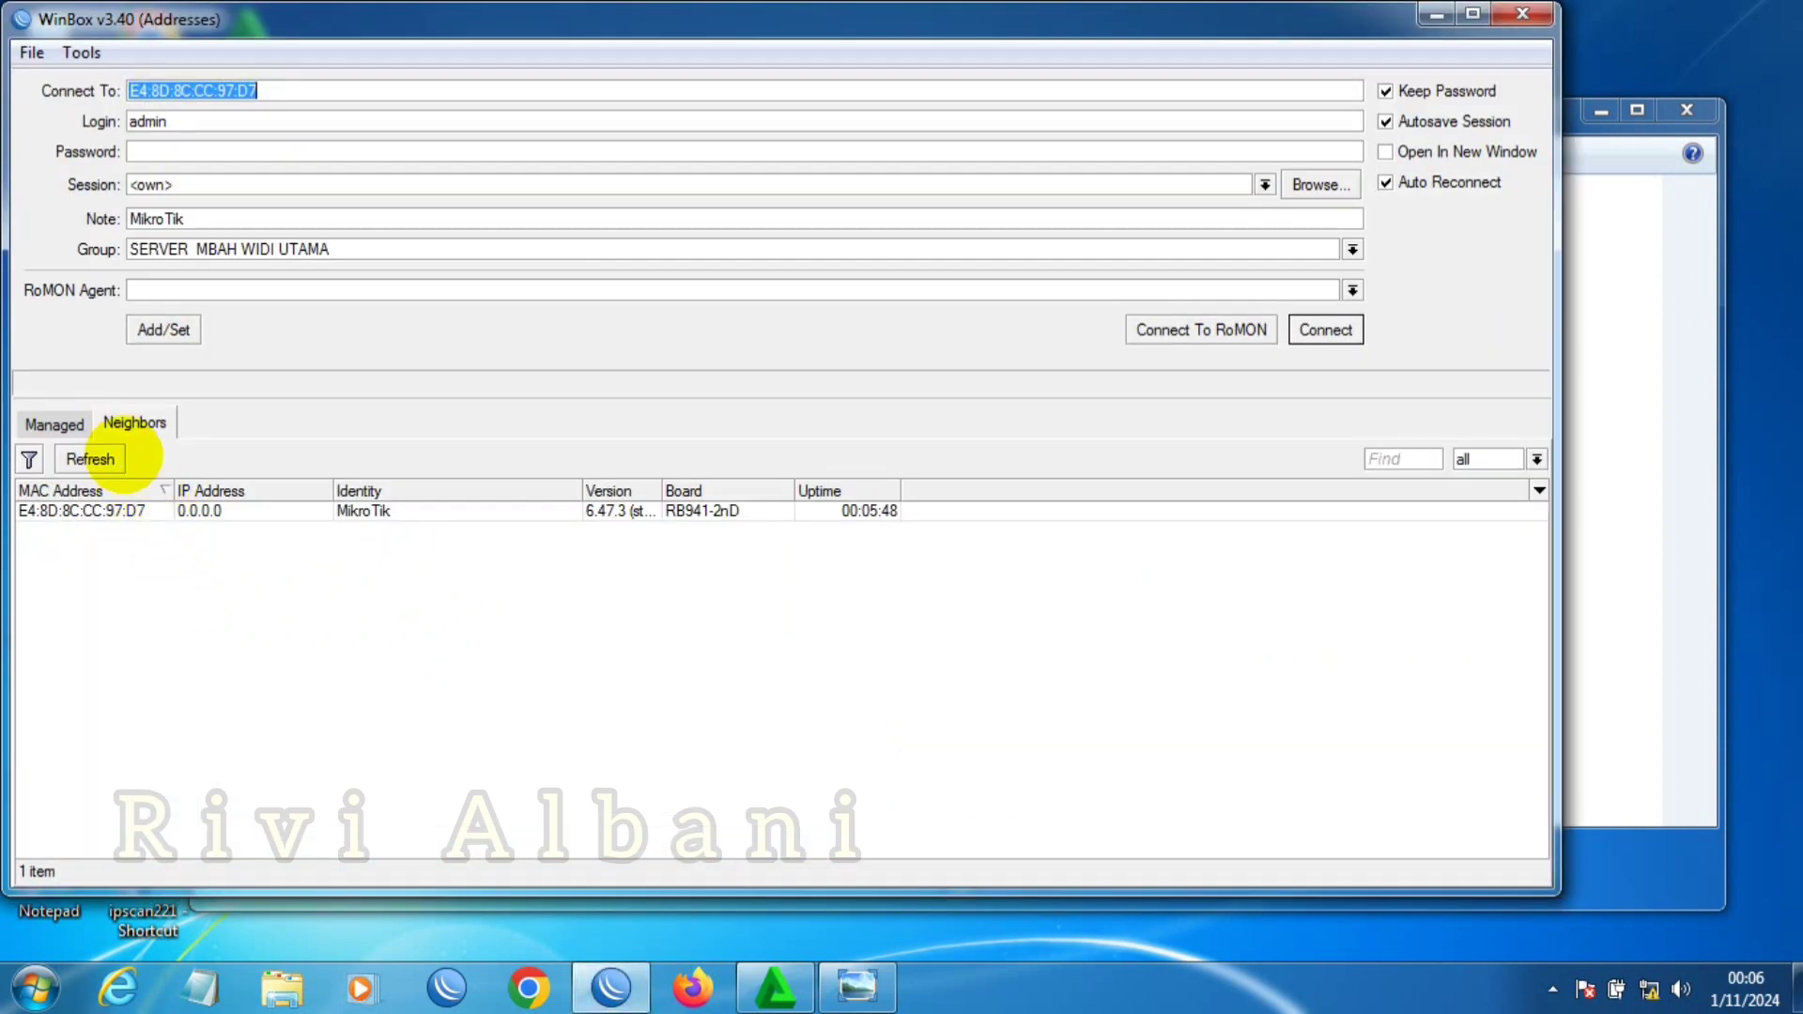
pyautogui.click(134, 423)
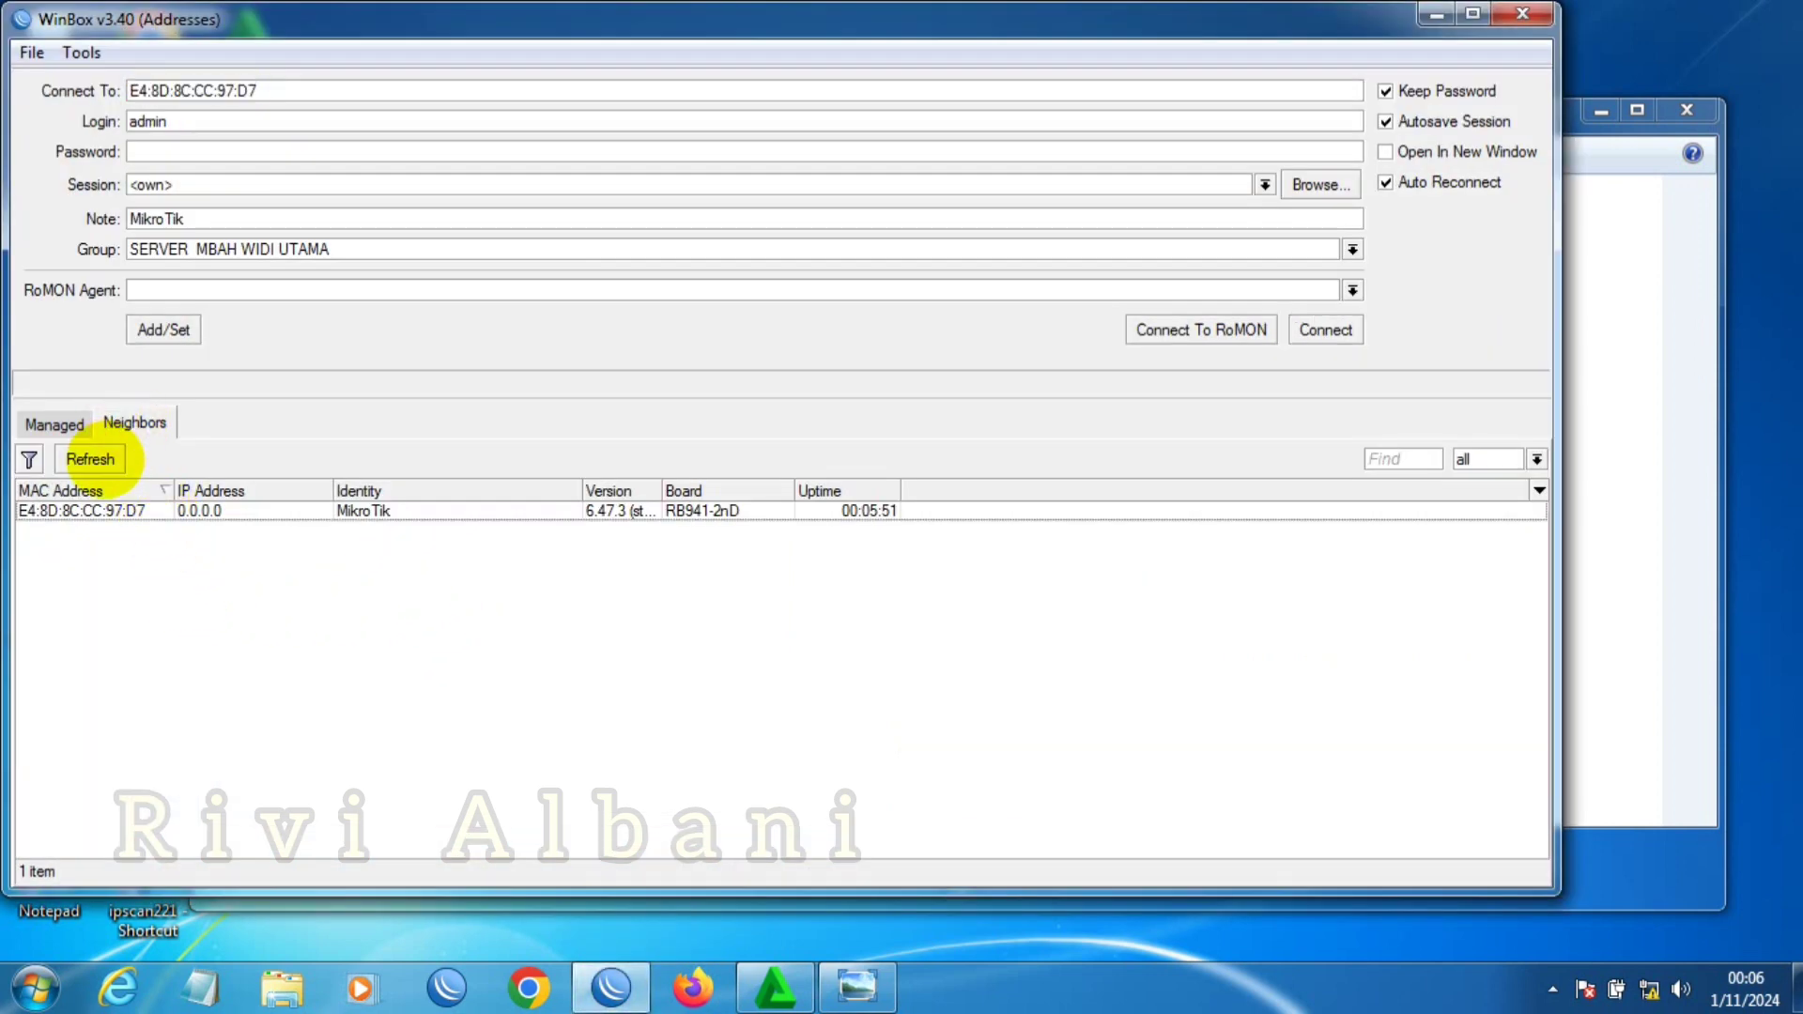
pyautogui.click(91, 459)
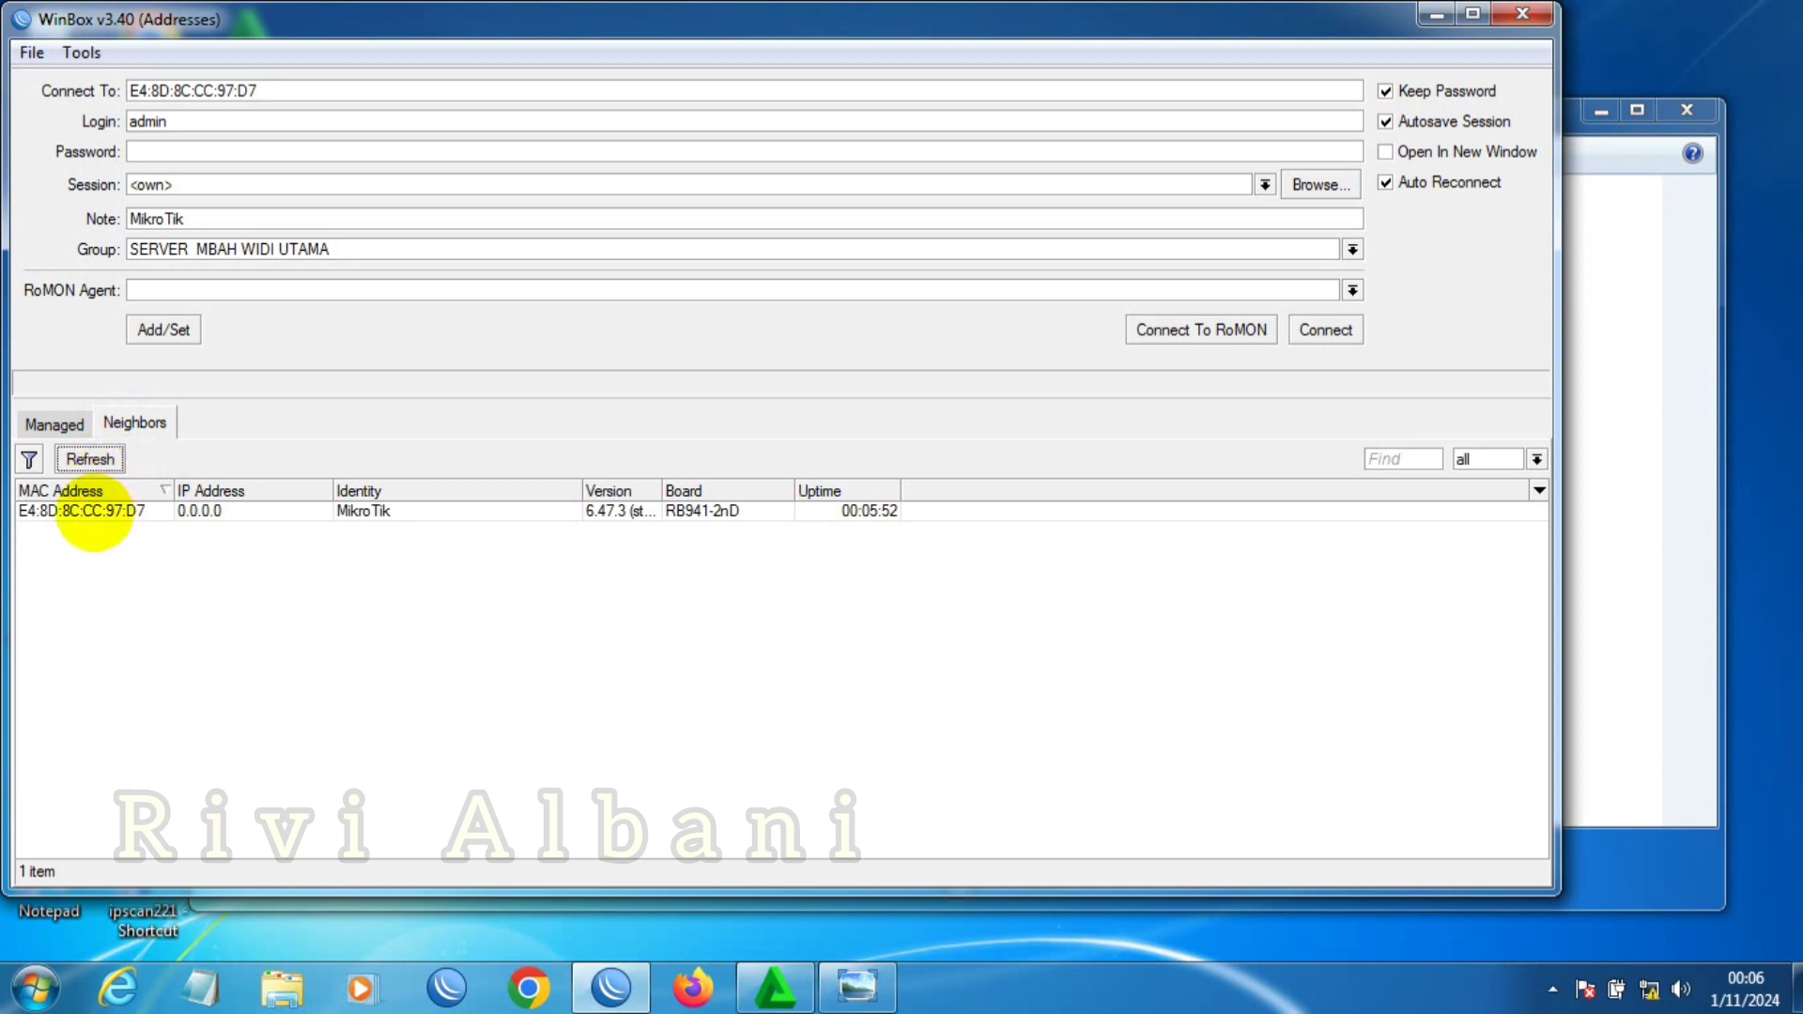
pyautogui.click(94, 511)
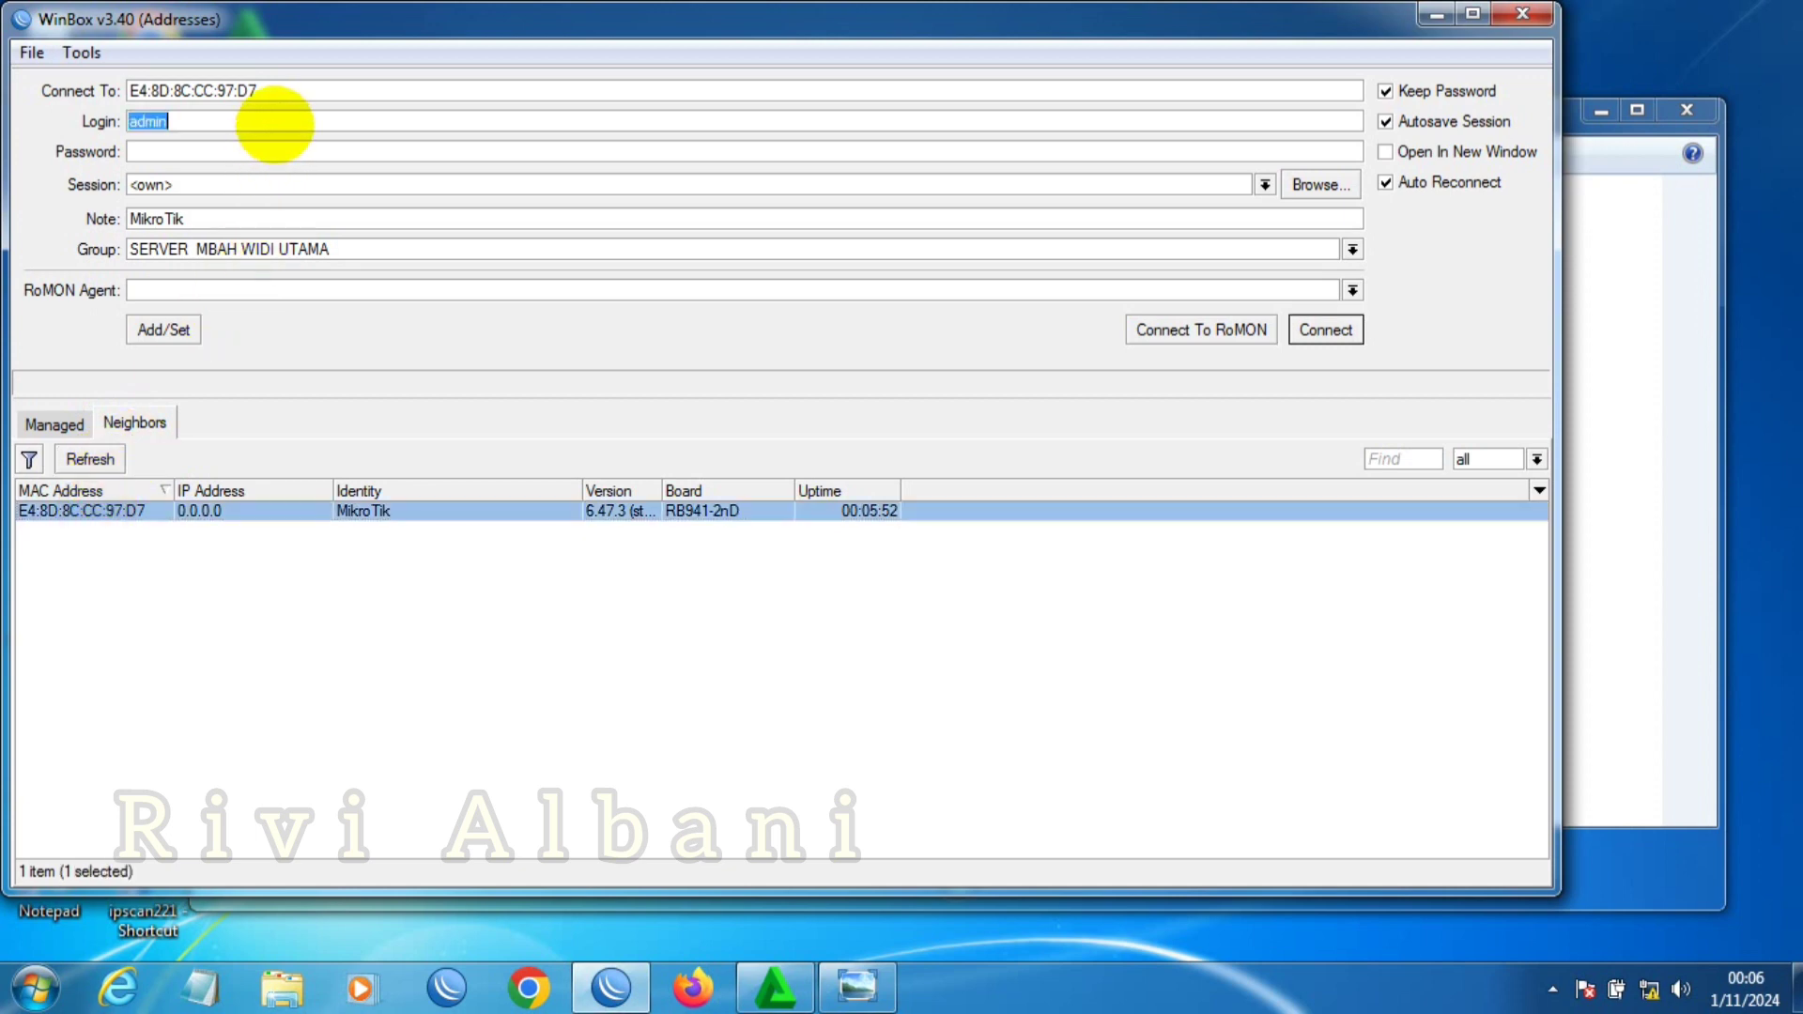
pyautogui.click(274, 152)
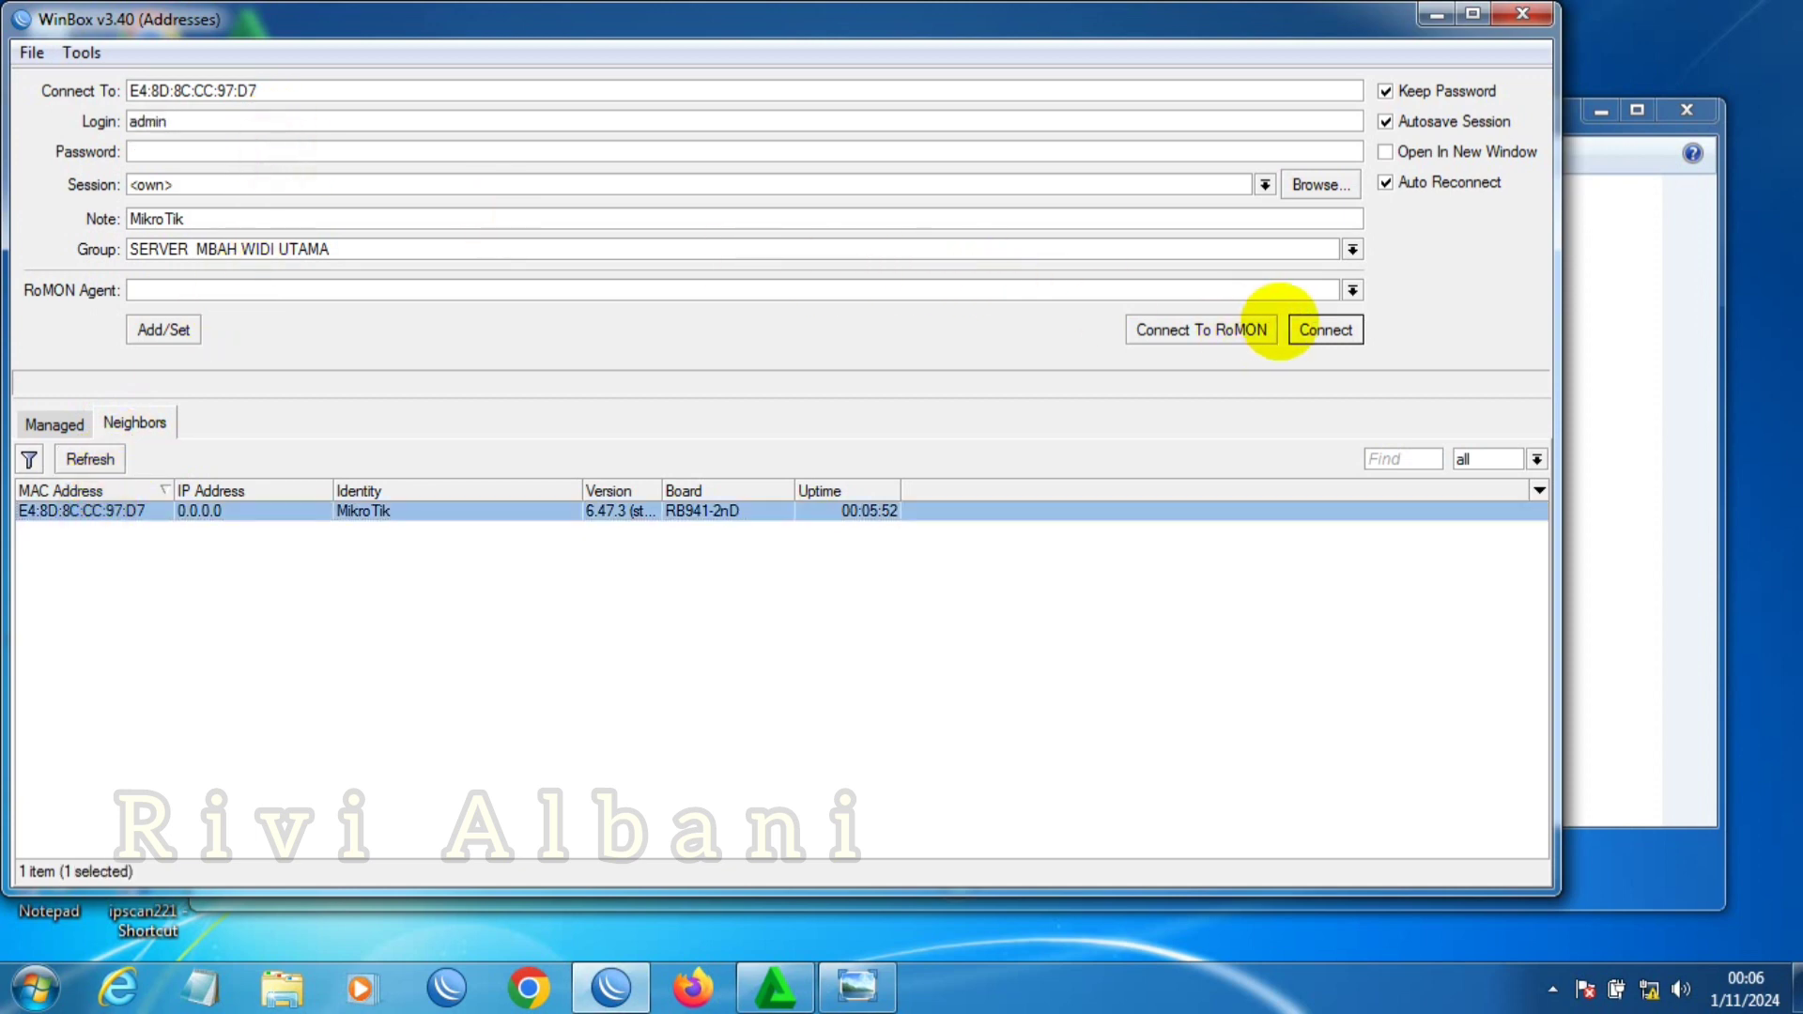
pyautogui.click(1324, 329)
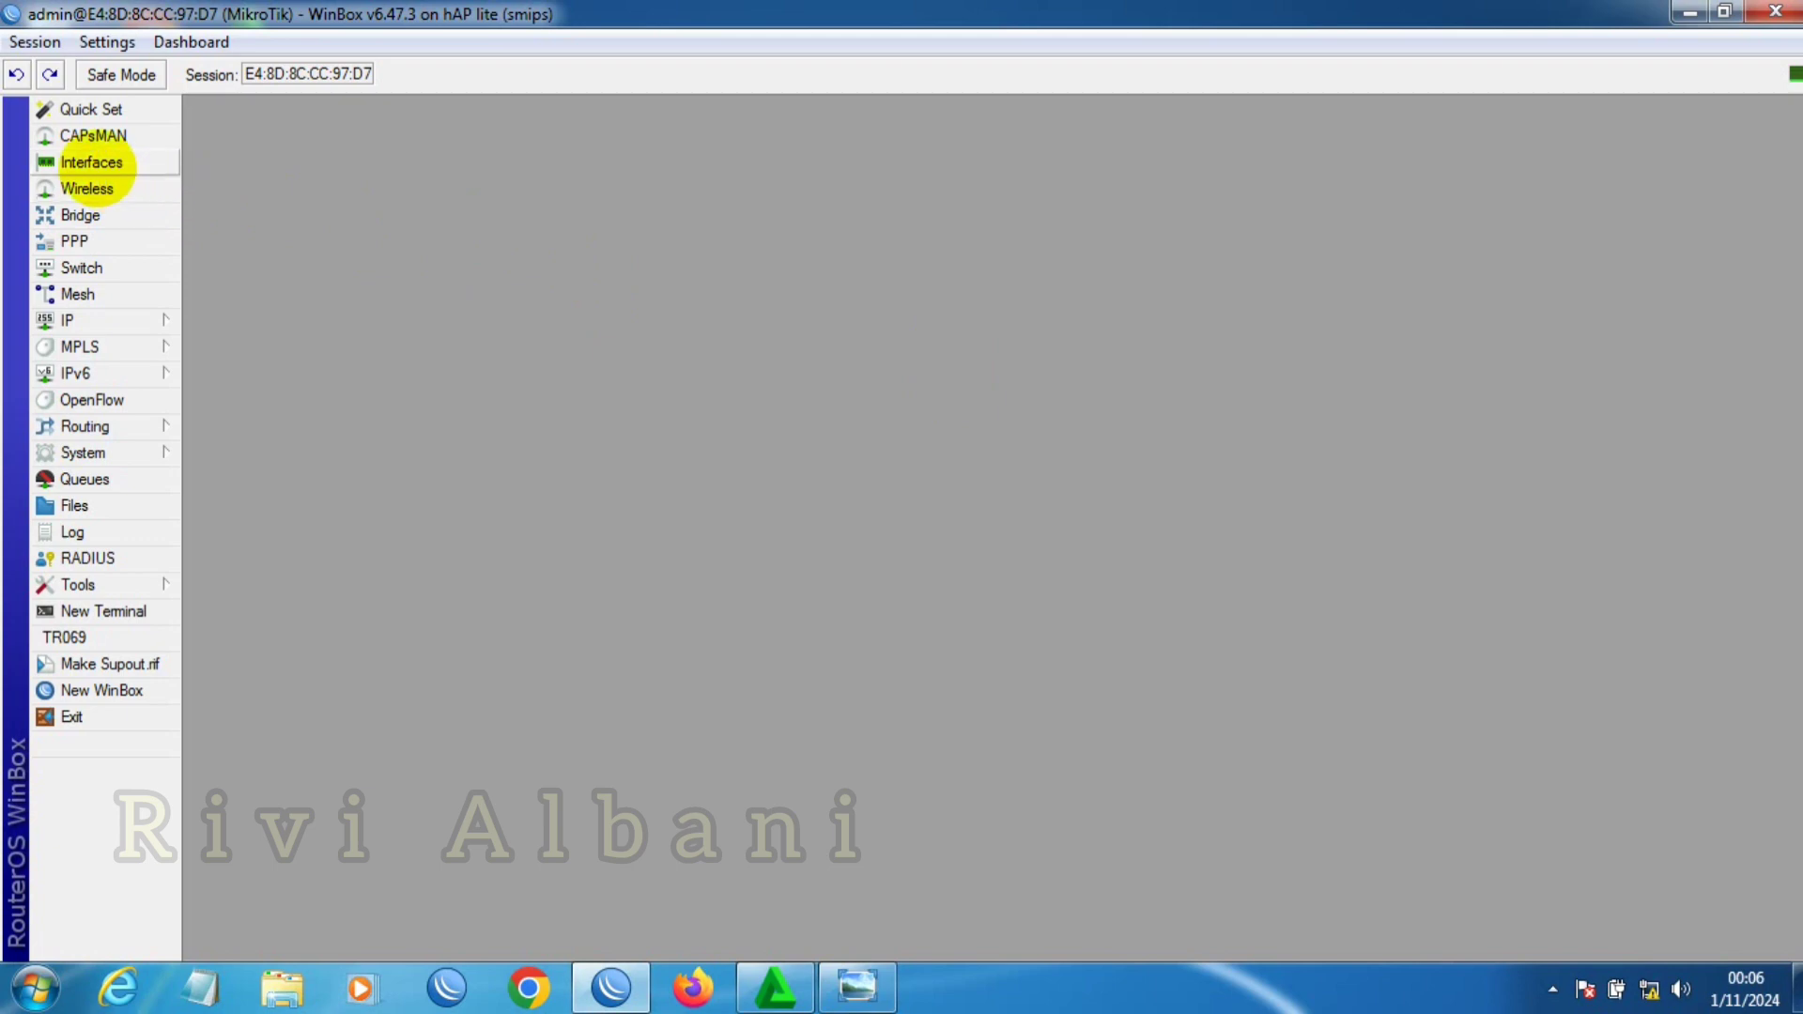
# Step: Rename the ether1 interface as "ether1 - Master Internet"
pyautogui.click(94, 161)
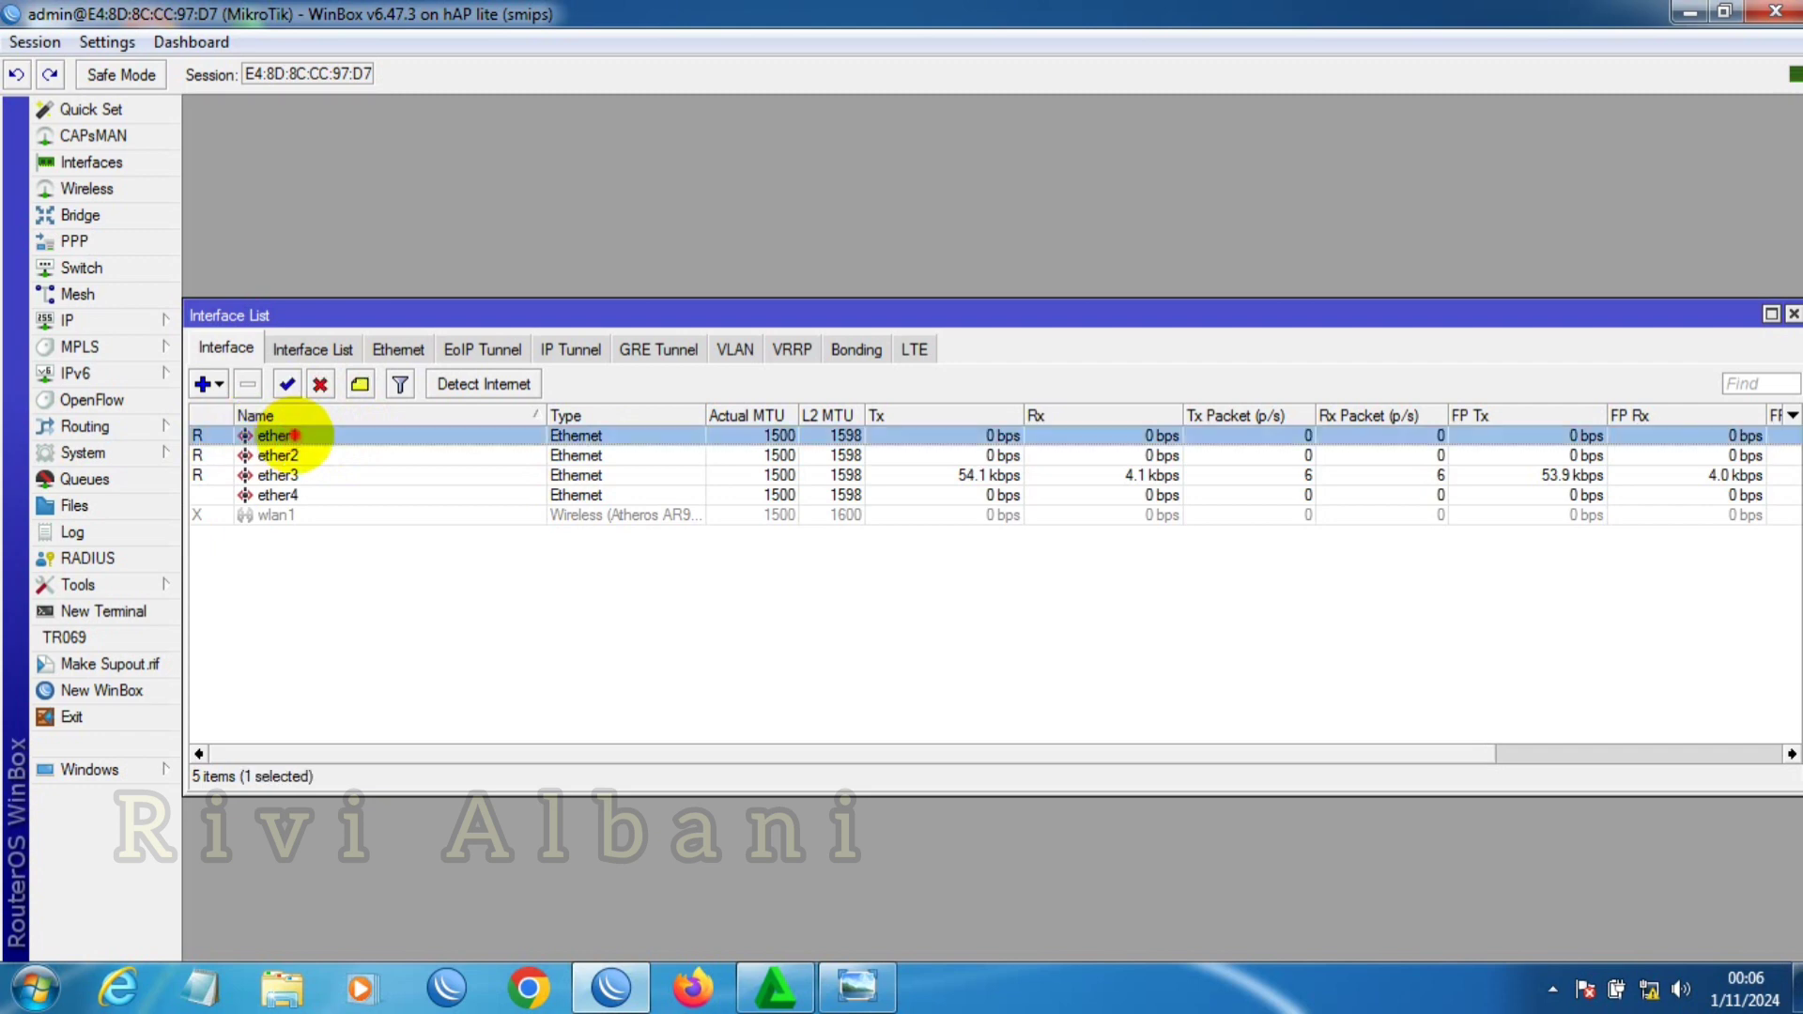
pyautogui.doubleClick(281, 437)
pyautogui.click(951, 315)
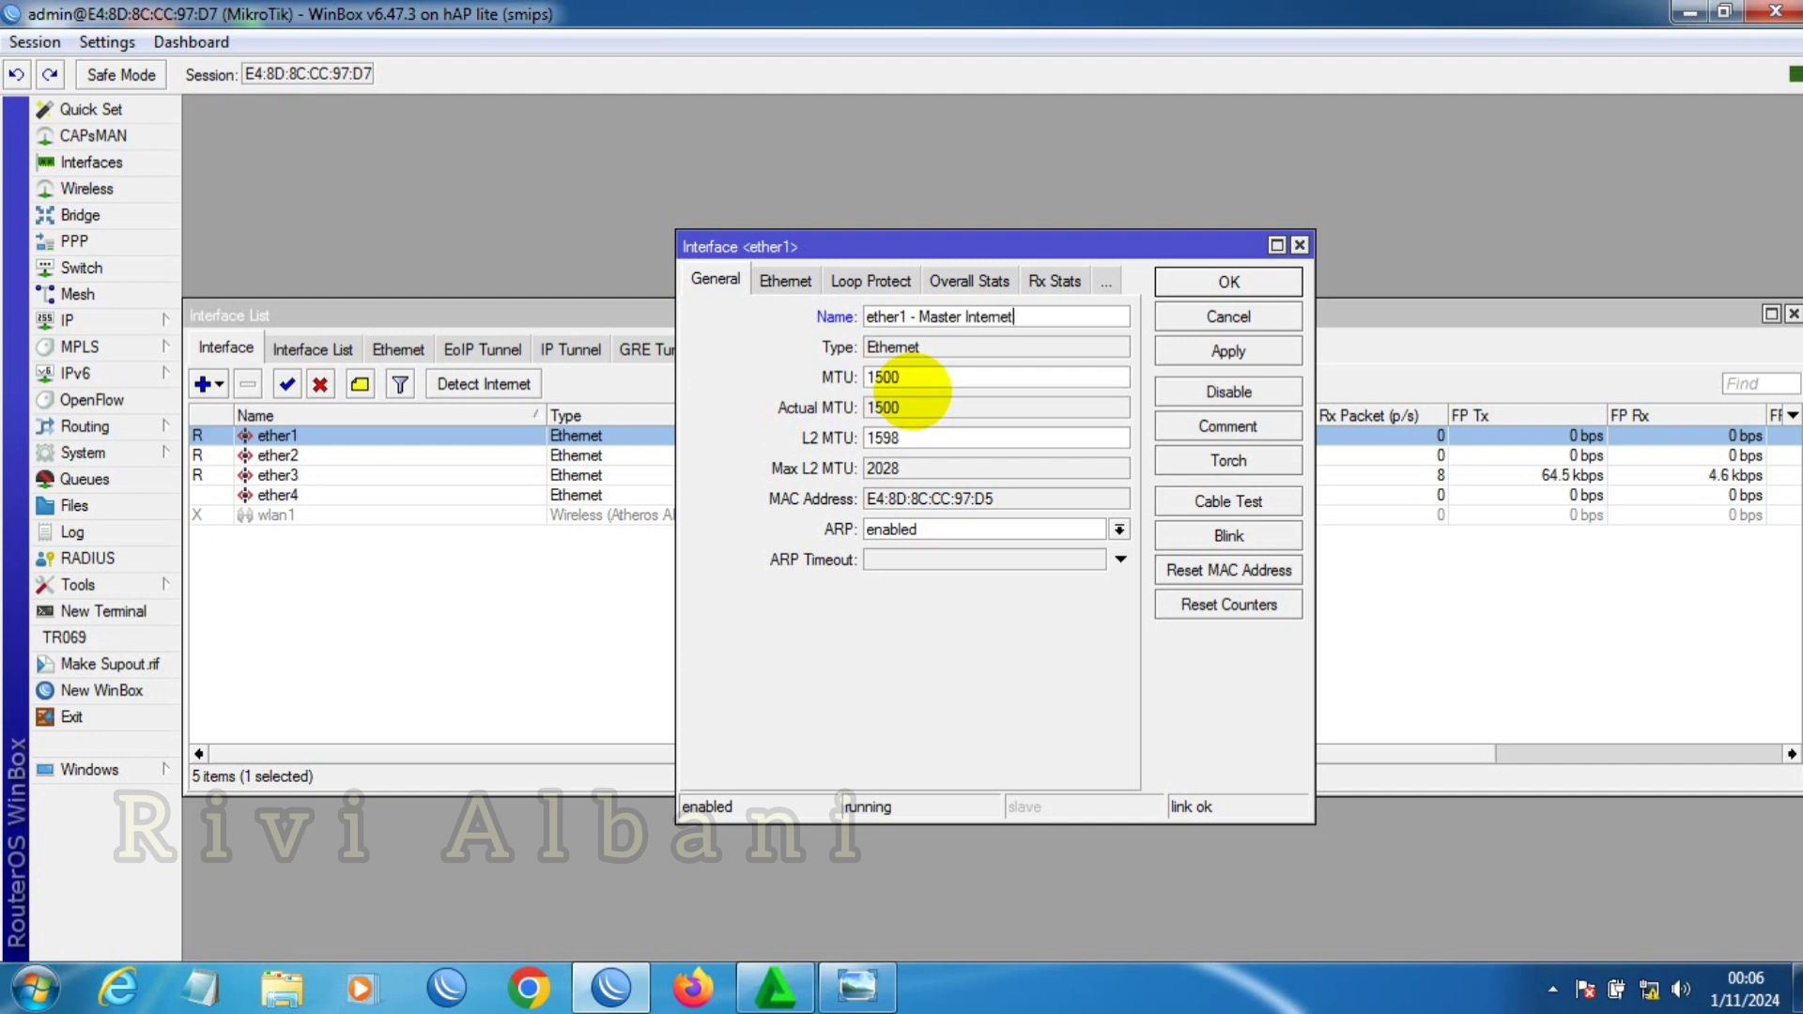
pyautogui.click(1182, 350)
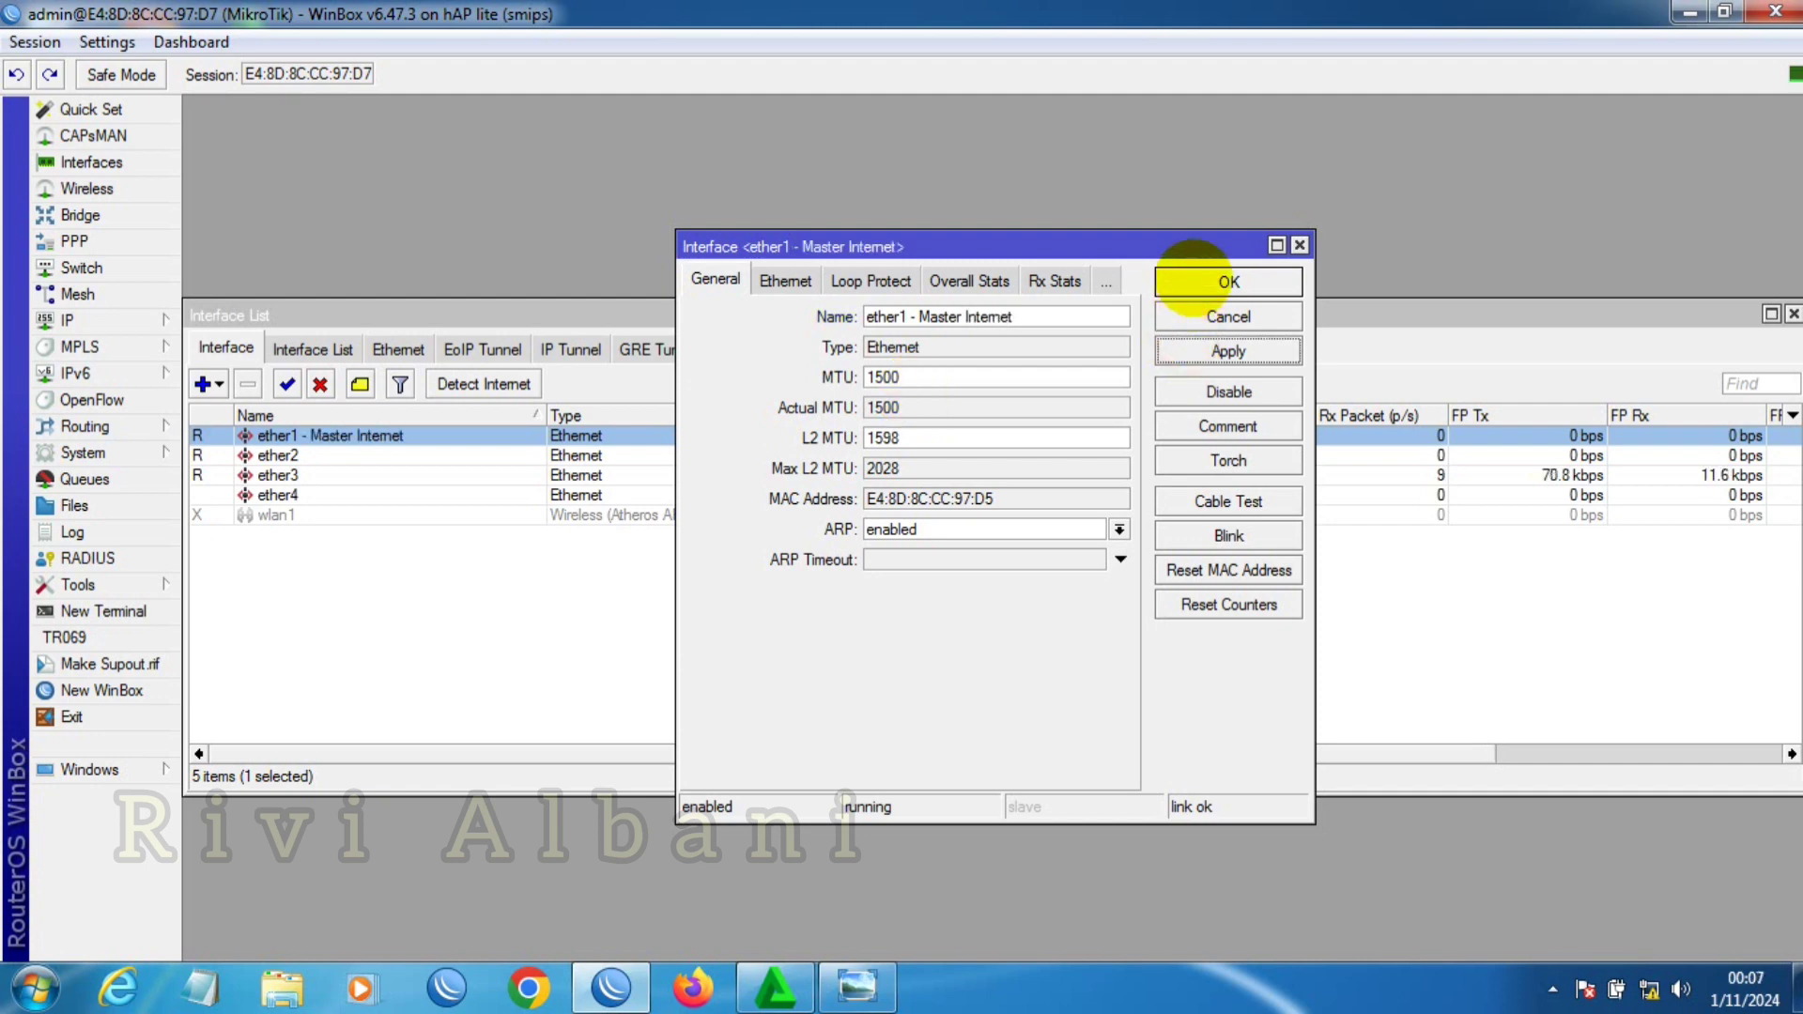
pyautogui.click(1185, 281)
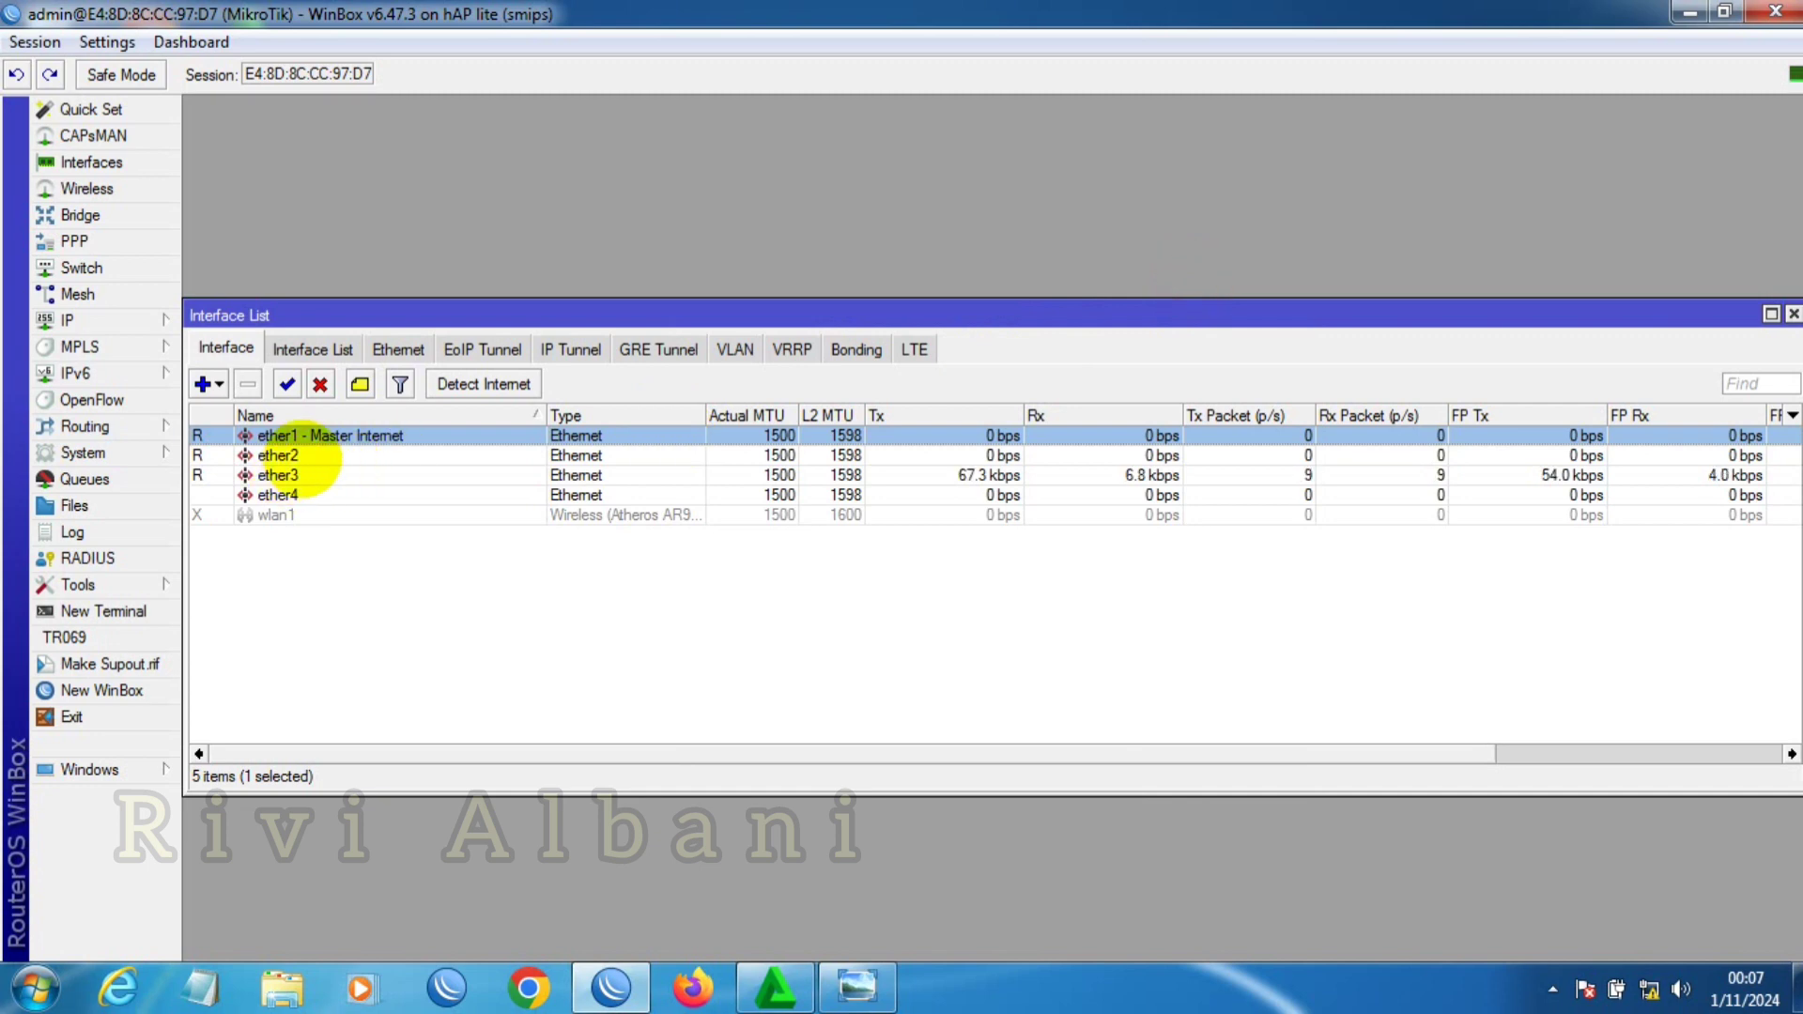
# Step: Check ether2's role in the network diagram and rename that interface as "ether2 - Staff Access"
pyautogui.click(852, 984)
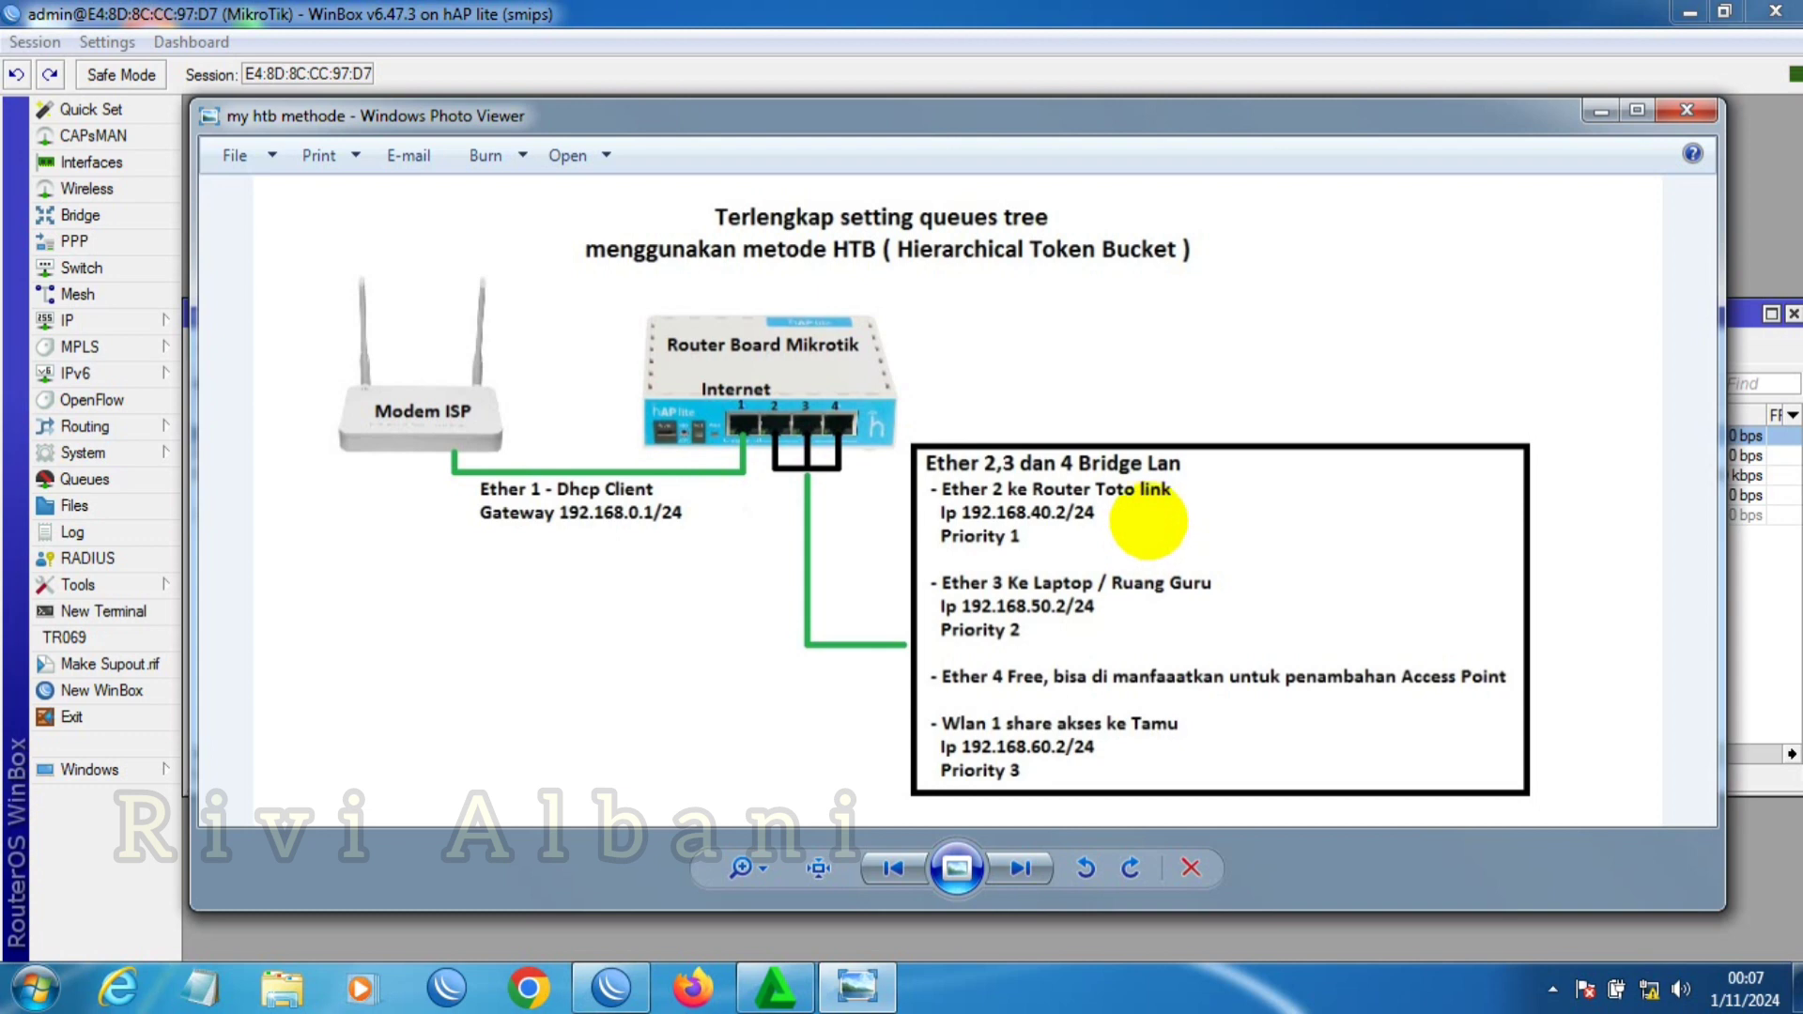
pyautogui.click(859, 985)
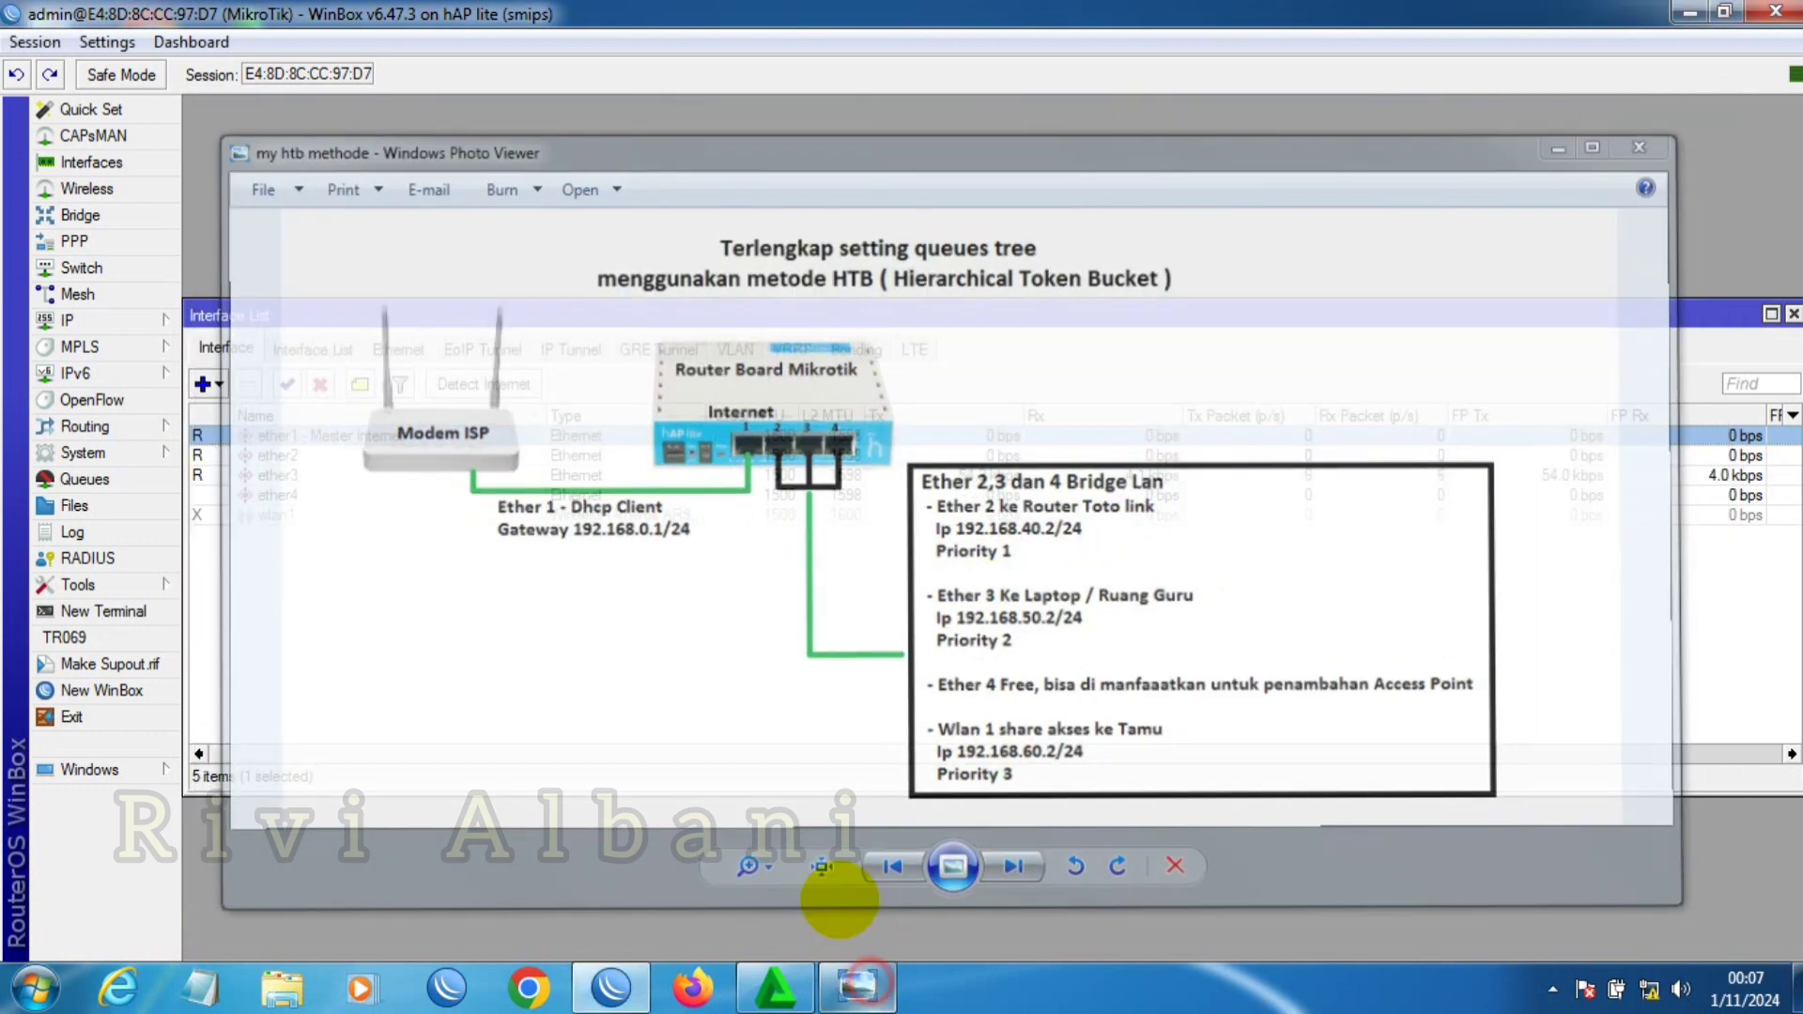
pyautogui.doubleClick(310, 455)
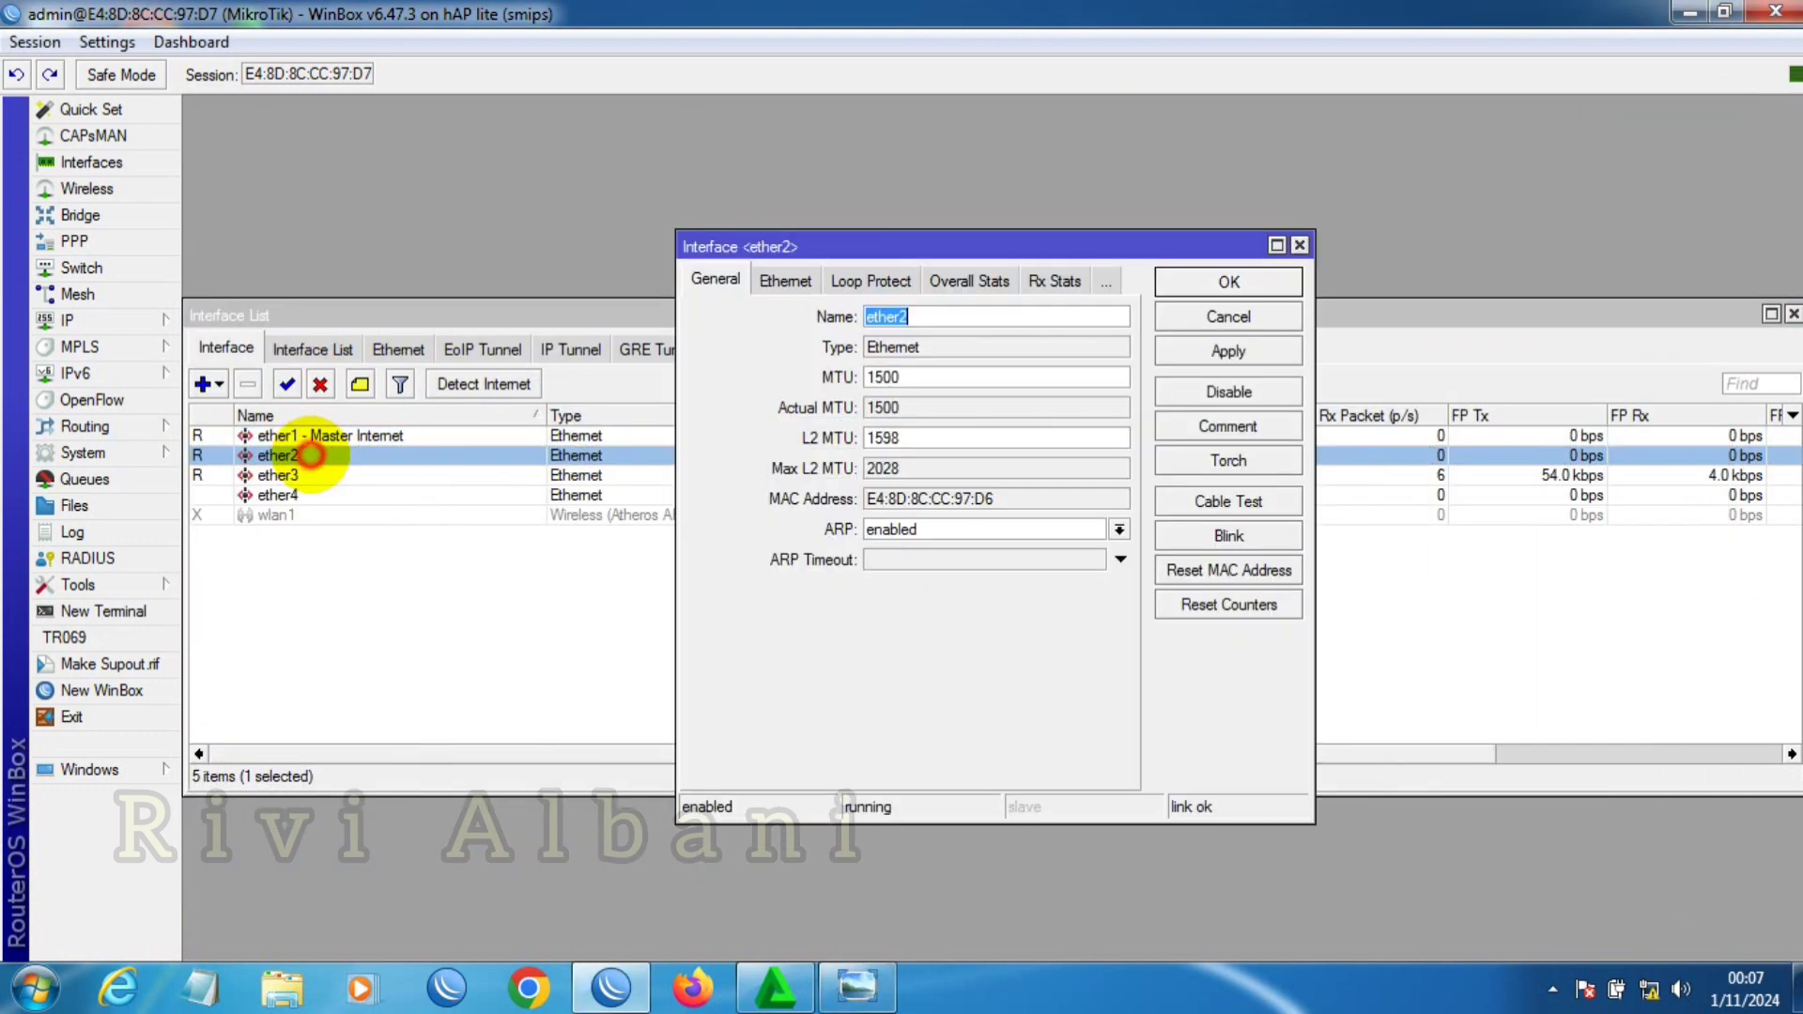
pyautogui.click(918, 317)
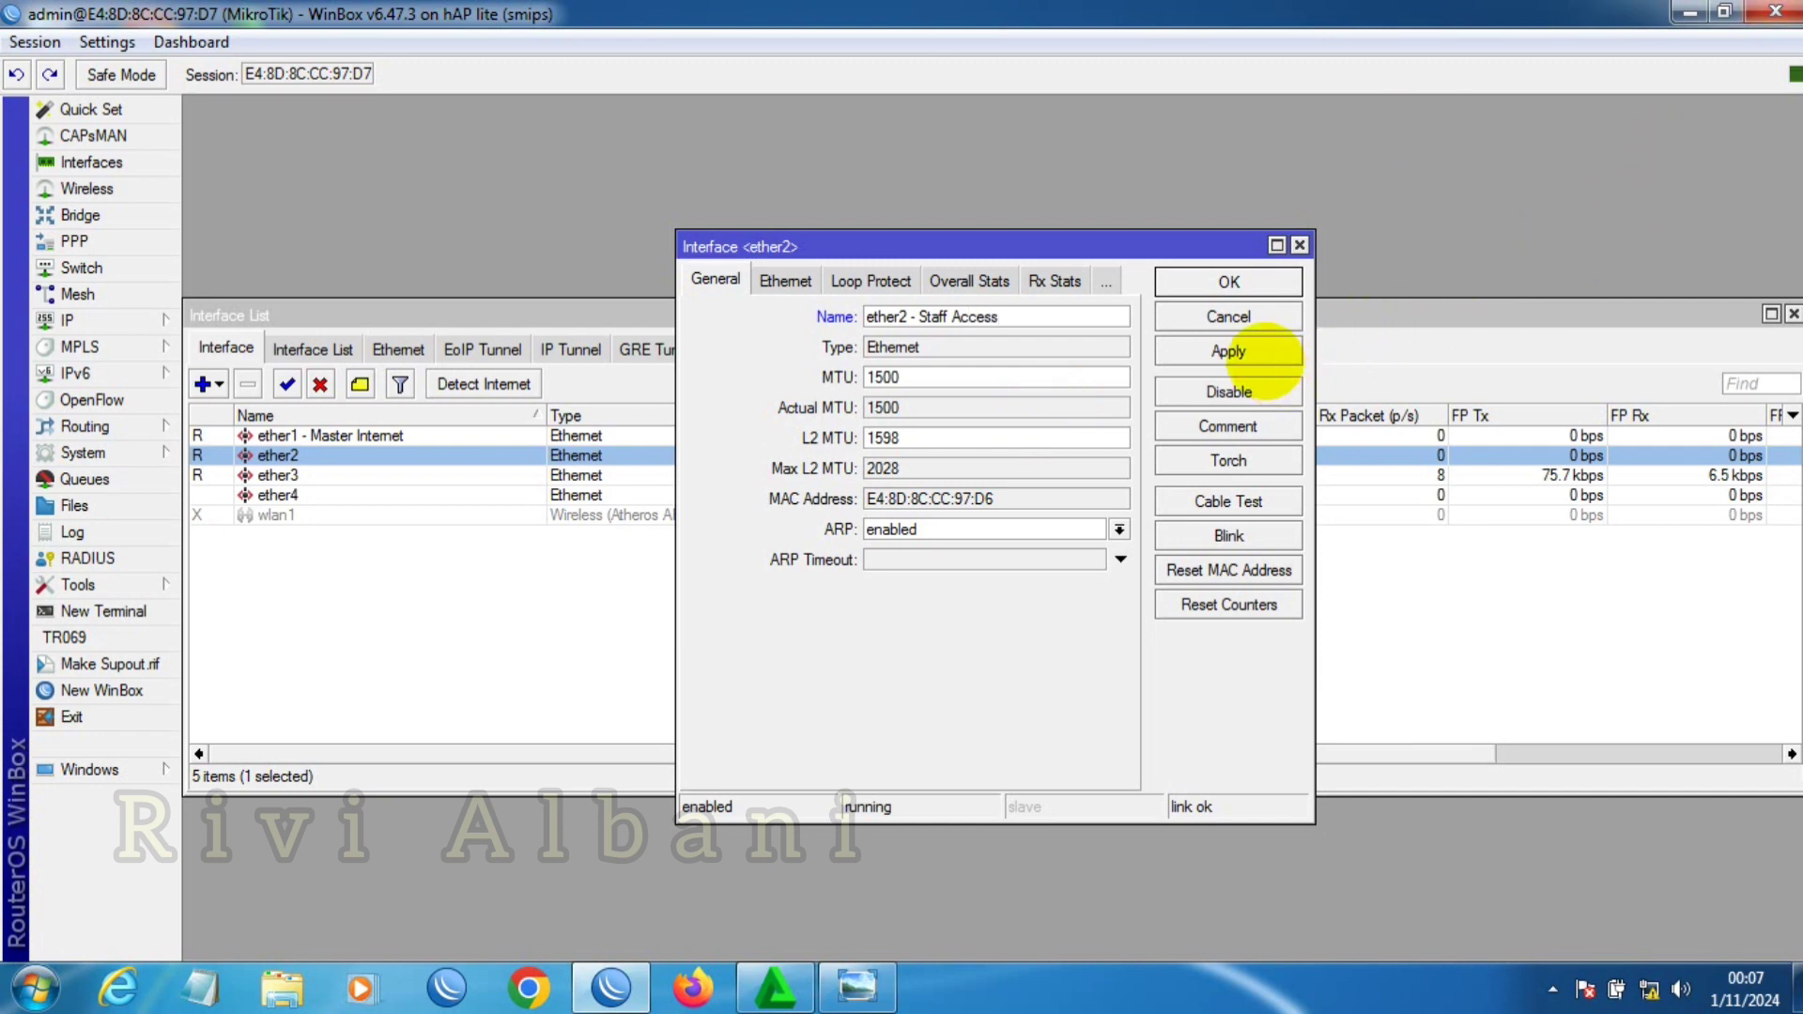
pyautogui.click(1238, 348)
pyautogui.click(1229, 281)
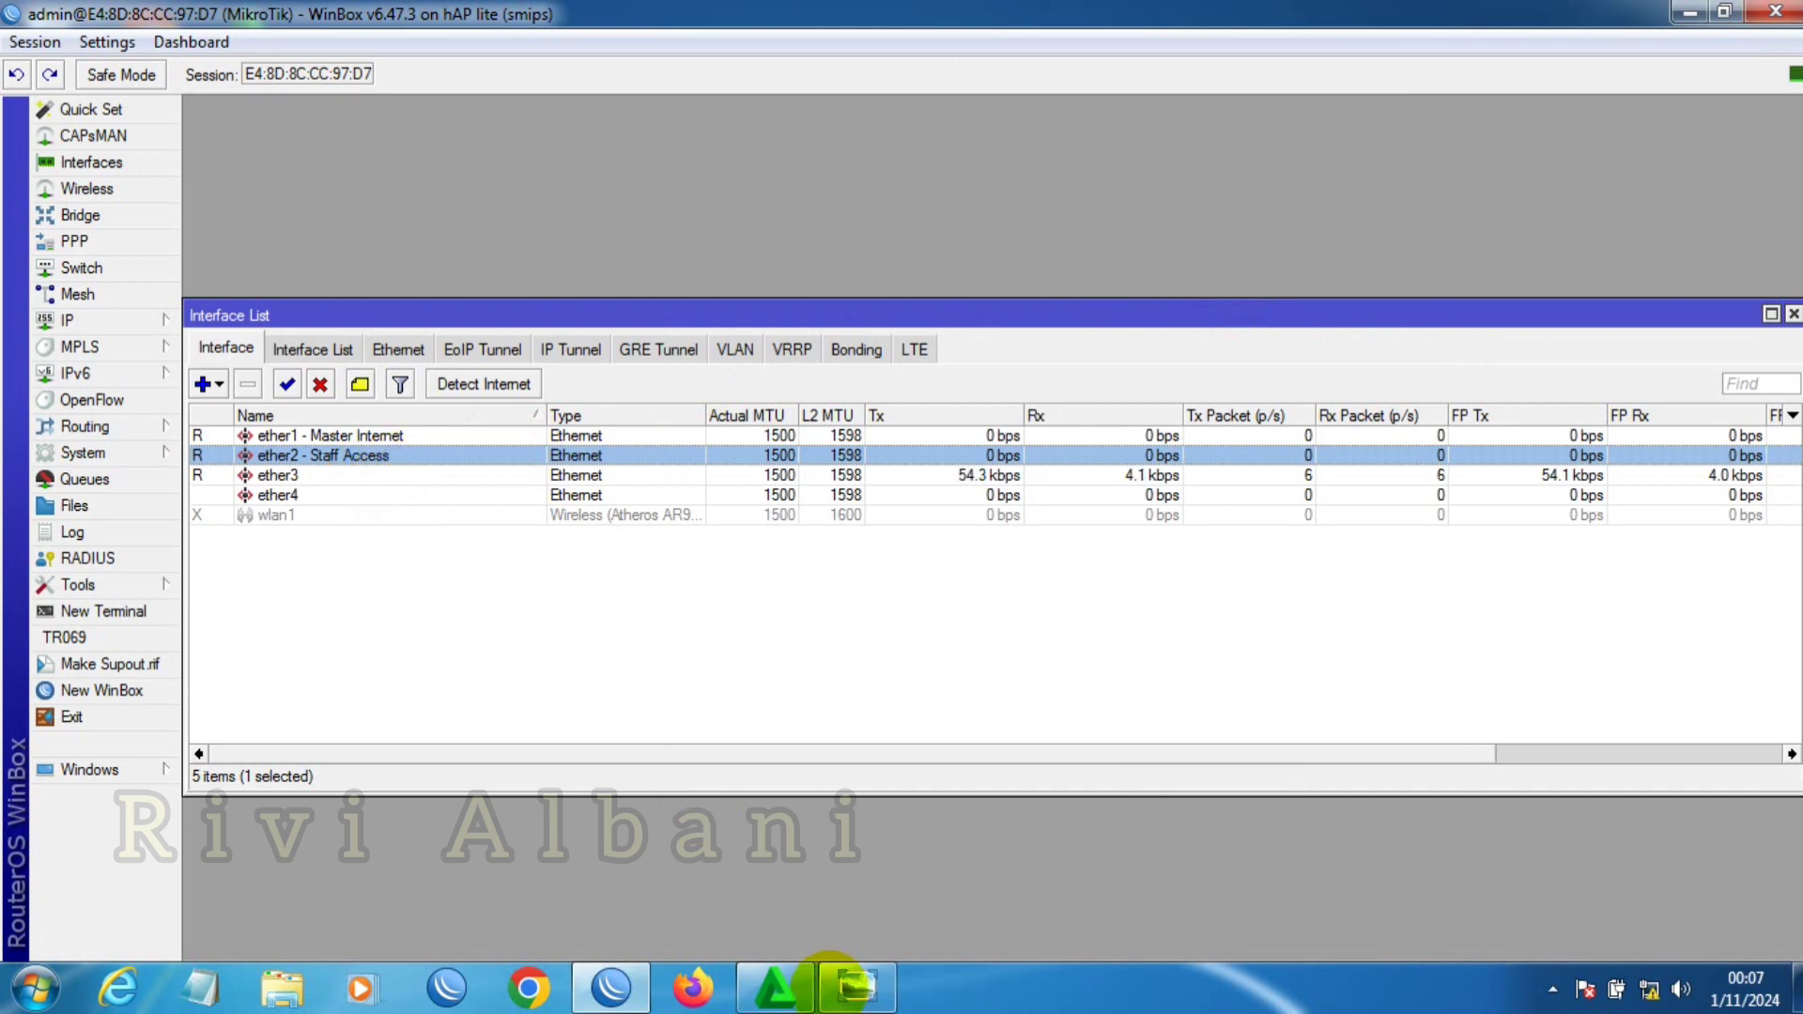
# Step: Consult the network diagram for ether3 and rename that interface as "ether3 - Laptop Admin / Ruang Guru"
pyautogui.click(853, 984)
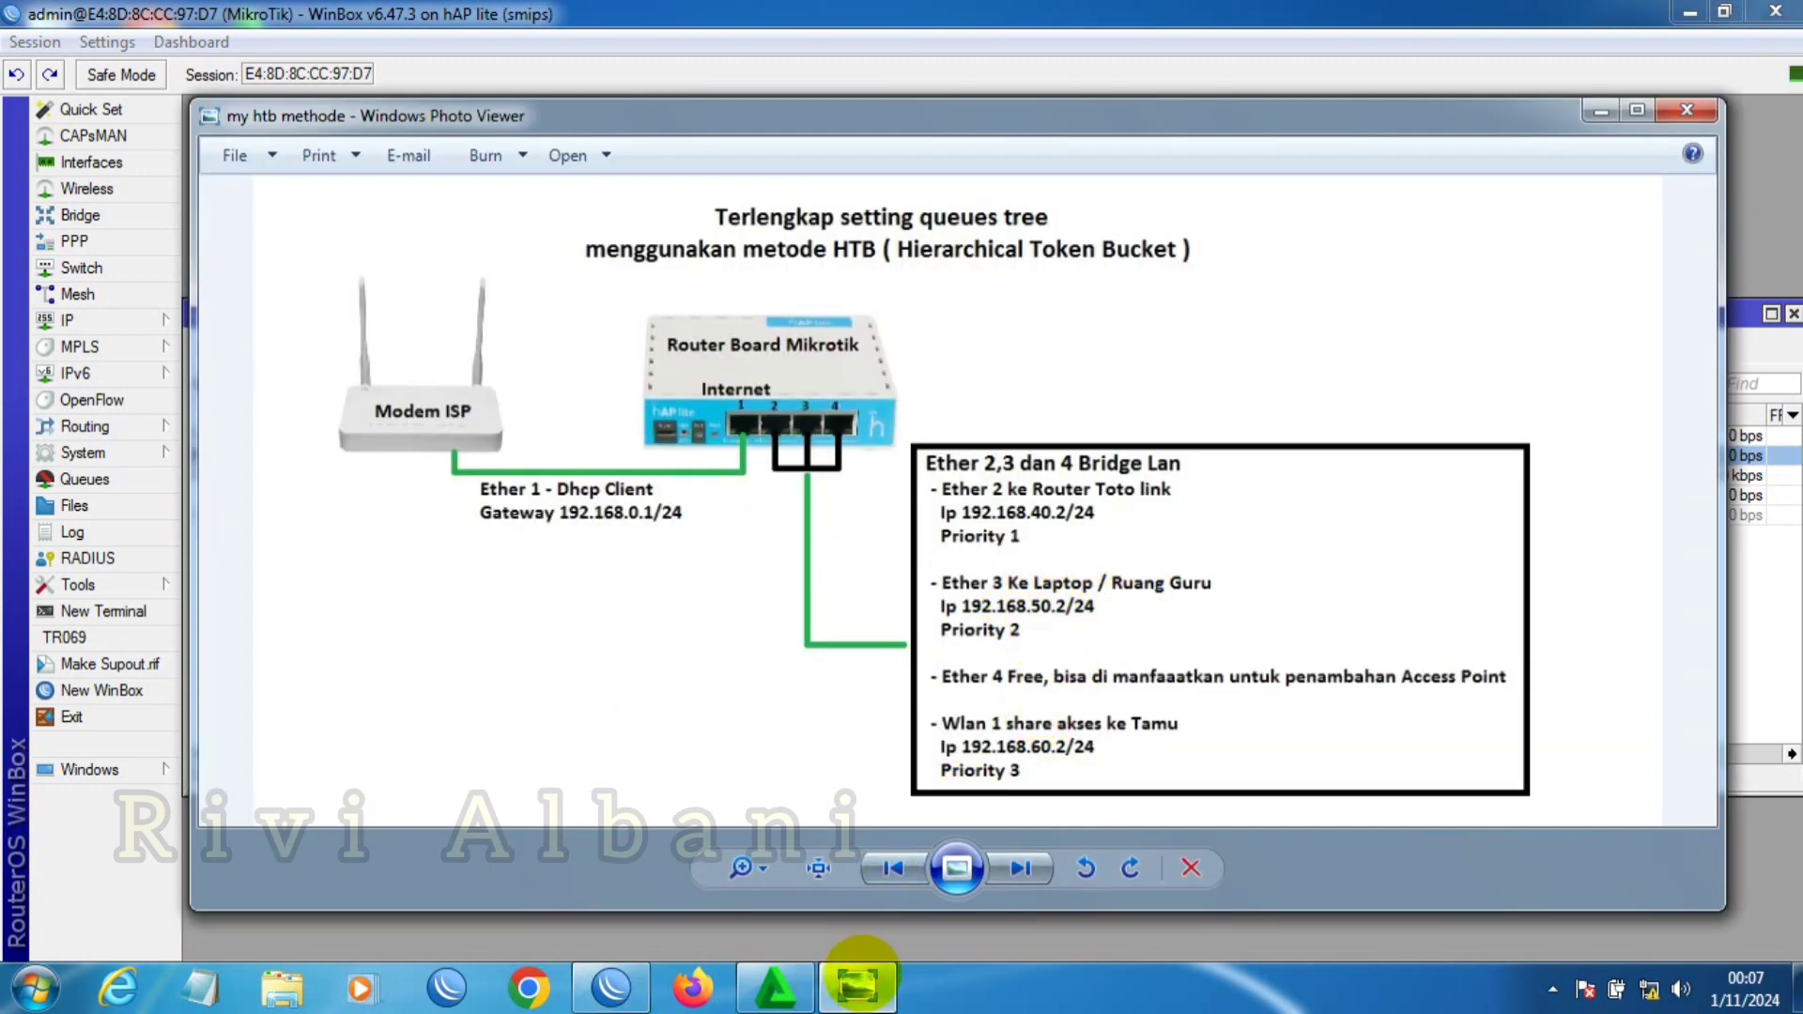
pyautogui.click(858, 986)
pyautogui.doubleClick(282, 475)
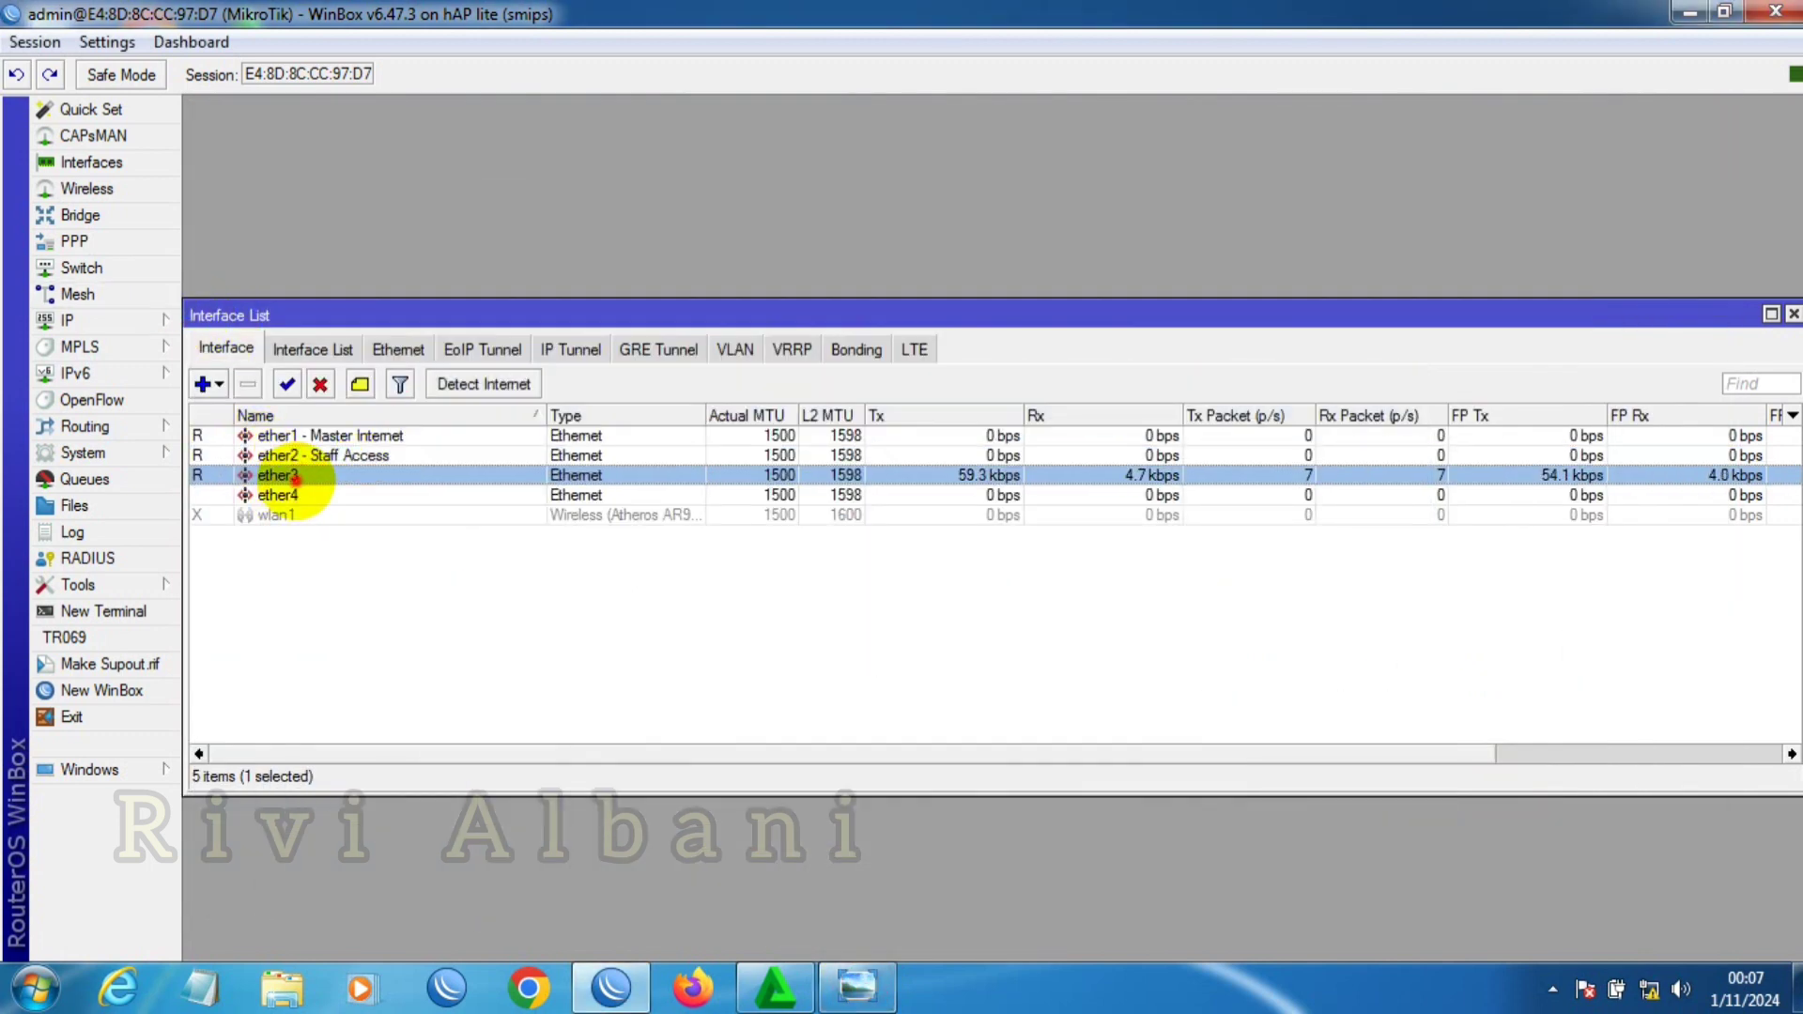
pyautogui.click(967, 318)
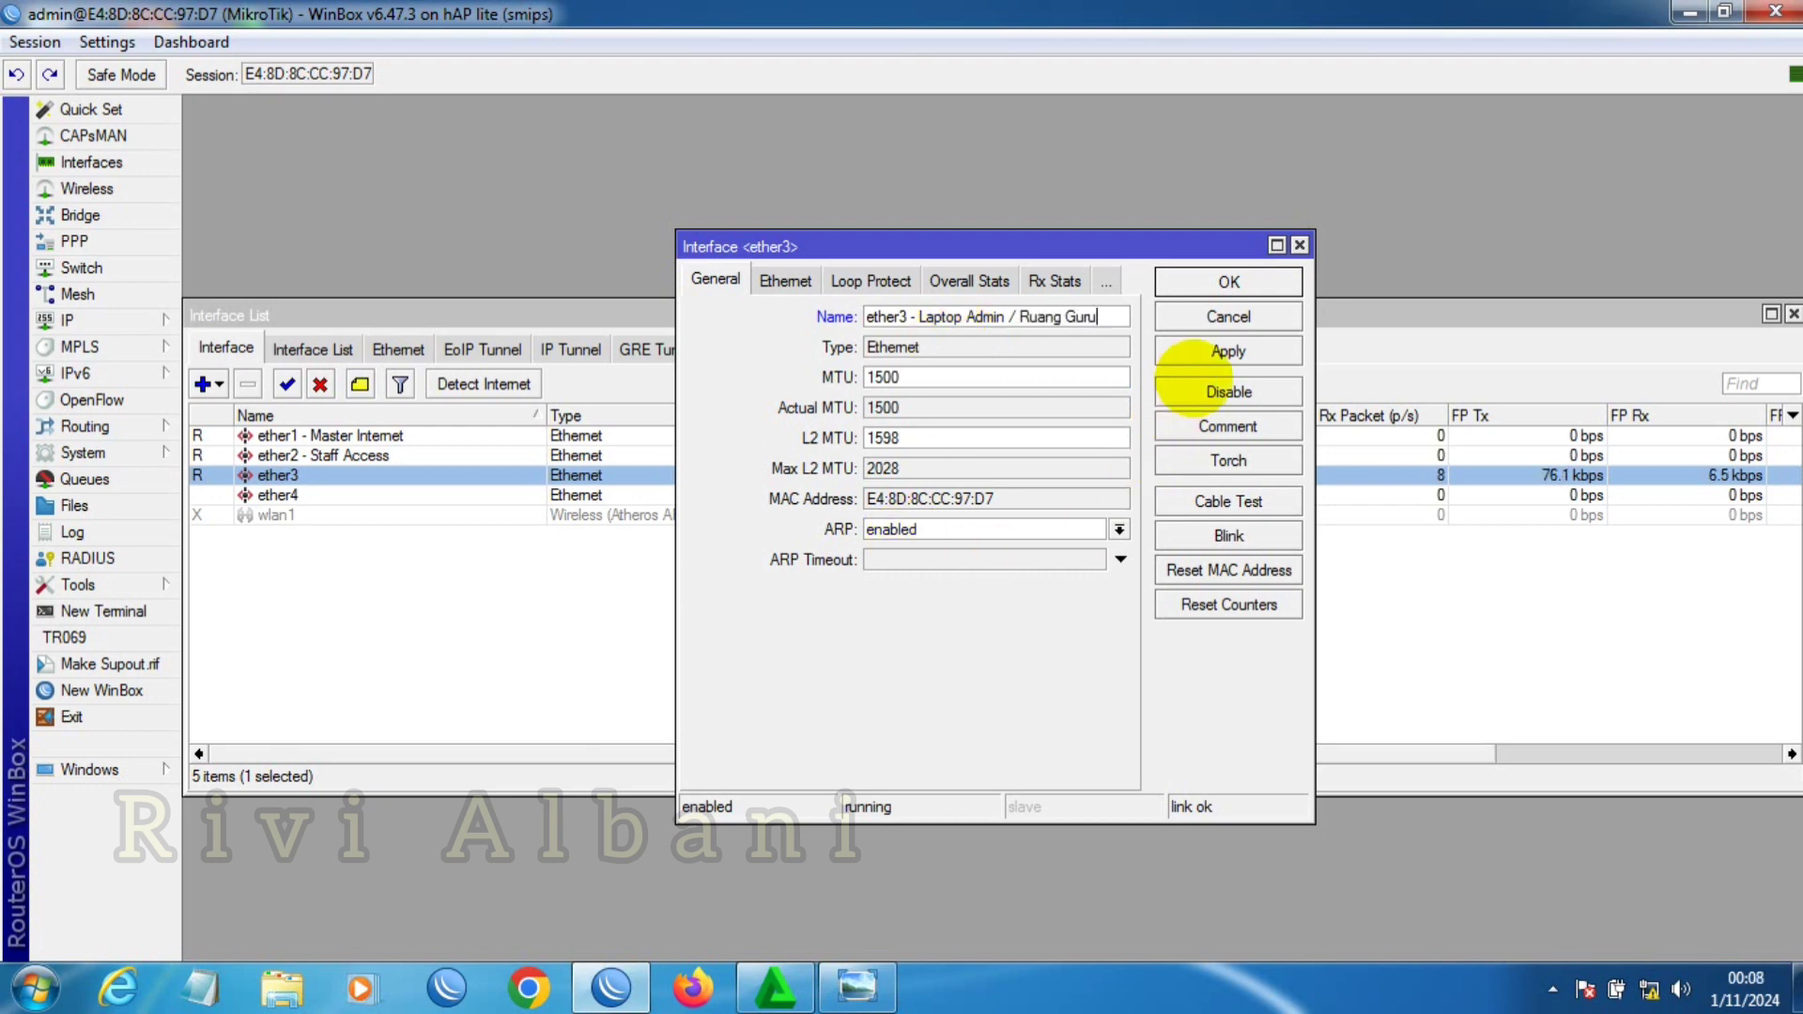
pyautogui.click(1223, 353)
pyautogui.click(1229, 281)
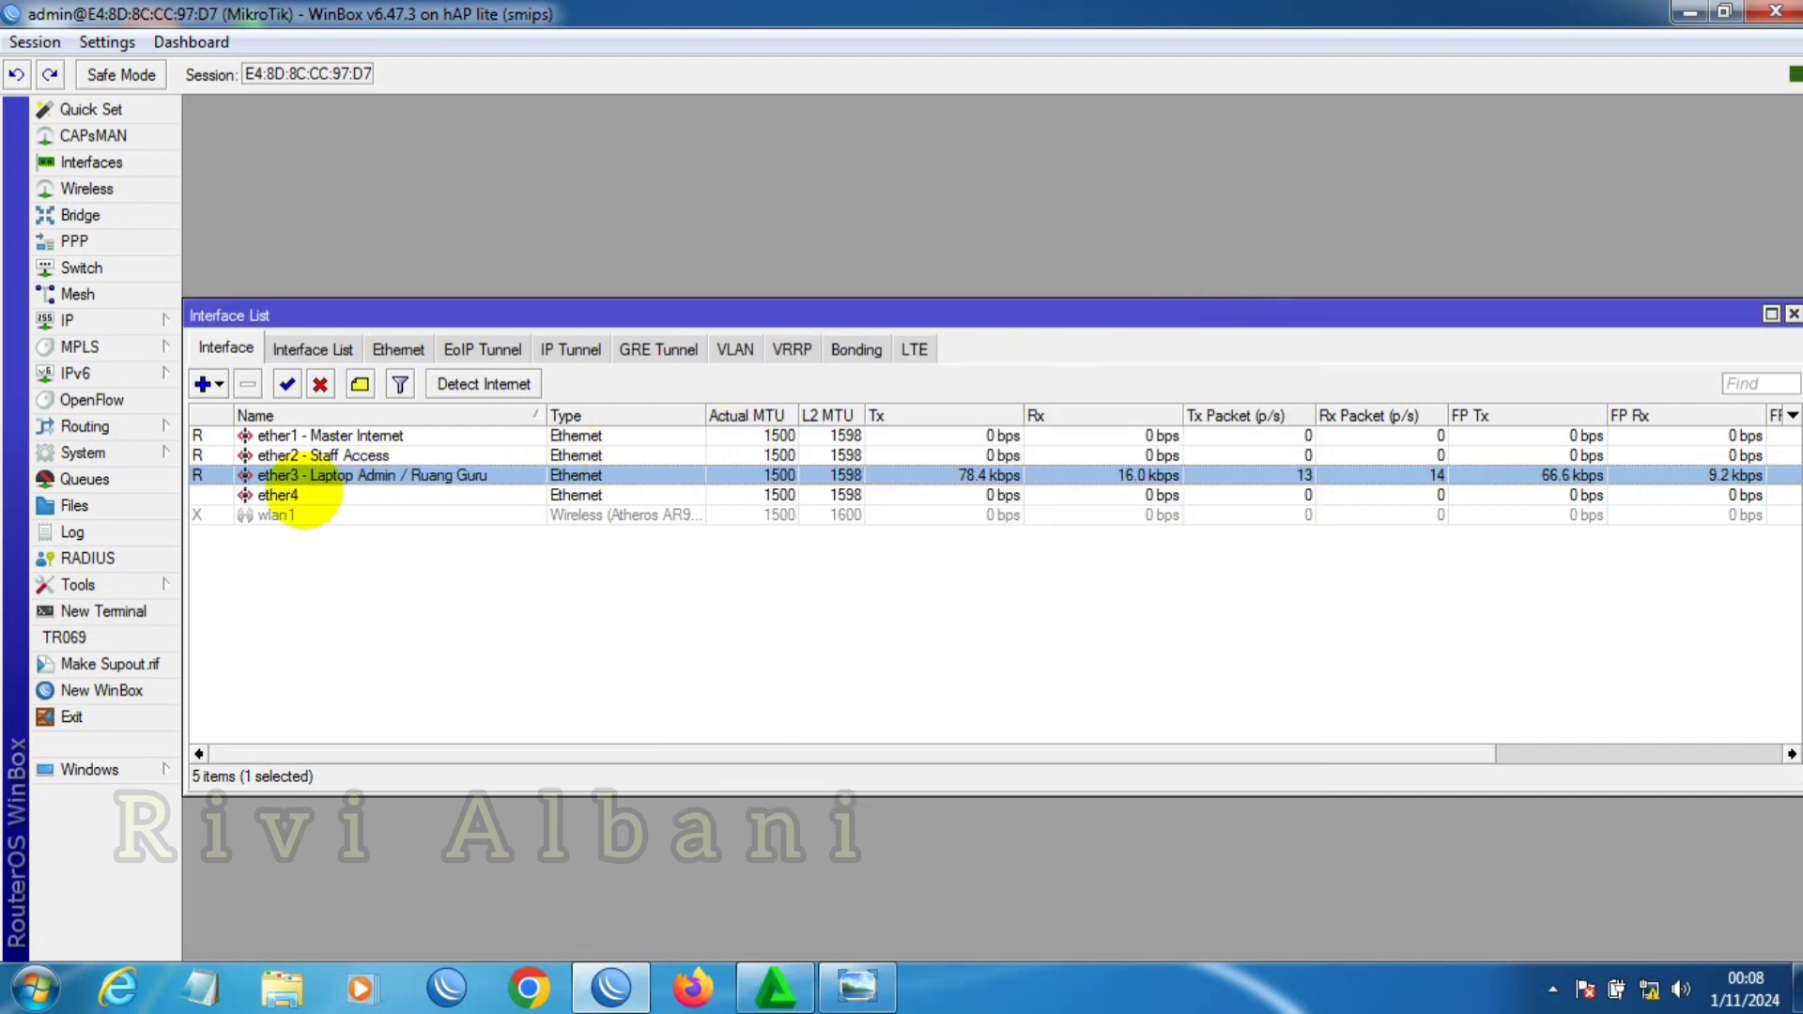
# Step: Rename the ether4 interface as "ether4 - Free" and enable the wlan1 wireless interface
pyautogui.doubleClick(299, 494)
pyautogui.click(928, 320)
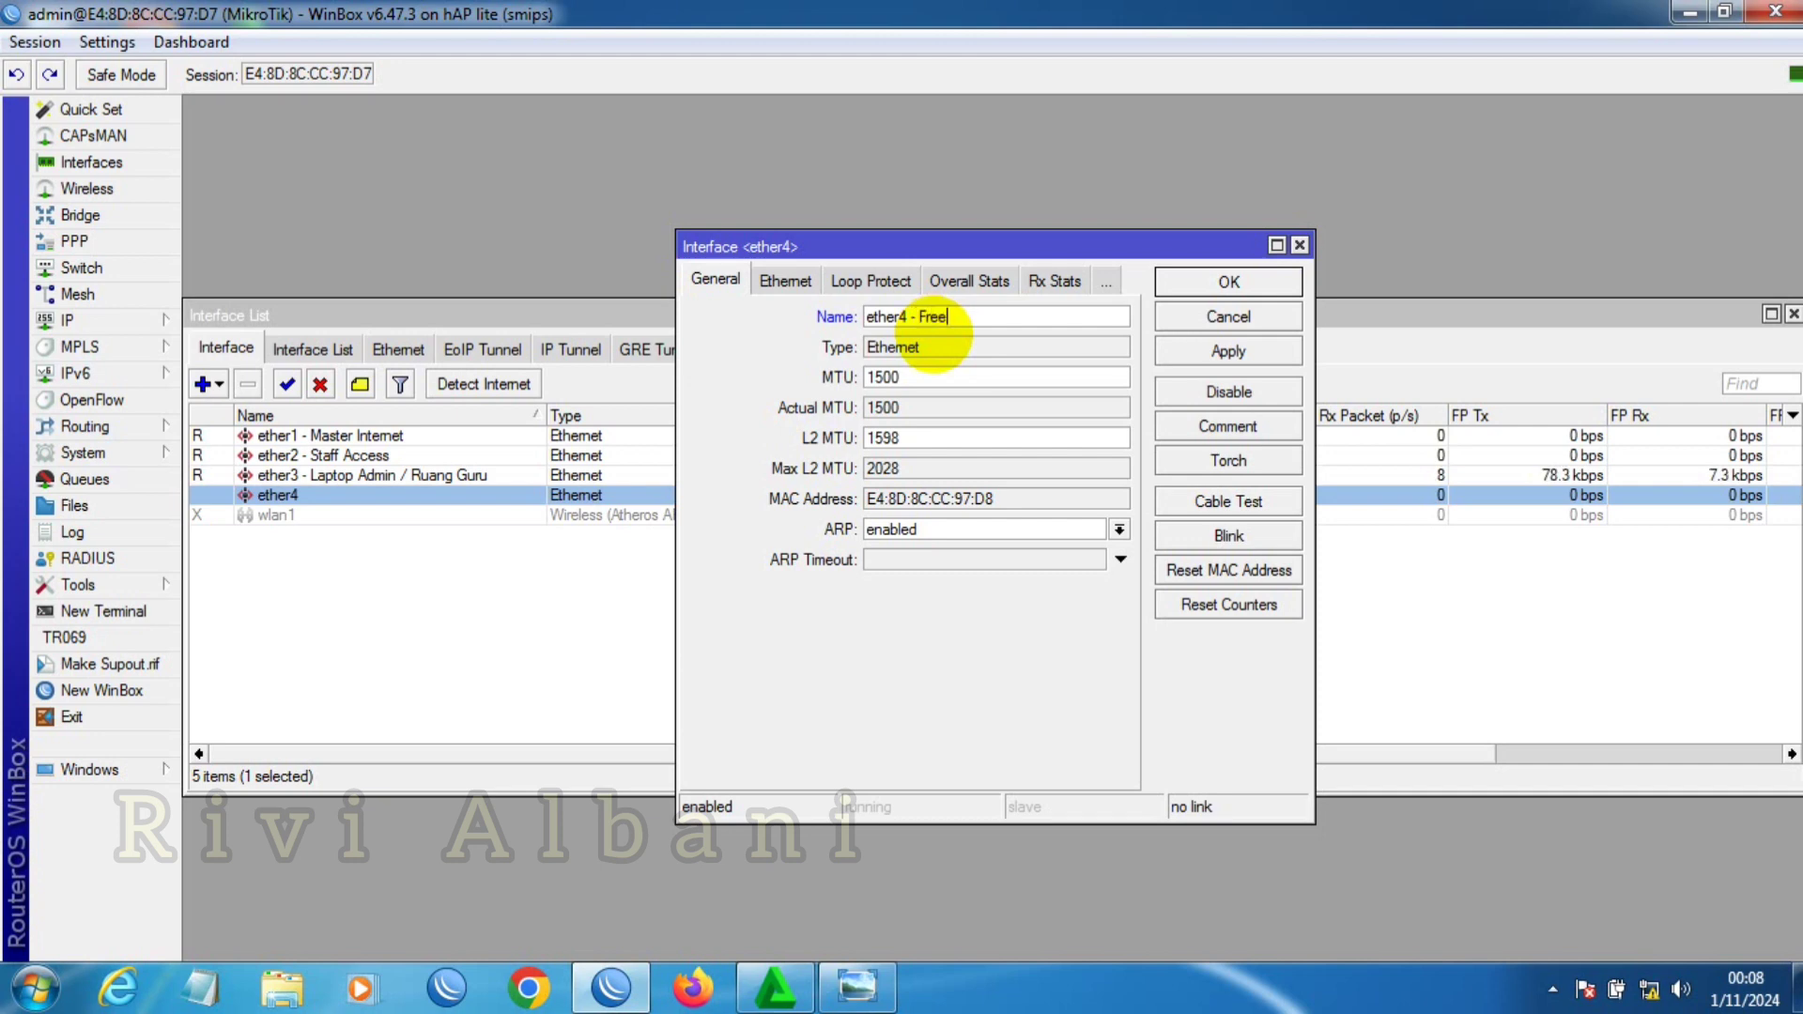
pyautogui.click(1224, 352)
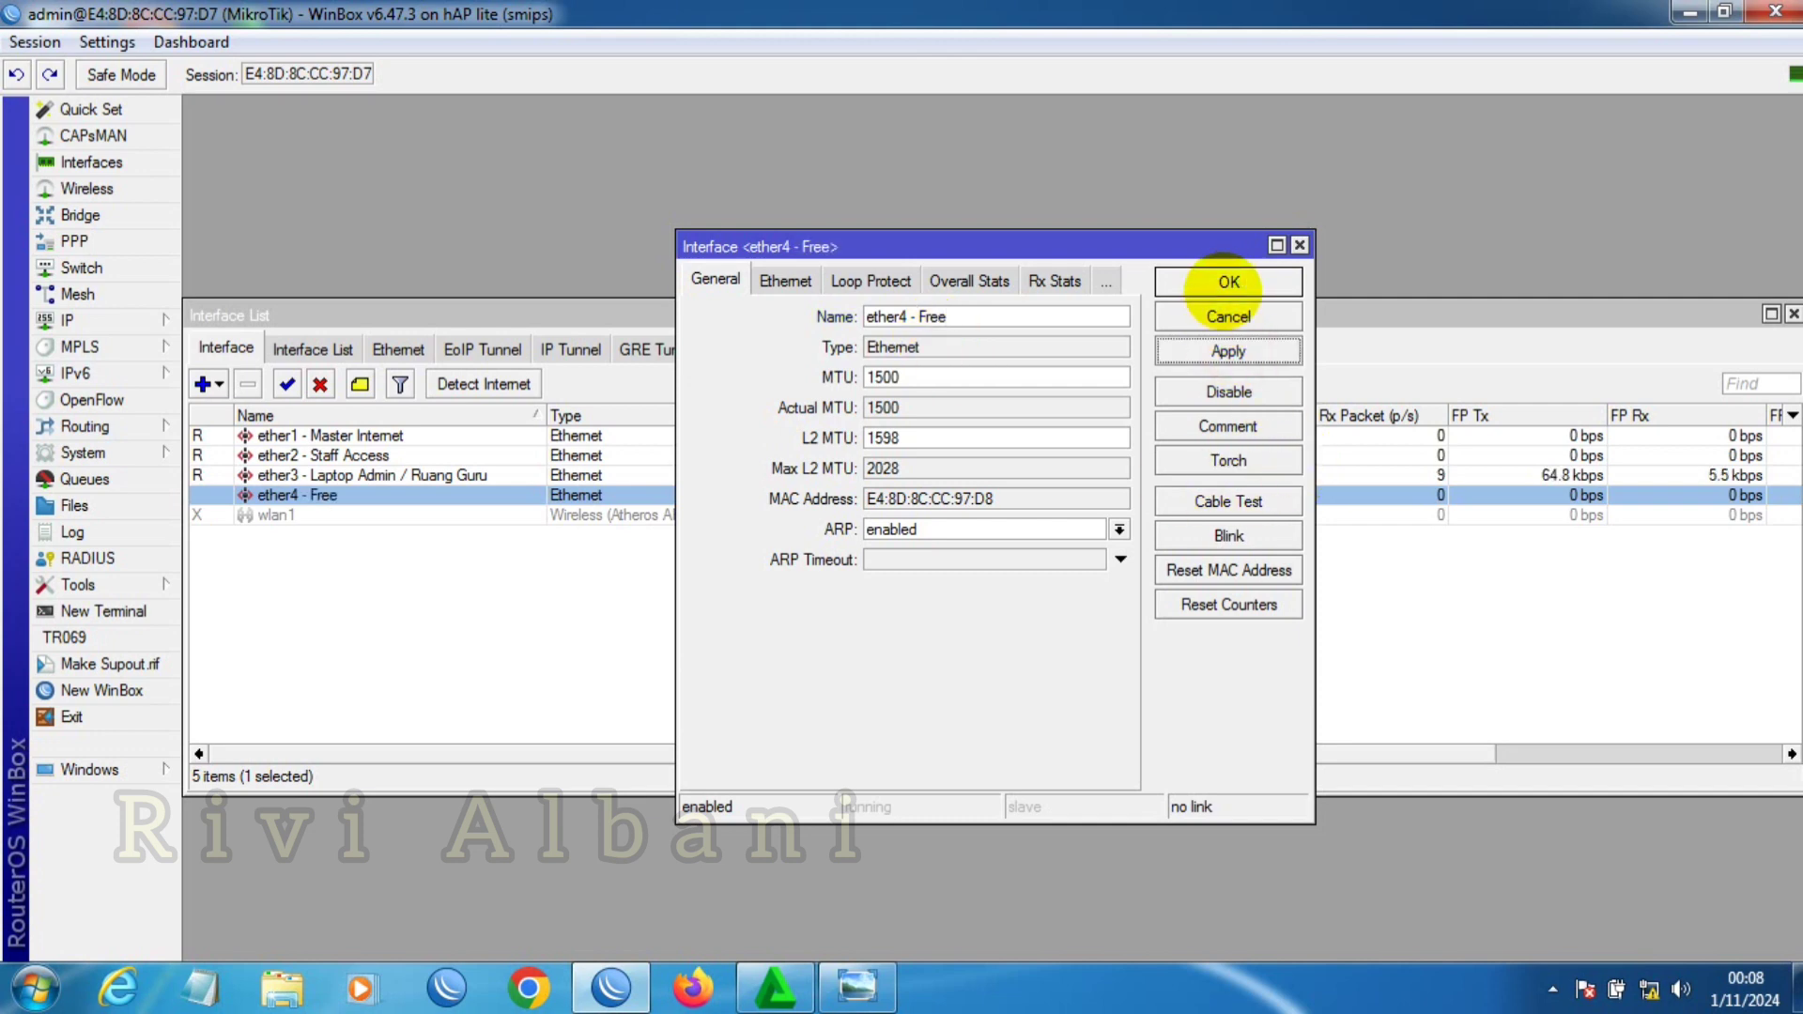
pyautogui.click(1230, 282)
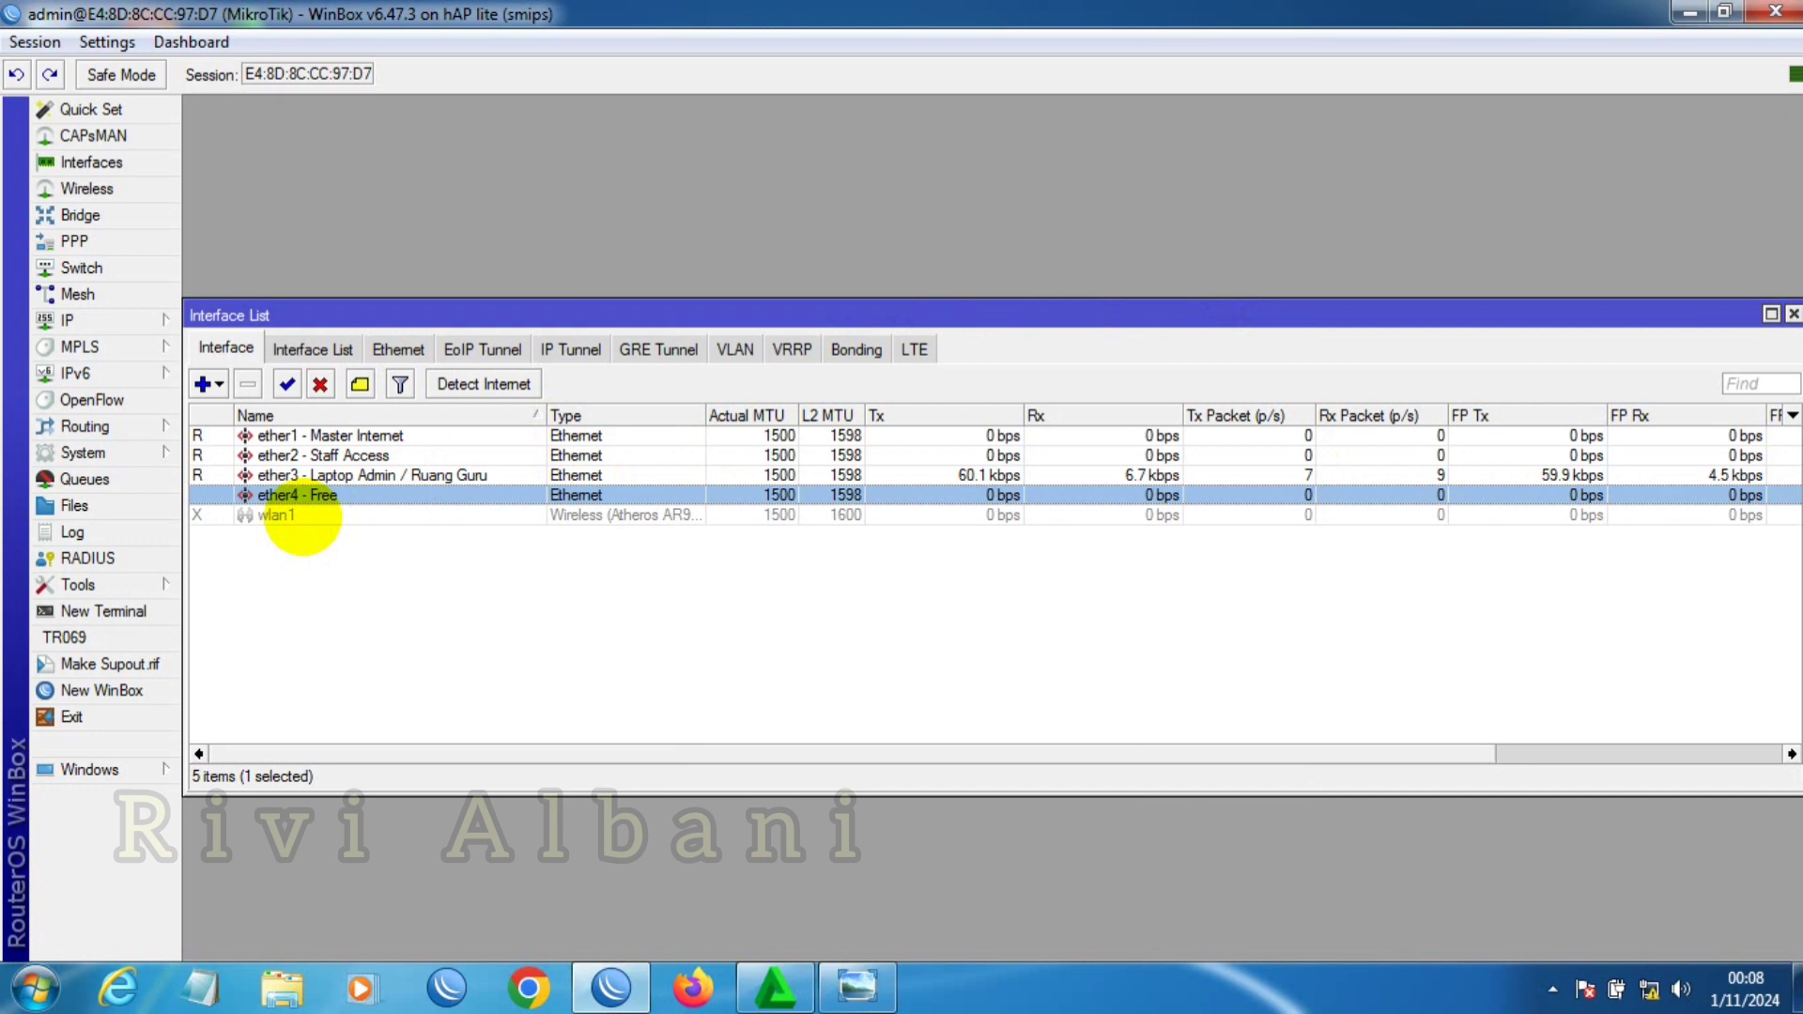
pyautogui.click(300, 514)
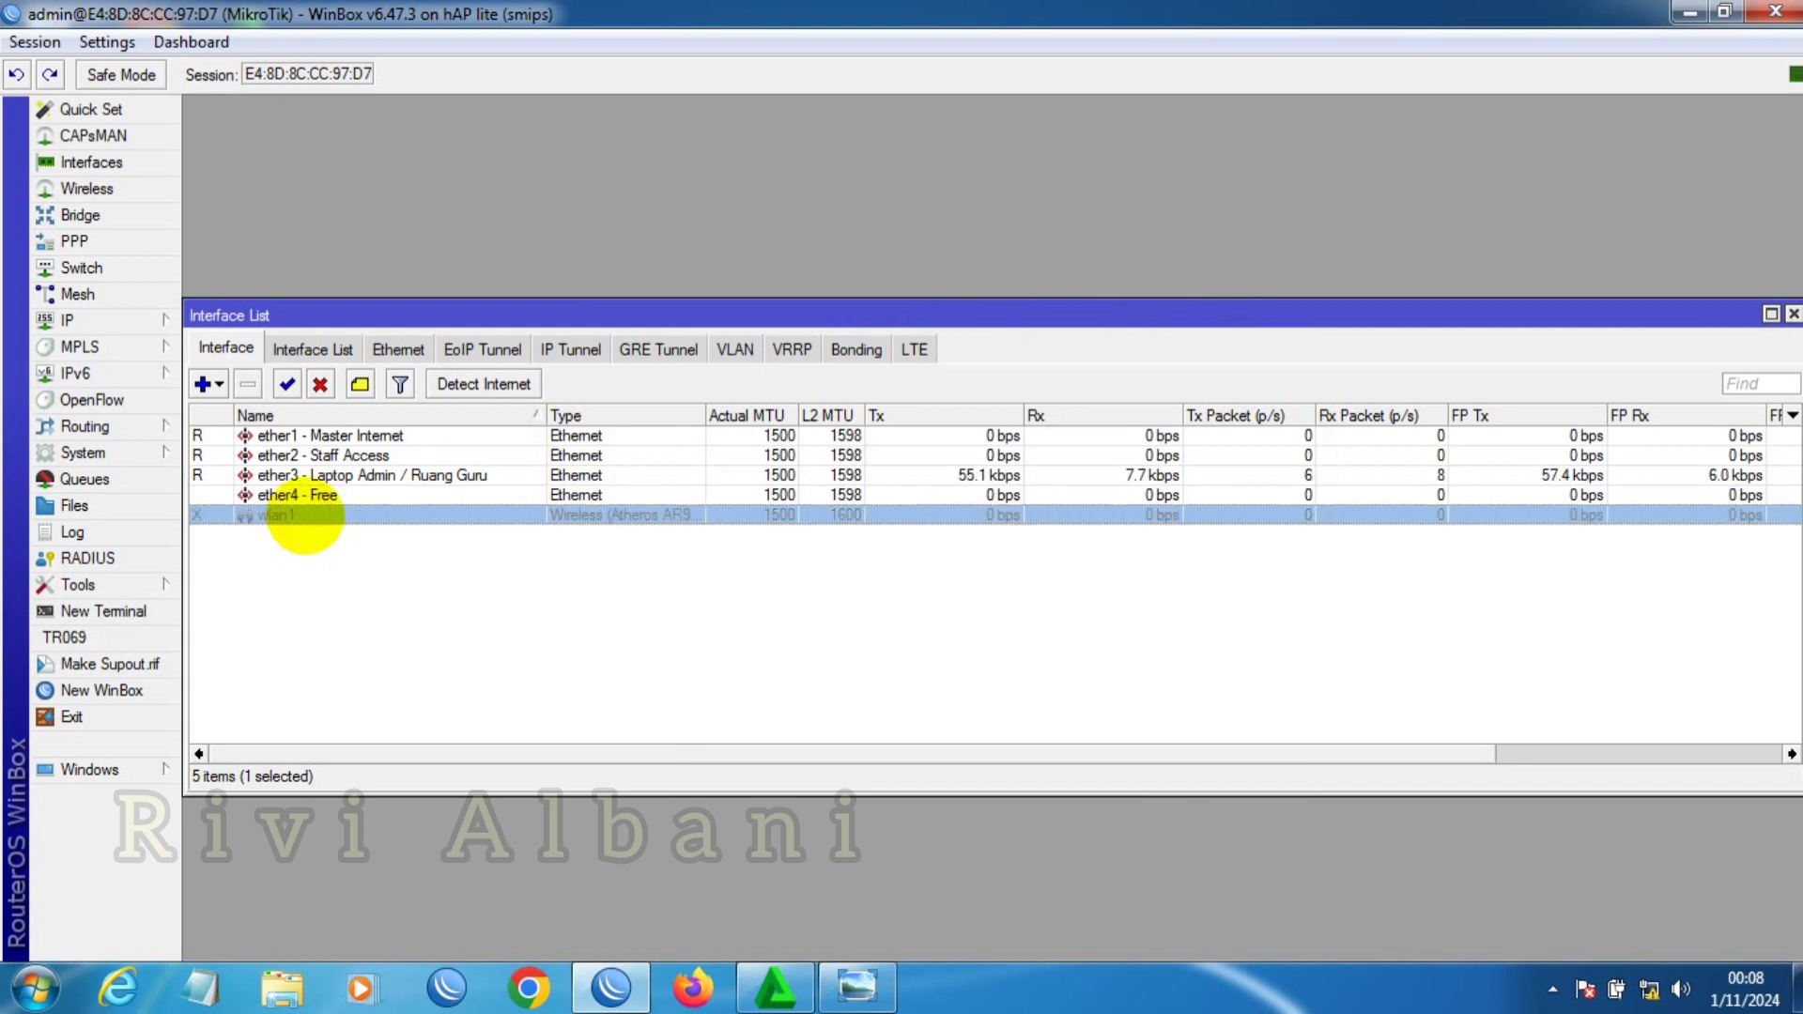
pyautogui.click(286, 384)
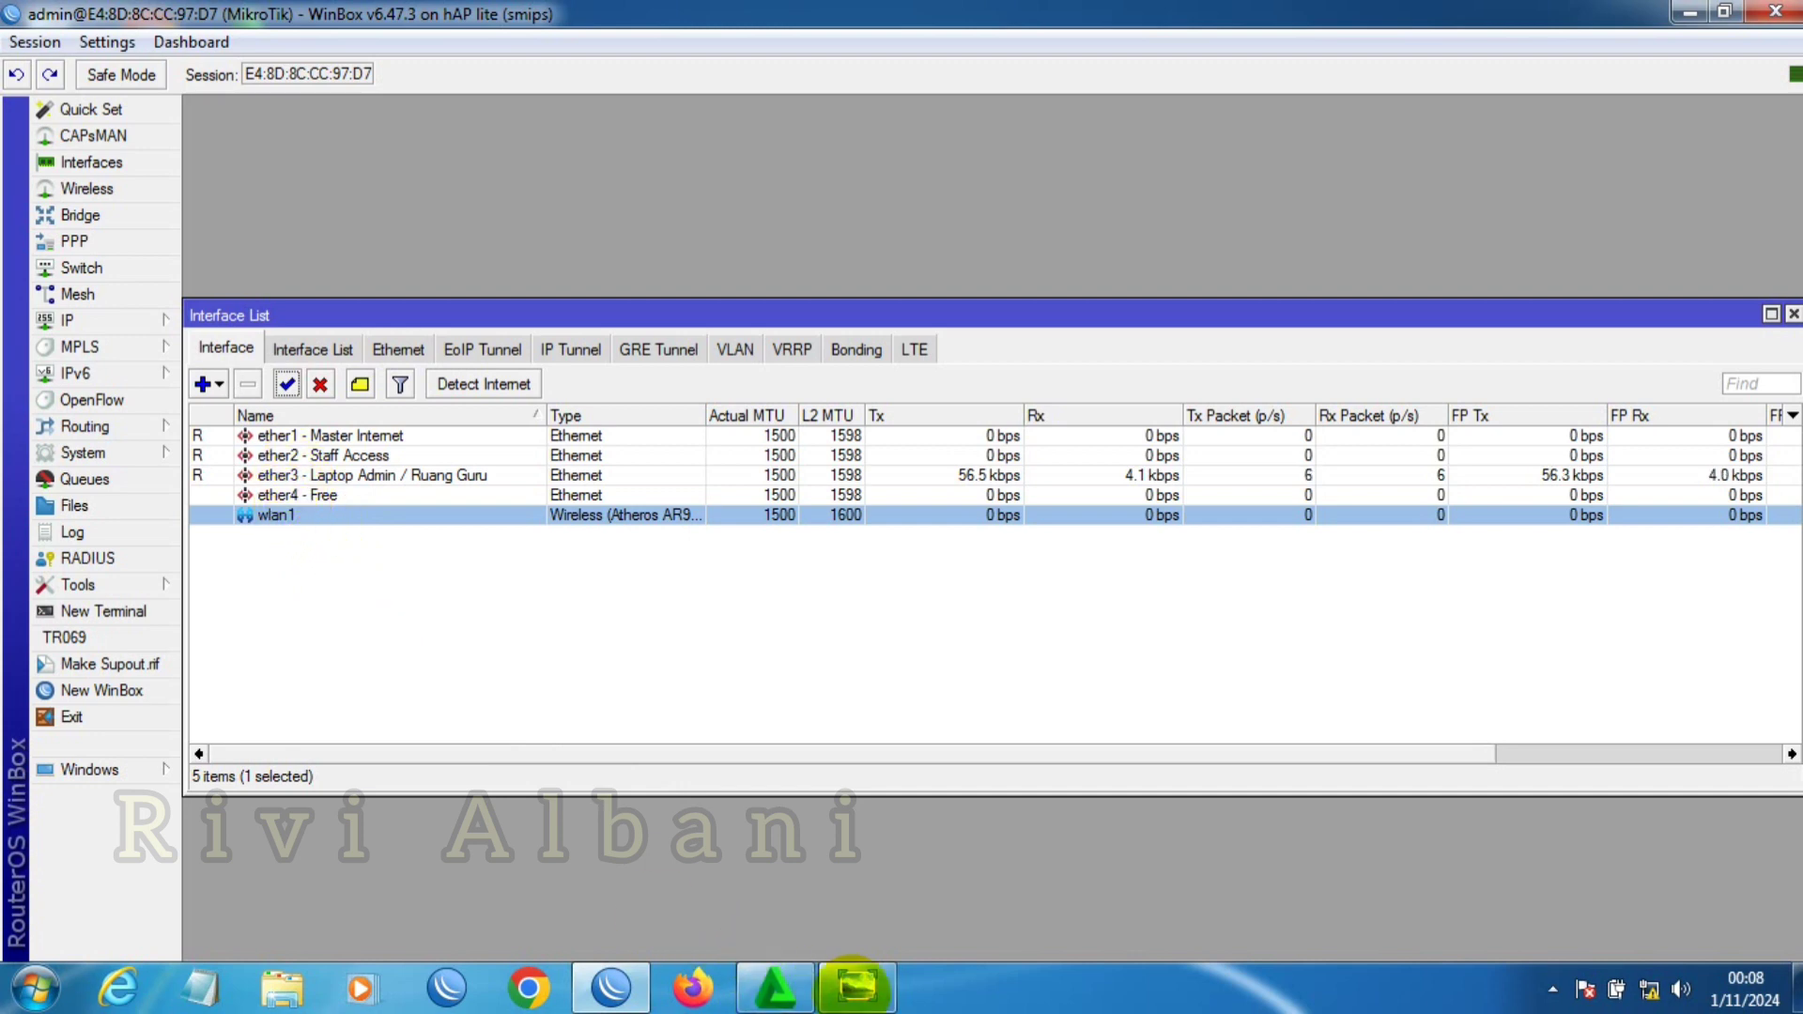
# Step: Check the bridged ports in the network diagram and create a new bridge interface named "Bridge Lan"
pyautogui.click(857, 986)
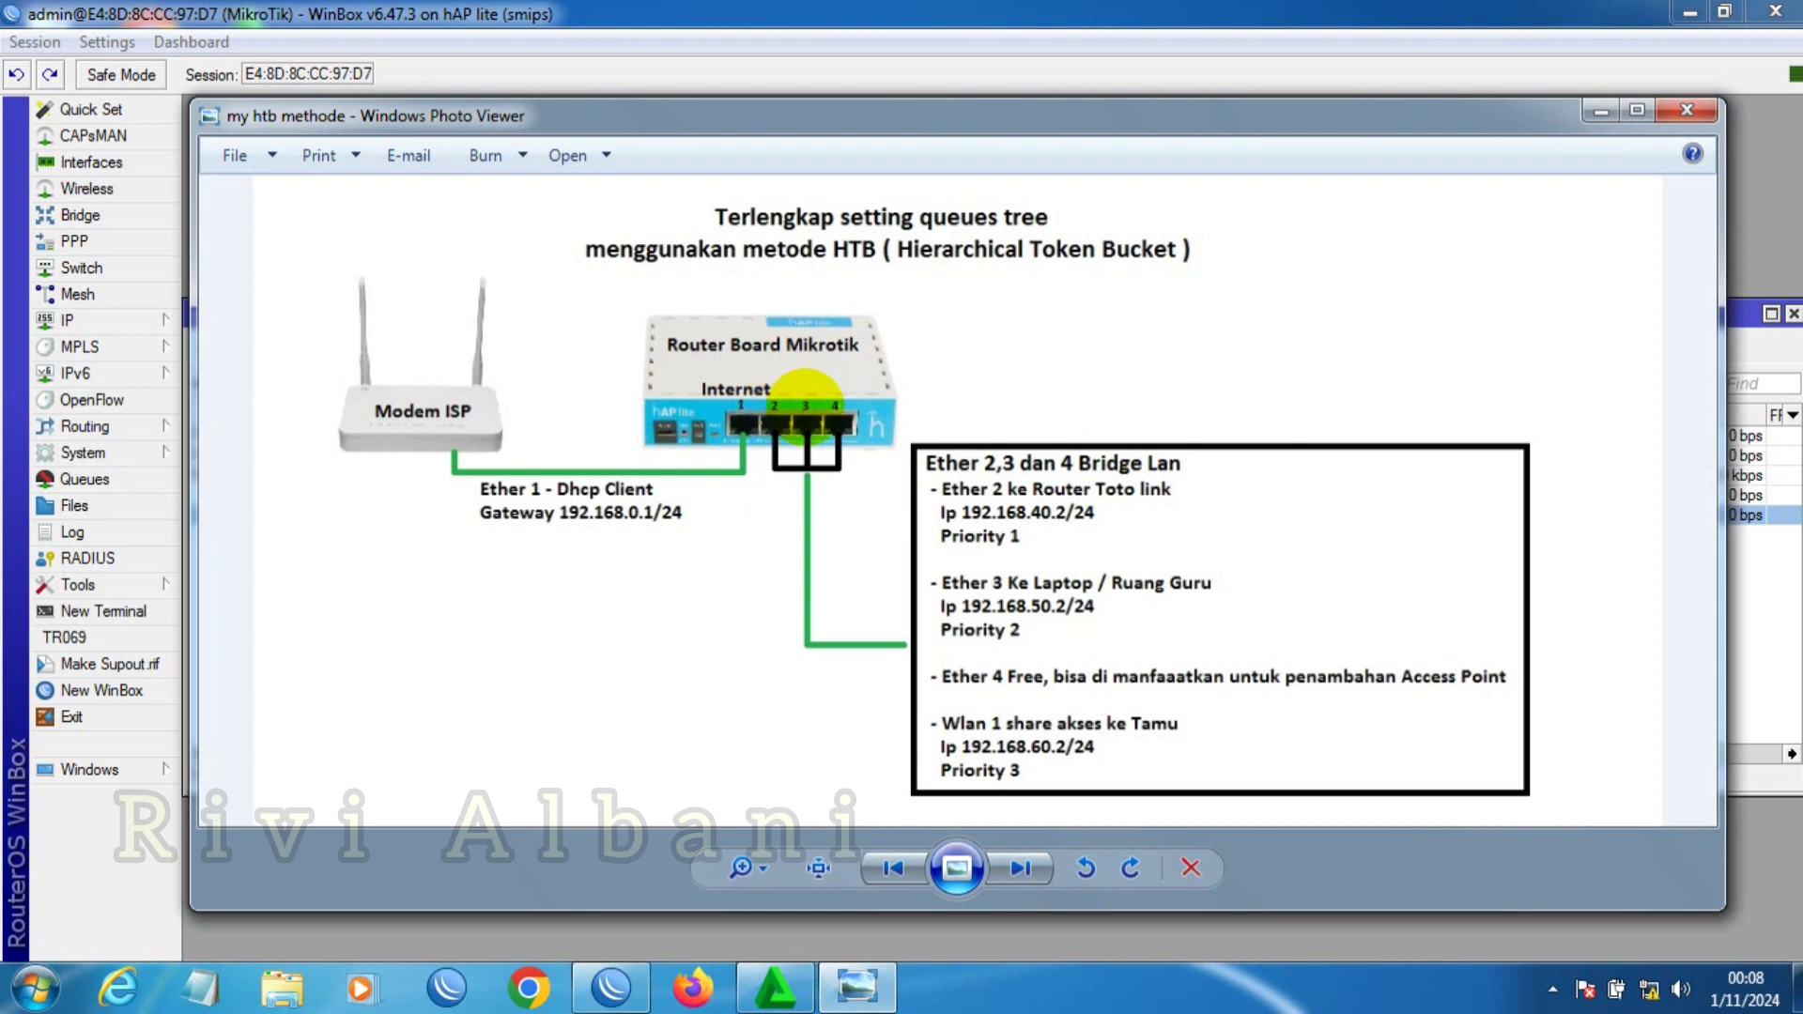
pyautogui.click(857, 986)
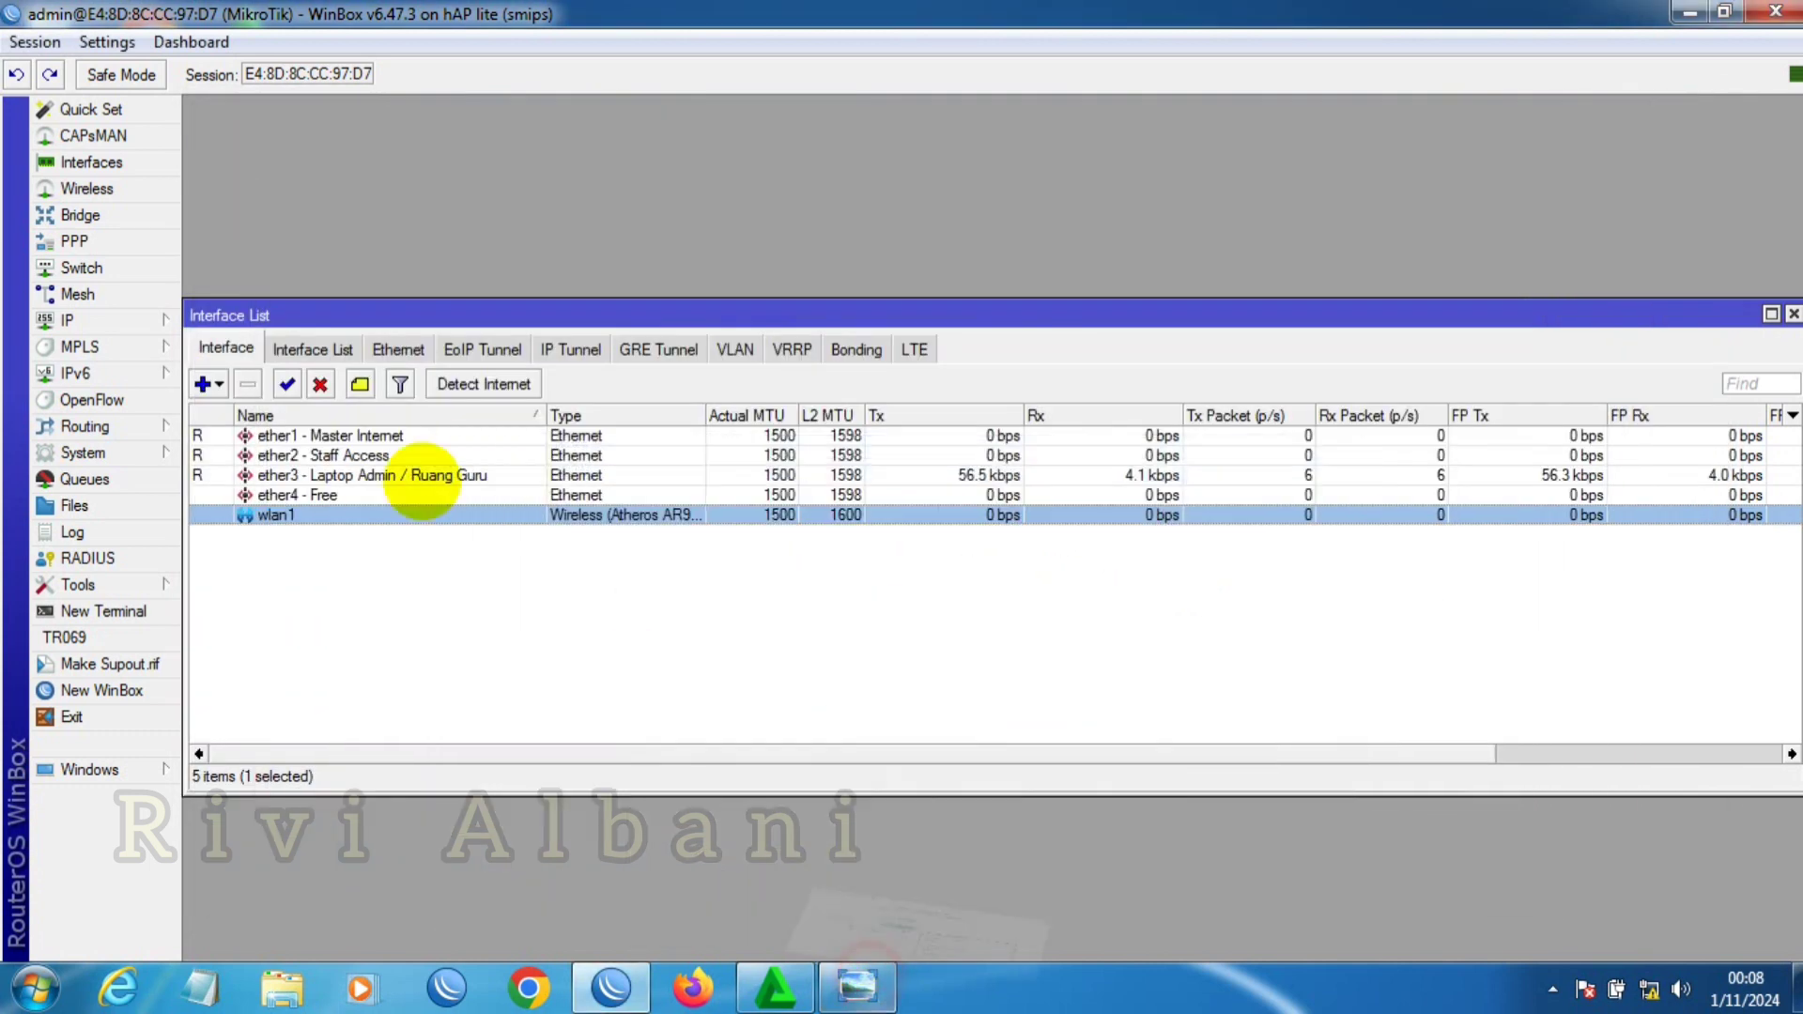
pyautogui.click(83, 215)
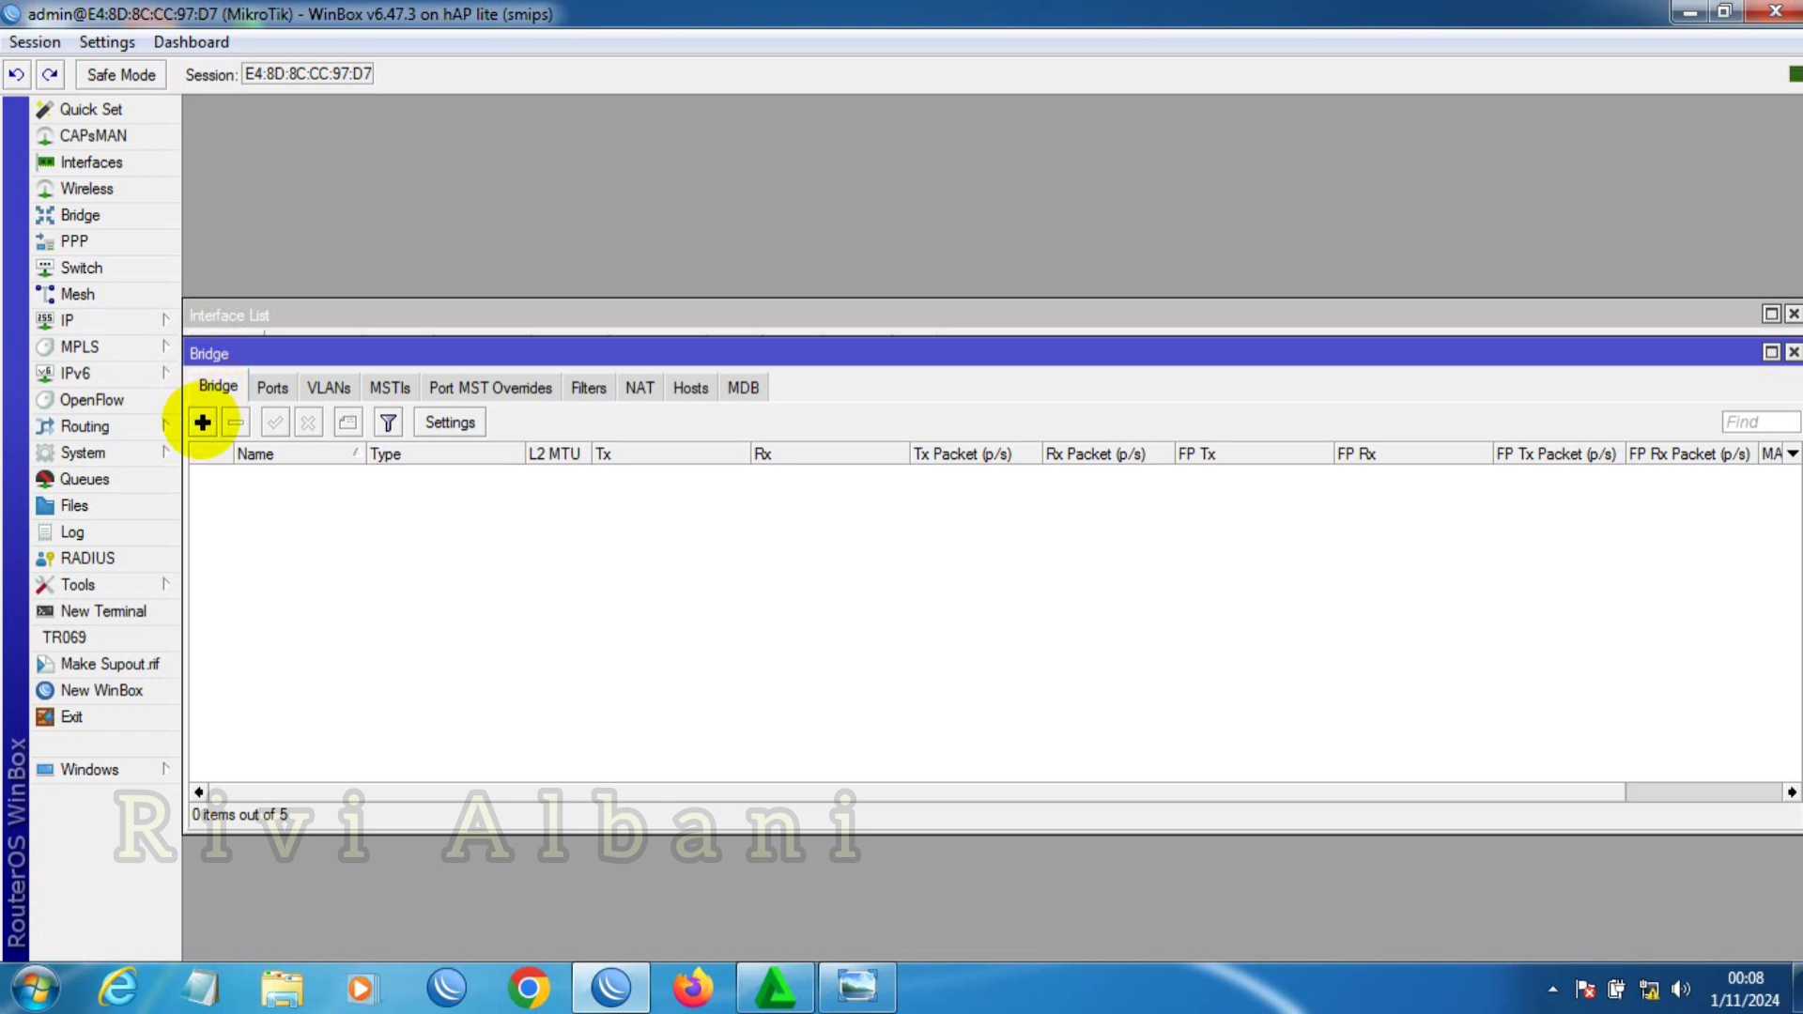
pyautogui.click(202, 423)
pyautogui.click(1018, 316)
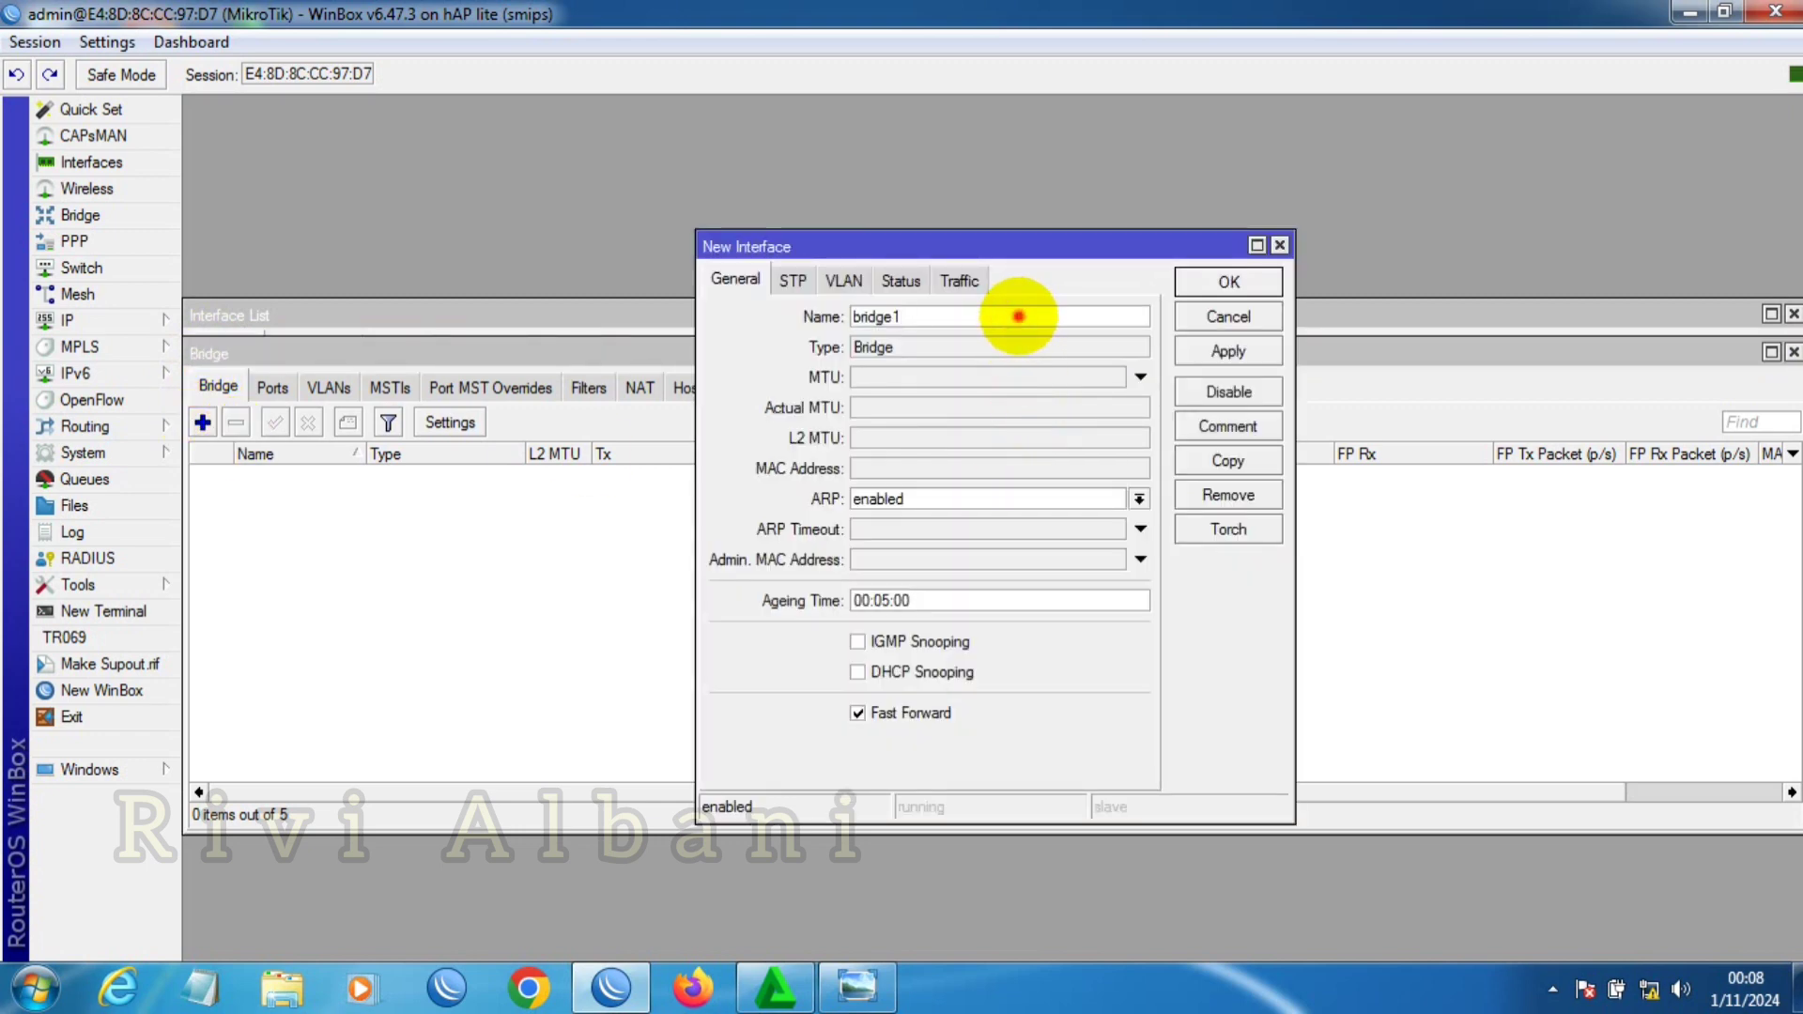
pyautogui.doubleClick(1018, 317)
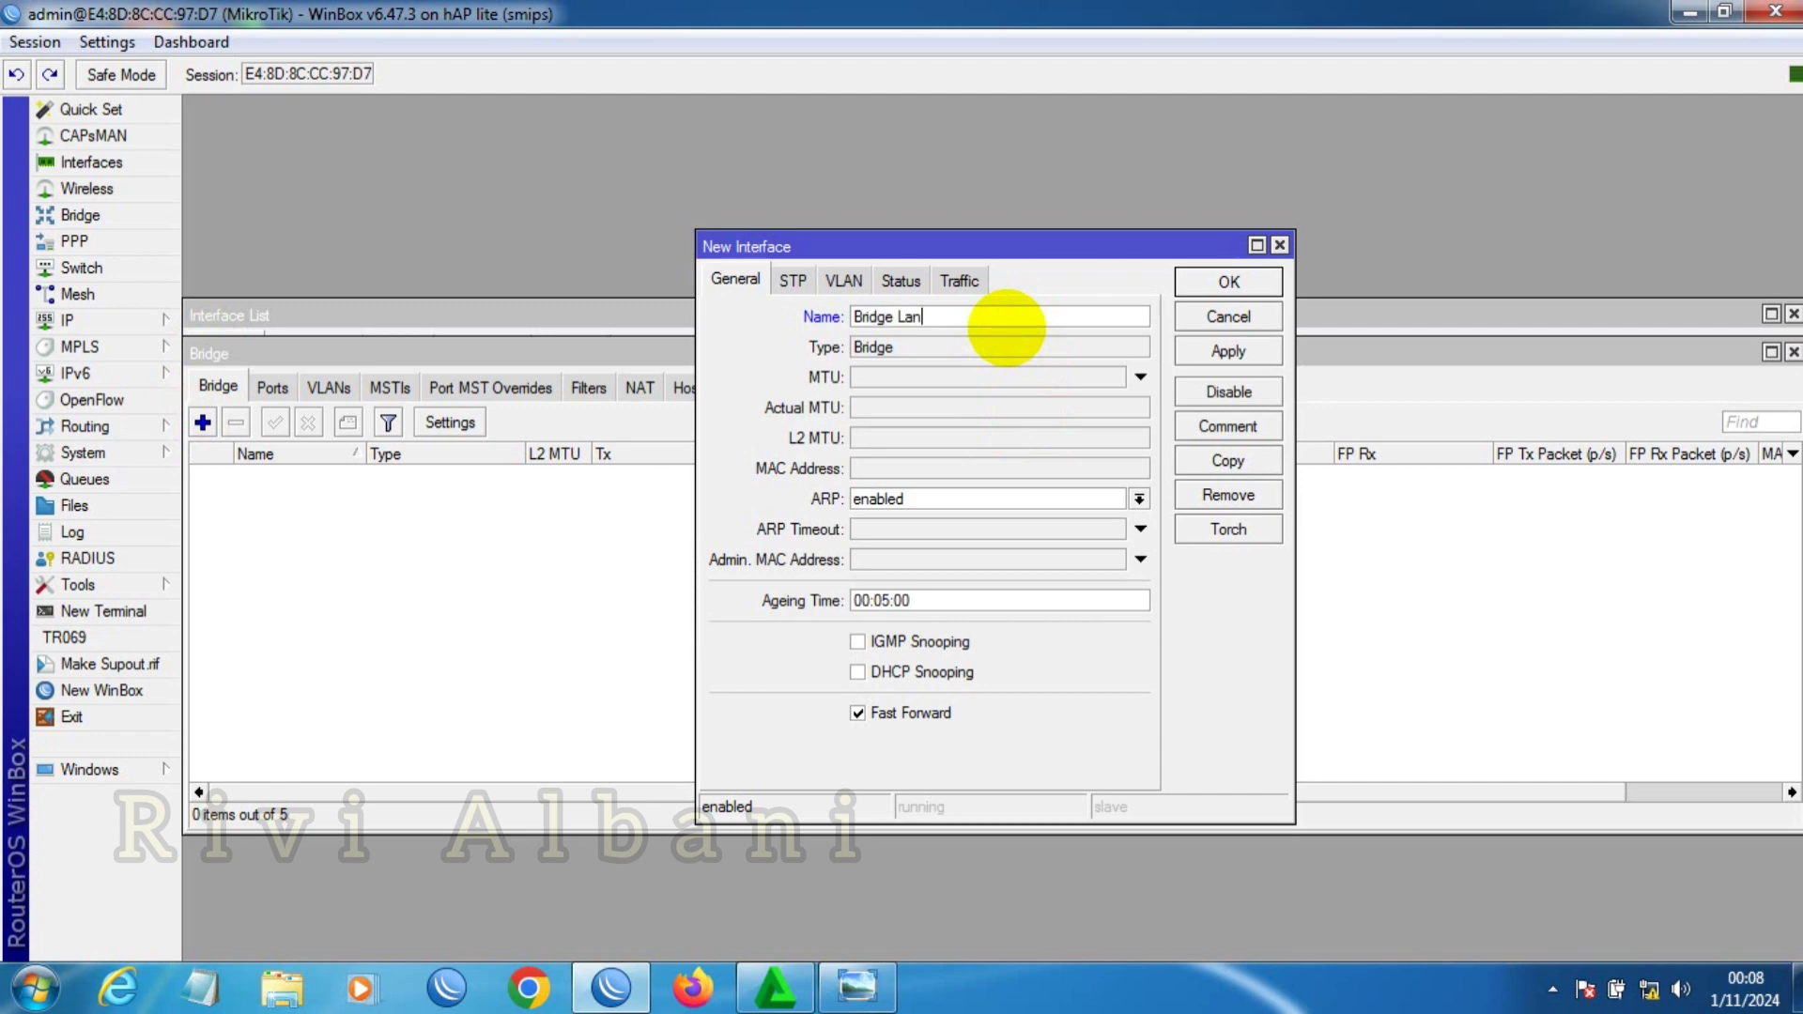
pyautogui.click(1212, 353)
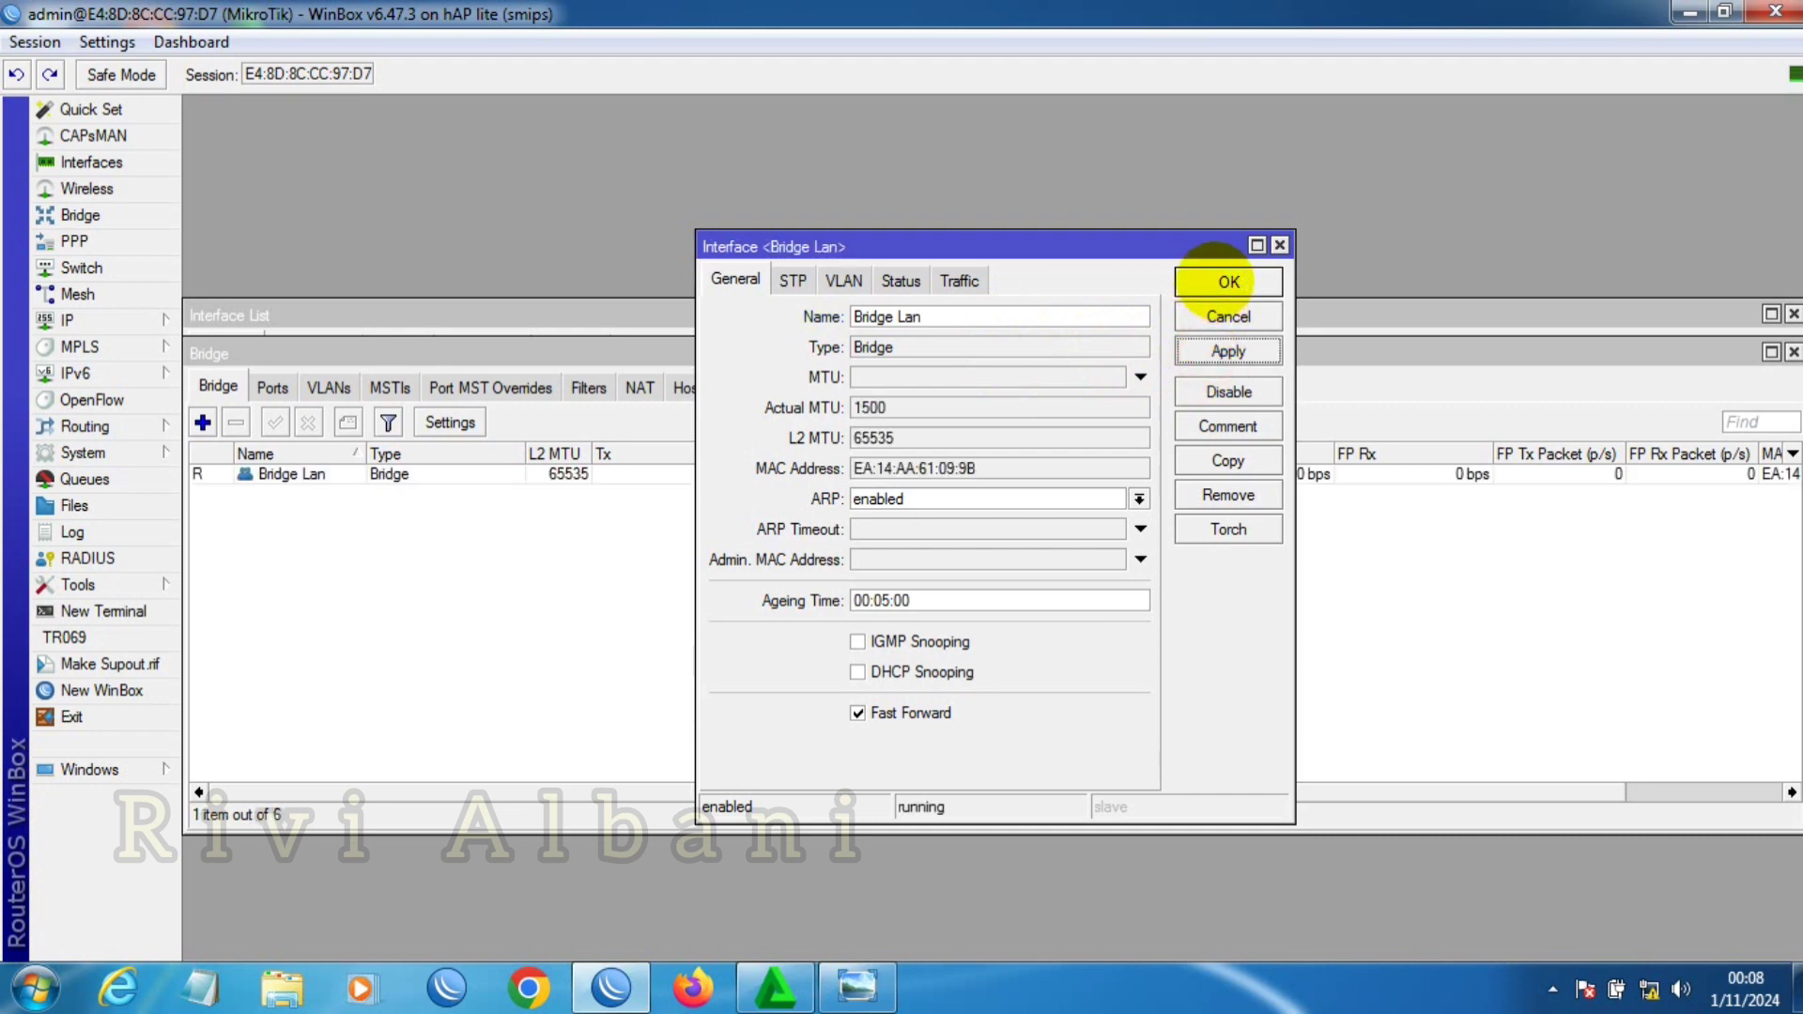
pyautogui.click(1221, 280)
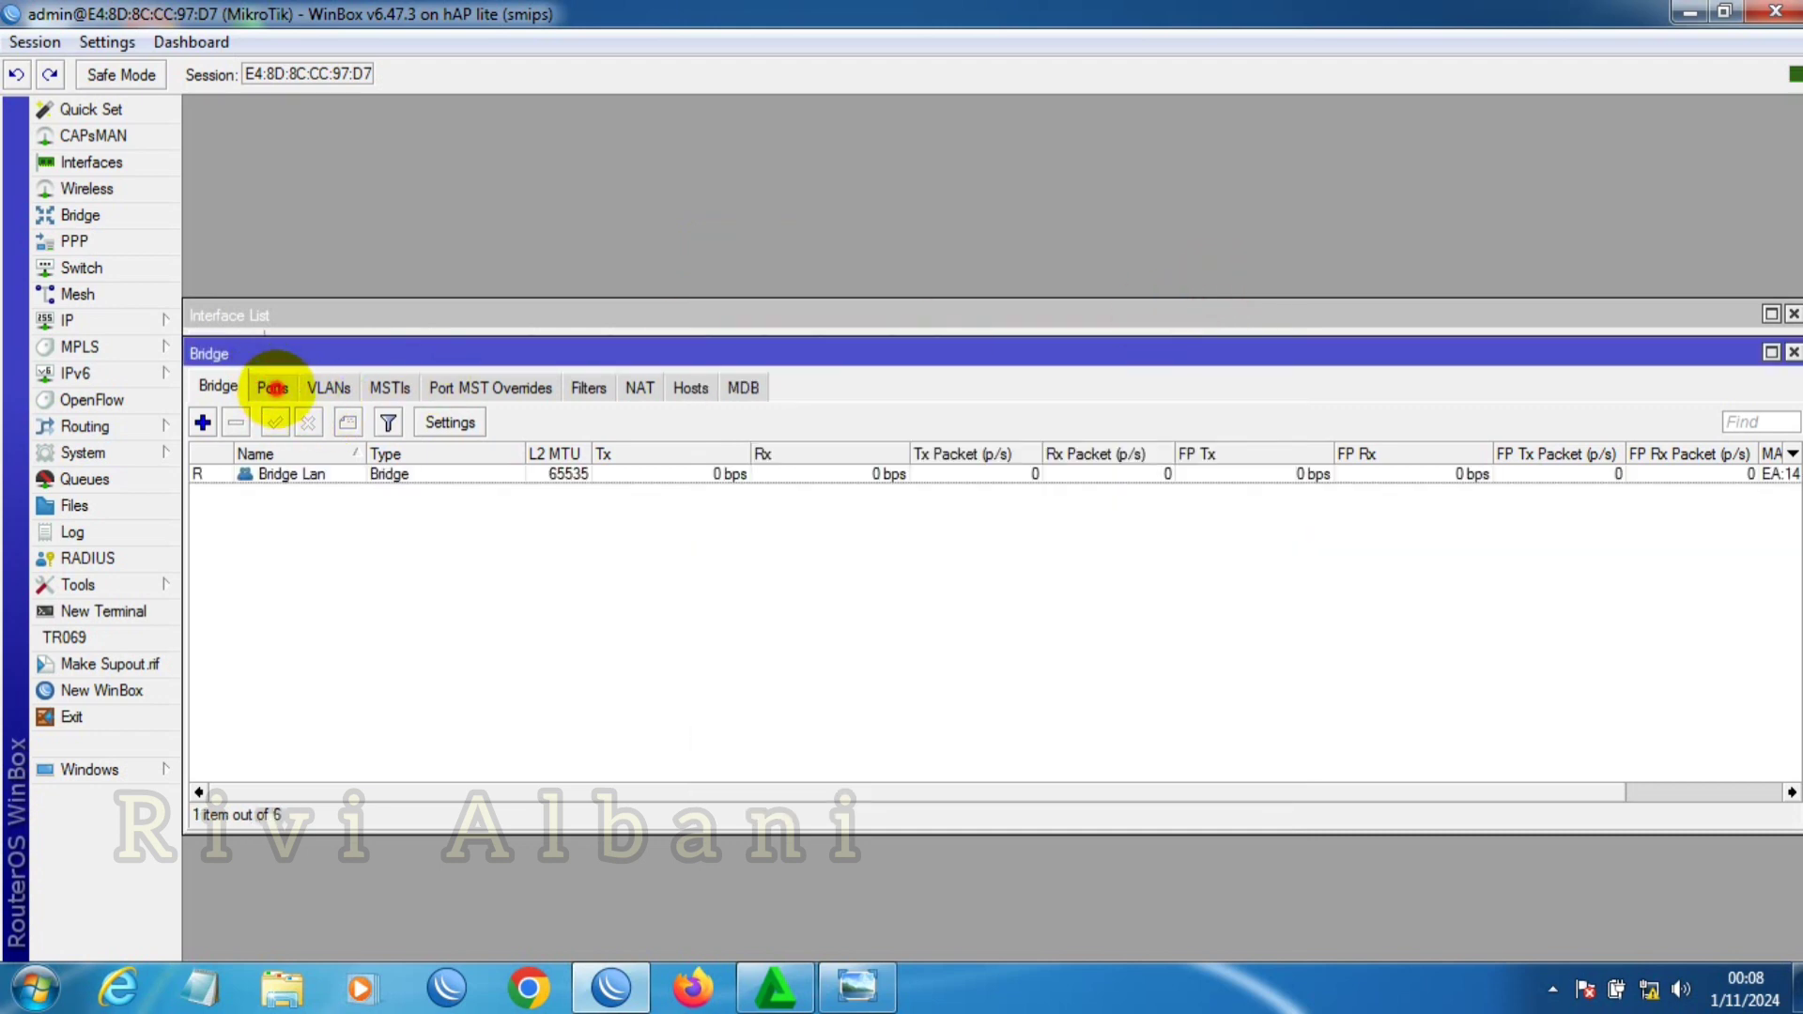
# Step: Add the "ether2 - Staff Access" interface as a port of the Bridge Lan bridge
pyautogui.click(271, 387)
pyautogui.click(202, 422)
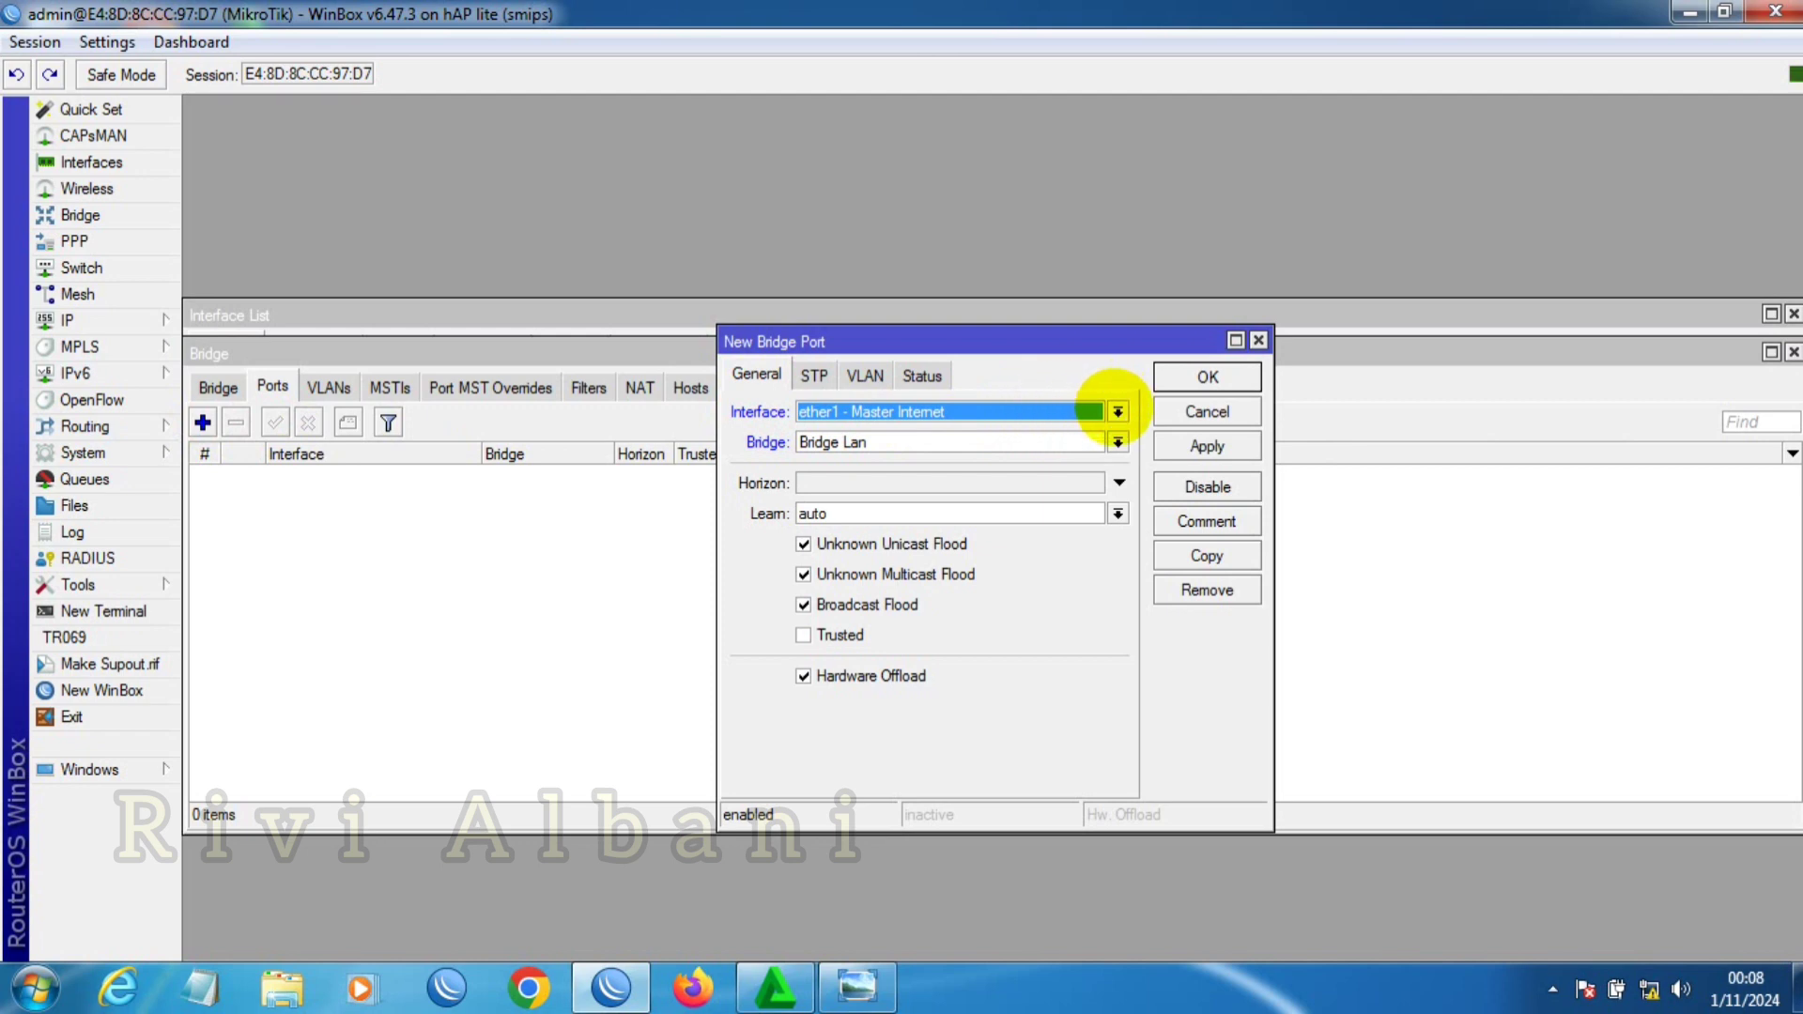
pyautogui.click(1118, 412)
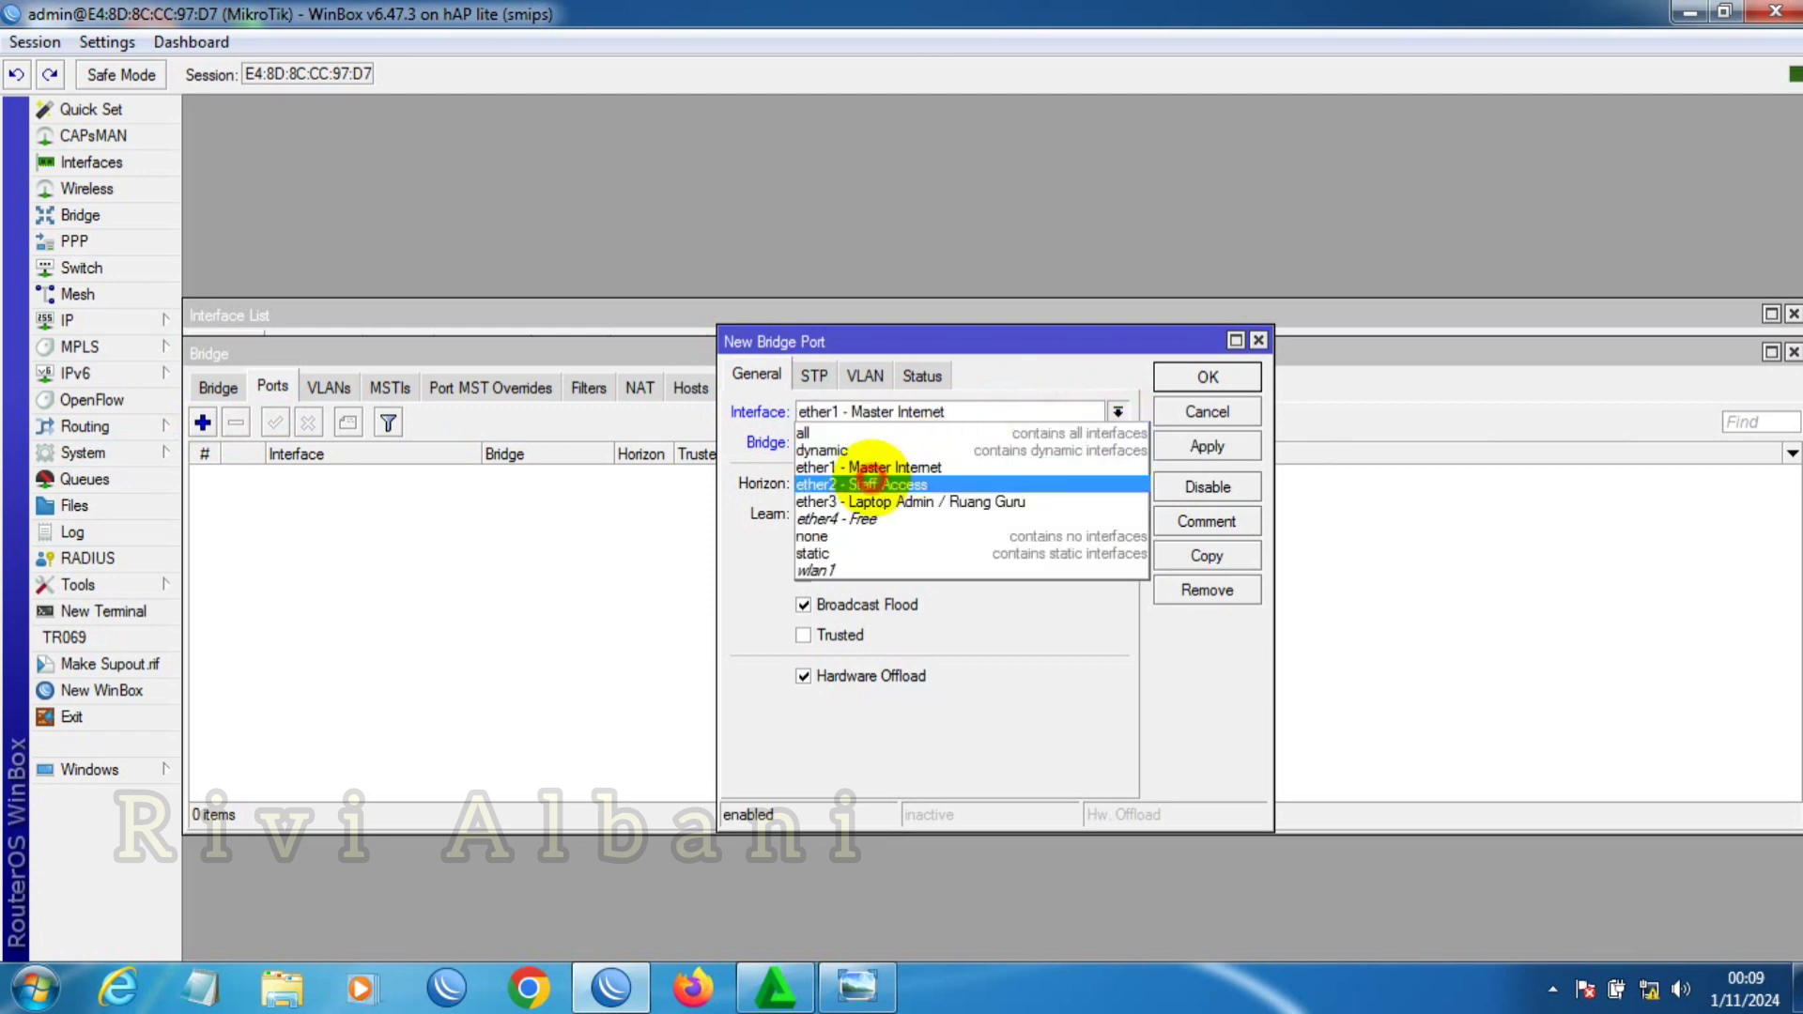
pyautogui.click(868, 483)
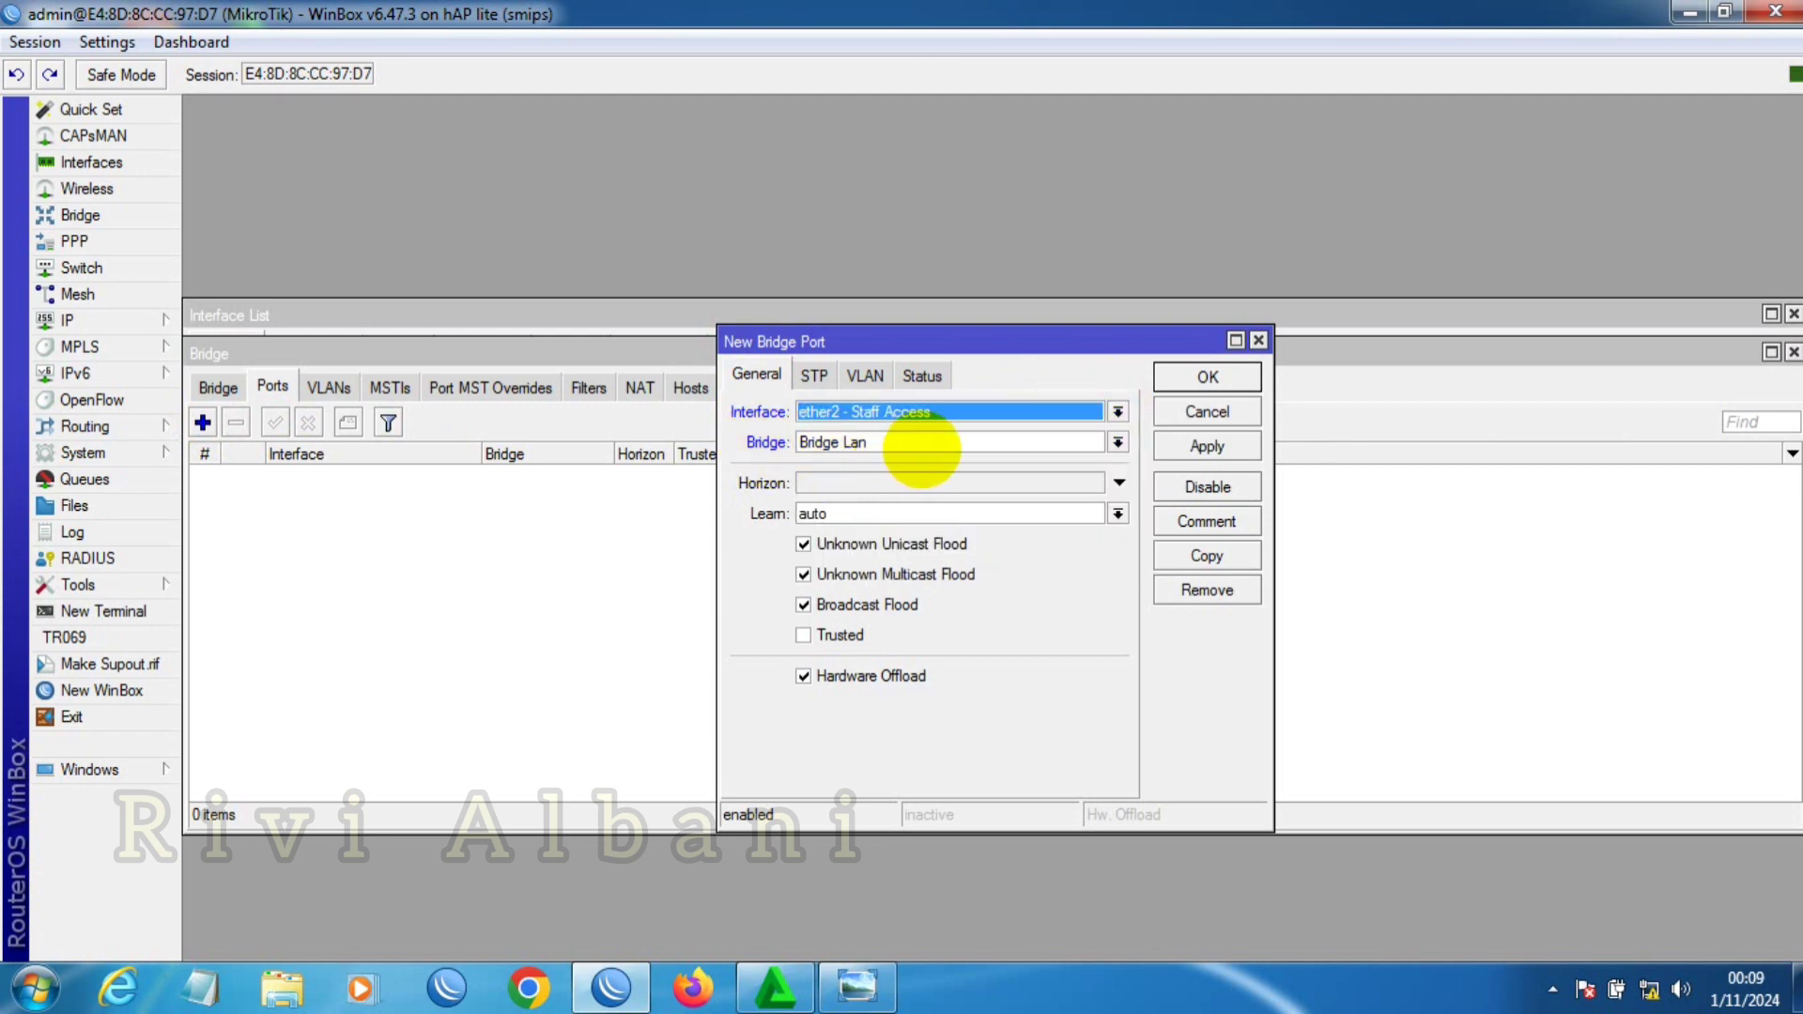
pyautogui.click(1207, 447)
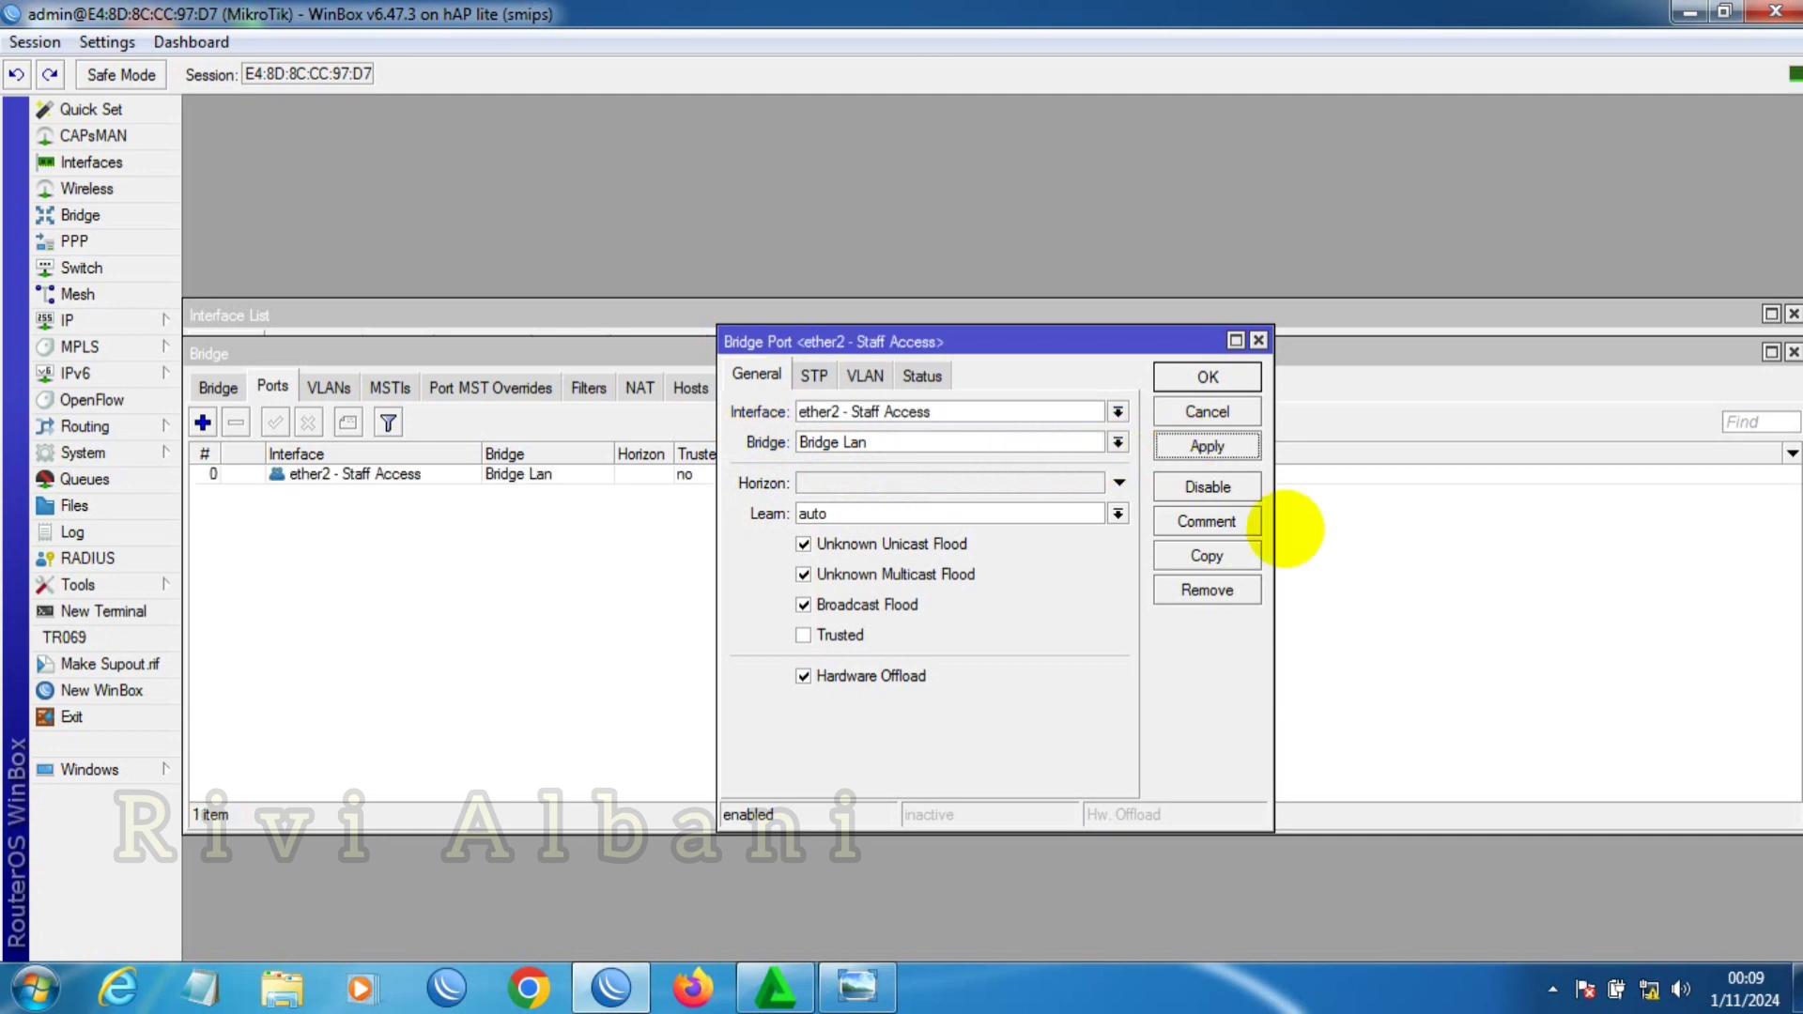
# Step: Add the "ether3 - Laptop Admin / Ruang Guru" interface as a port of the Bridge Lan bridge
pyautogui.click(1202, 556)
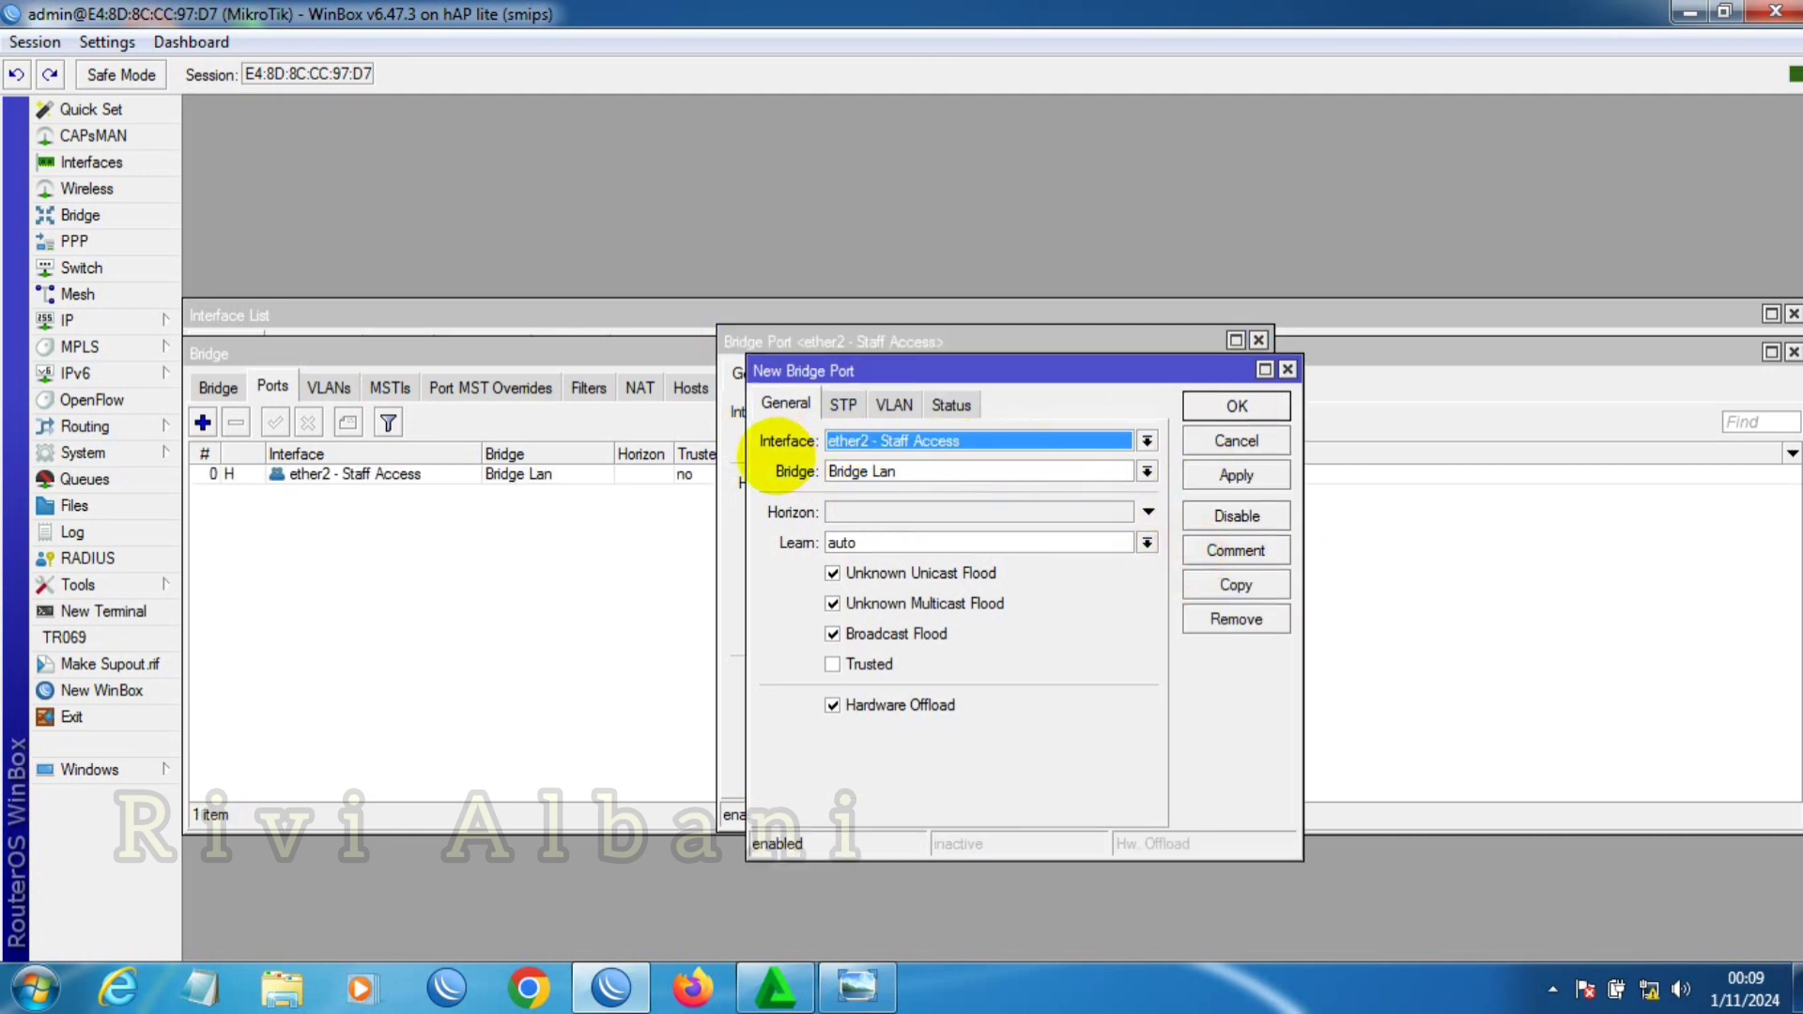
pyautogui.click(1147, 441)
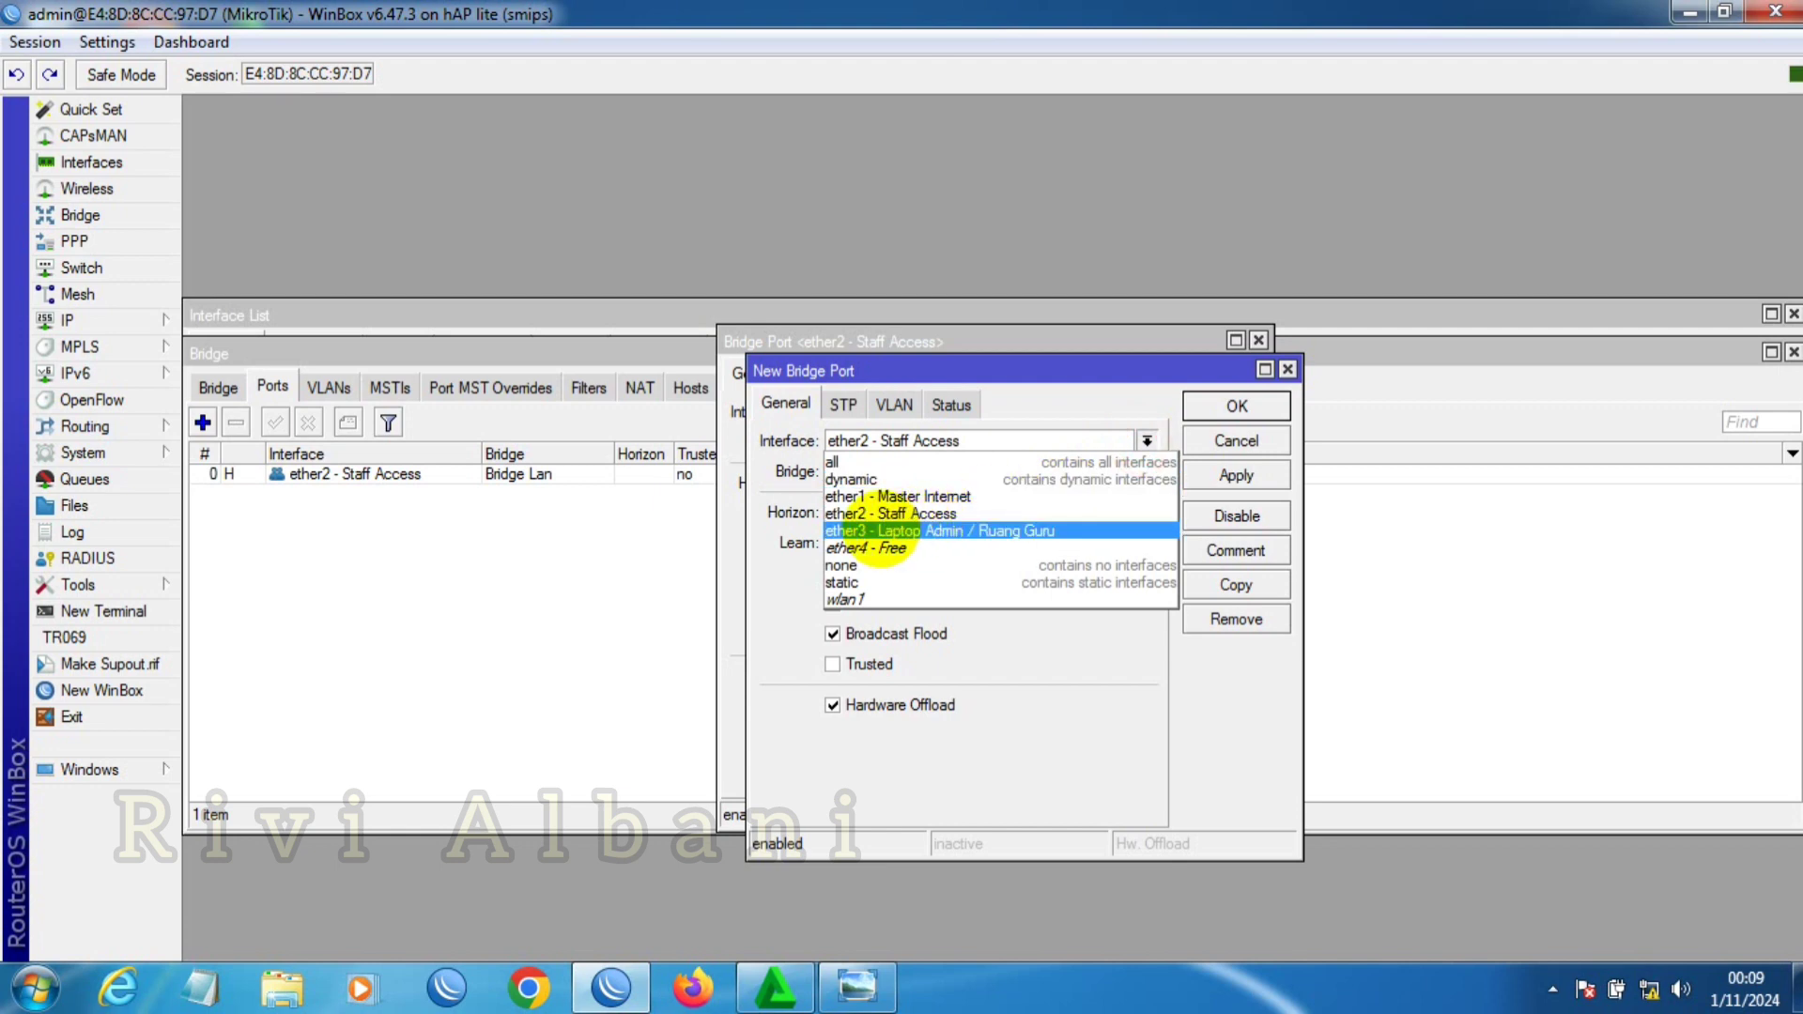
pyautogui.click(869, 531)
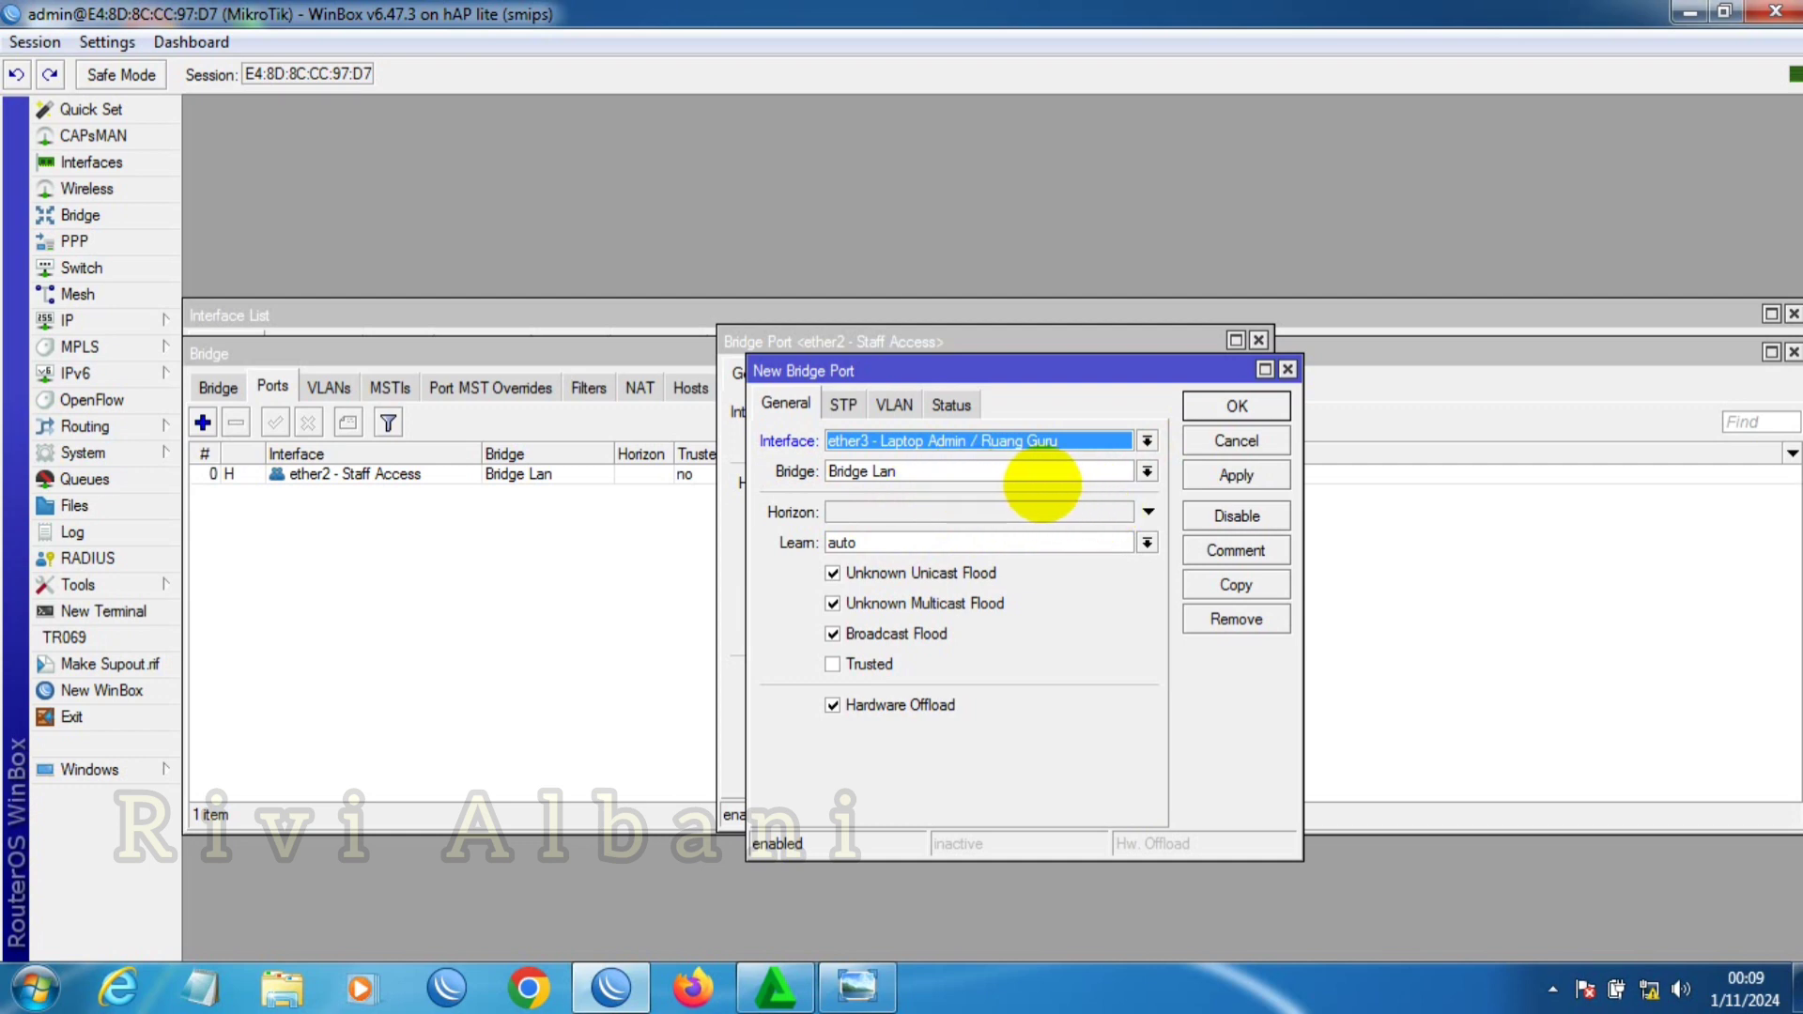
pyautogui.click(1236, 475)
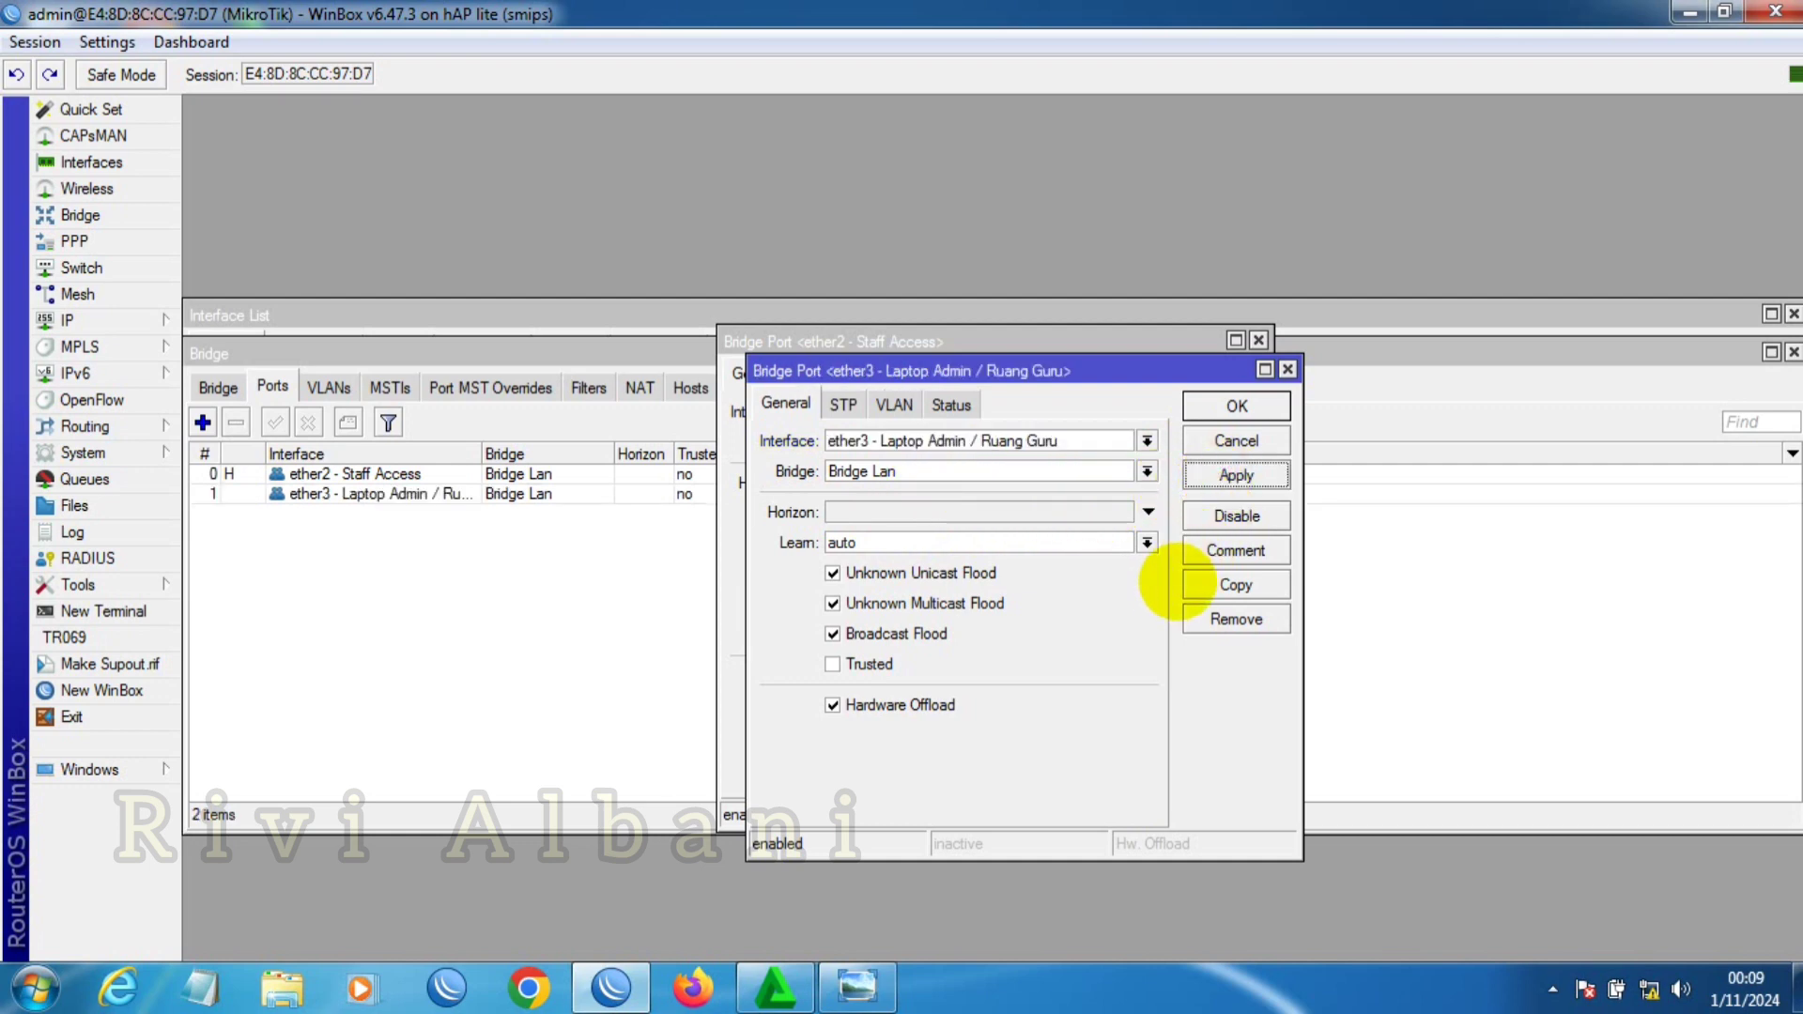
pyautogui.click(1210, 583)
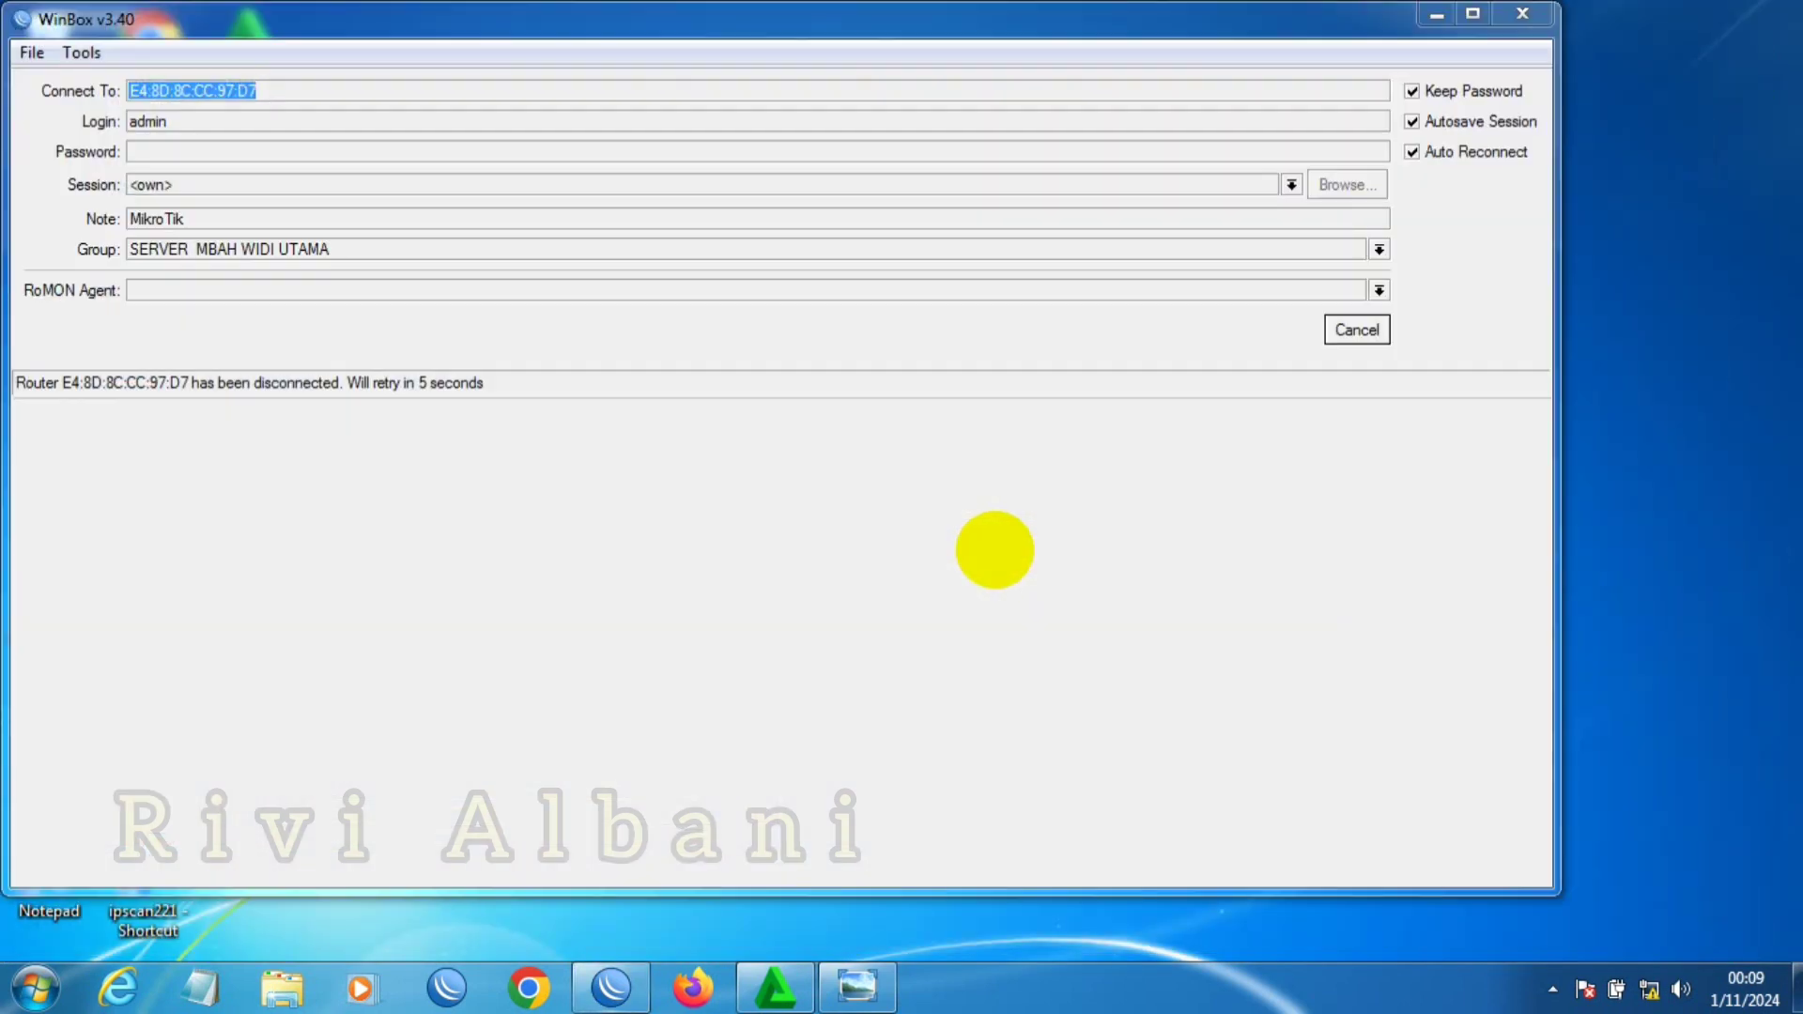
# Step: Cancel the automatic retry, reconnect to the discovered MikroTik router and close the open bridge port dialogs
pyautogui.click(1357, 330)
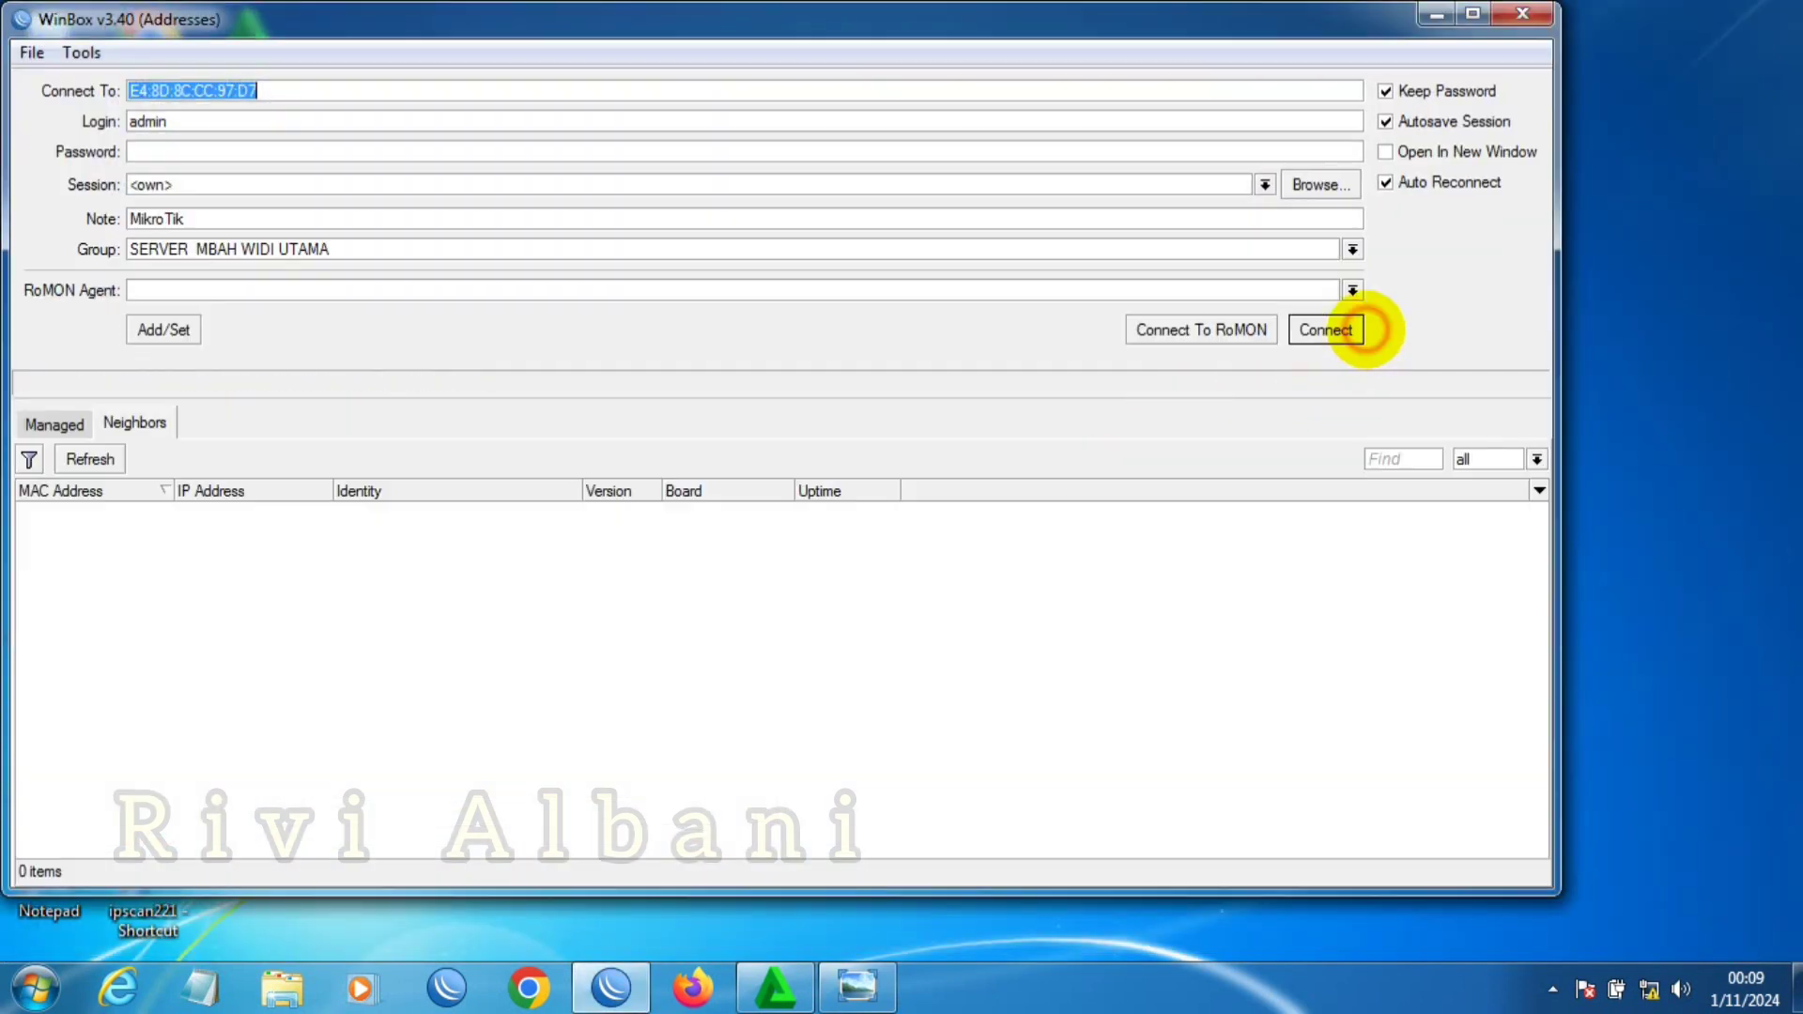
pyautogui.click(103, 511)
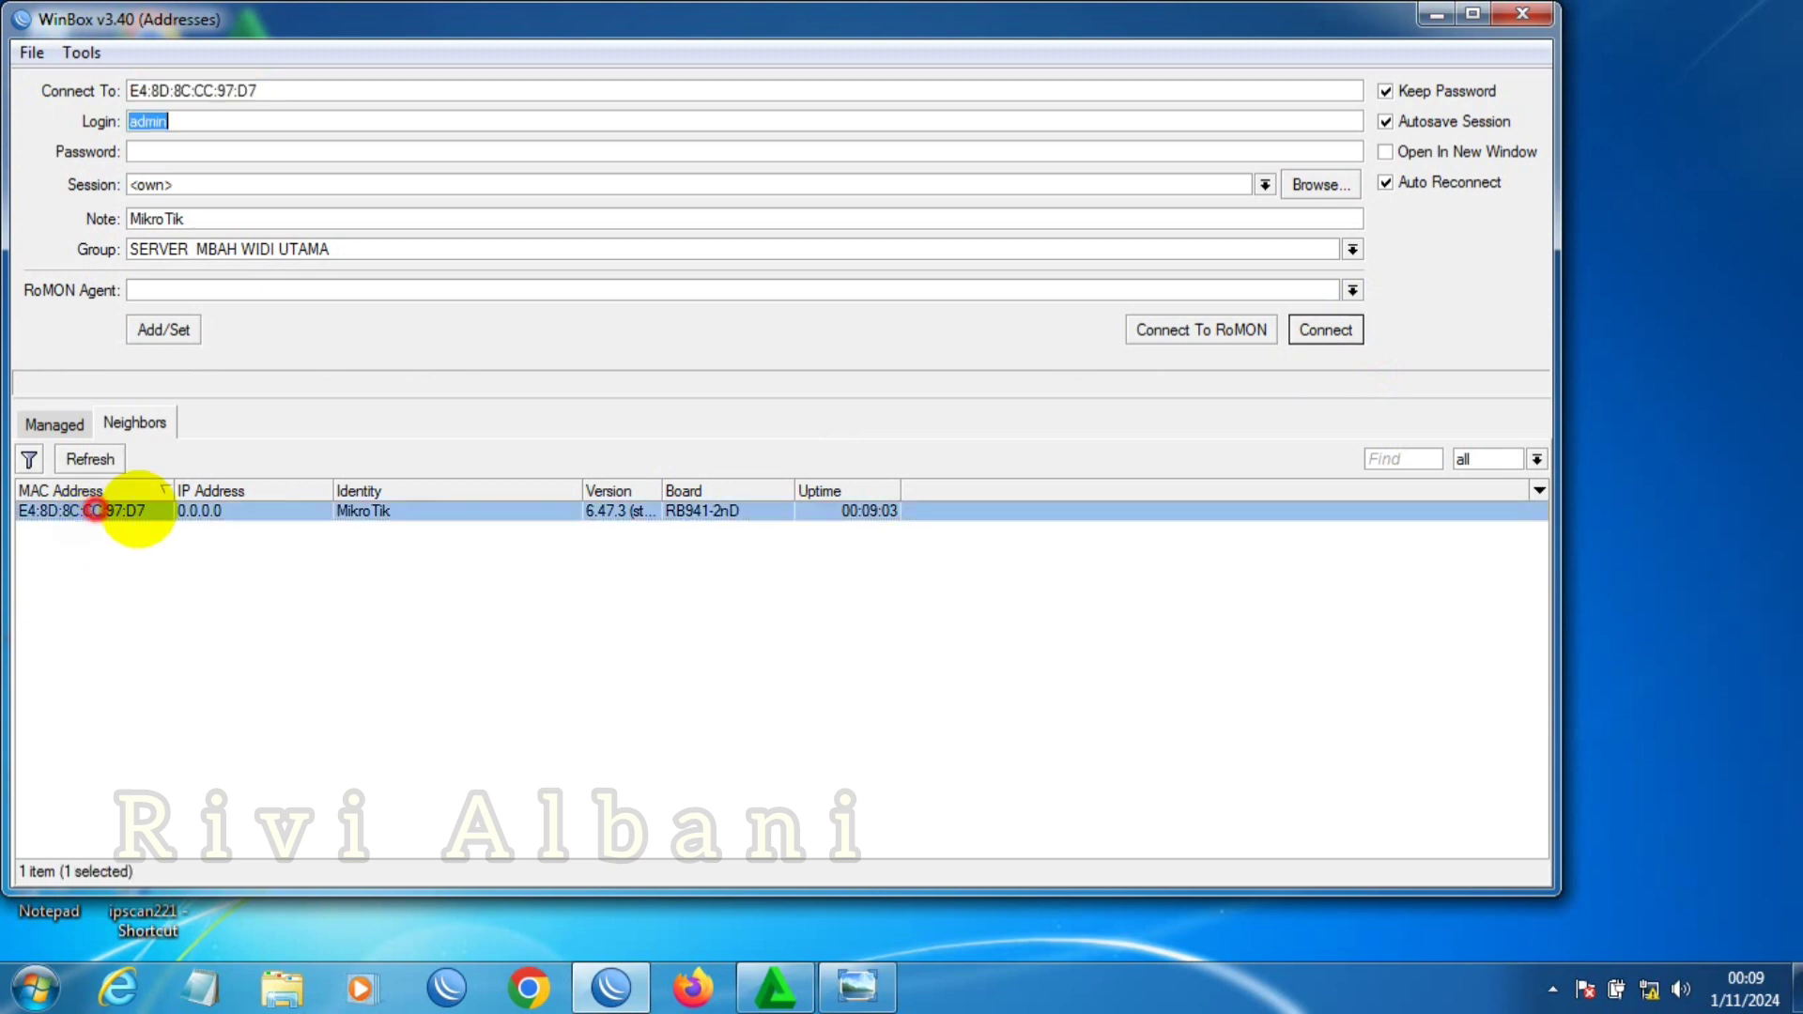
pyautogui.click(1322, 330)
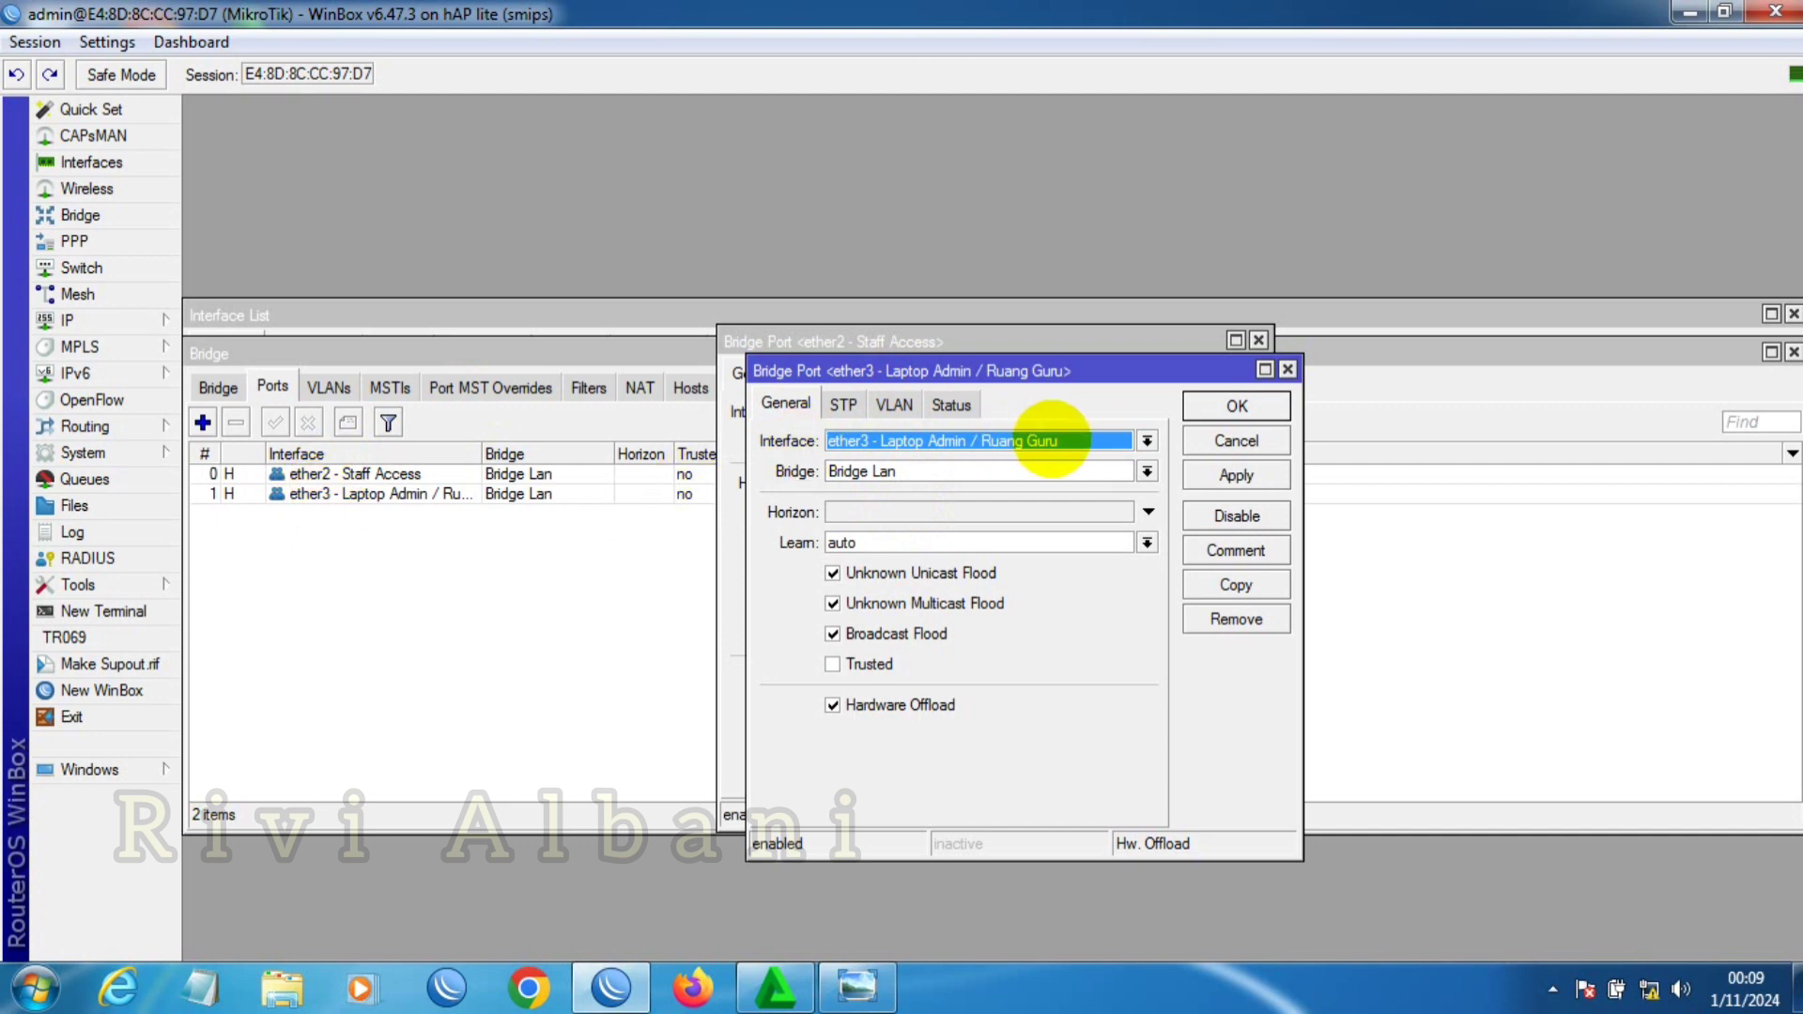
pyautogui.click(1237, 405)
pyautogui.click(1191, 378)
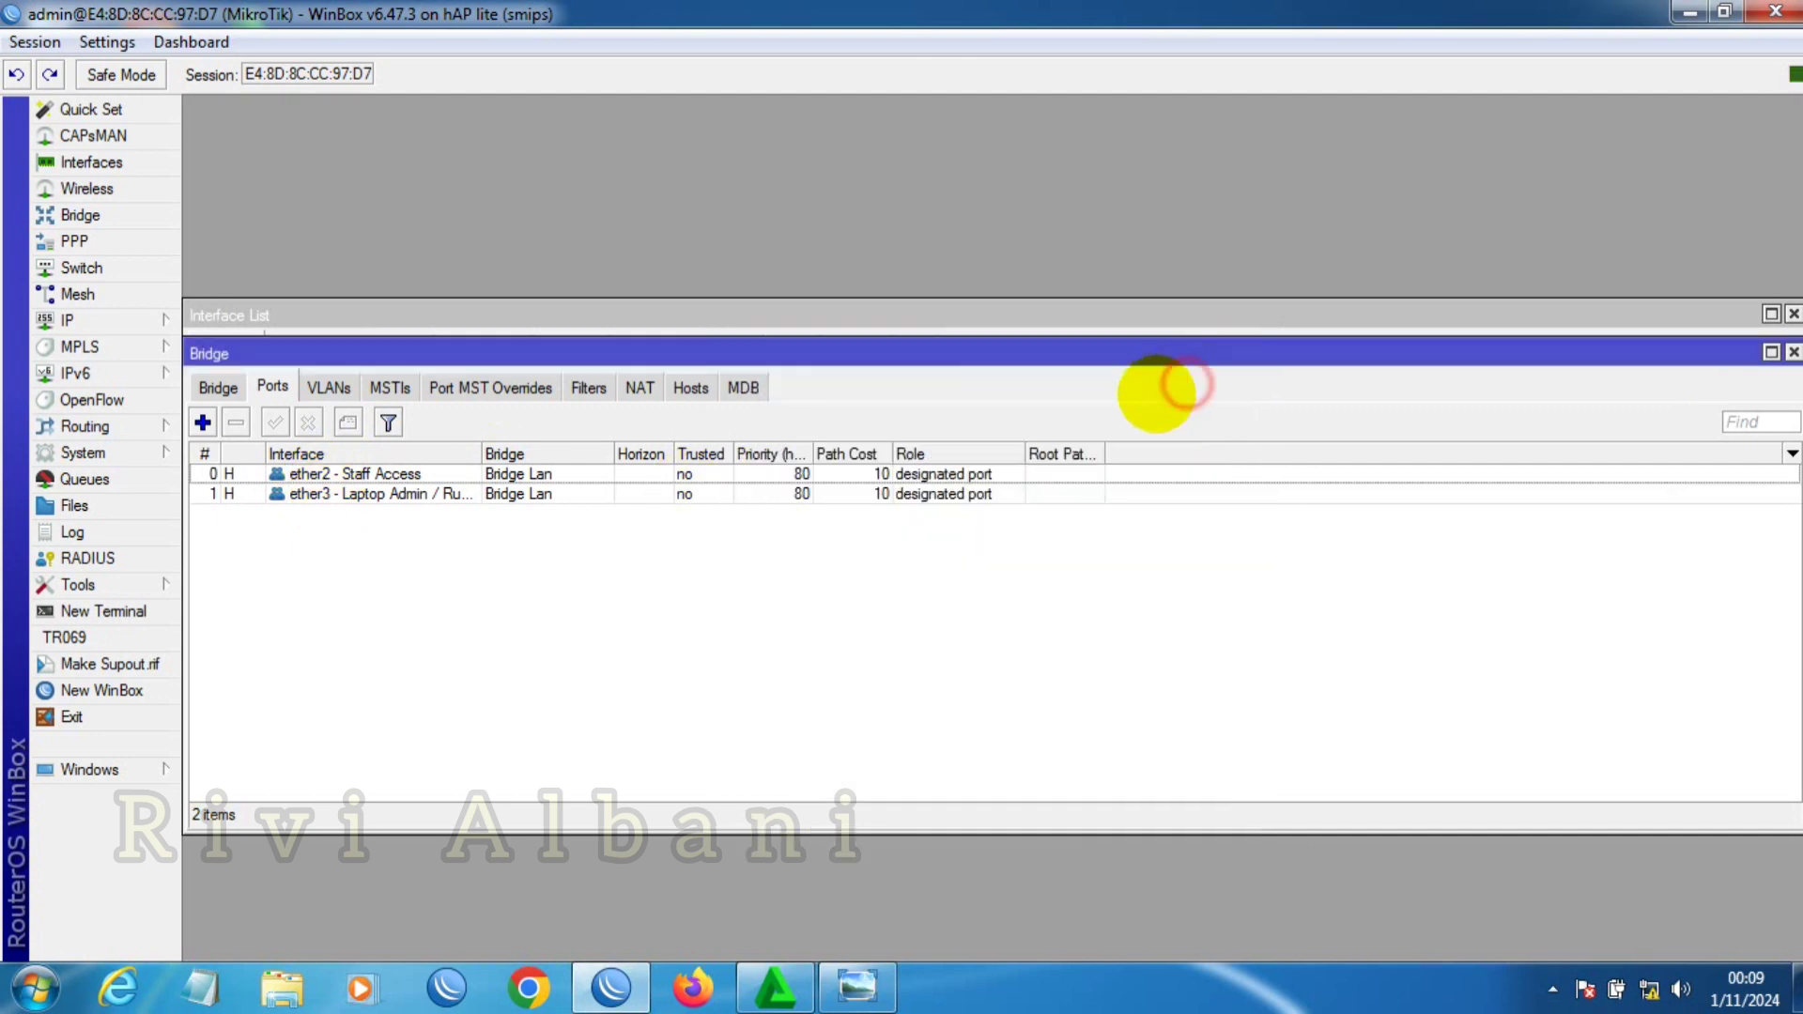
# Step: Add the "ether4 - Free" interface as a port of the Bridge Lan bridge
pyautogui.click(202, 423)
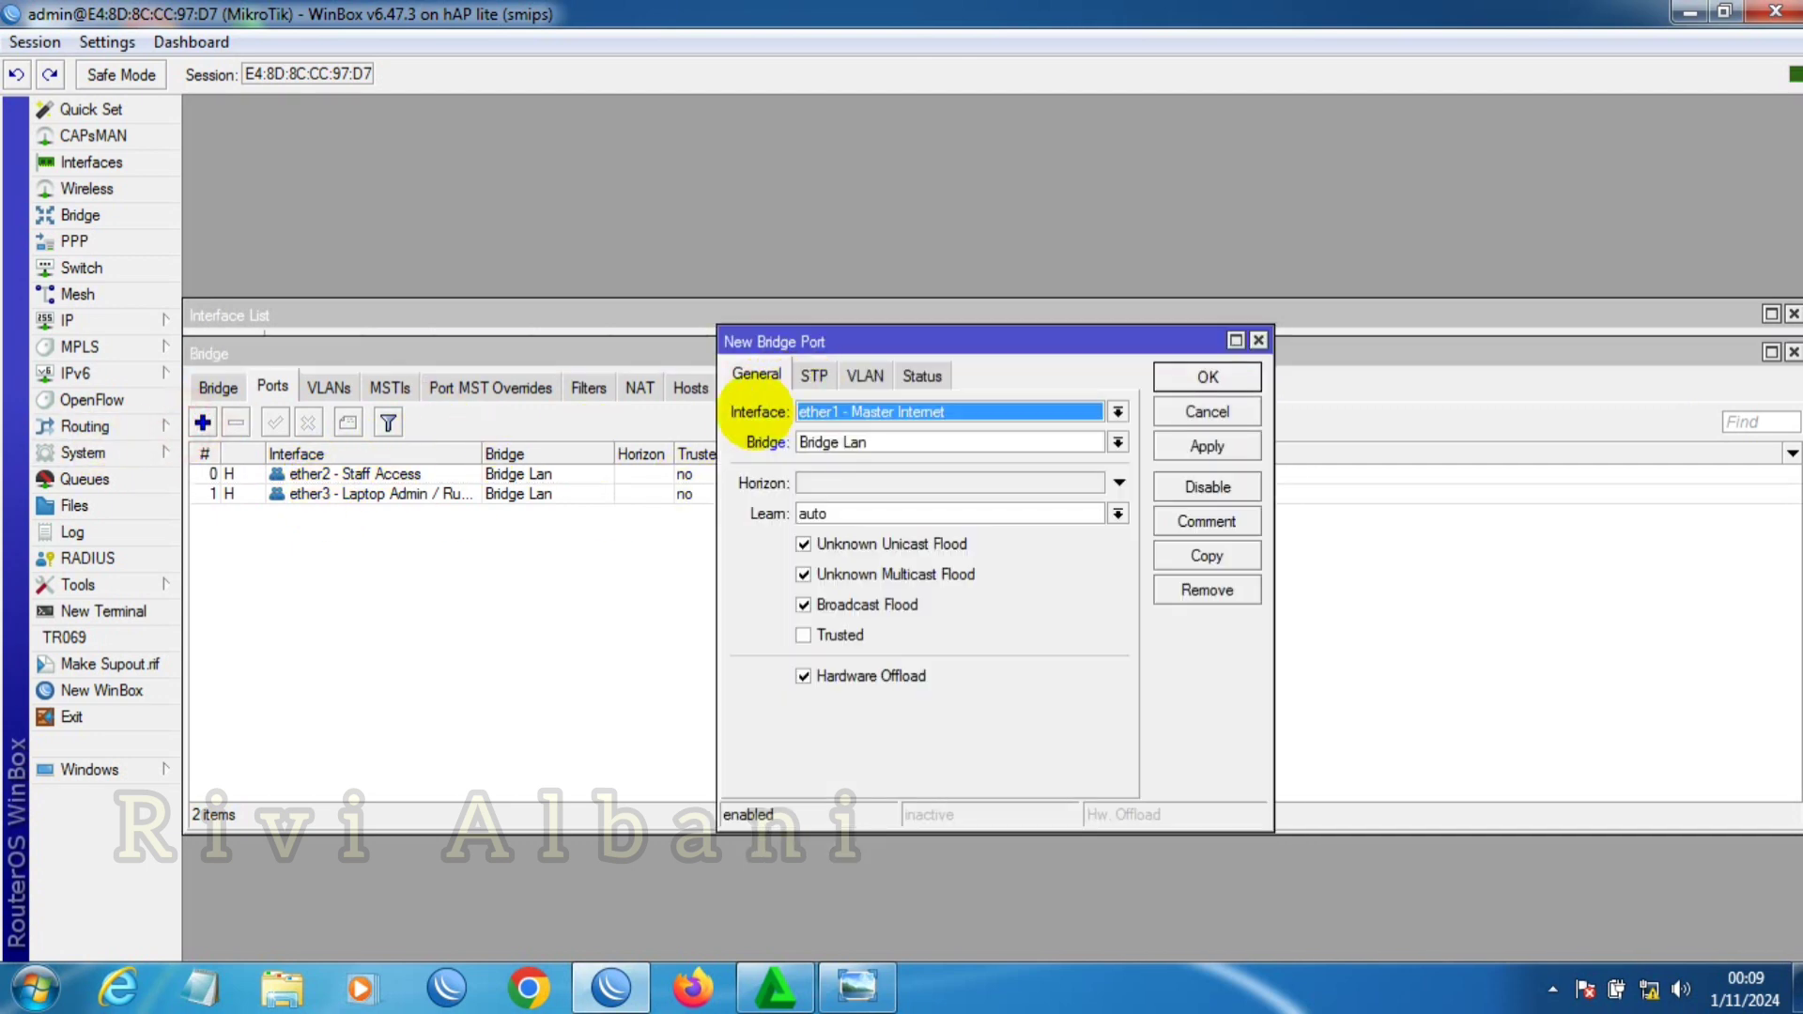
pyautogui.click(1115, 411)
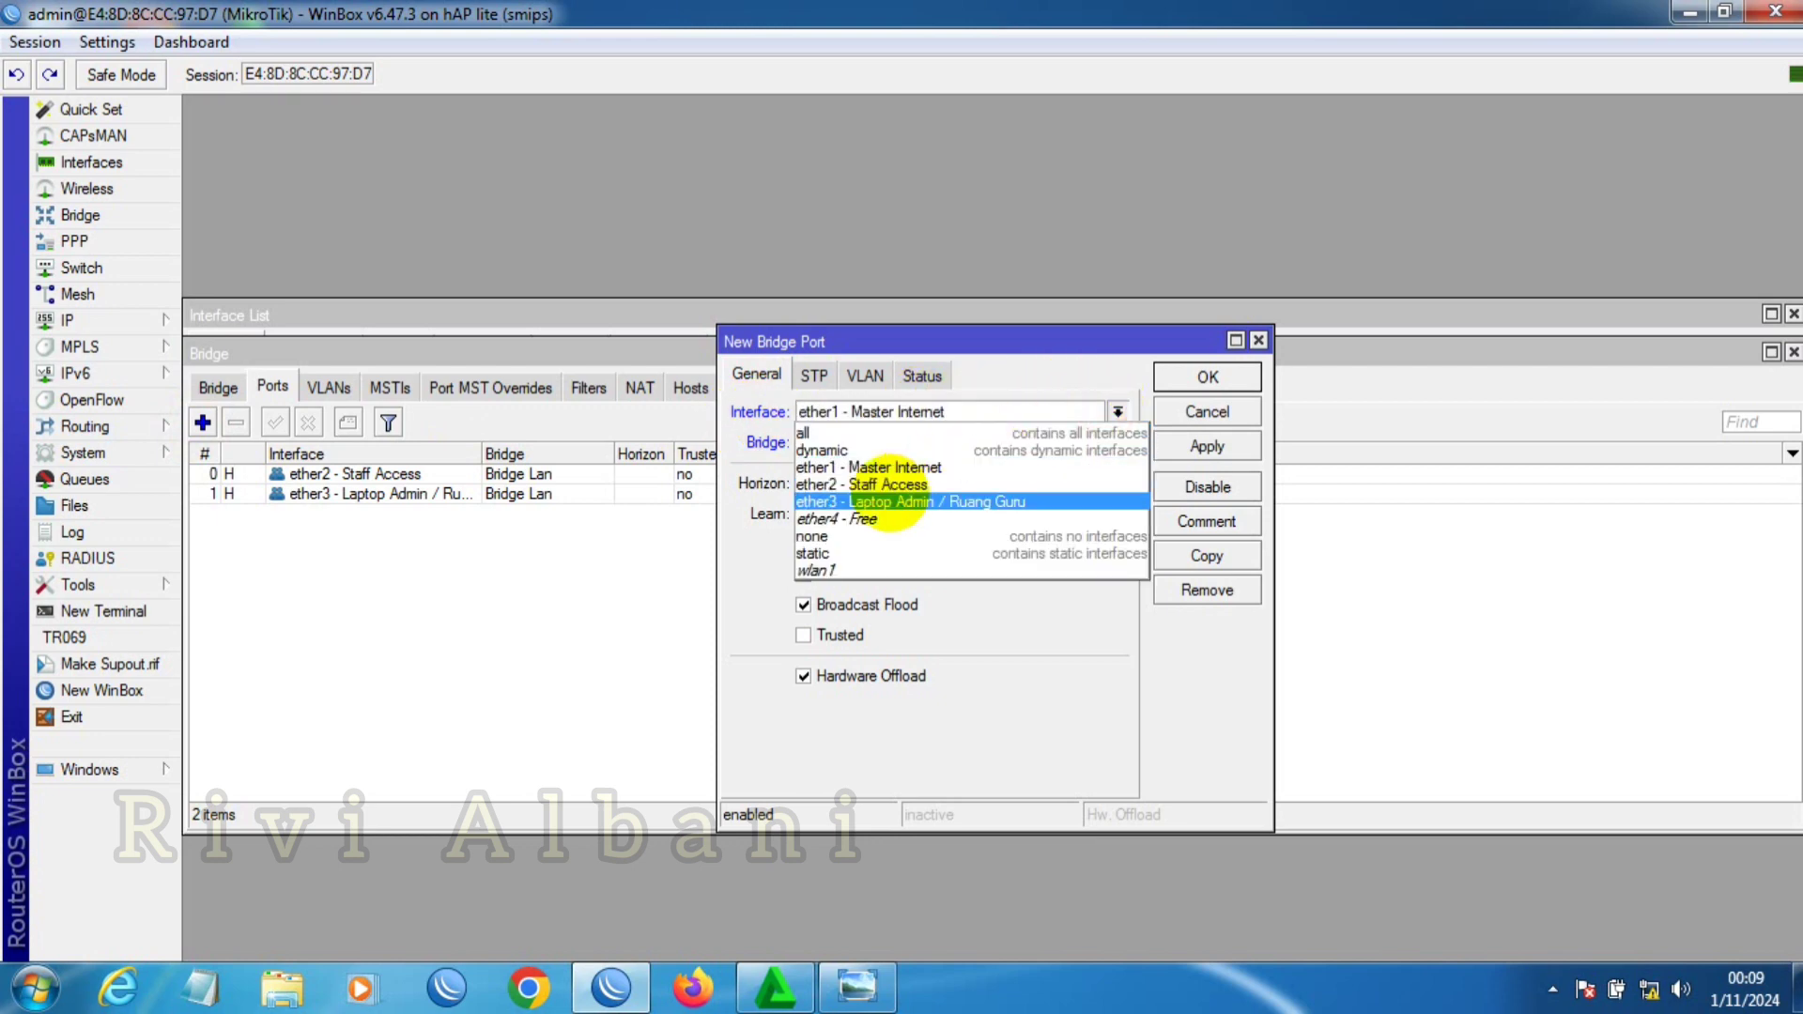
pyautogui.click(864, 518)
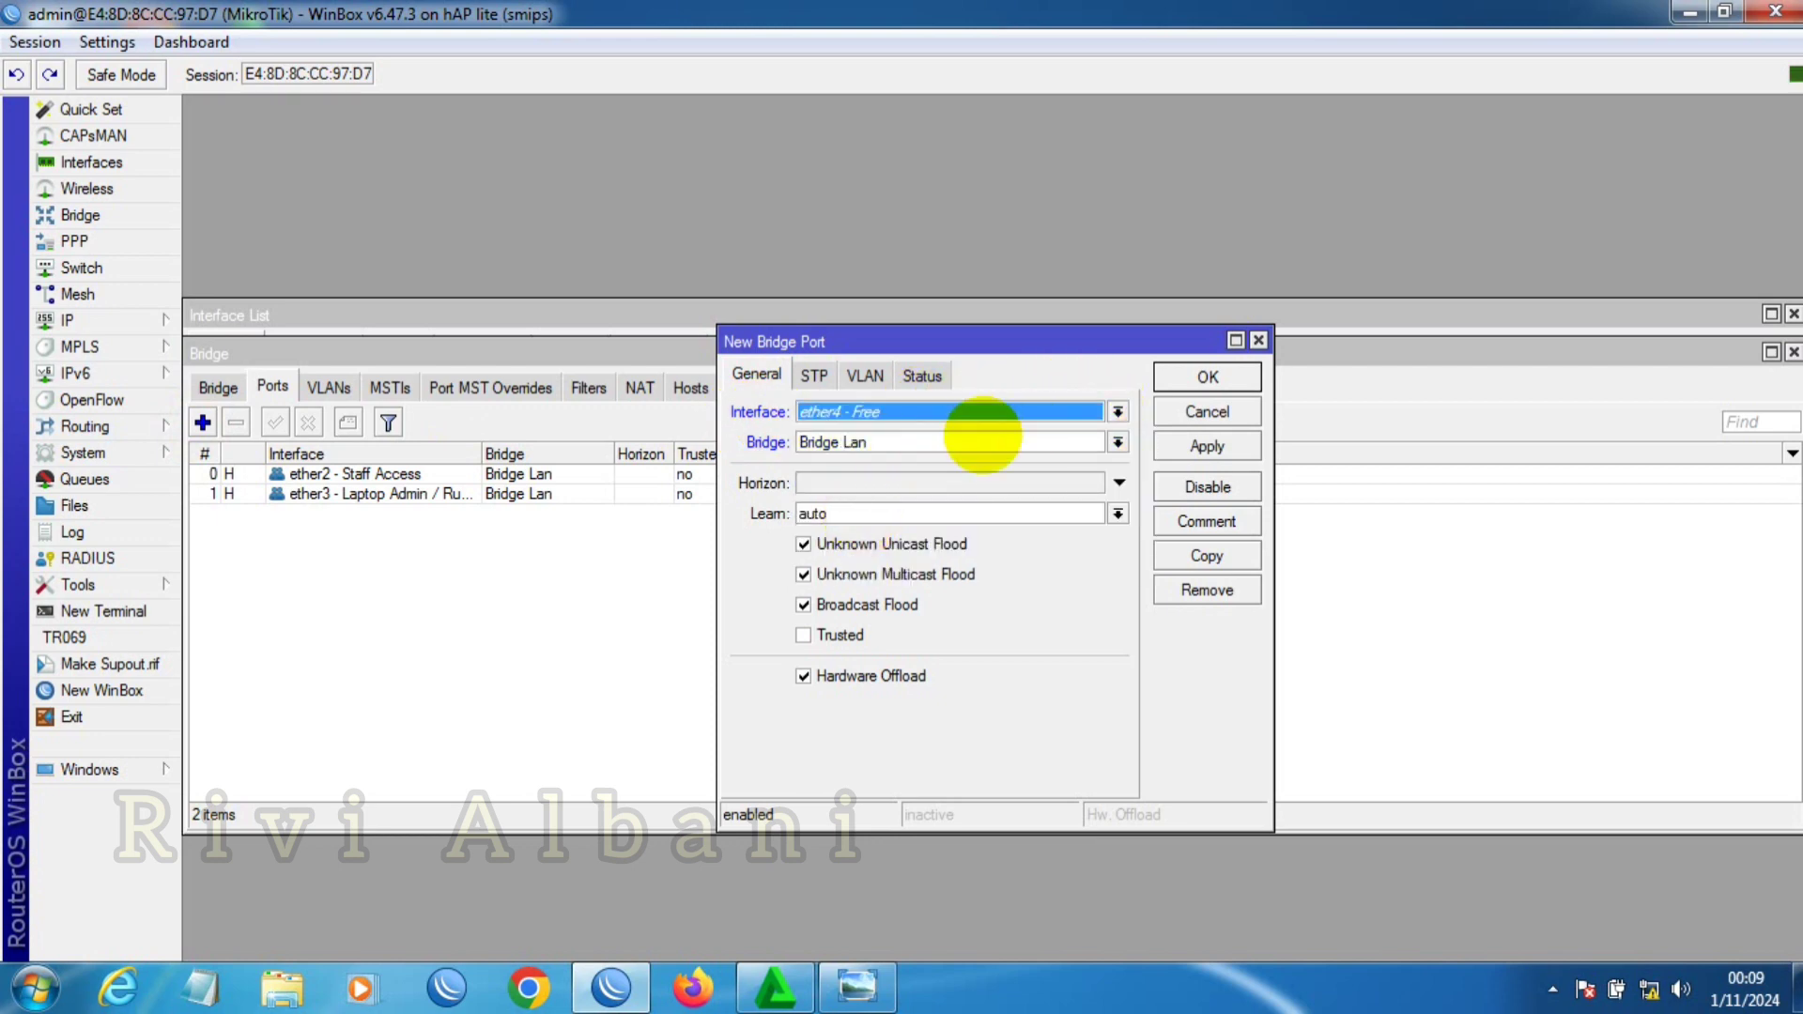
pyautogui.click(1207, 446)
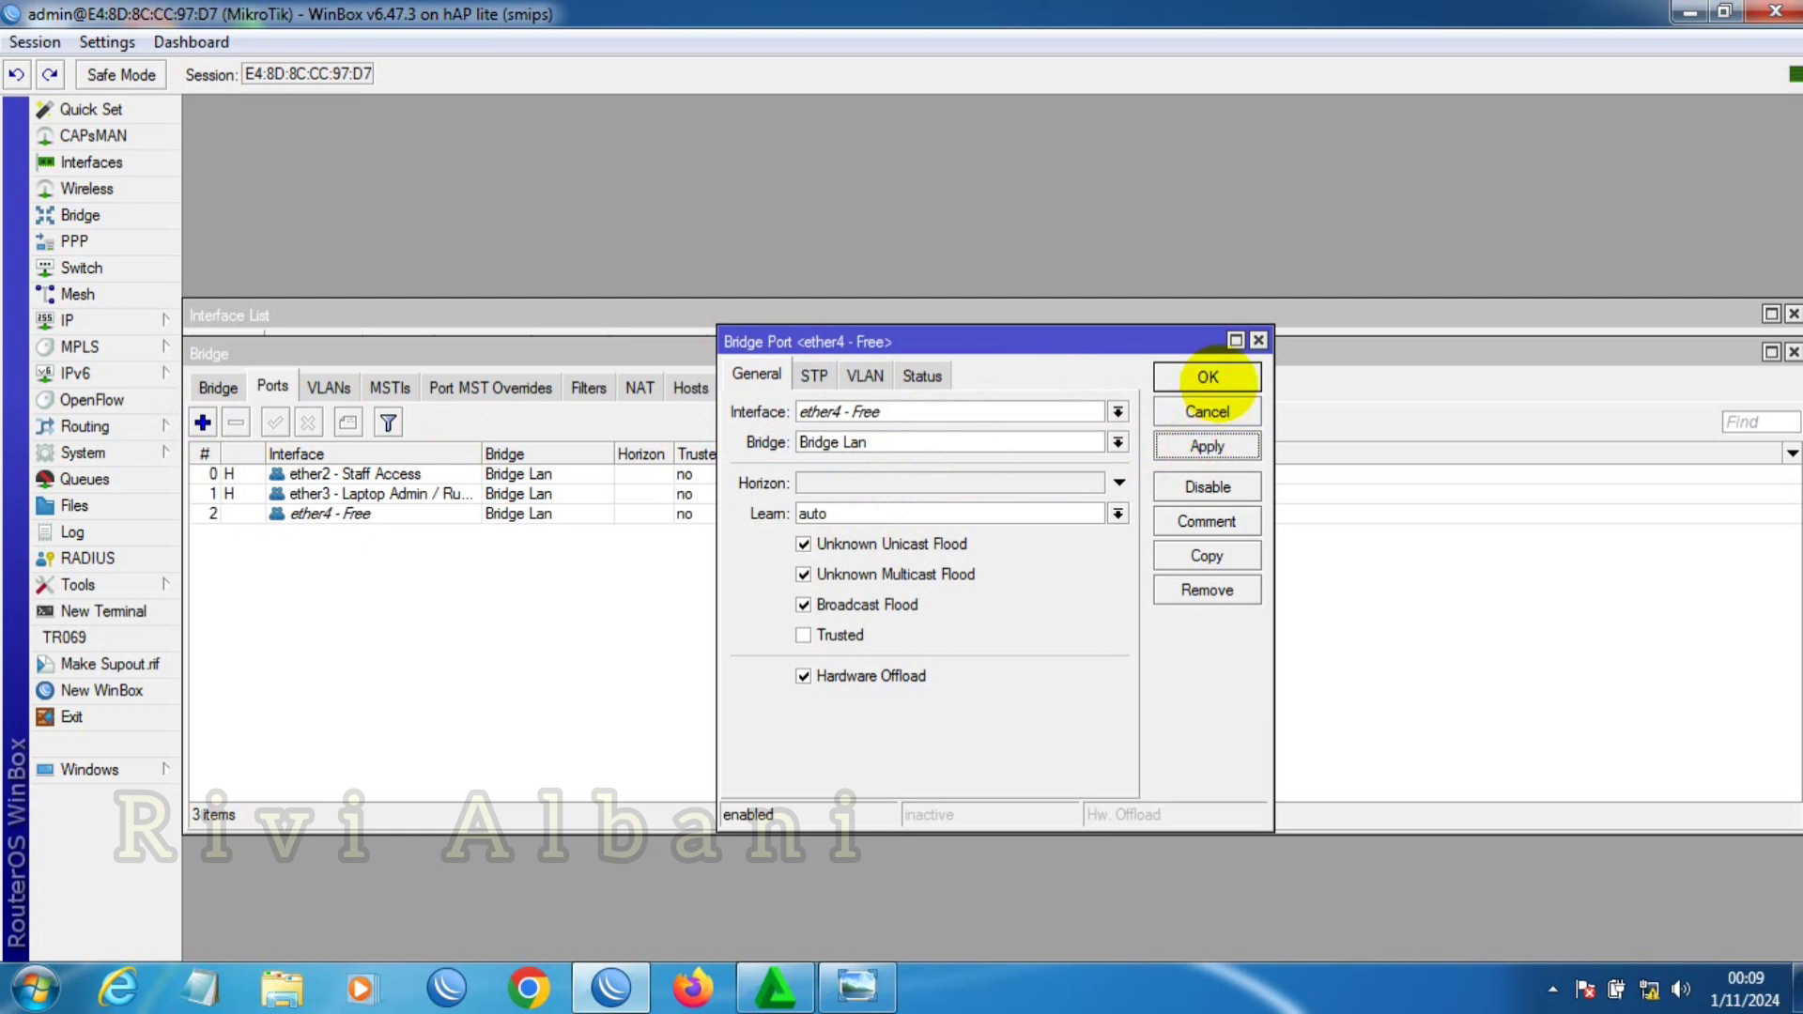
# Step: Add the wlan1 interface as a port of the Bridge Lan bridge and close the bridge configuration
pyautogui.click(1206, 555)
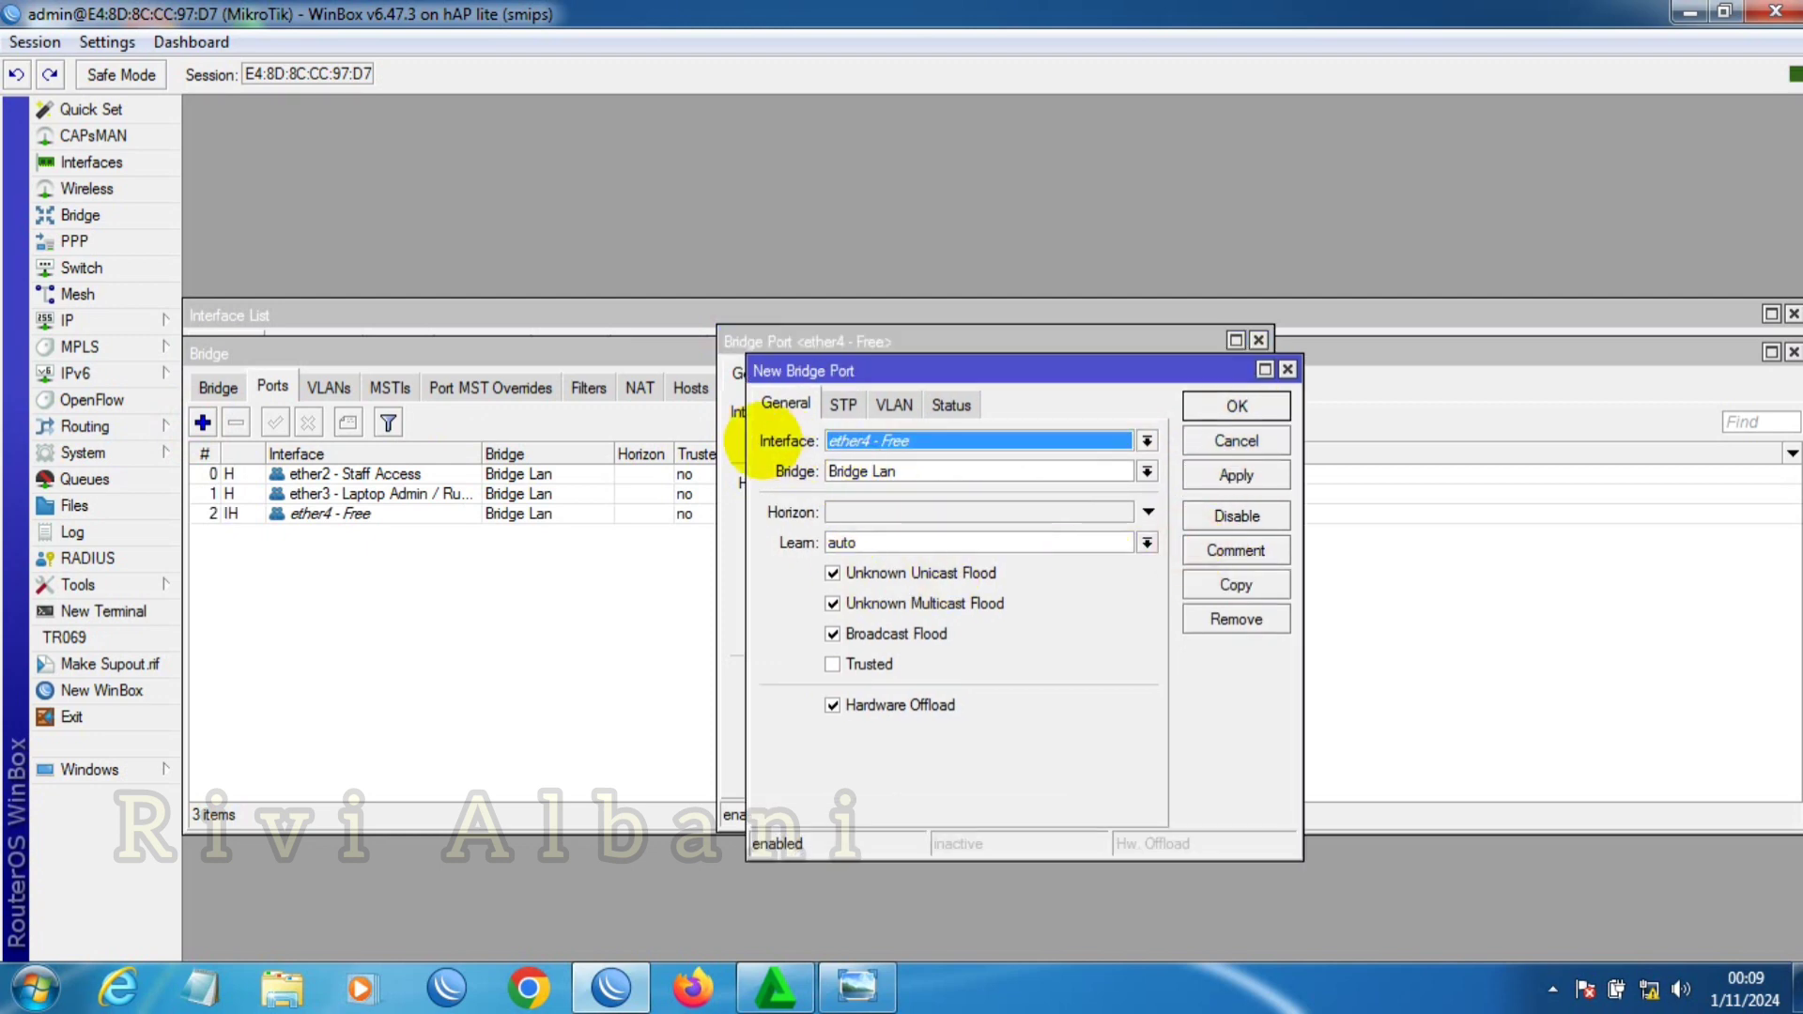
pyautogui.click(1146, 440)
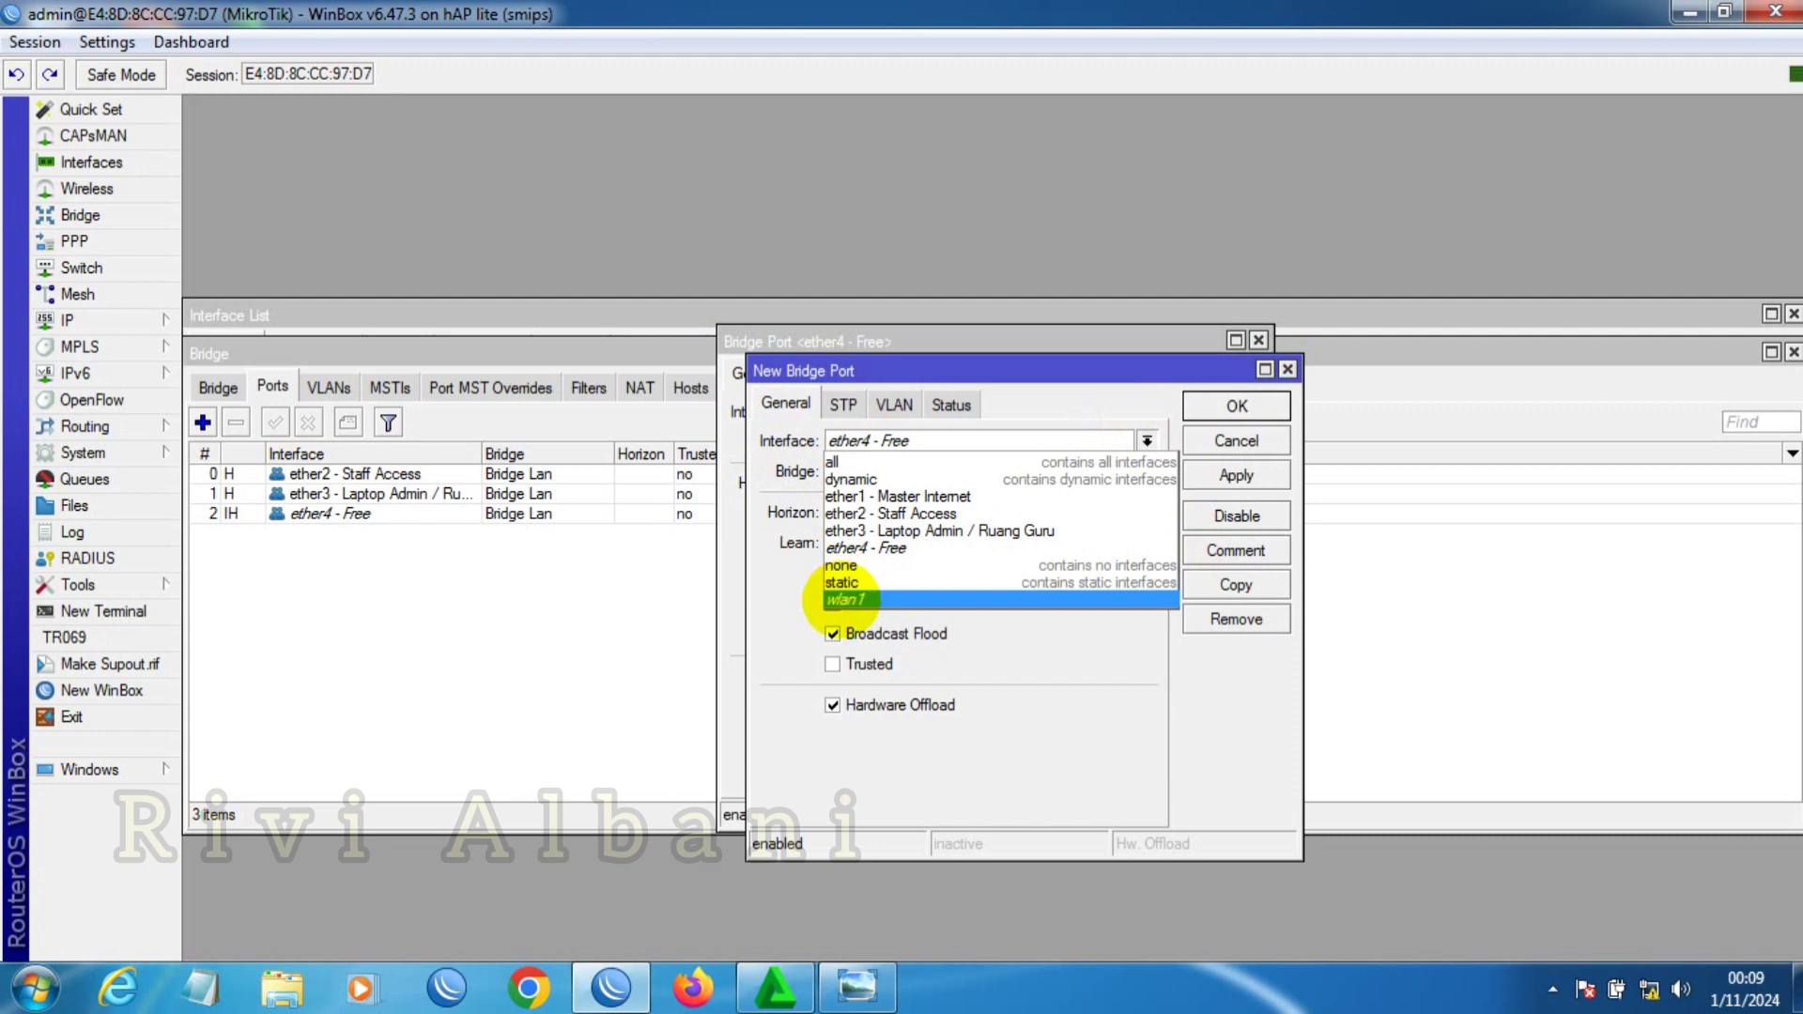
pyautogui.click(840, 599)
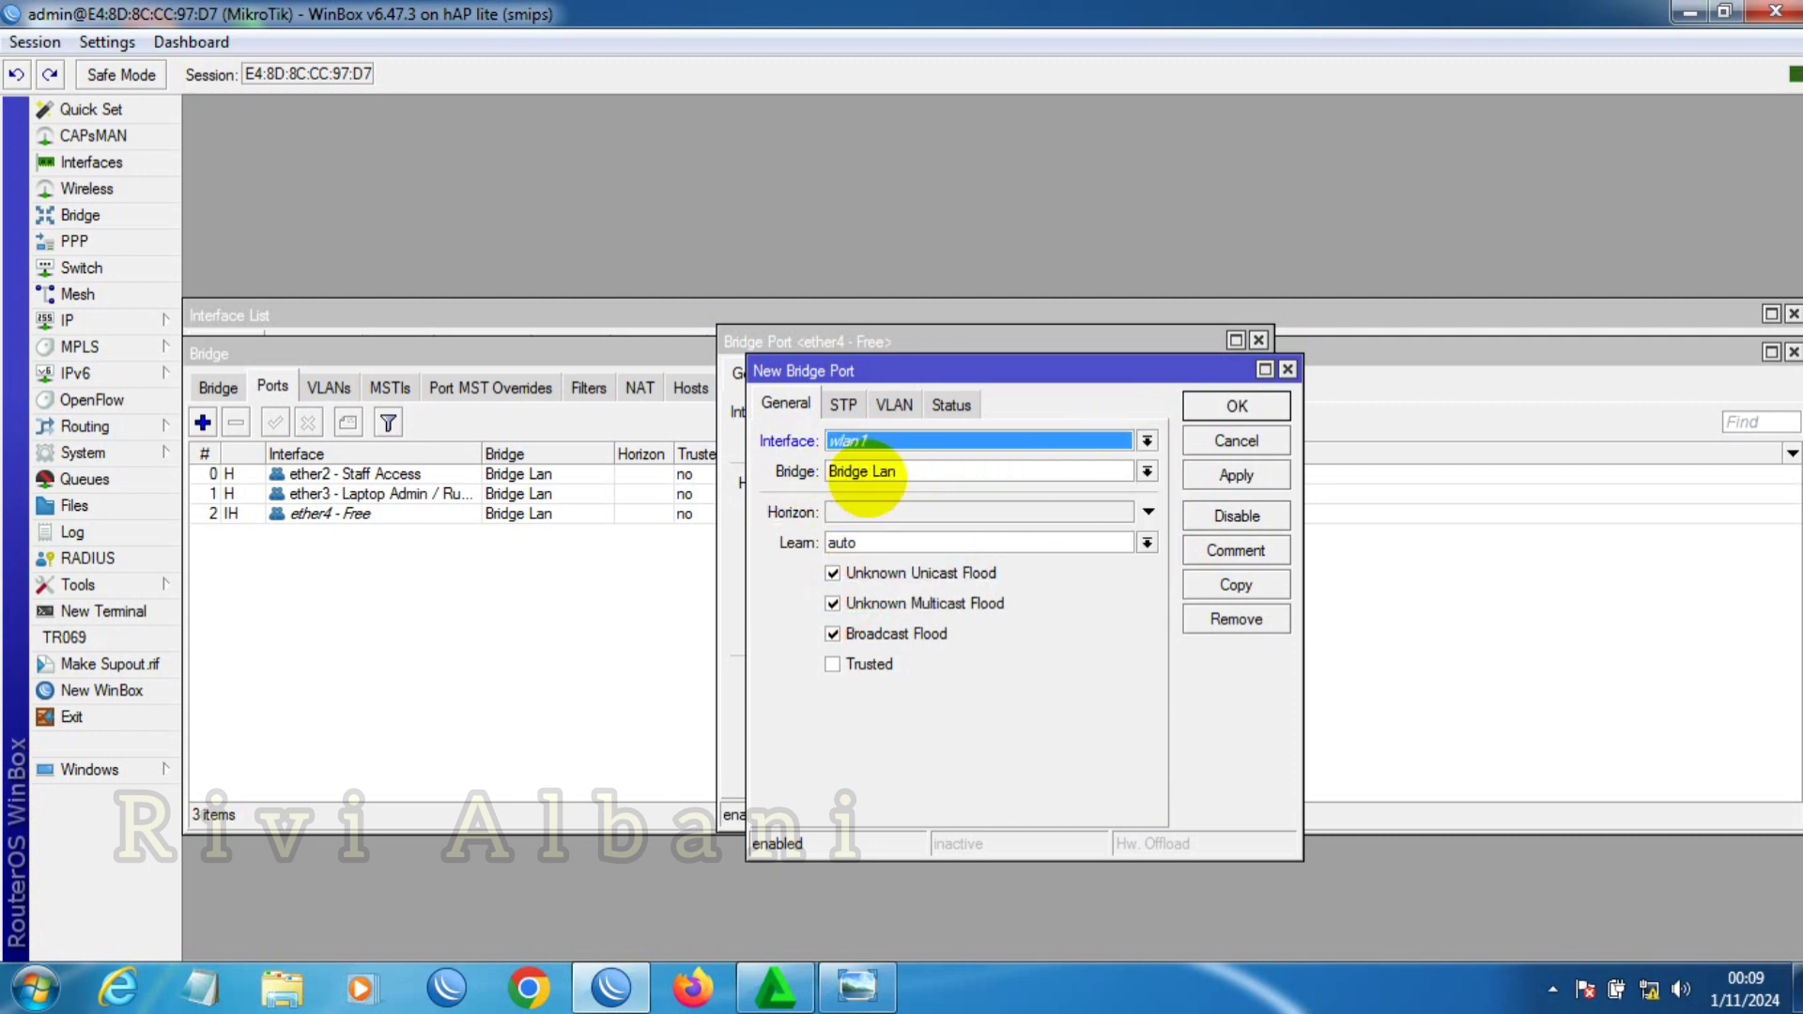
pyautogui.click(1232, 475)
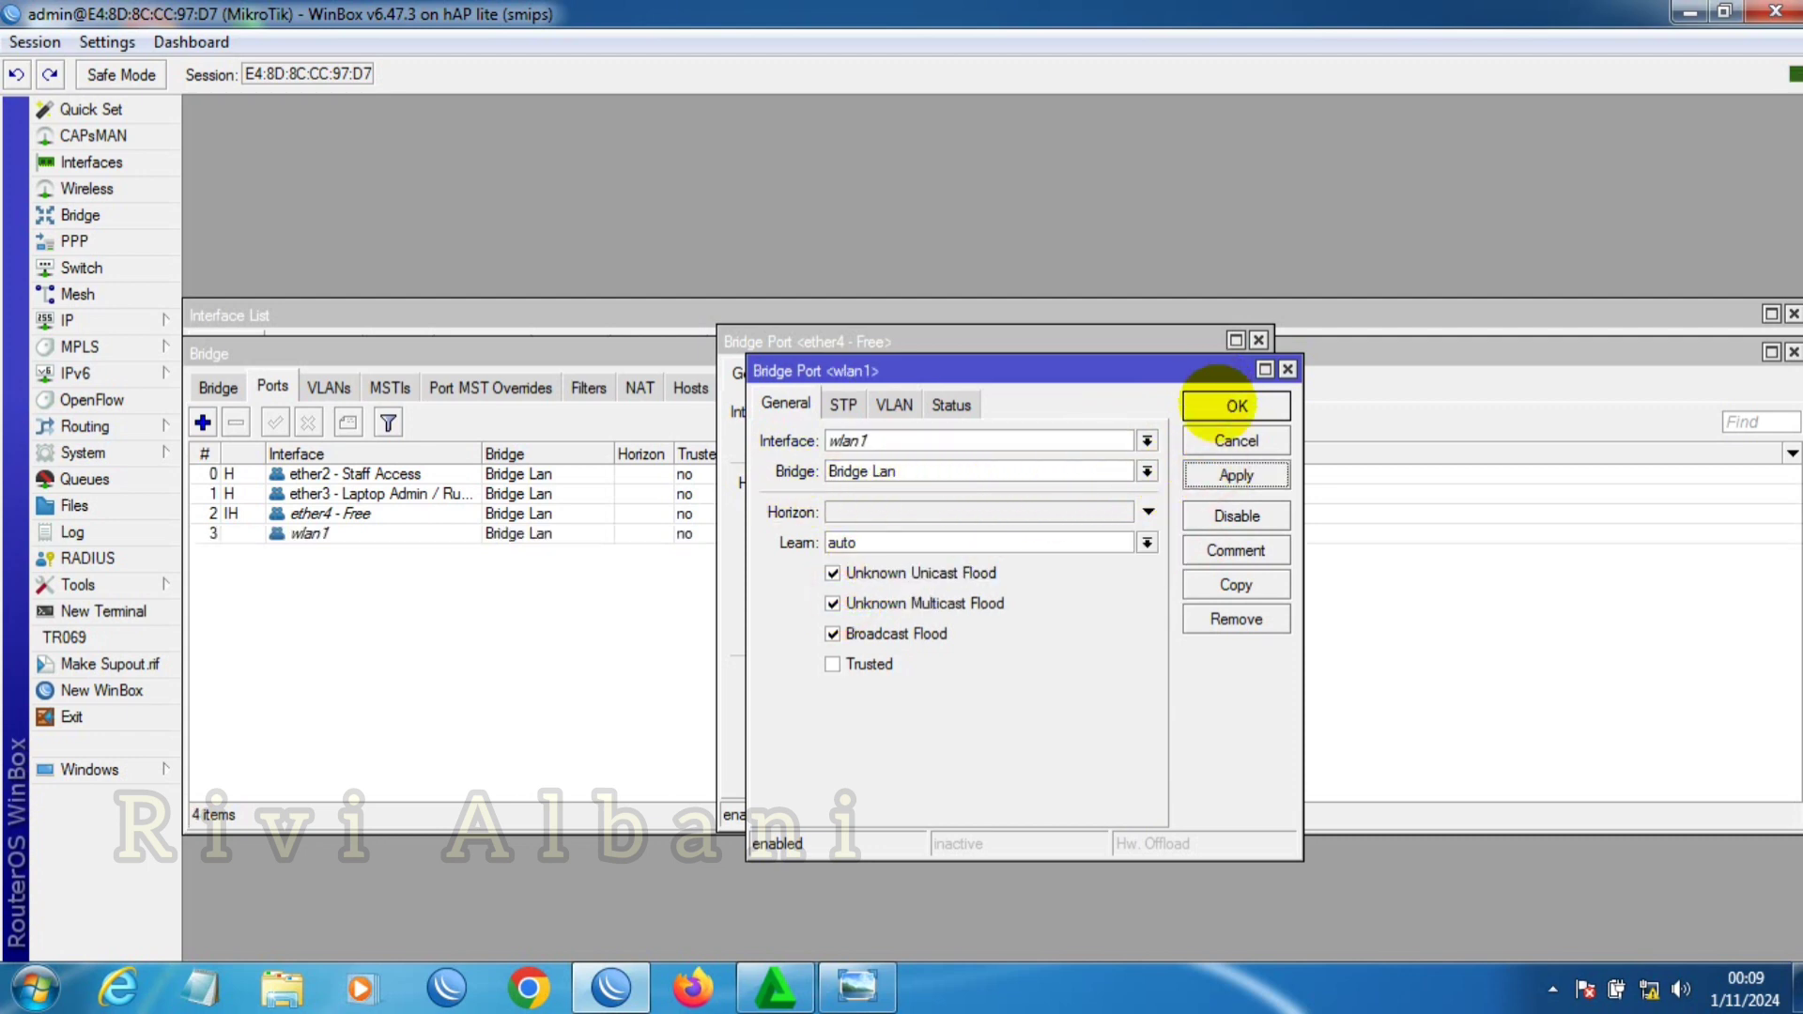
pyautogui.click(1217, 400)
pyautogui.click(1214, 376)
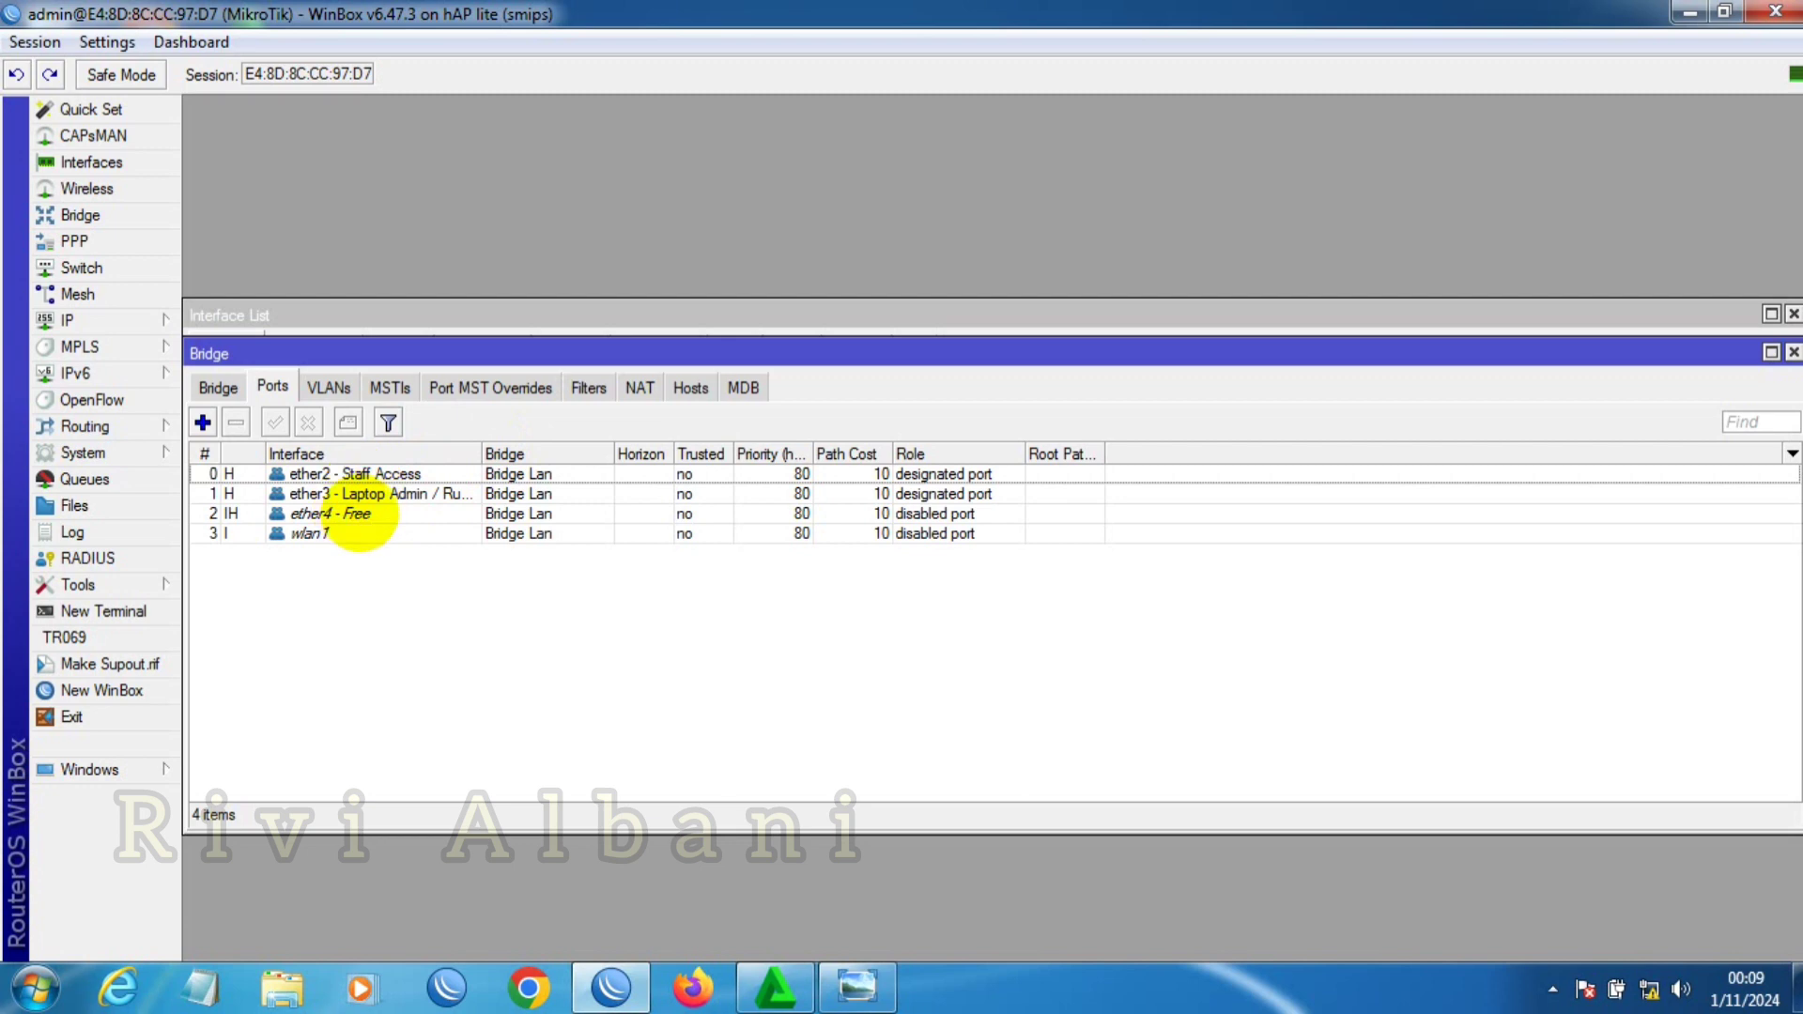
pyautogui.click(218, 388)
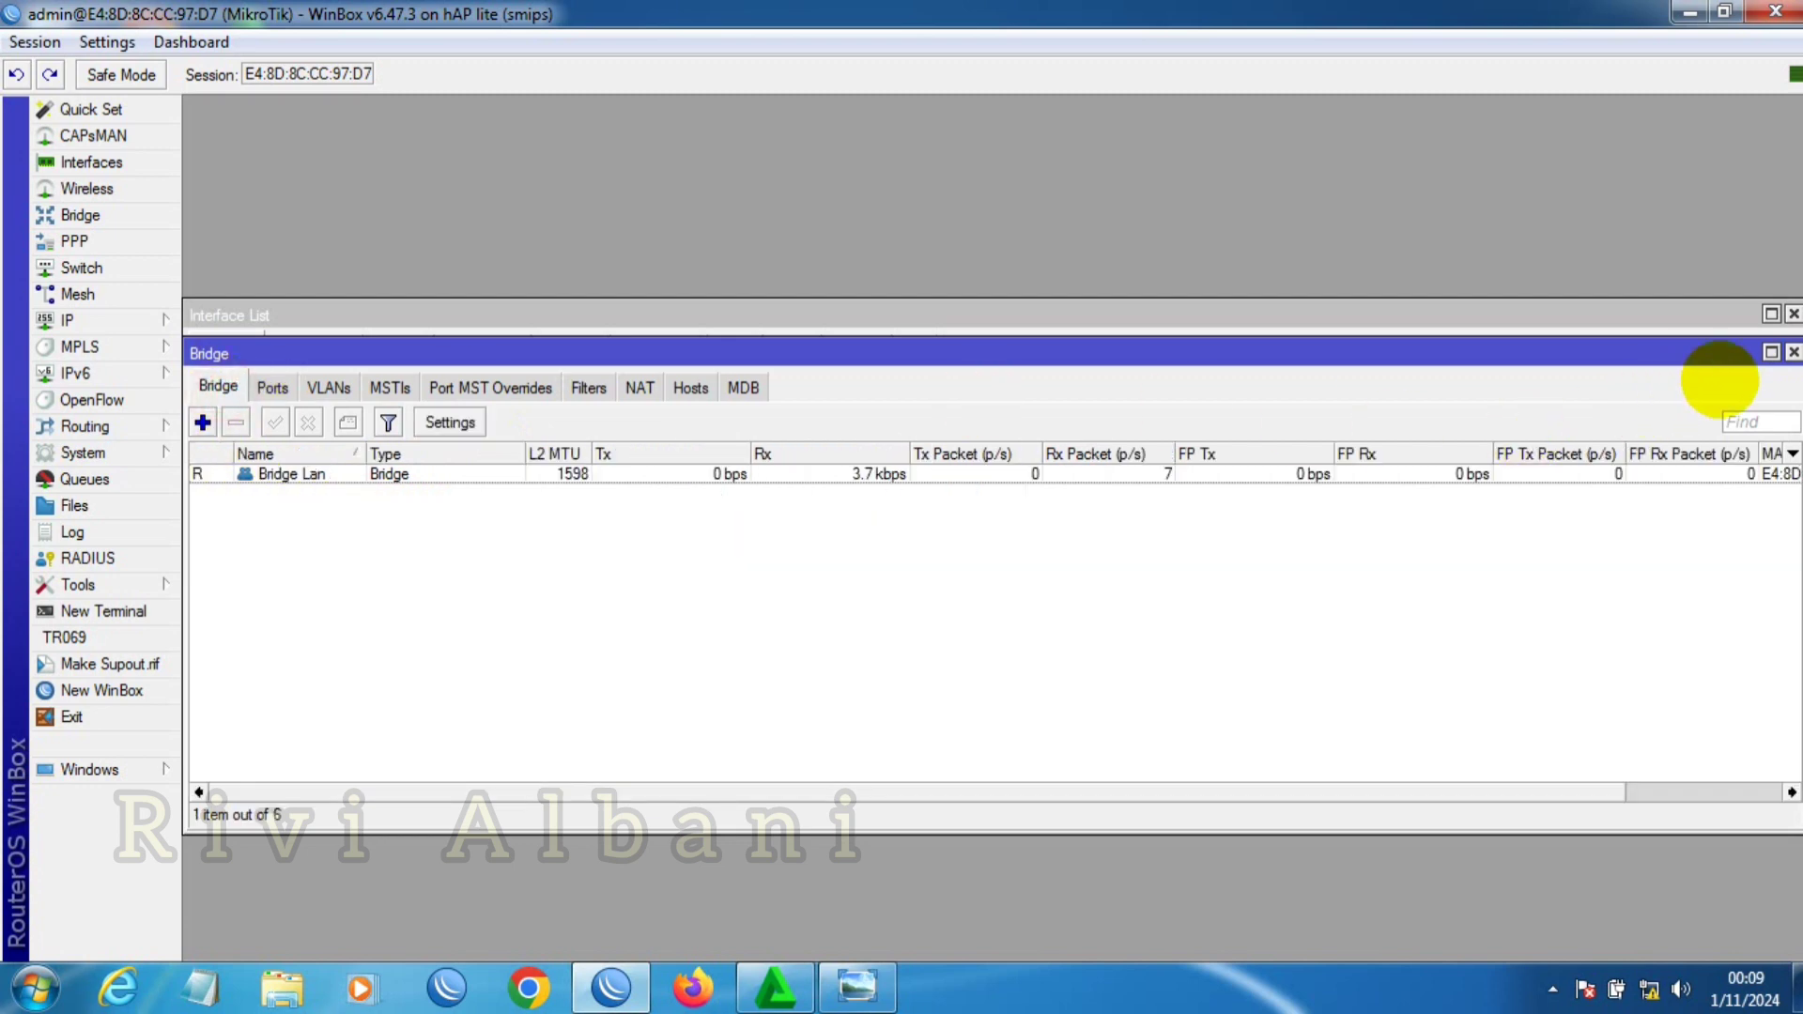
pyautogui.click(1790, 352)
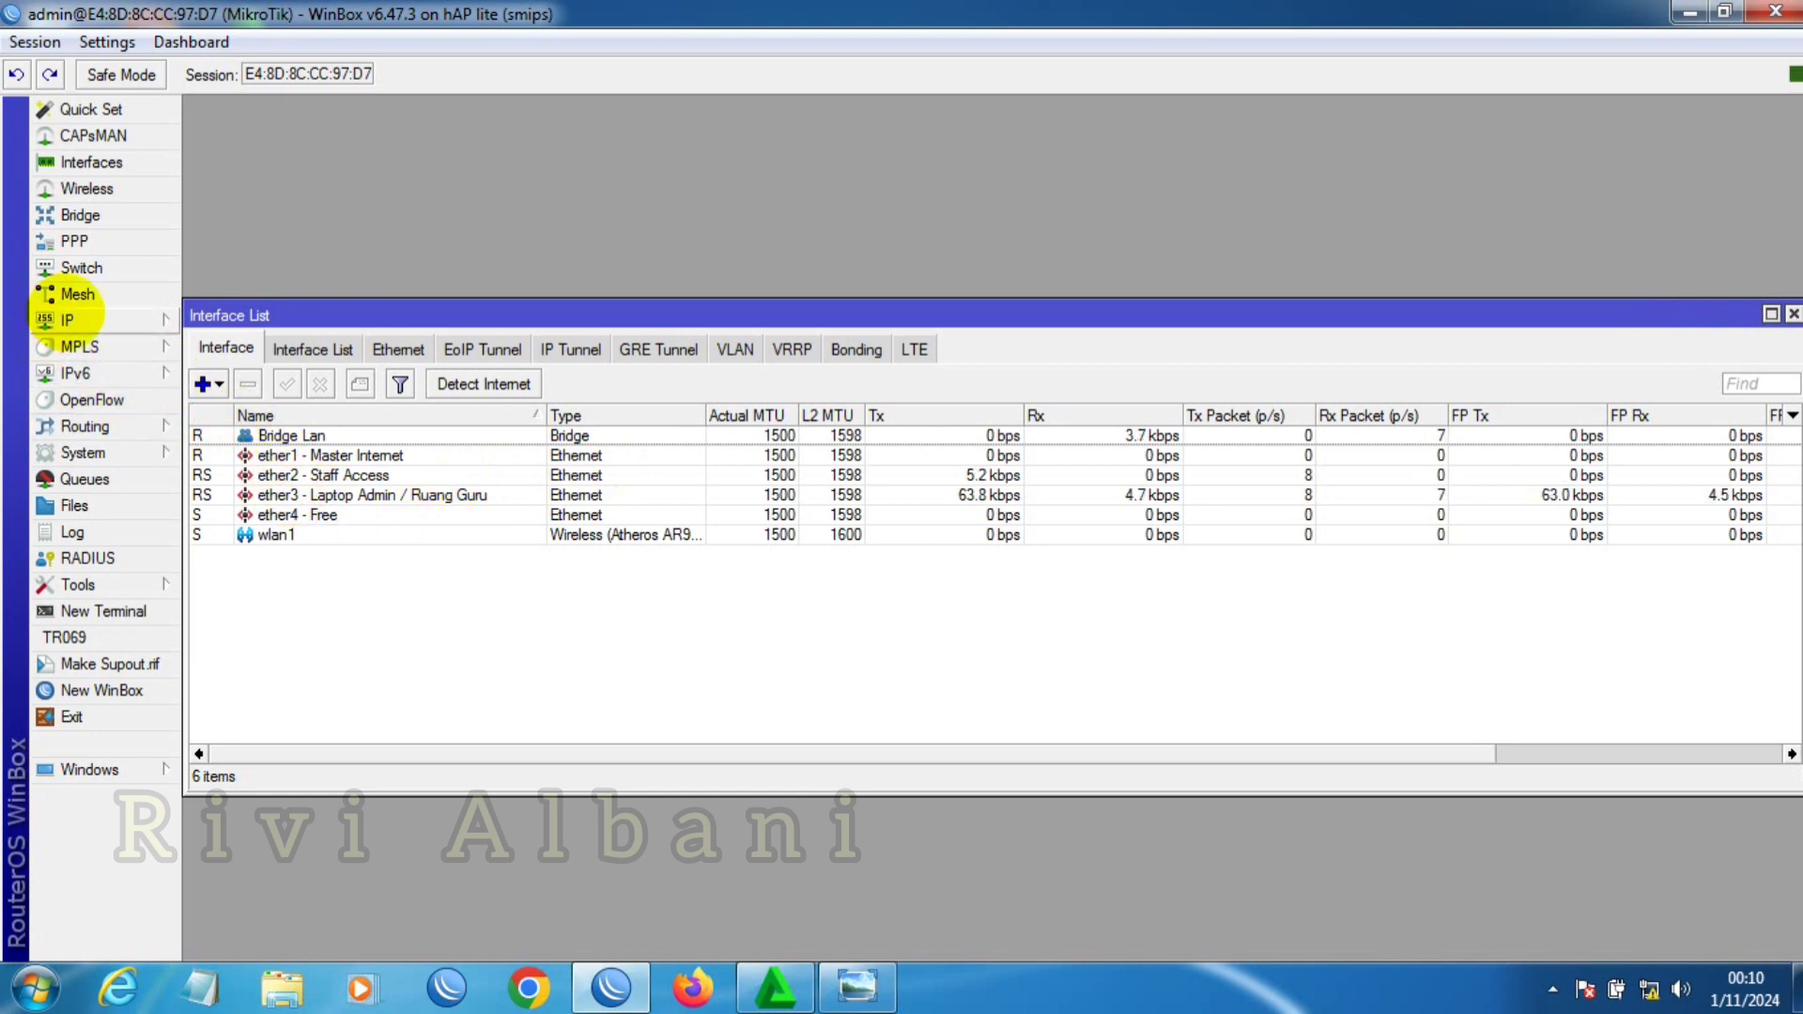
# Step: Open the IP address list and place it below the listed interfaces
pyautogui.click(42, 322)
pyautogui.click(230, 377)
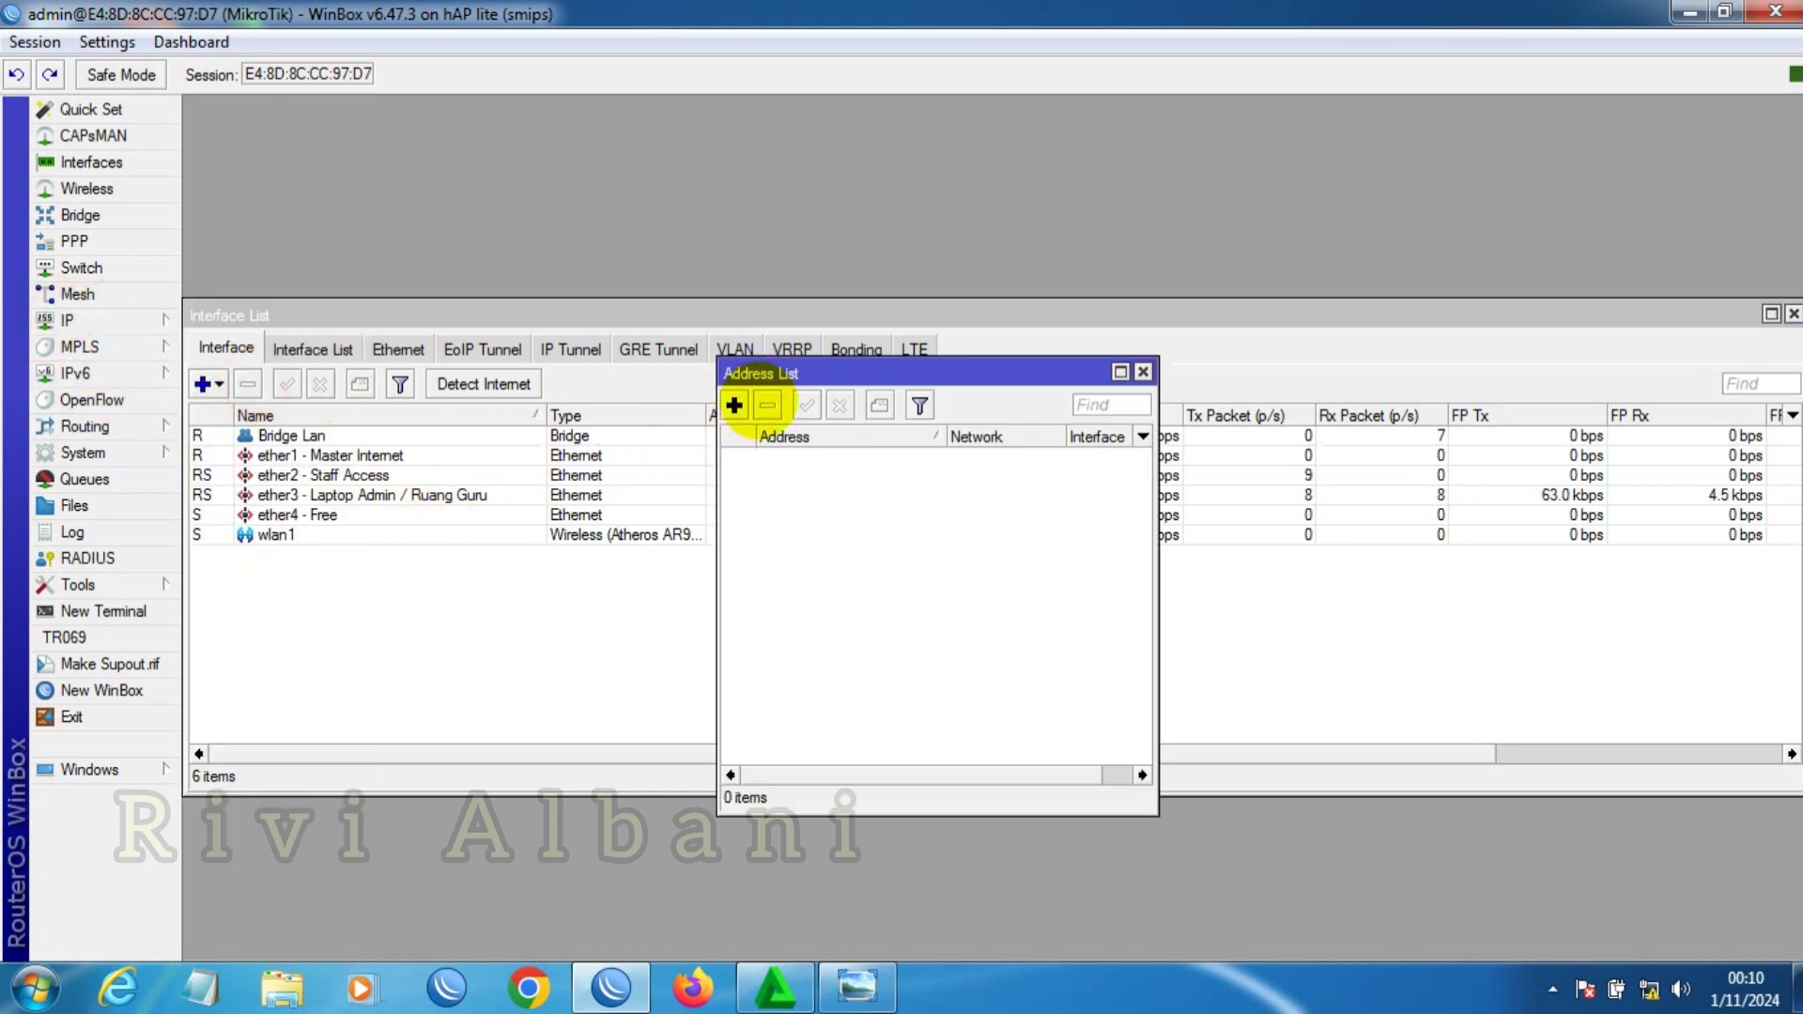
pyautogui.moveTo(789, 373); pyautogui.dragTo(277, 568)
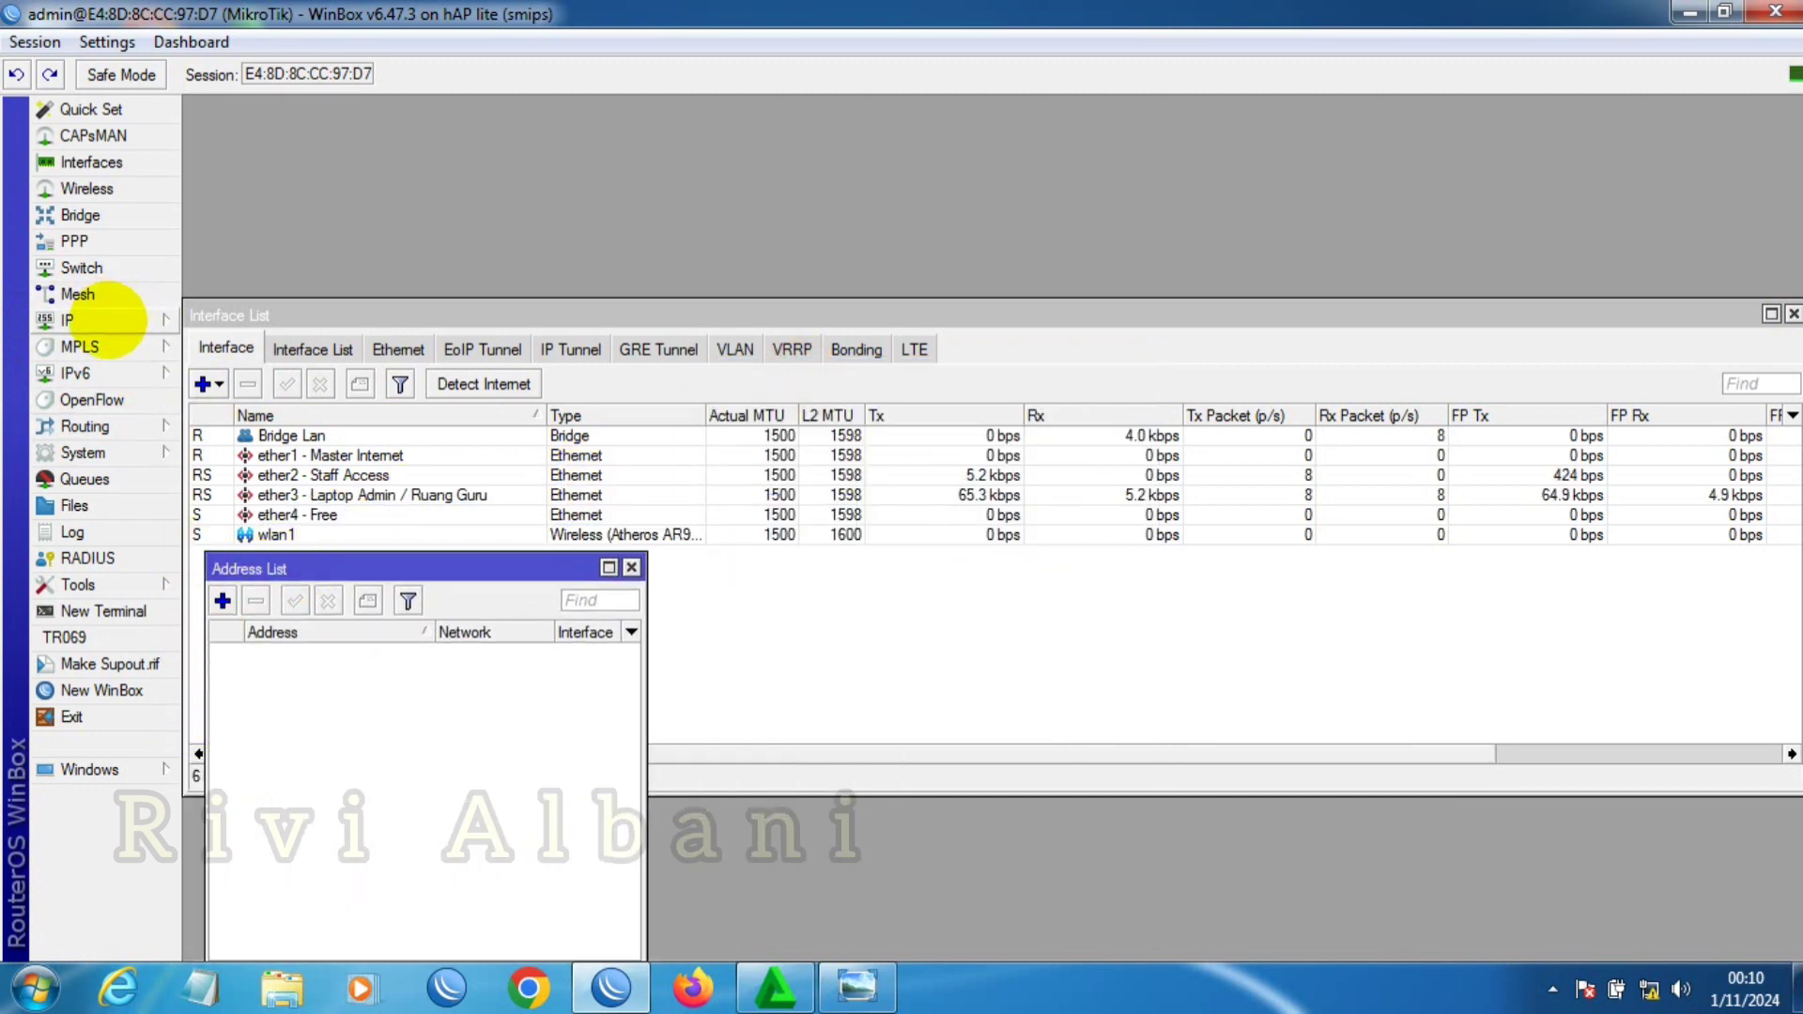
# Step: Create a DHCP client on "ether1 - Master Internet" with peer DNS, peer NTP and the default route enabled
pyautogui.click(103, 323)
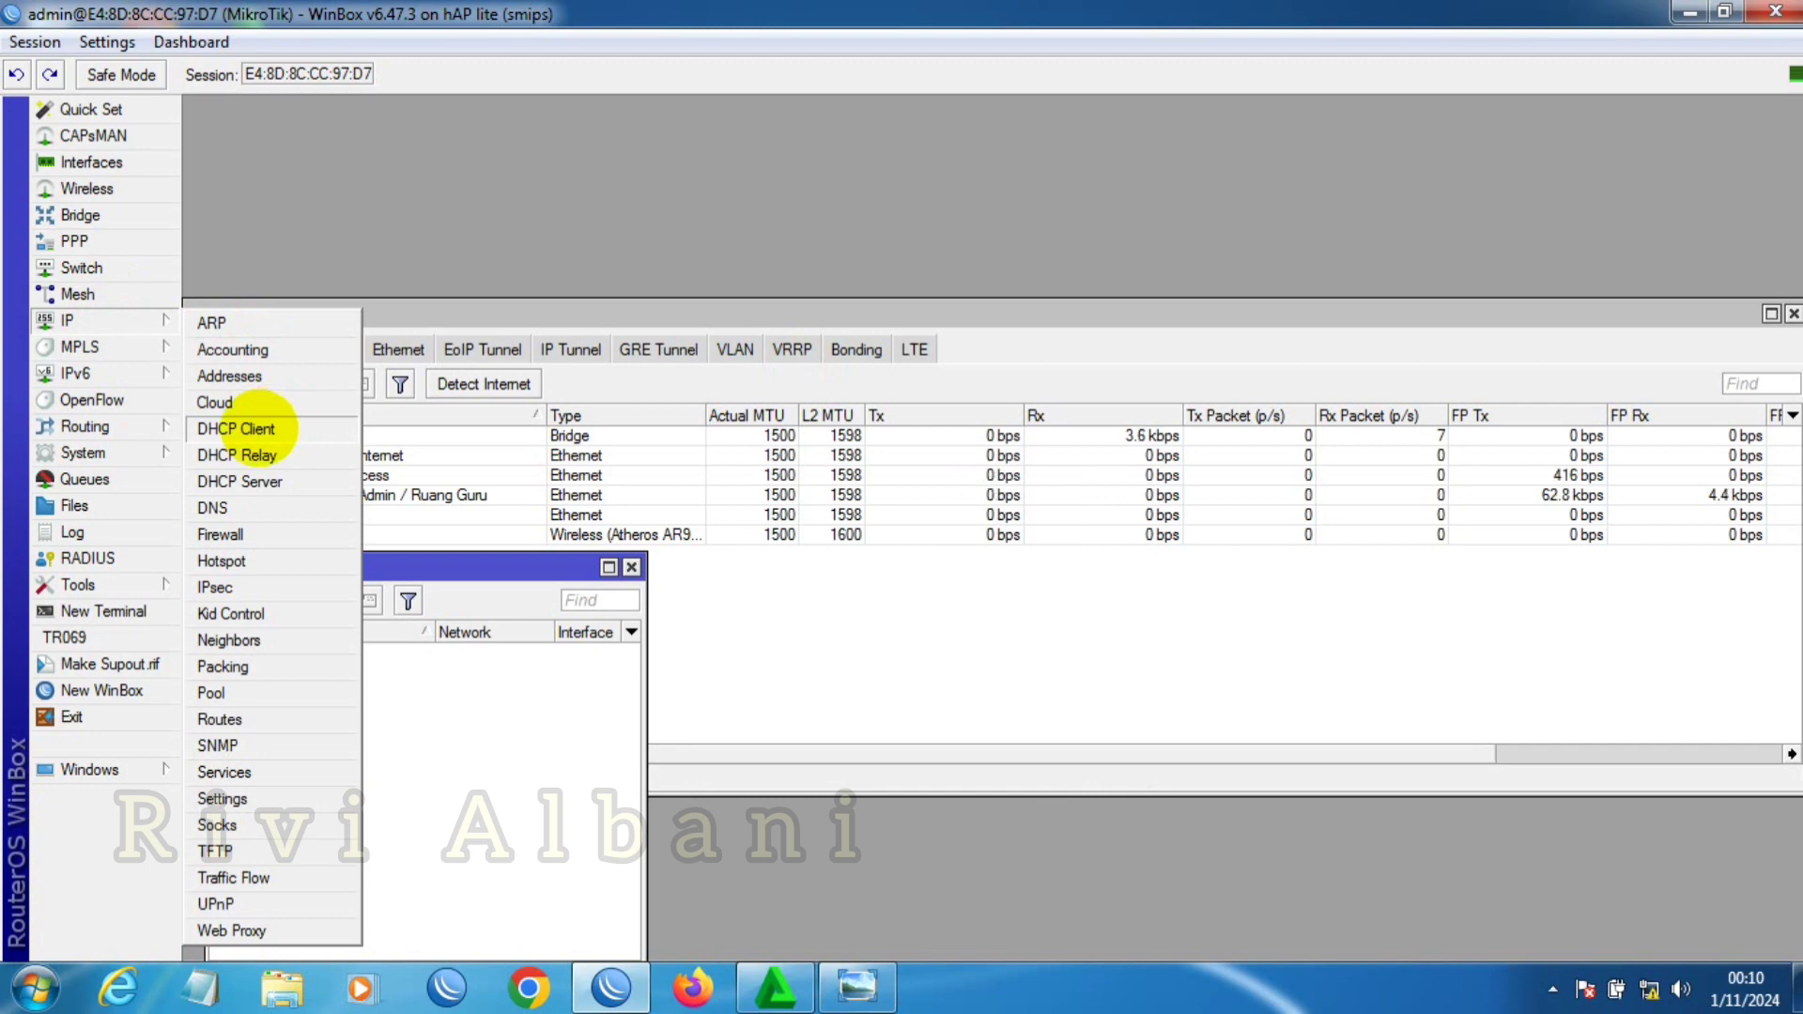
pyautogui.click(254, 428)
pyautogui.click(700, 364)
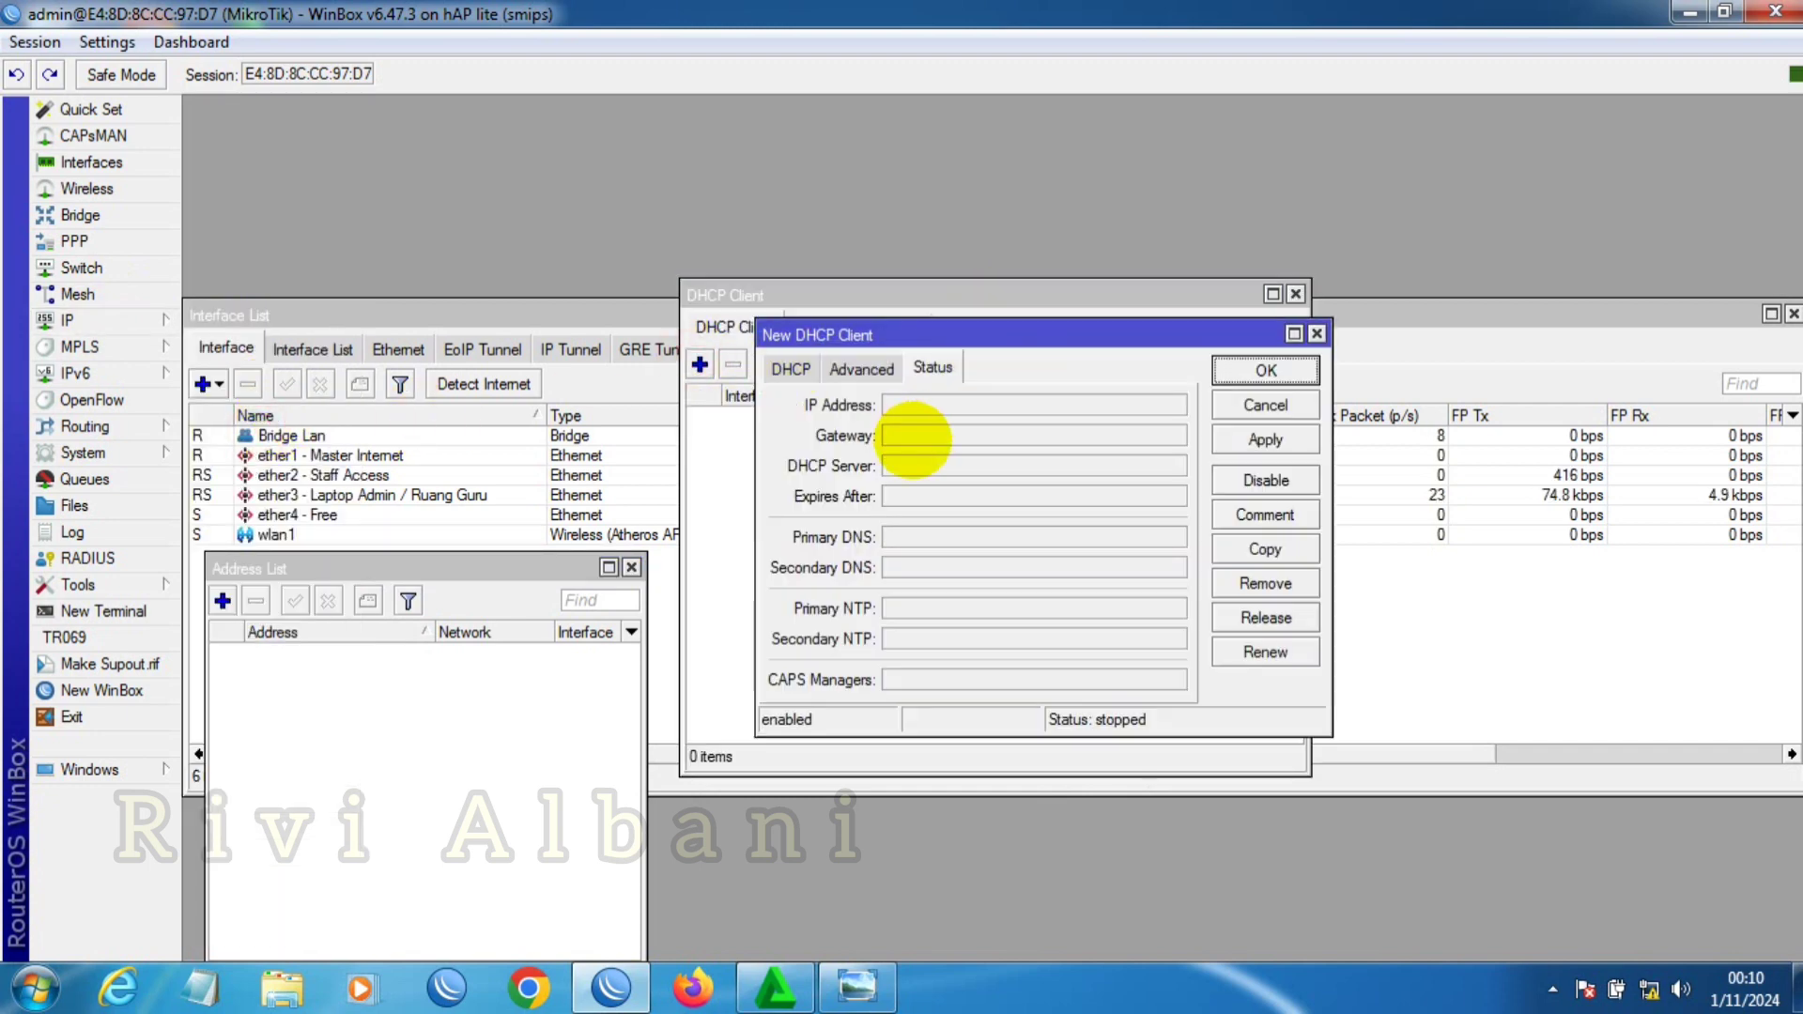
pyautogui.click(791, 369)
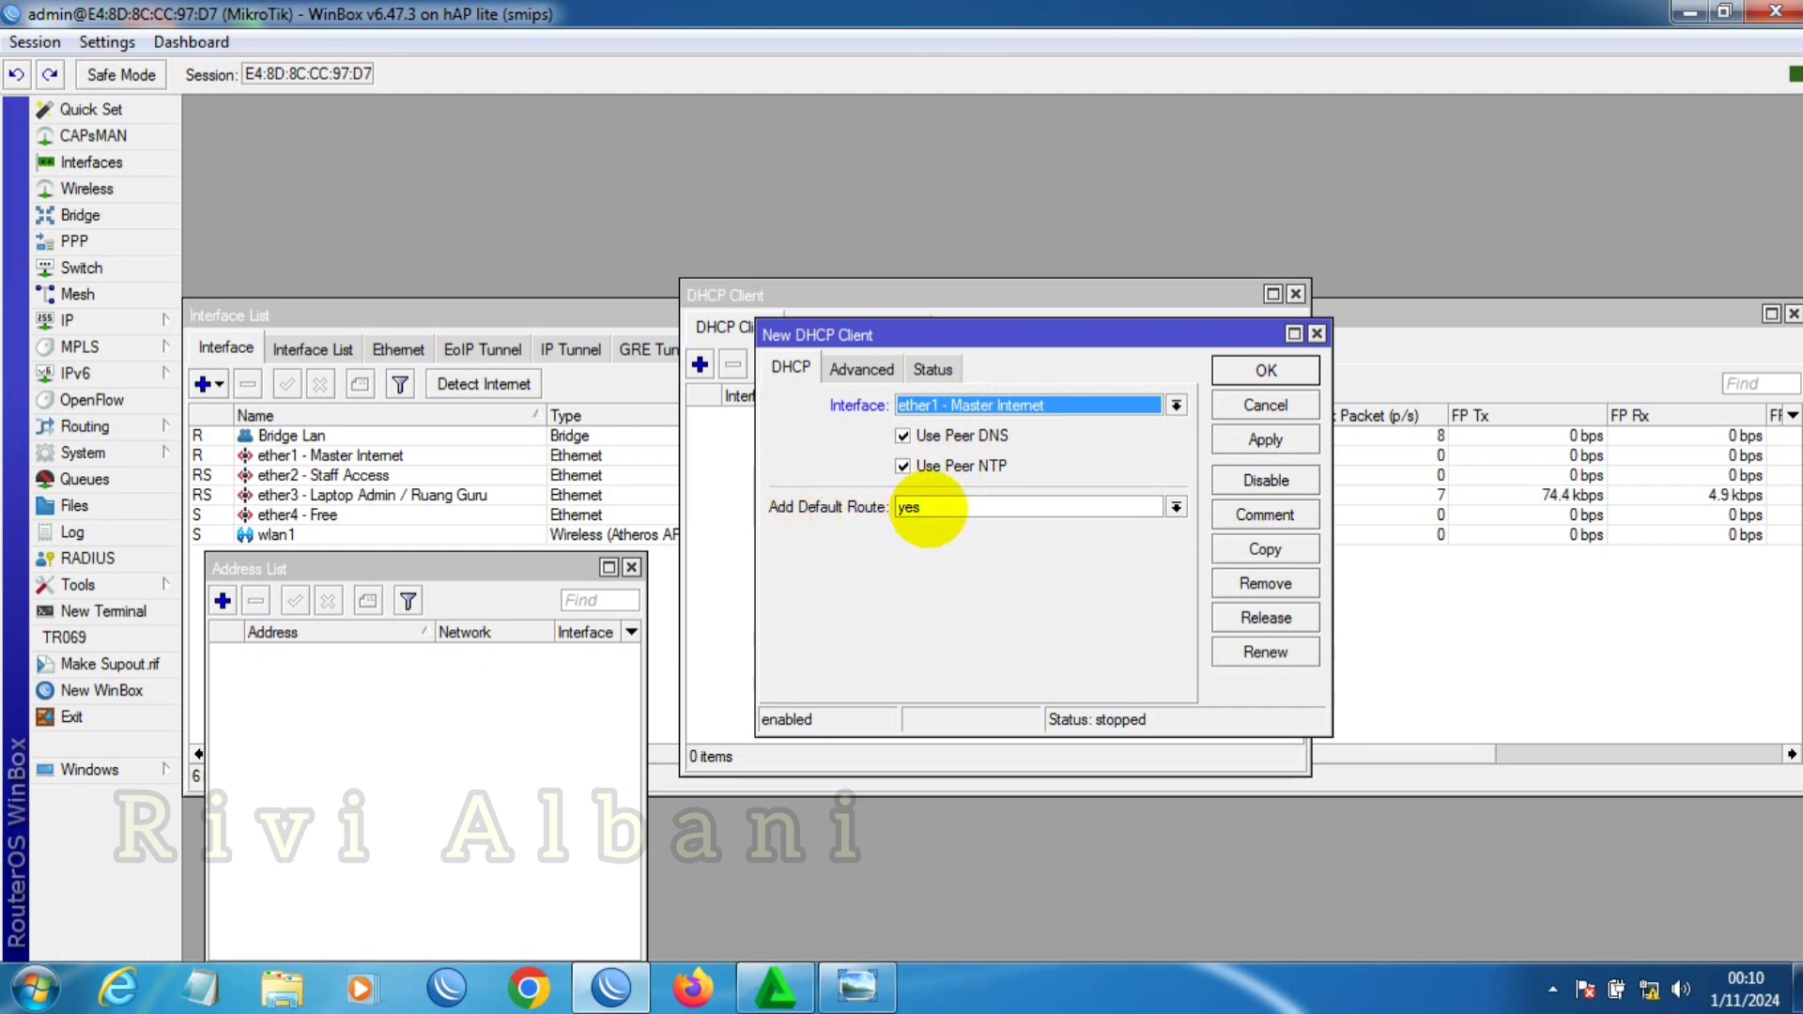
pyautogui.click(1265, 440)
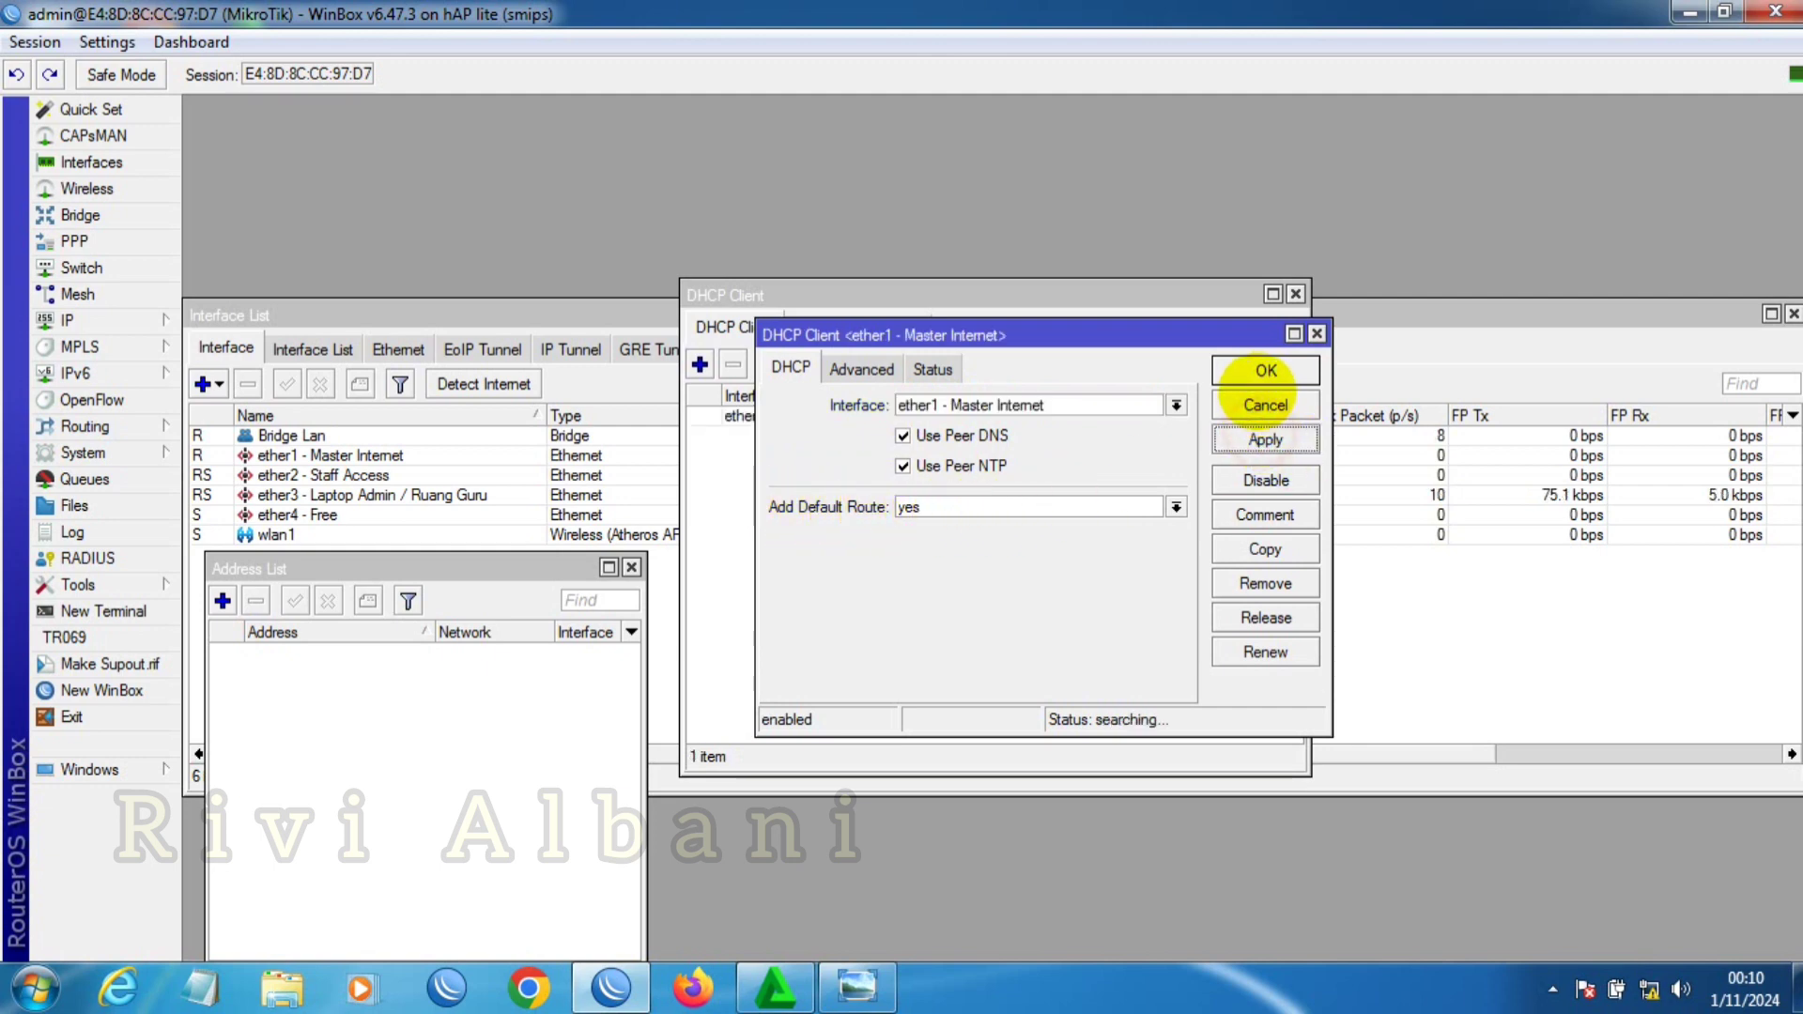
pyautogui.click(1259, 370)
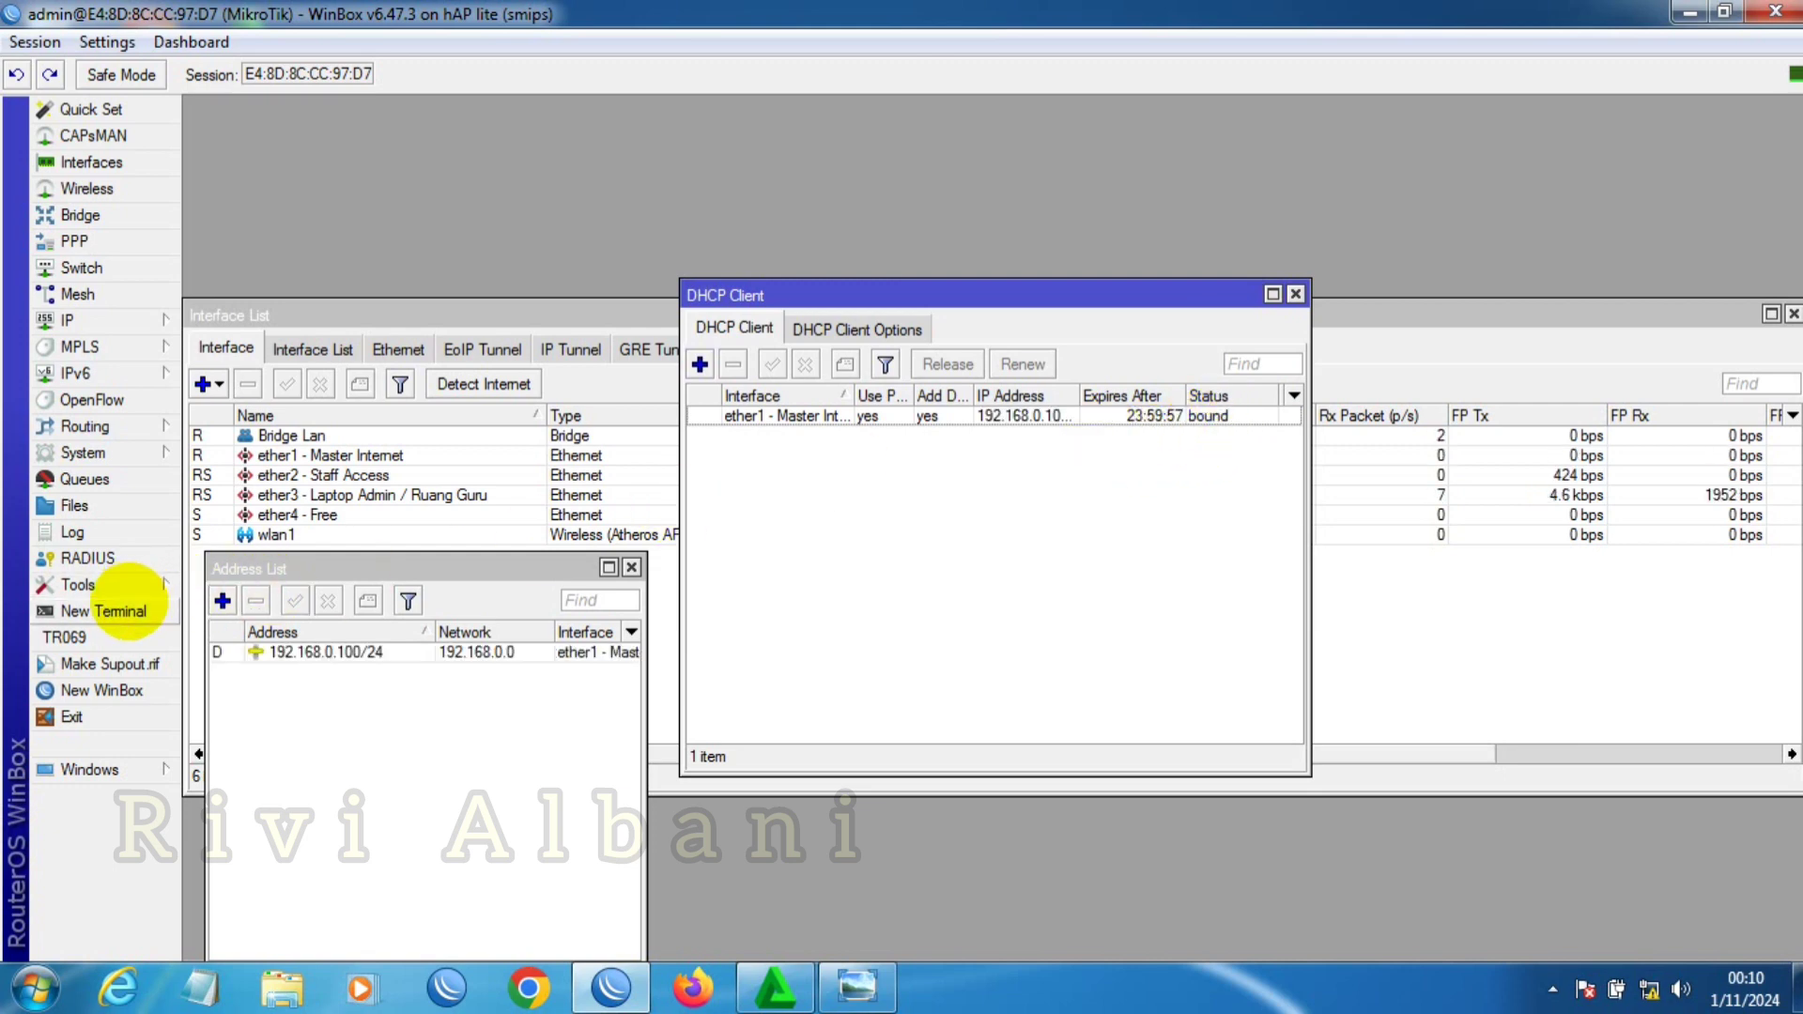
# Step: Test the router's internet connection by pinging 8.8.8.8 from a terminal, and close the terminal and DHCP client windows
pyautogui.click(112, 611)
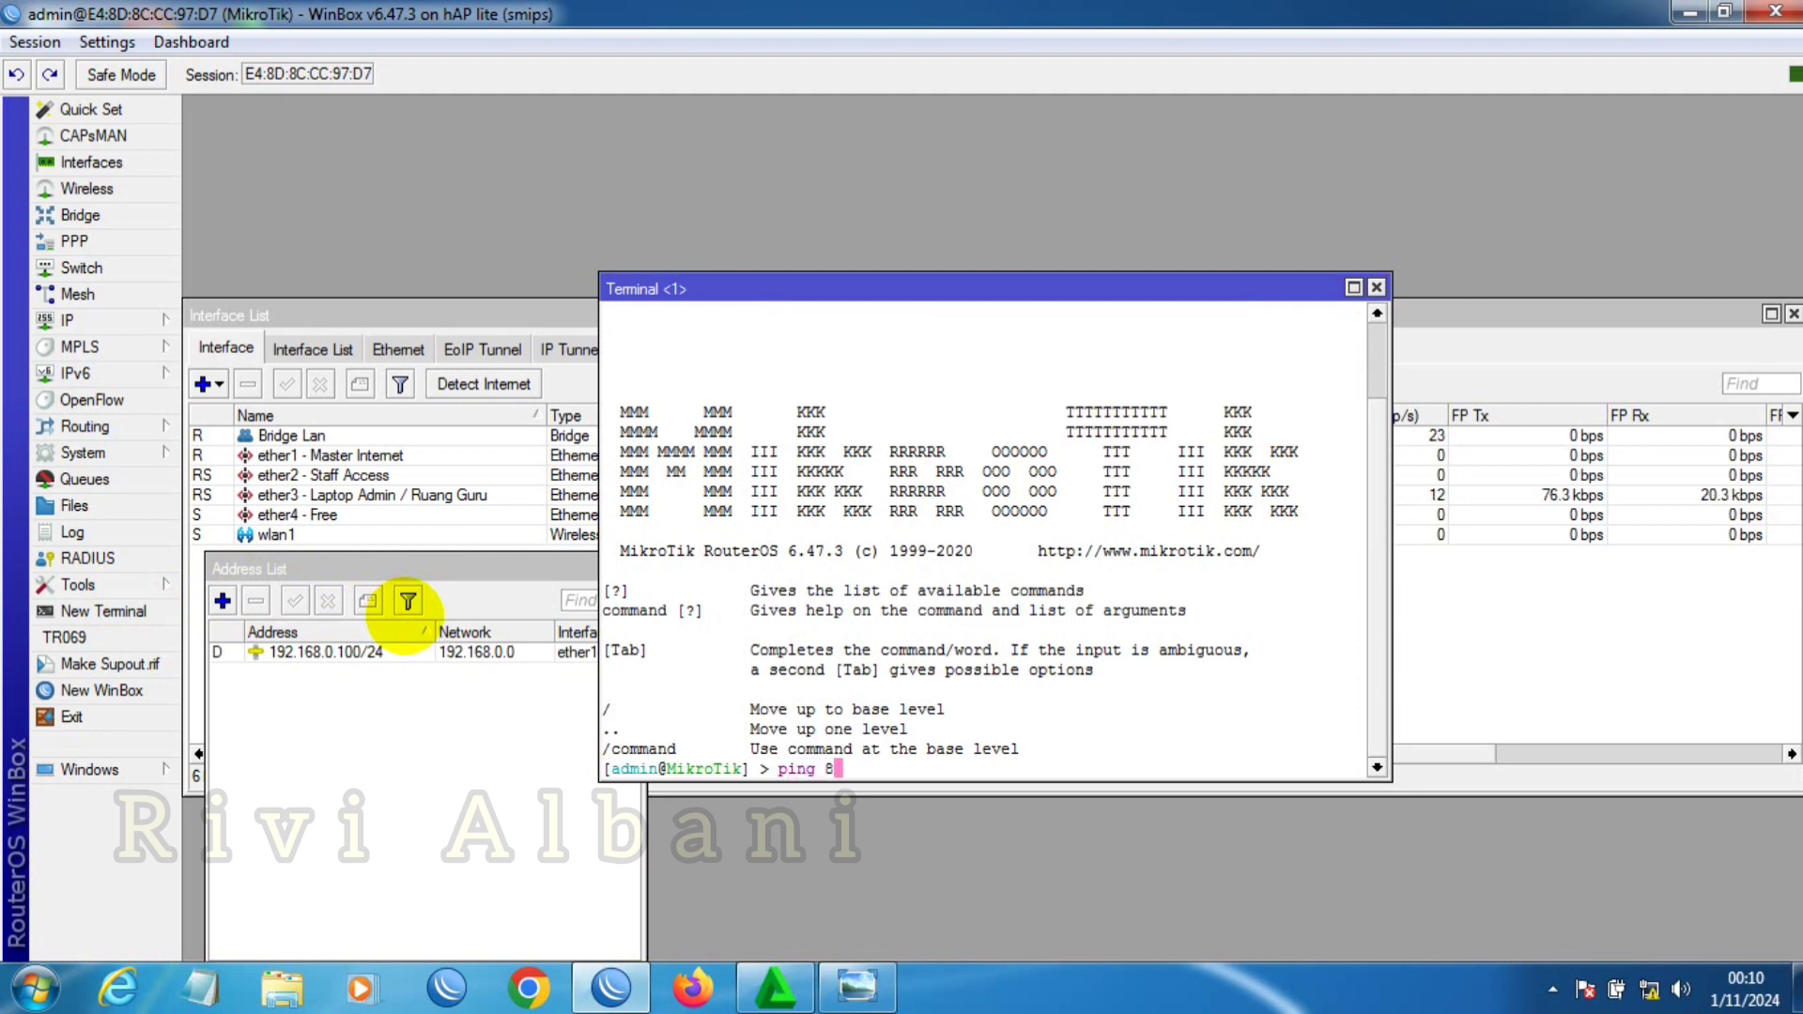
pyautogui.write('ping 8.8.8.8')
pyautogui.press('Return')
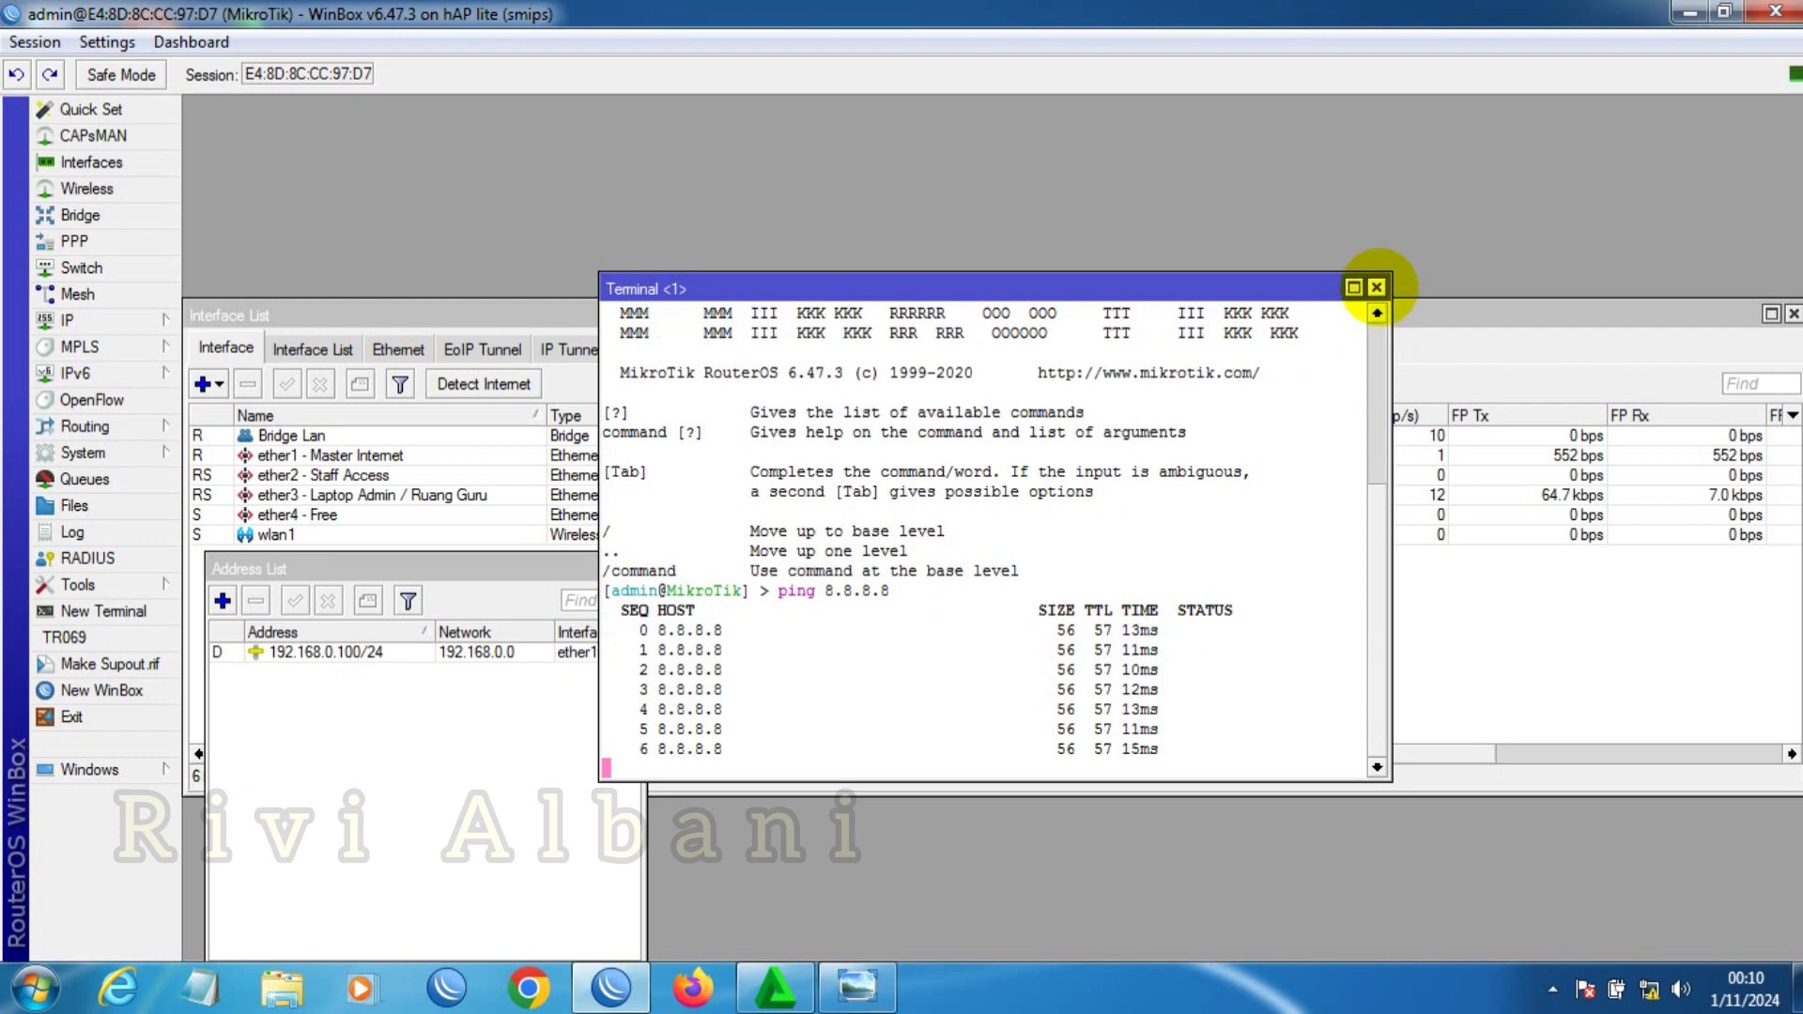
pyautogui.click(1376, 287)
pyautogui.click(1295, 294)
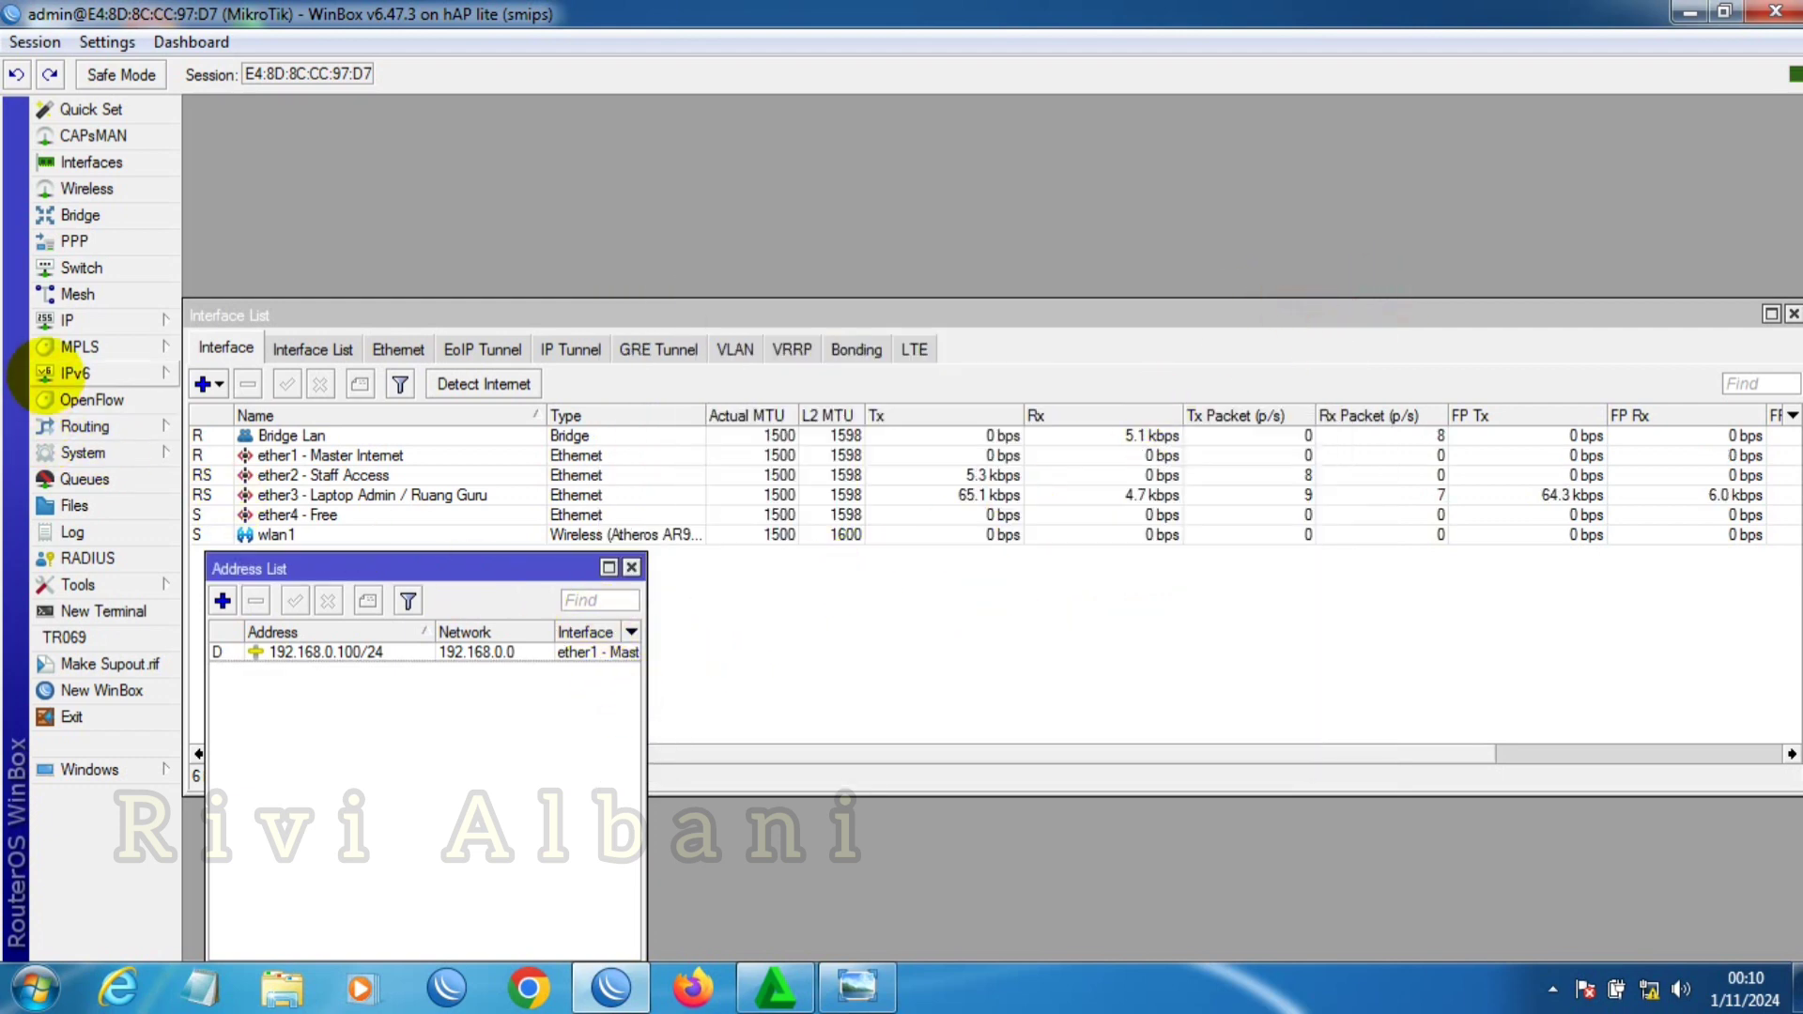
# Step: Enable Allow Remote Requests in the router's DNS settings
pyautogui.click(85, 319)
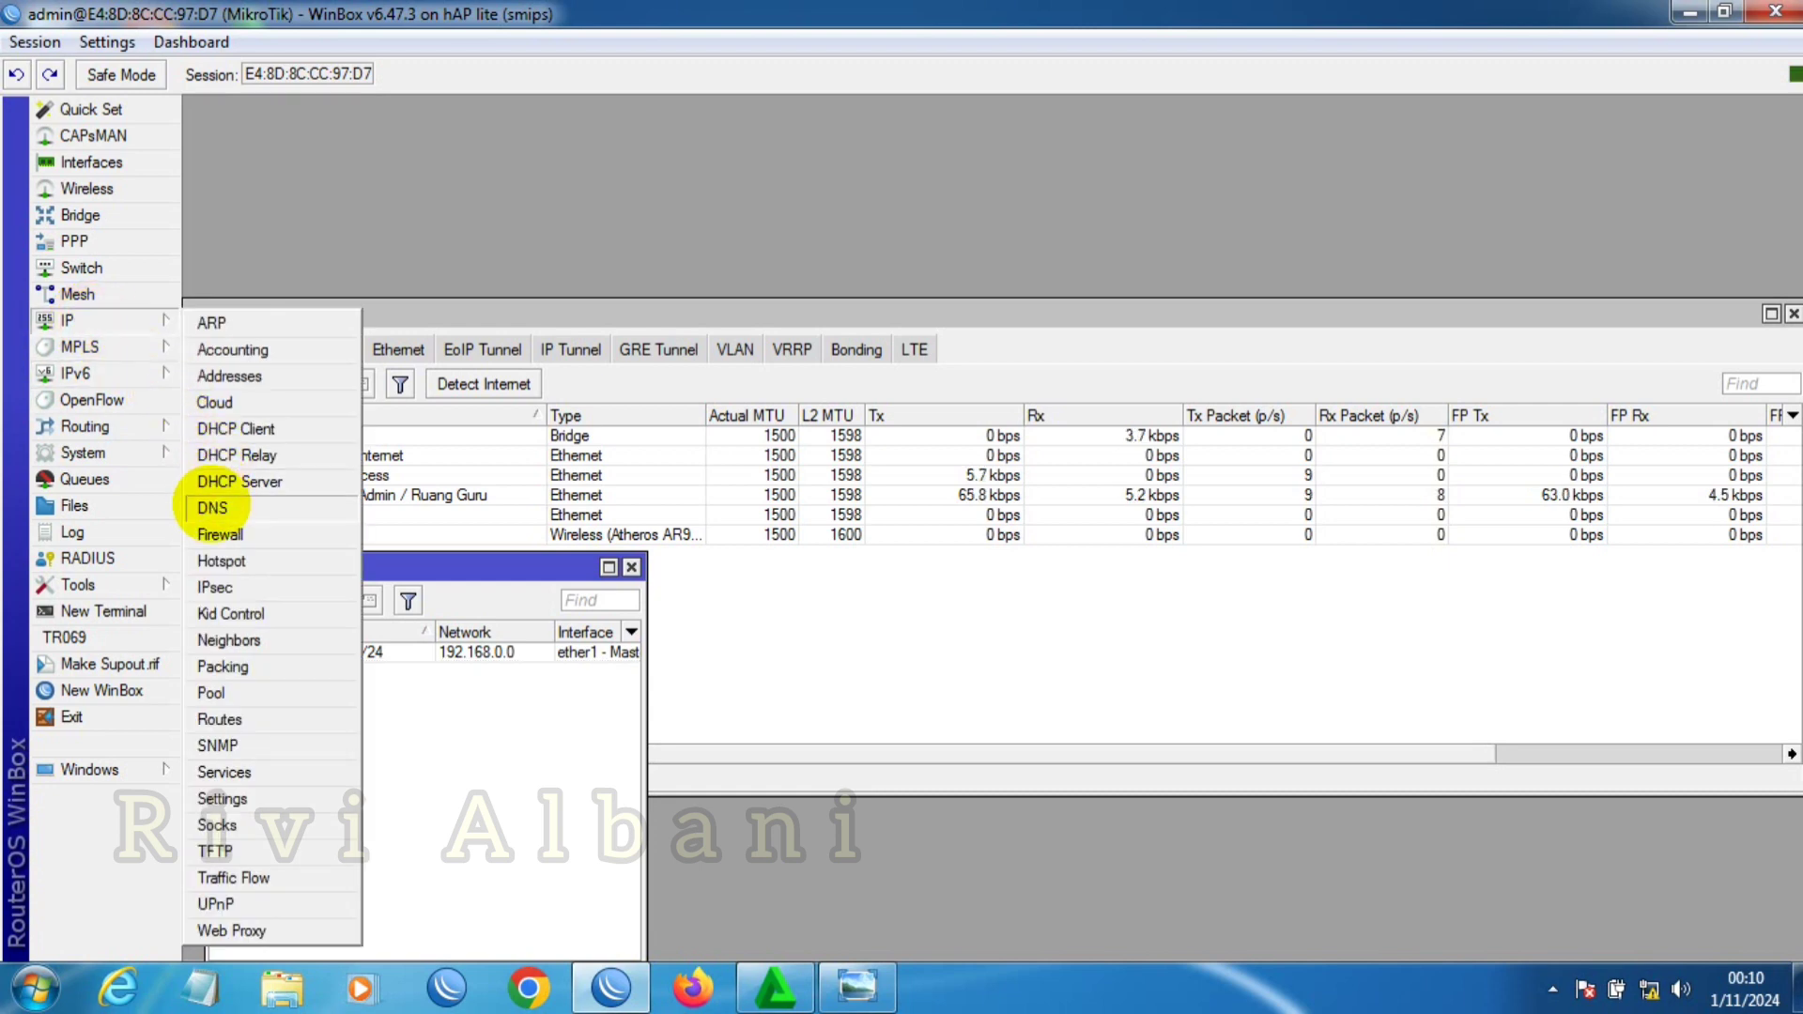
pyautogui.click(213, 507)
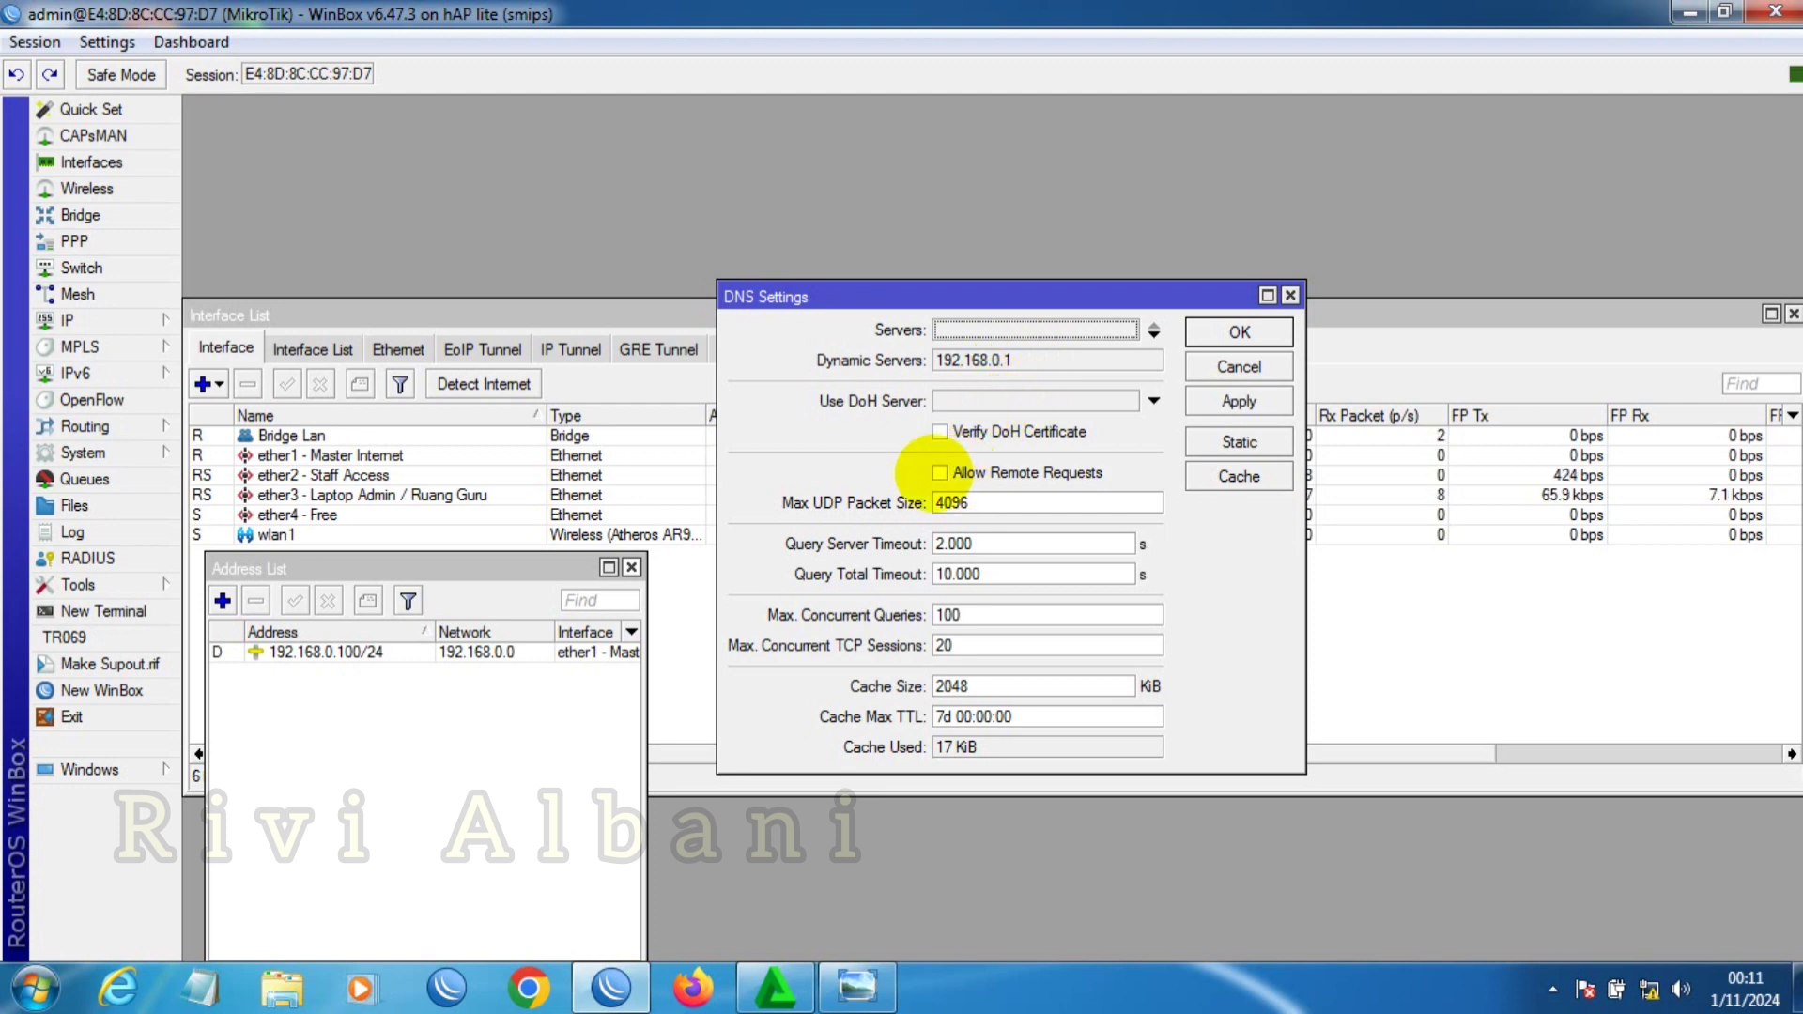
pyautogui.click(939, 472)
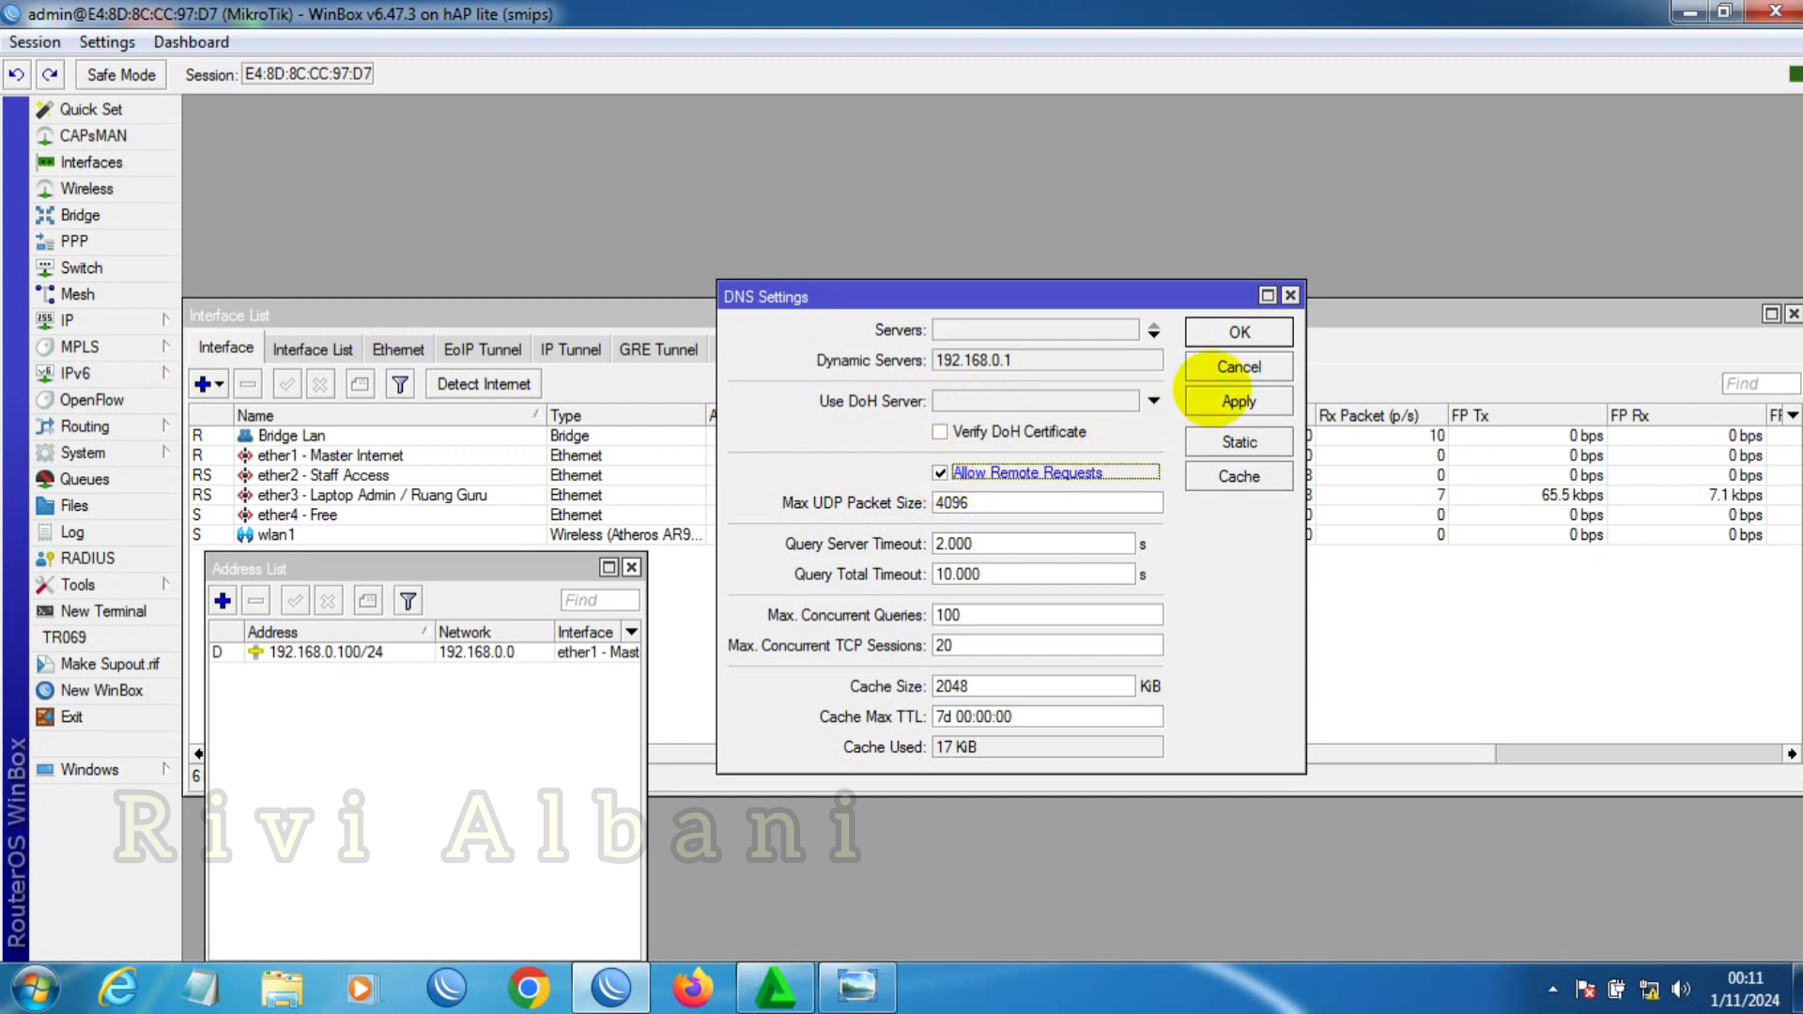
pyautogui.click(1256, 322)
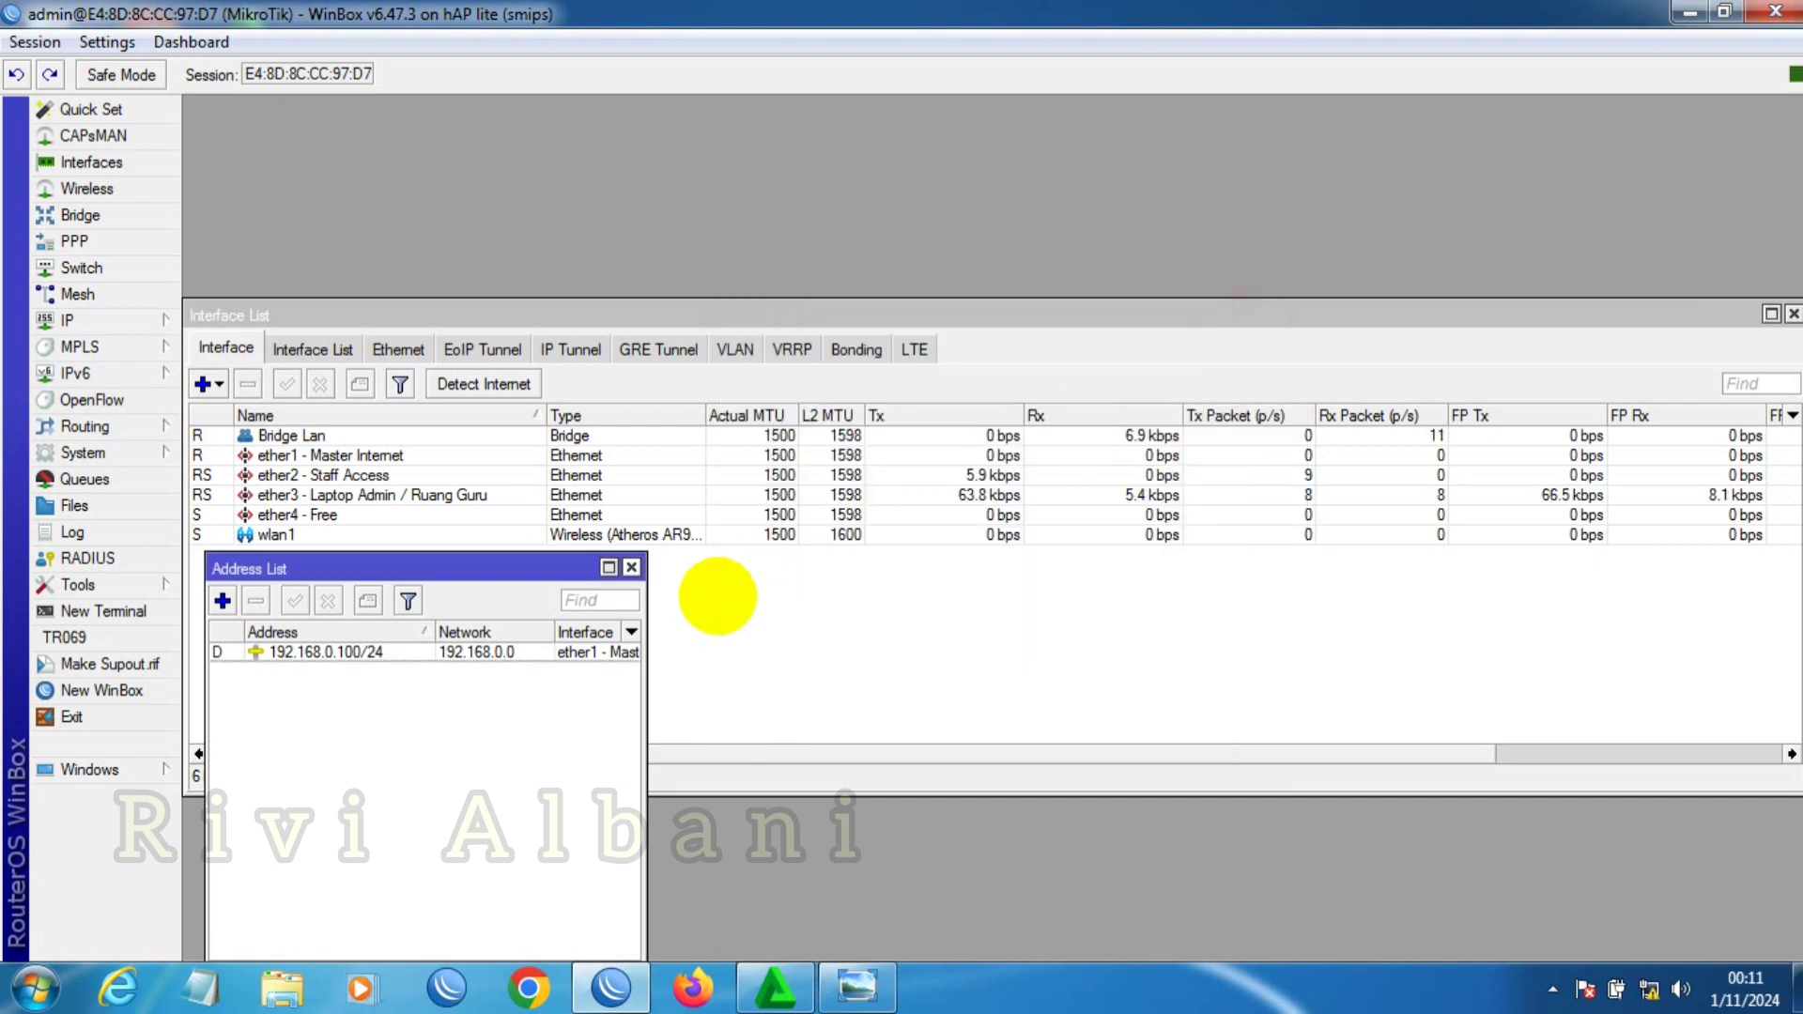
# Step: Start a new firewall NAT rule on the srcnat chain with "ether1 - Master Internet" as the out interface
pyautogui.click(131, 321)
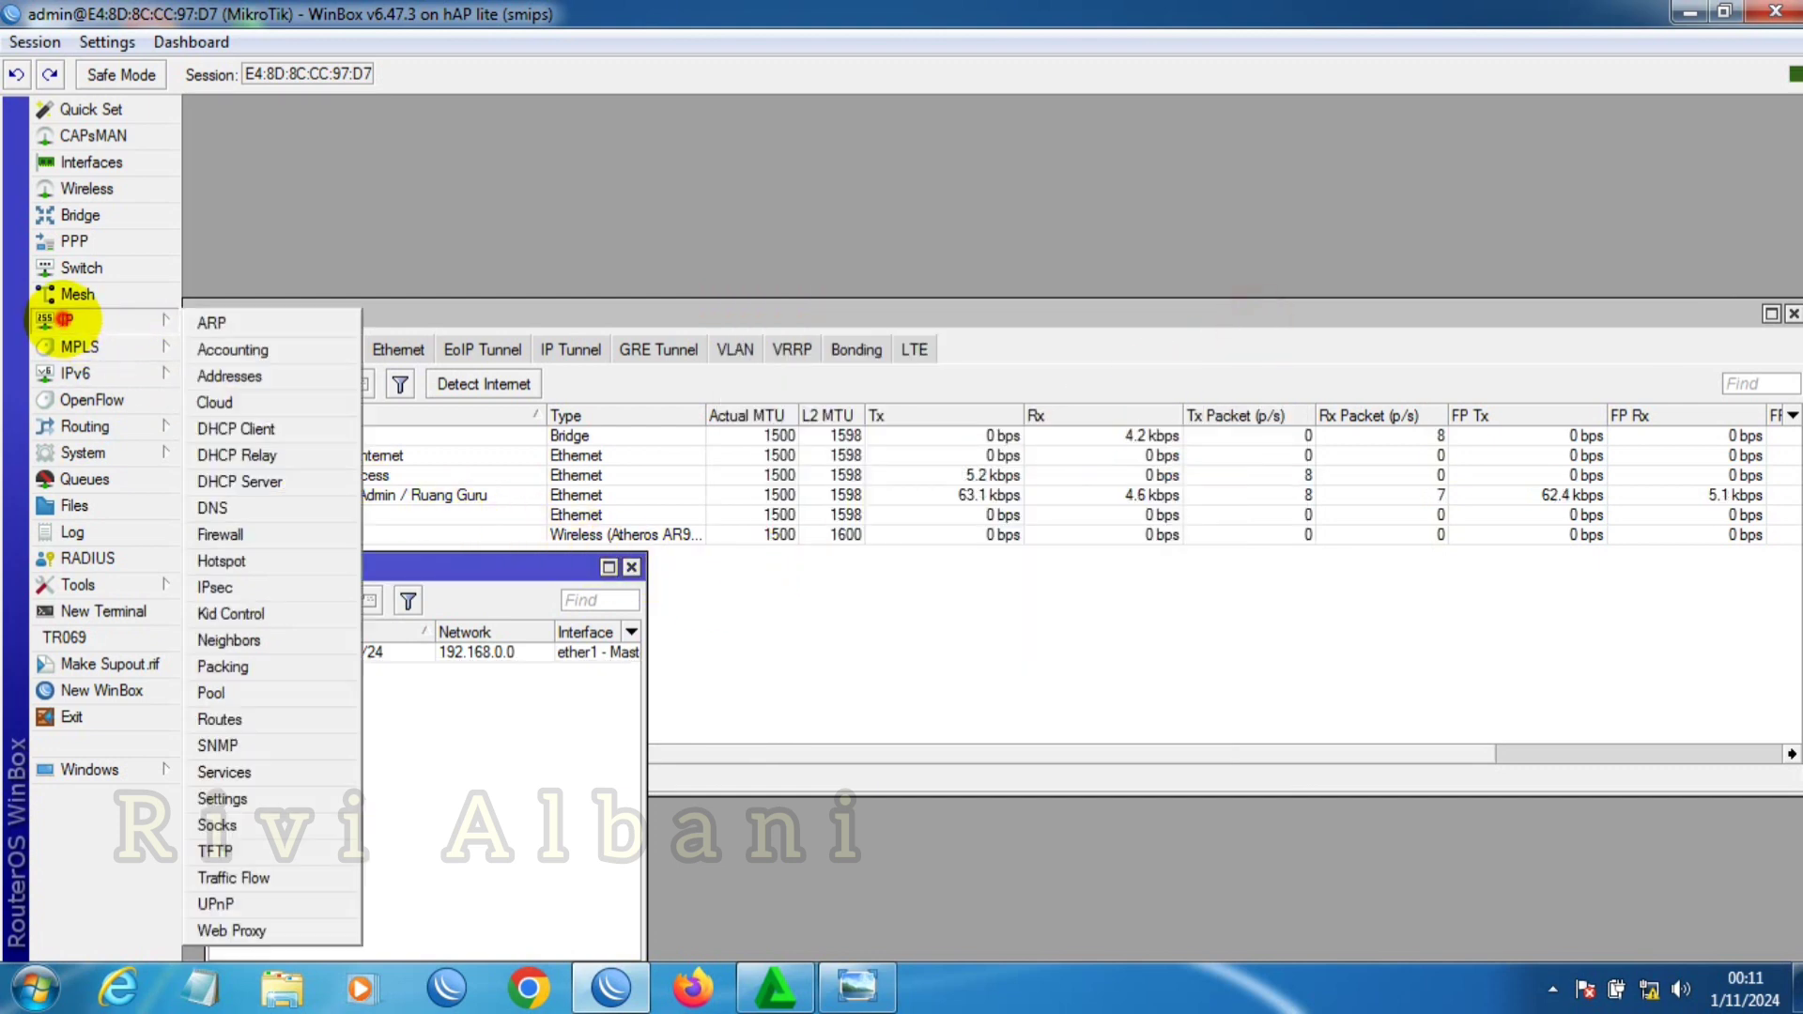
pyautogui.click(218, 534)
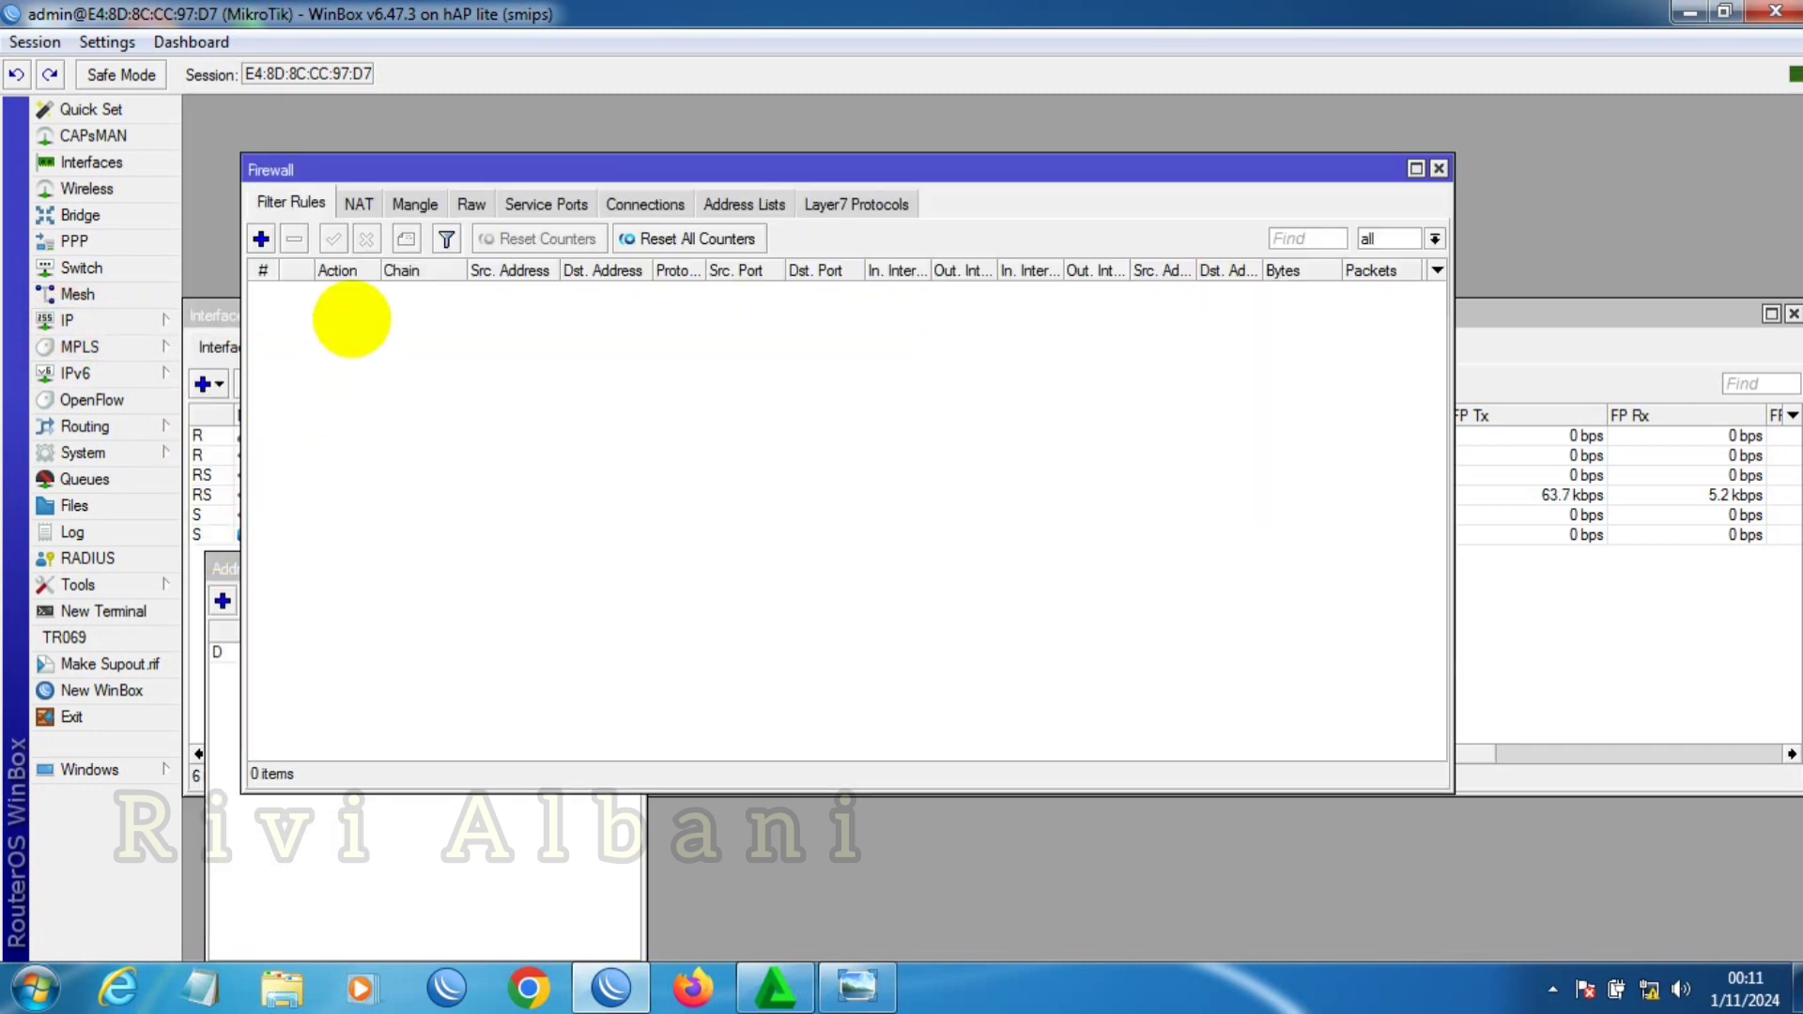
pyautogui.click(359, 203)
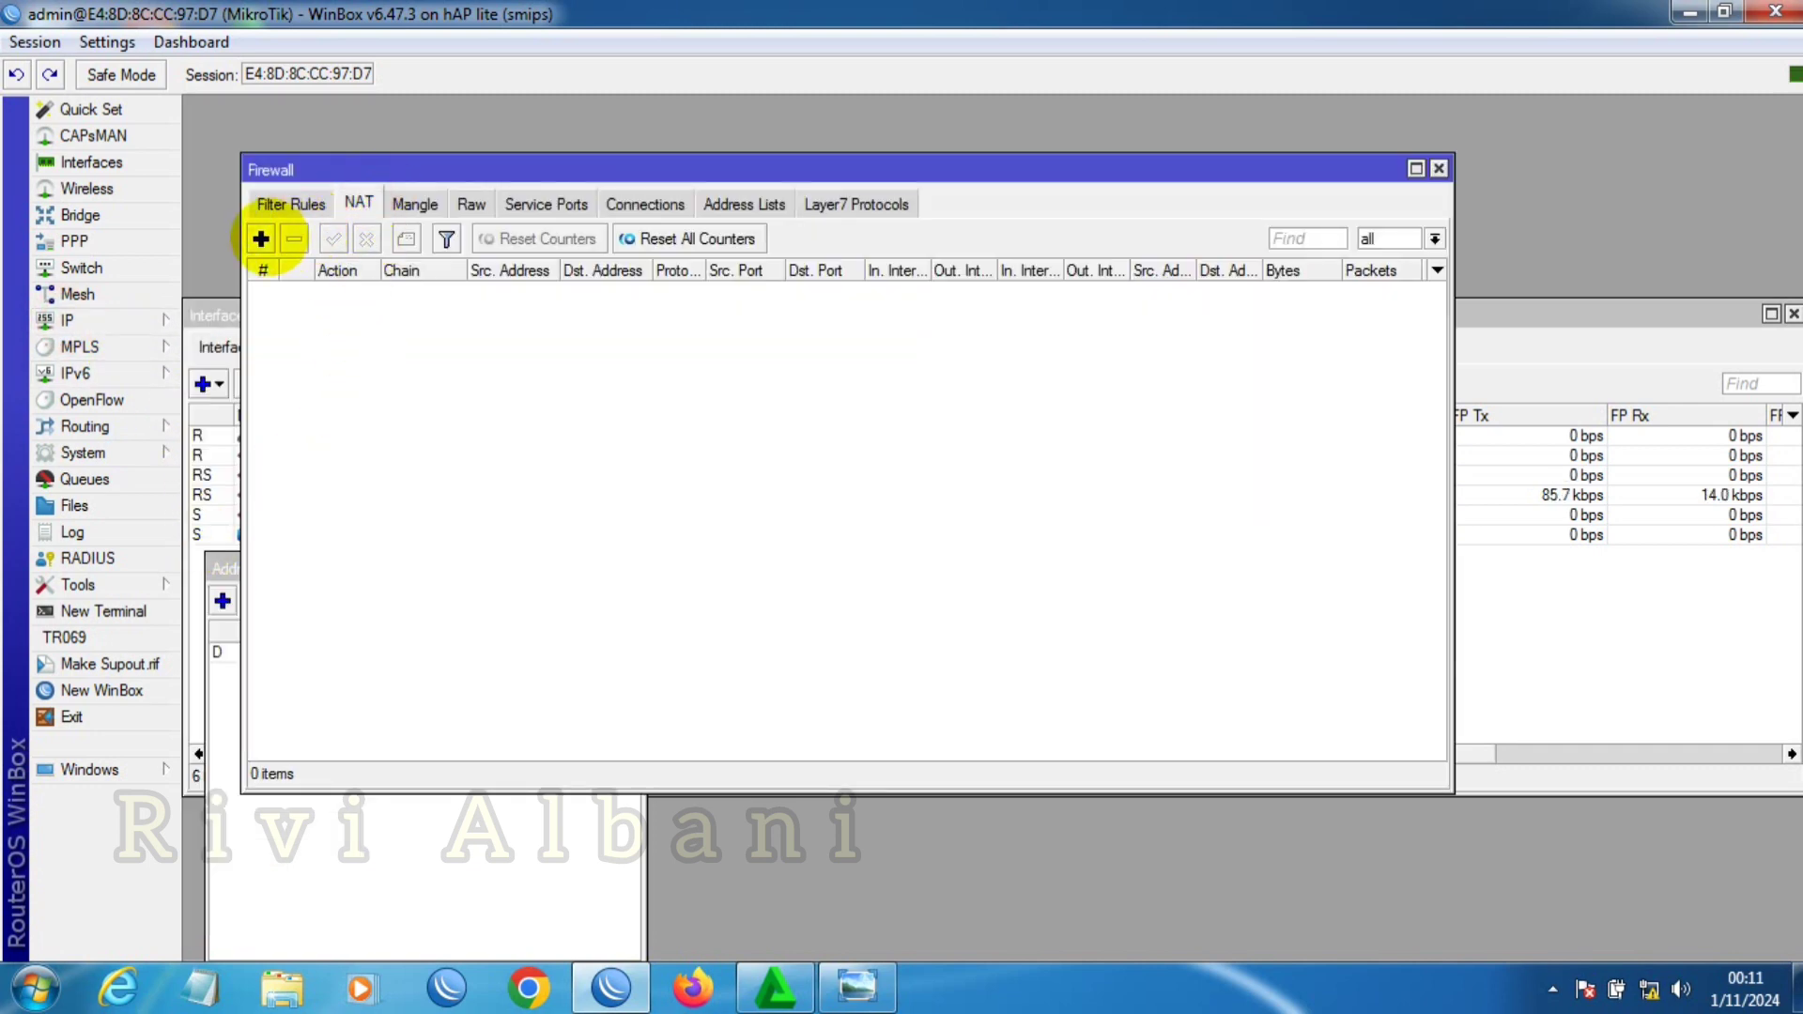
pyautogui.click(259, 239)
pyautogui.click(734, 257)
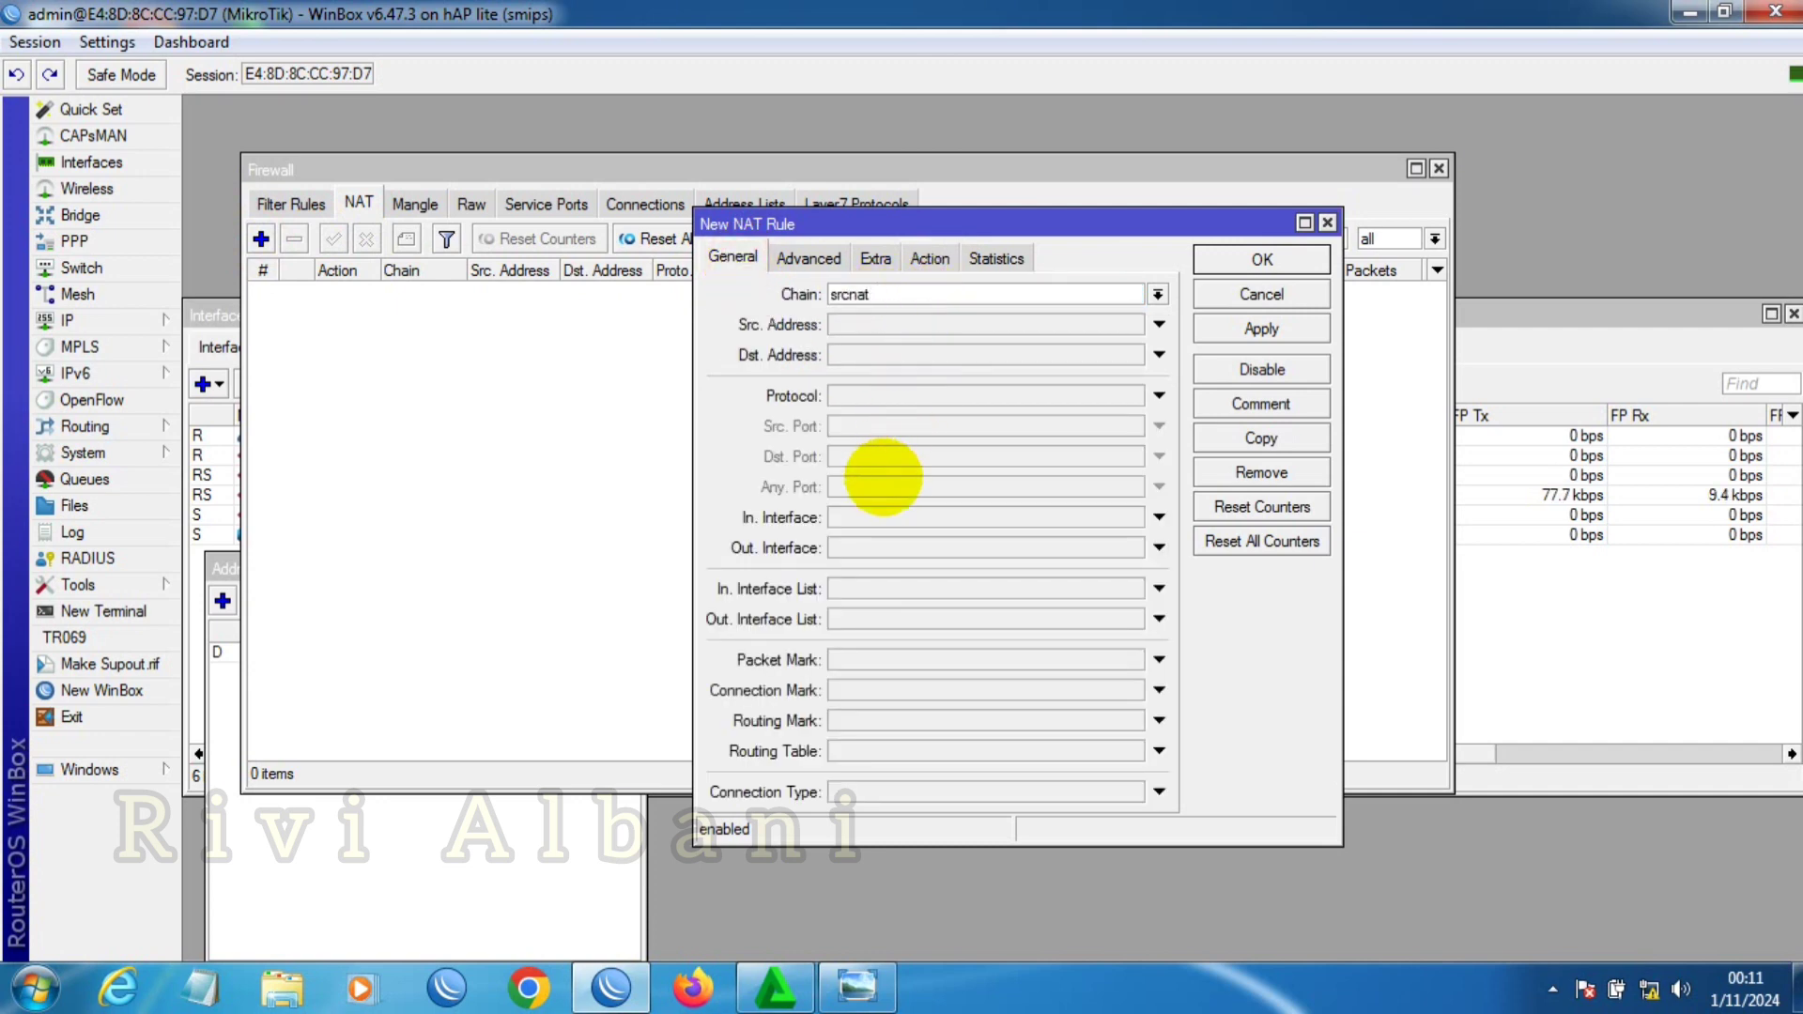
pyautogui.click(882, 547)
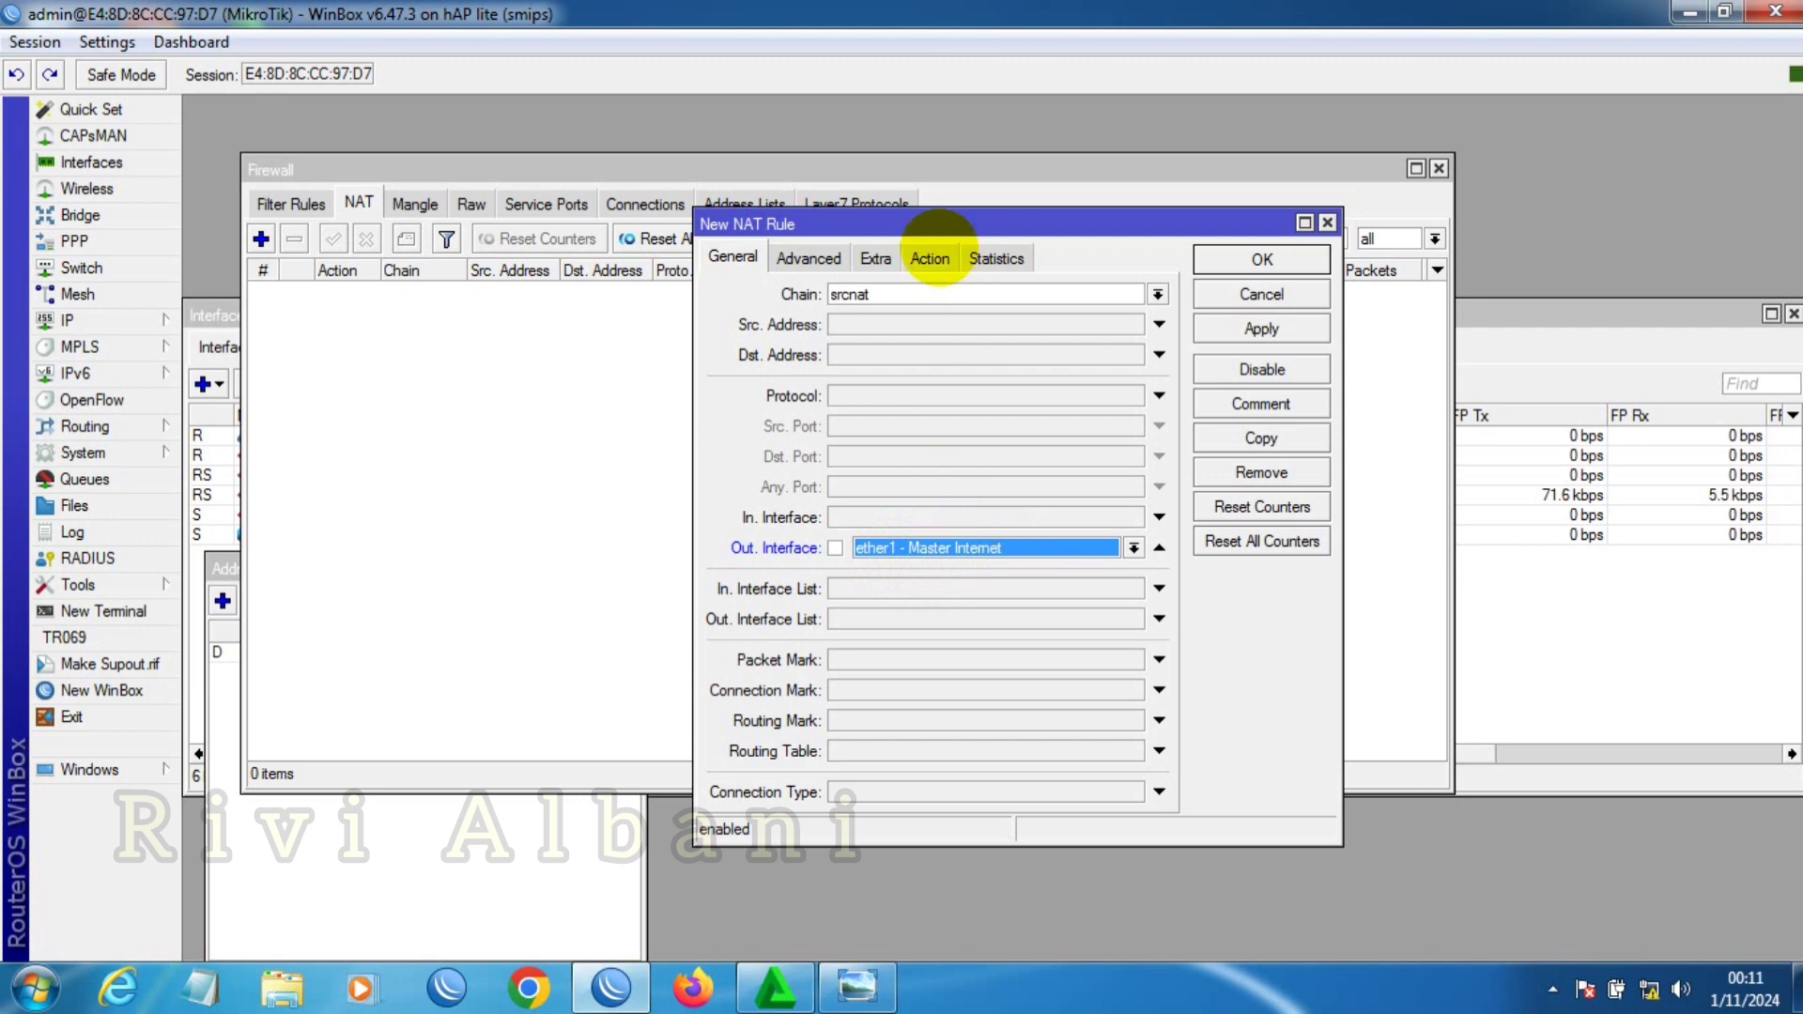
# Step: Set the NAT rule's action to masquerade, save the rule and close the firewall window
pyautogui.click(923, 258)
pyautogui.click(917, 294)
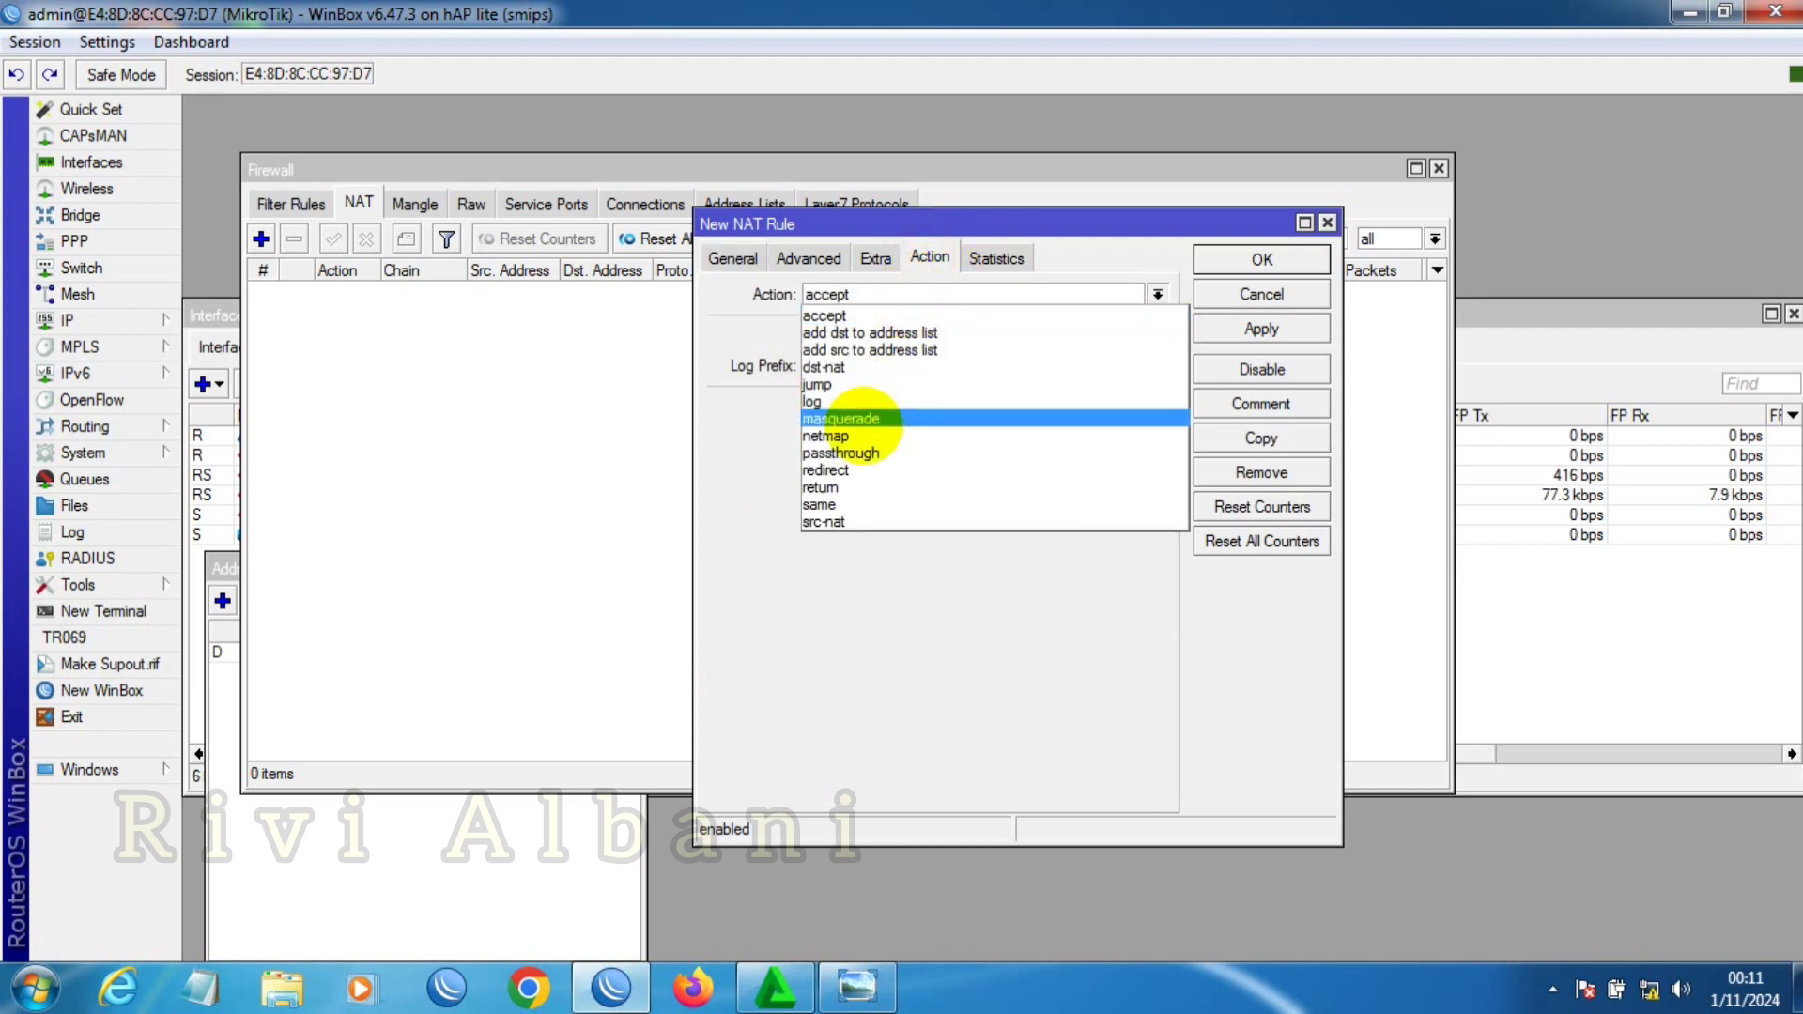
pyautogui.click(861, 418)
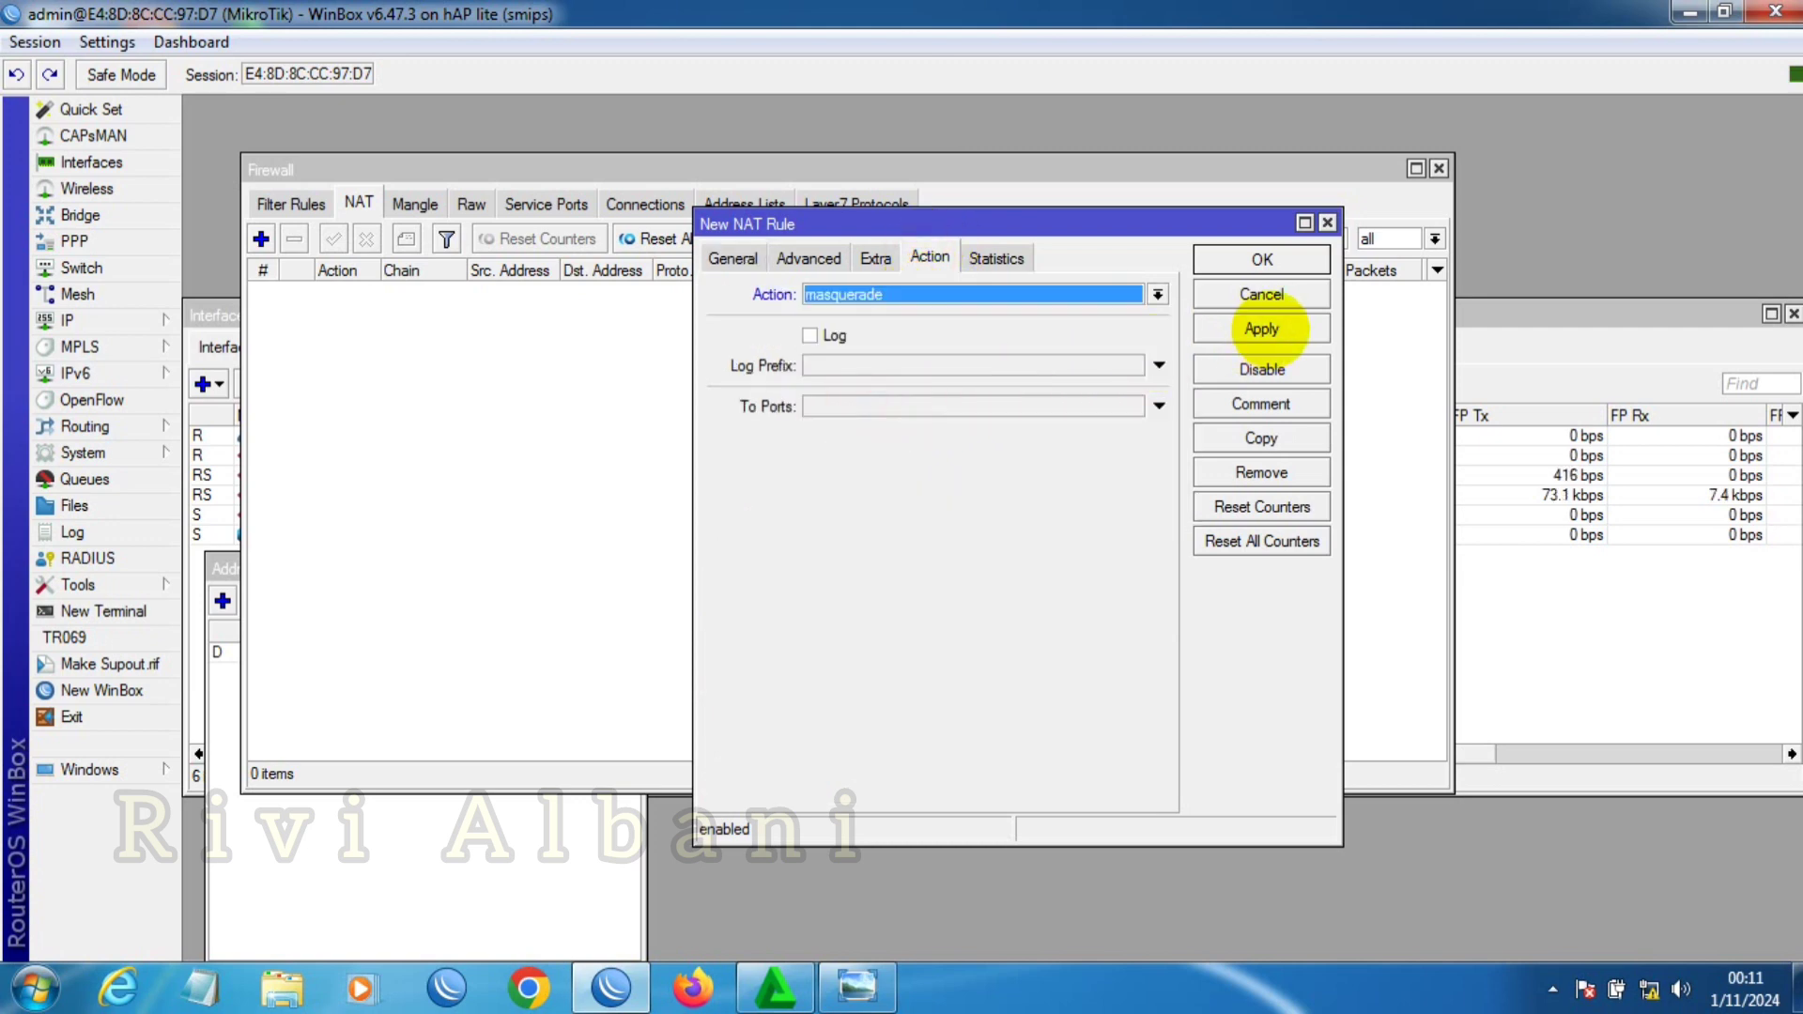
pyautogui.click(1259, 330)
pyautogui.click(1261, 258)
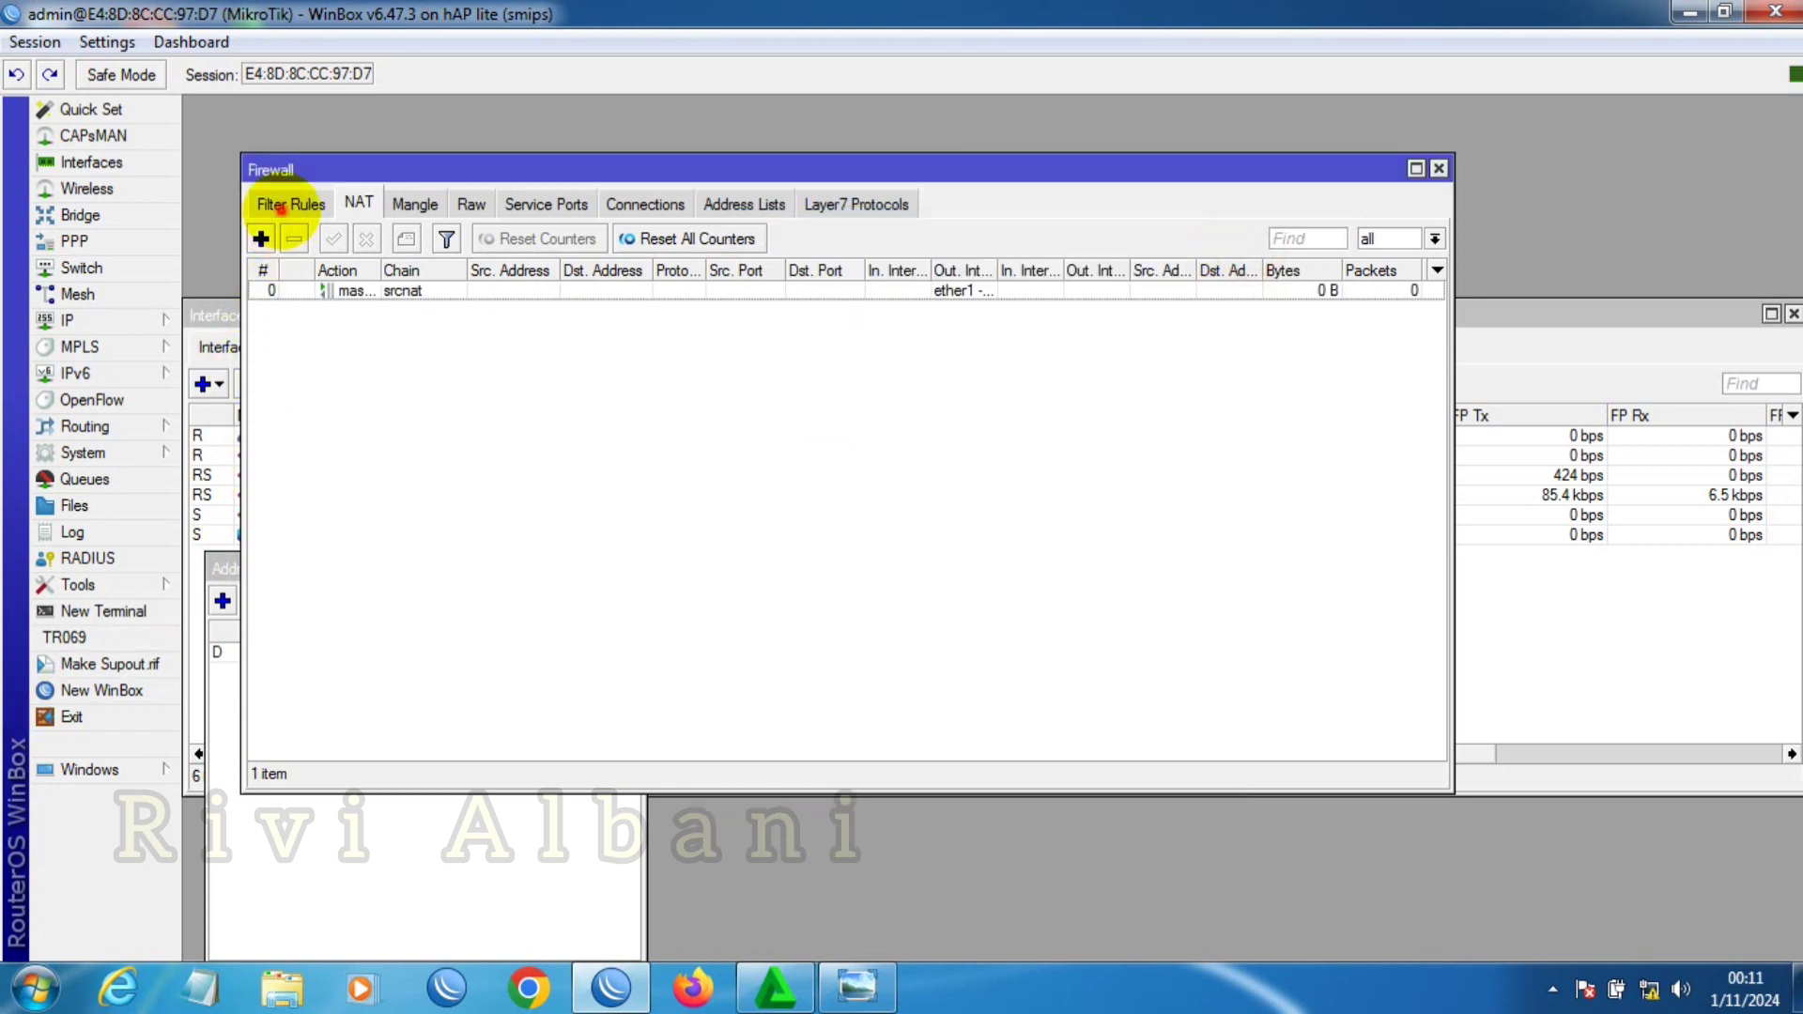
pyautogui.click(289, 202)
pyautogui.click(1438, 168)
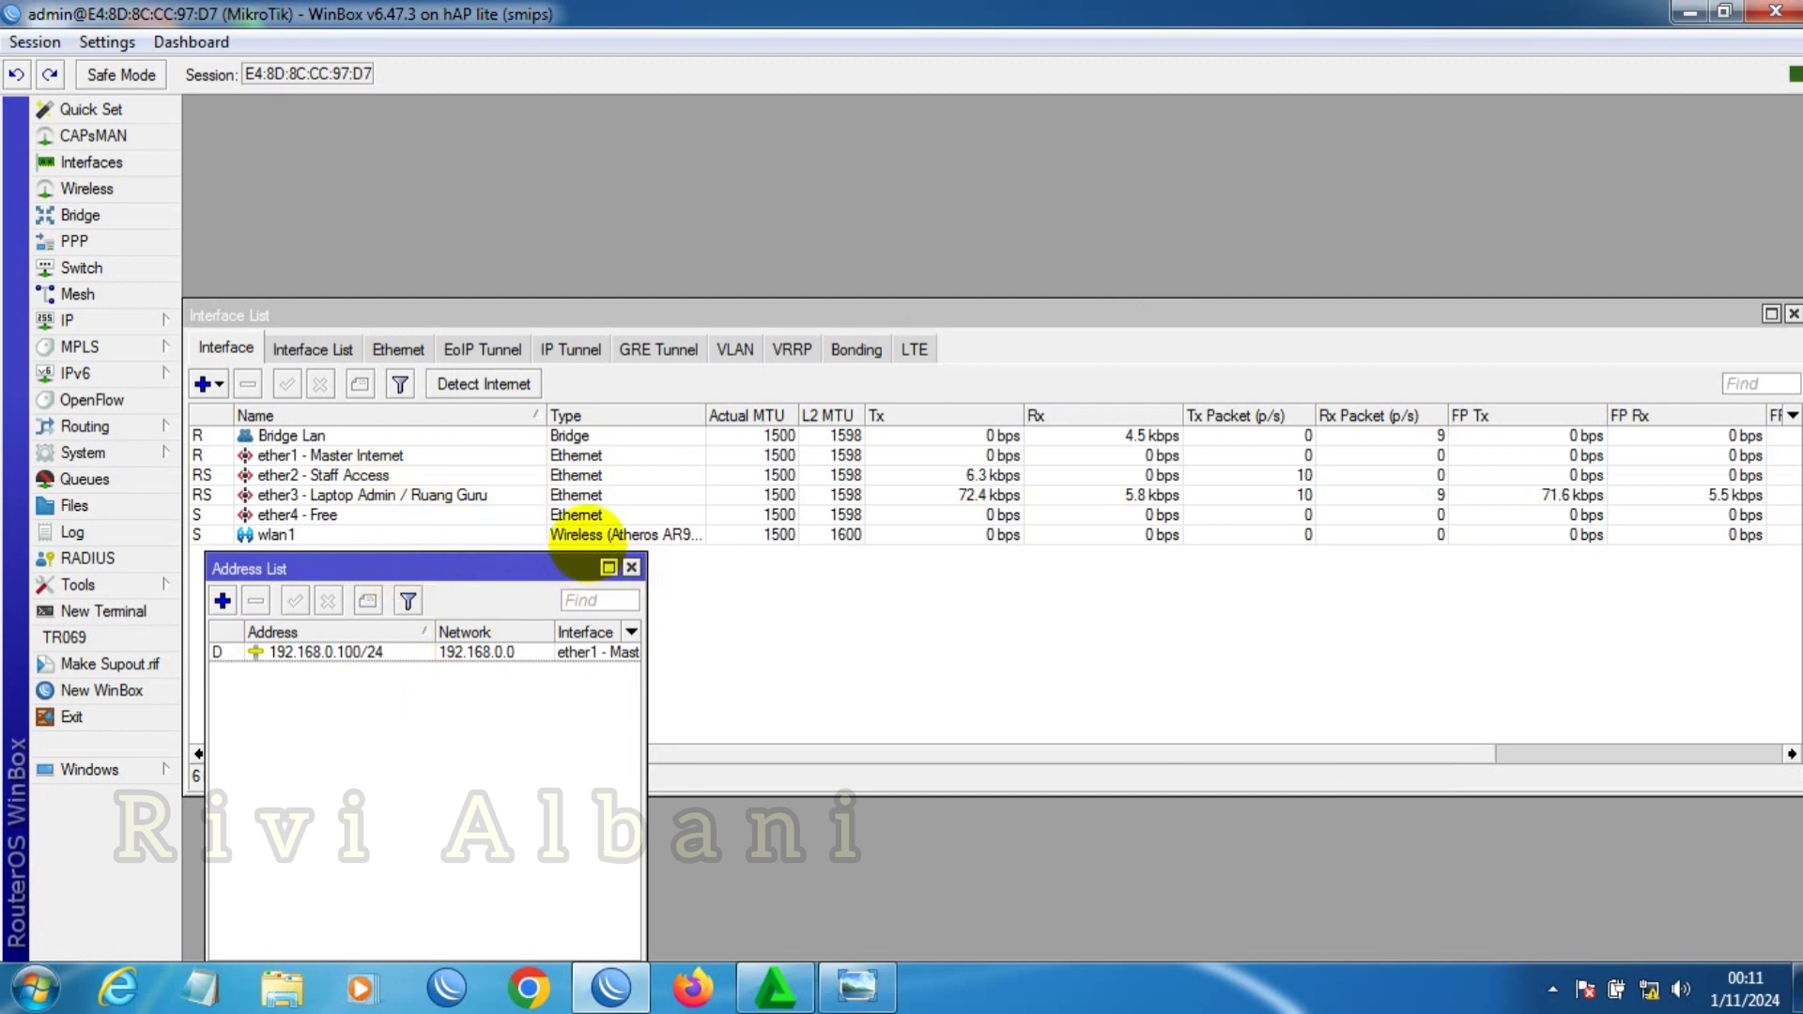
# Step: Start a new IP route for destination 0.0.0.0/0 and check the gateway in the "my htb methode" network diagram in Windows Photo Viewer
pyautogui.click(109, 318)
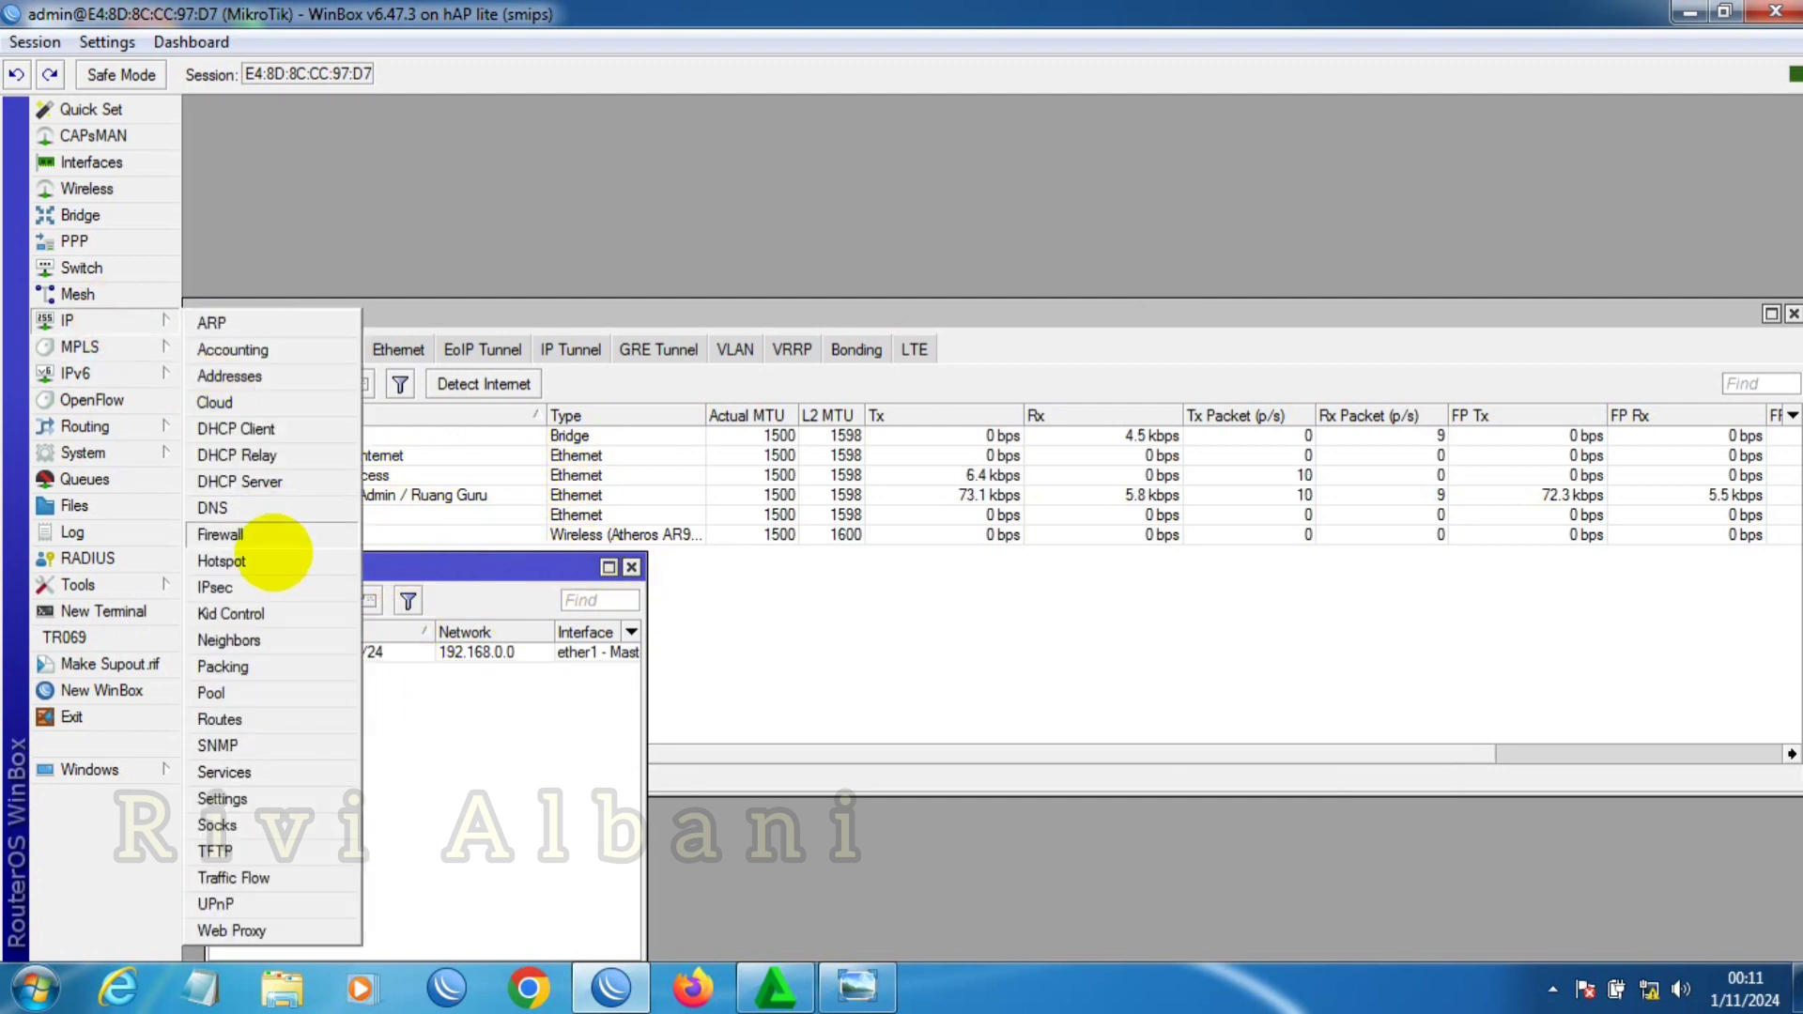
pyautogui.click(219, 720)
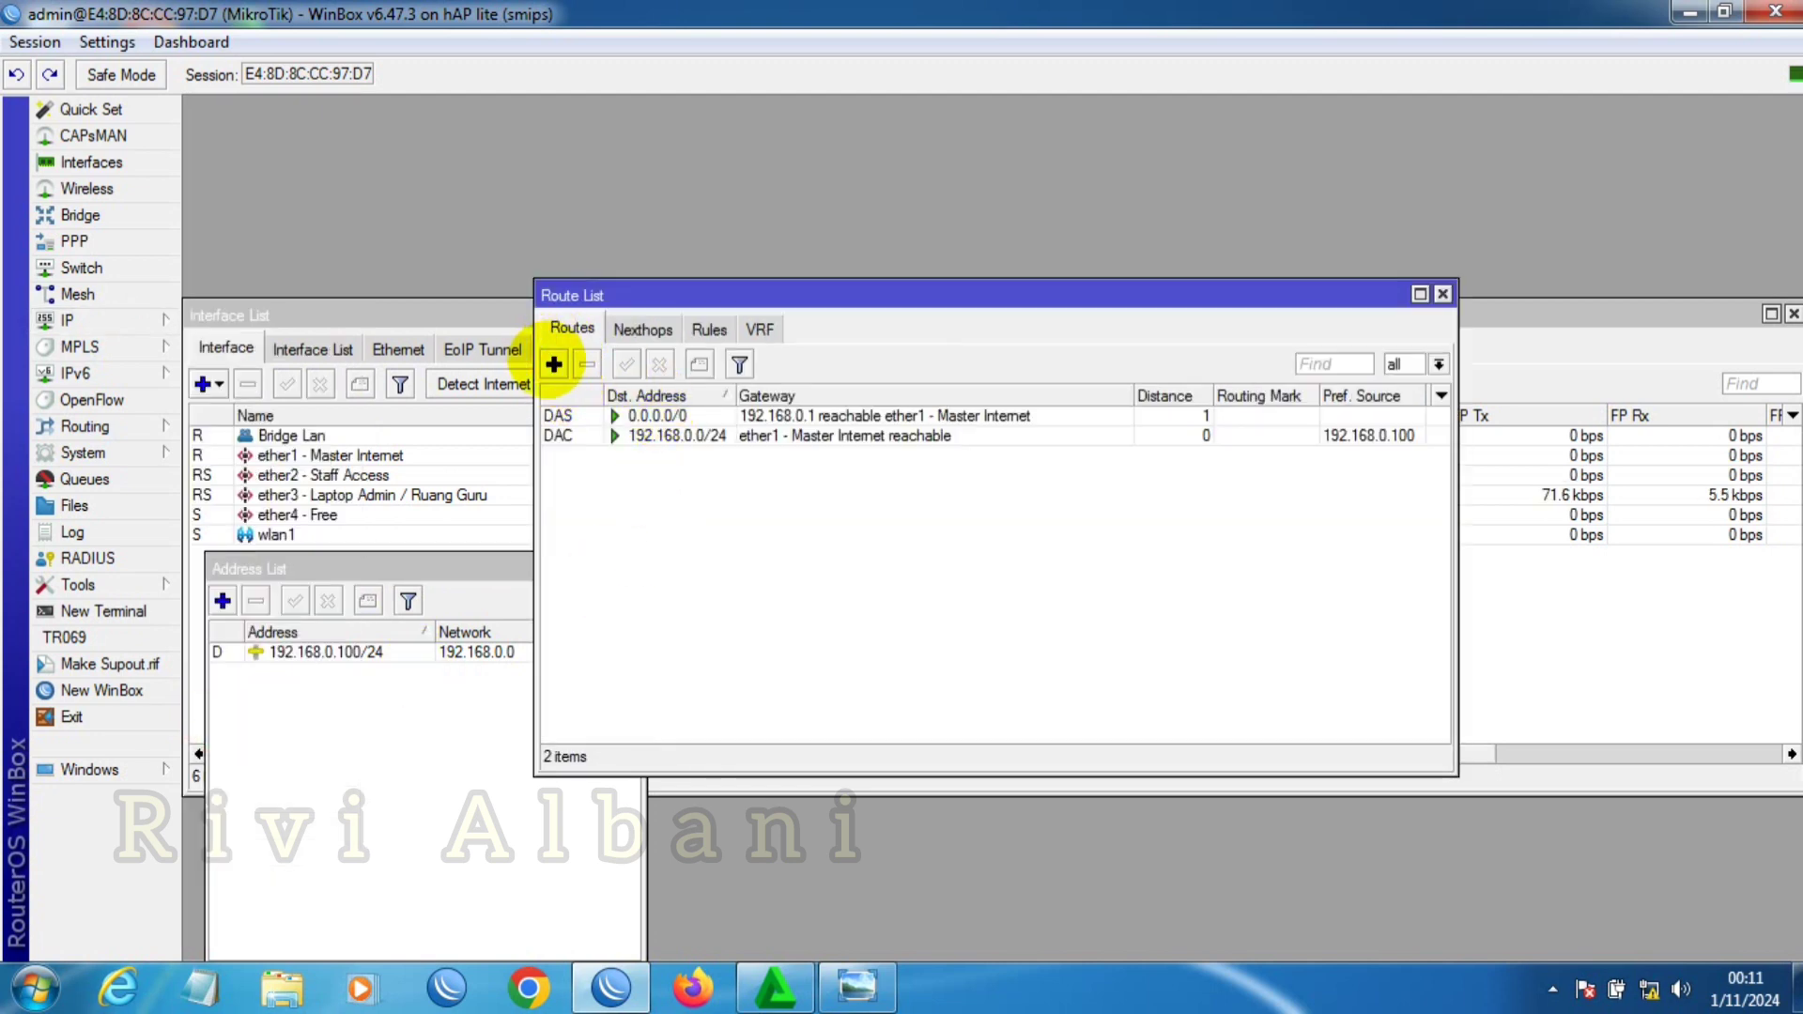
pyautogui.click(554, 363)
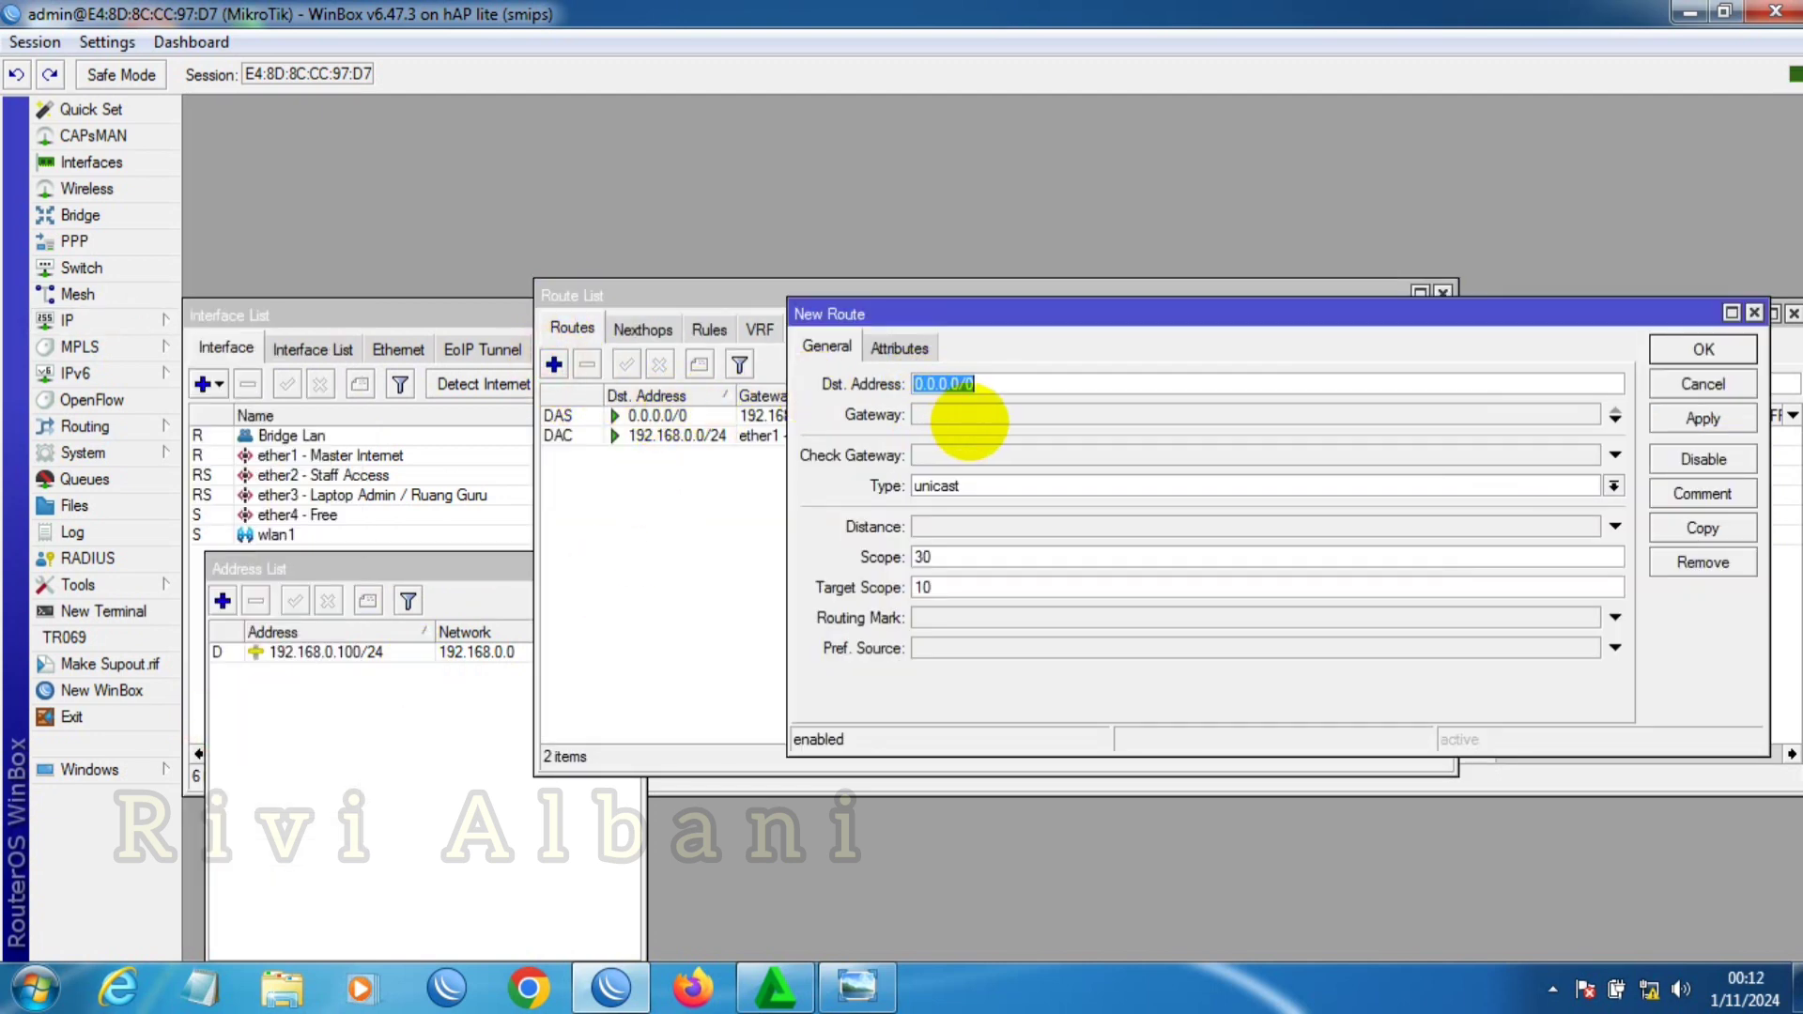
pyautogui.click(934, 414)
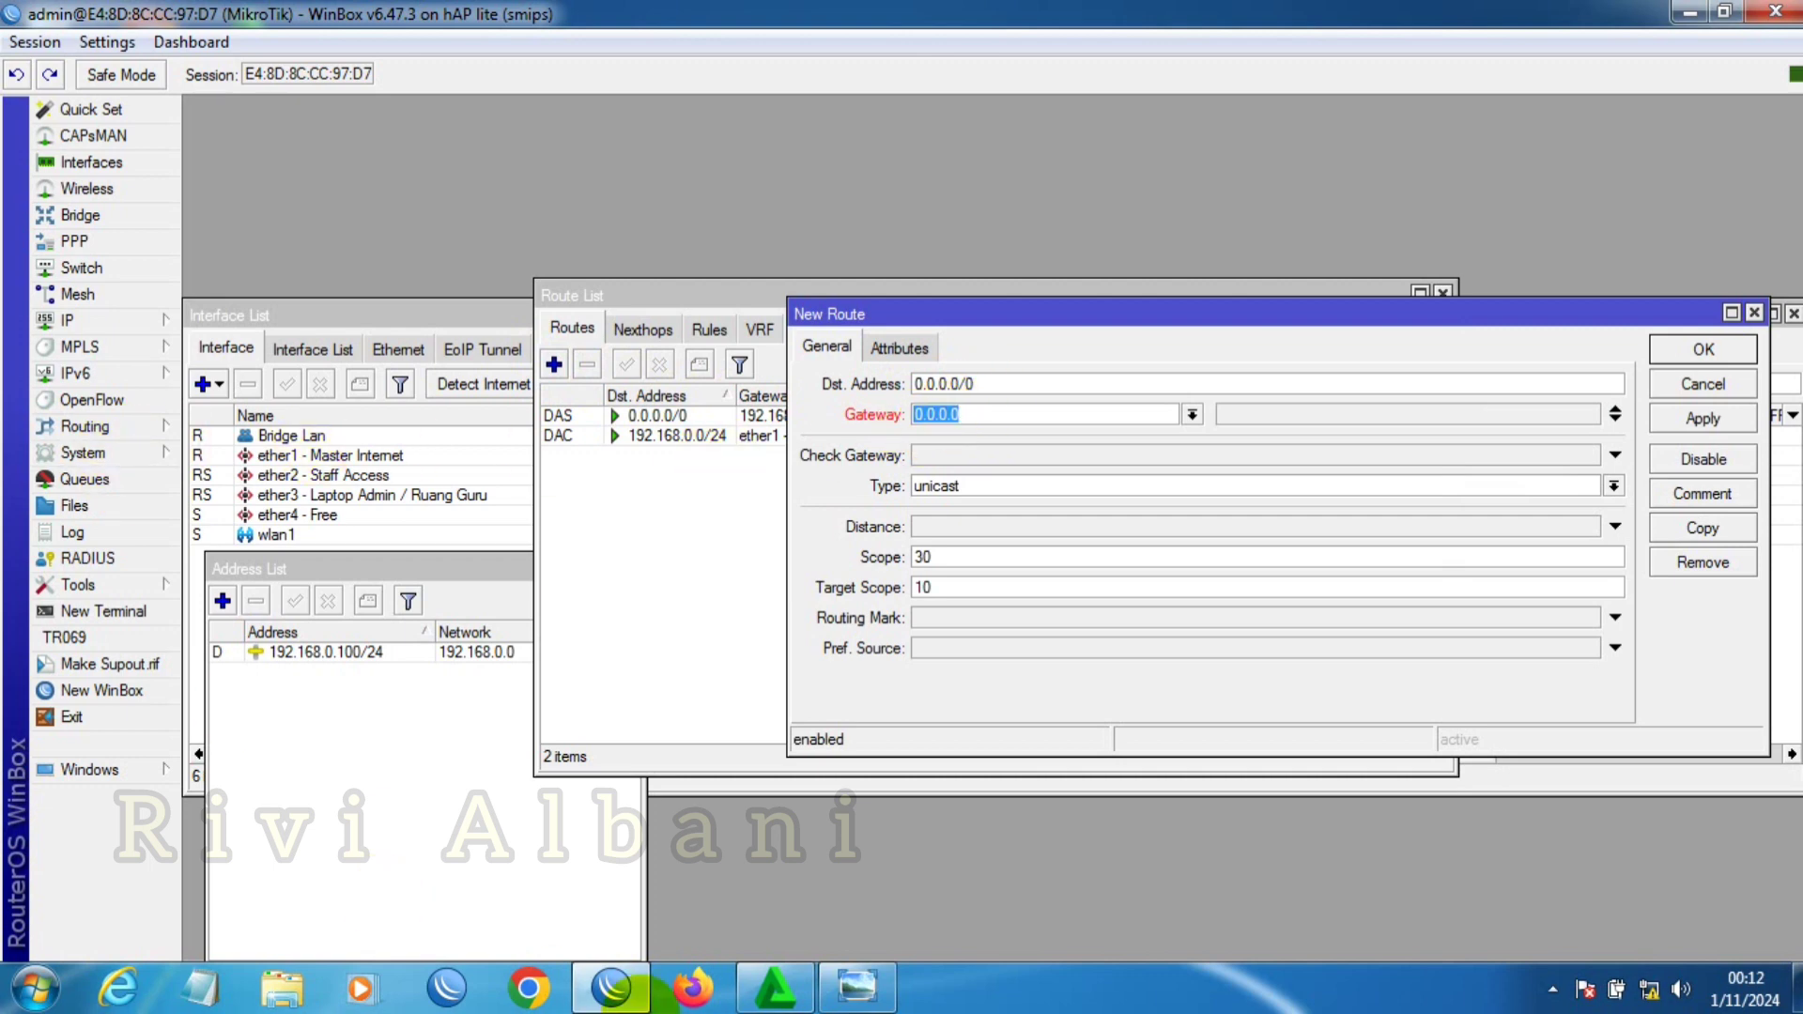
pyautogui.click(856, 986)
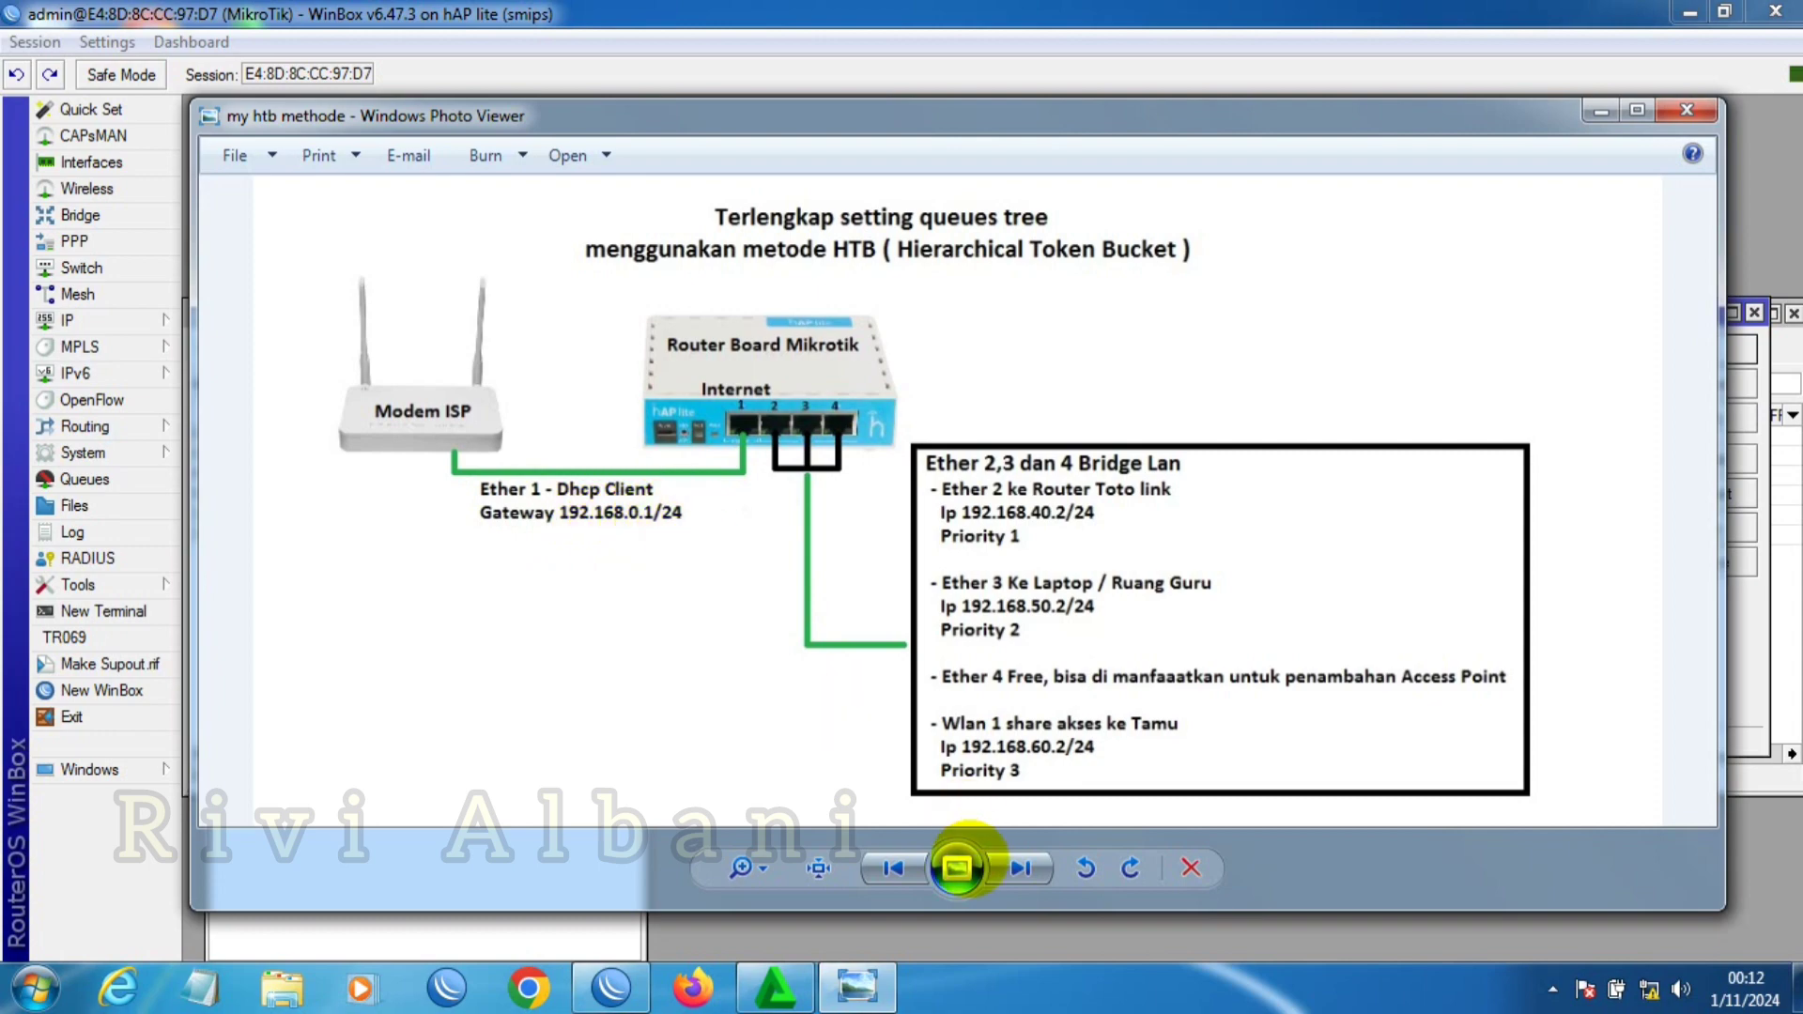
pyautogui.click(856, 986)
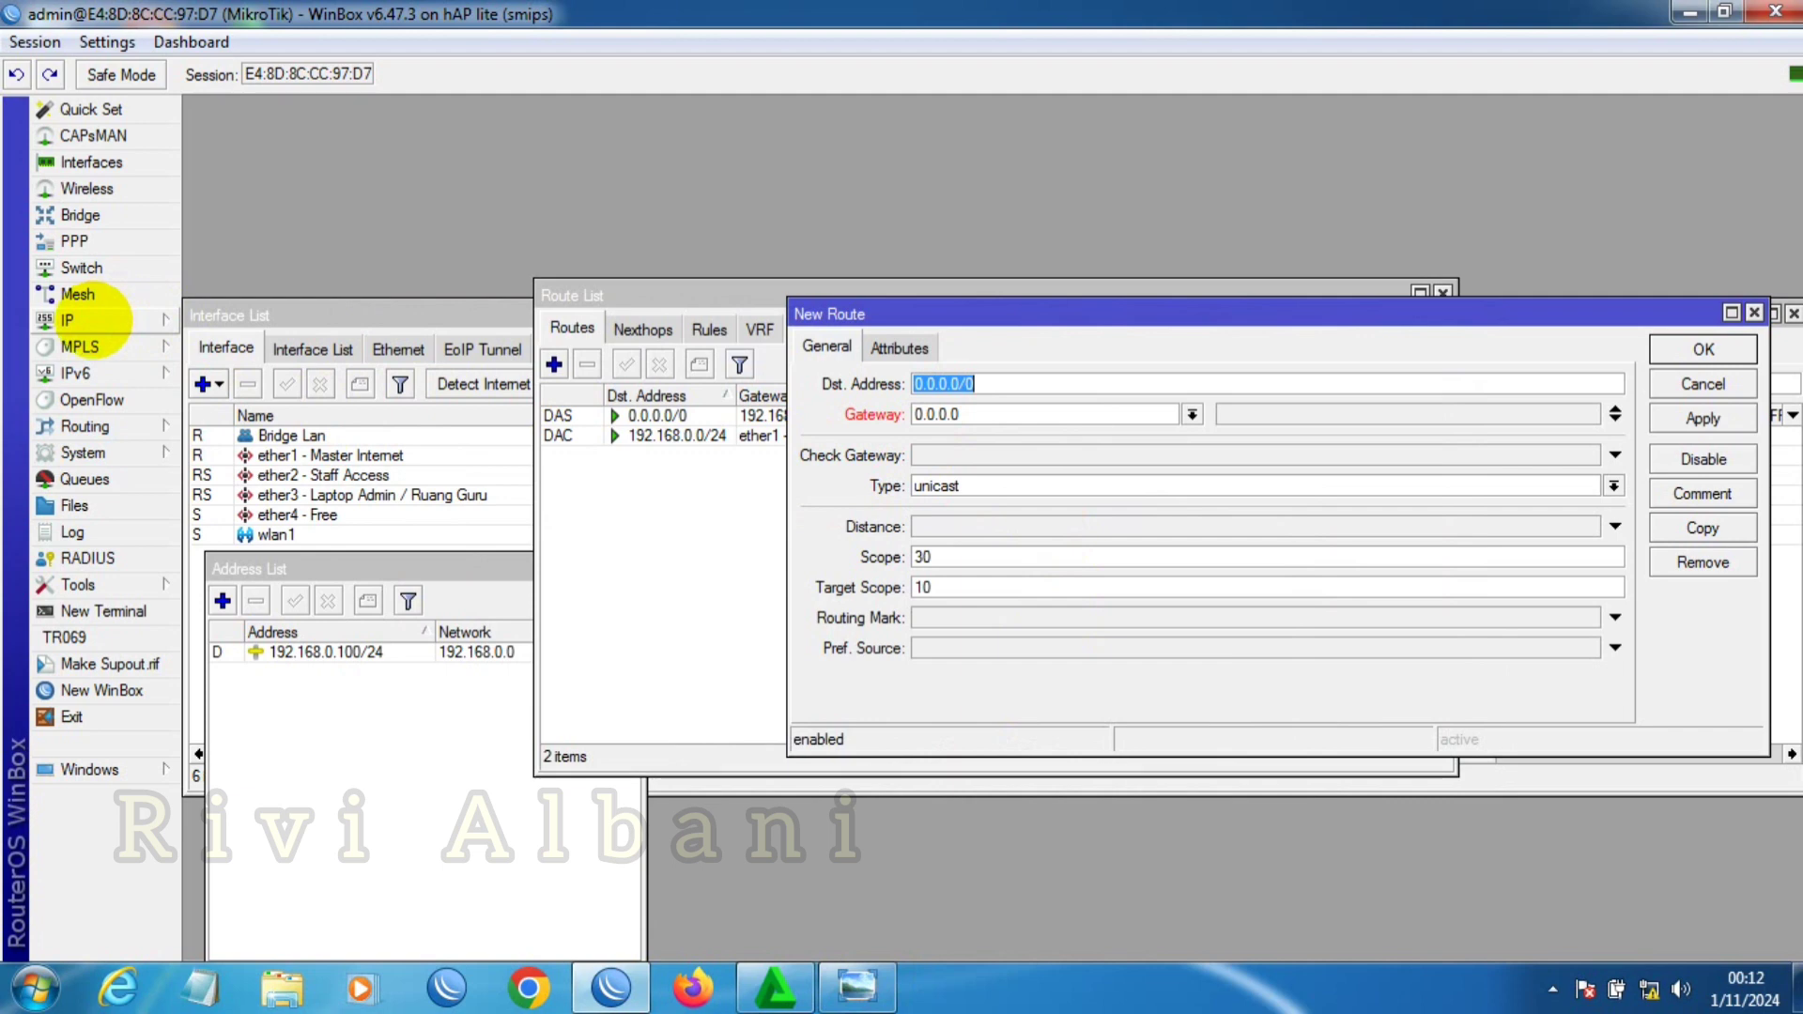
# Step: Copy the gateway address from the status of the "ether1 - Master Internet" DHCP client, and close the DHCP client windows
pyautogui.click(80, 319)
pyautogui.click(247, 427)
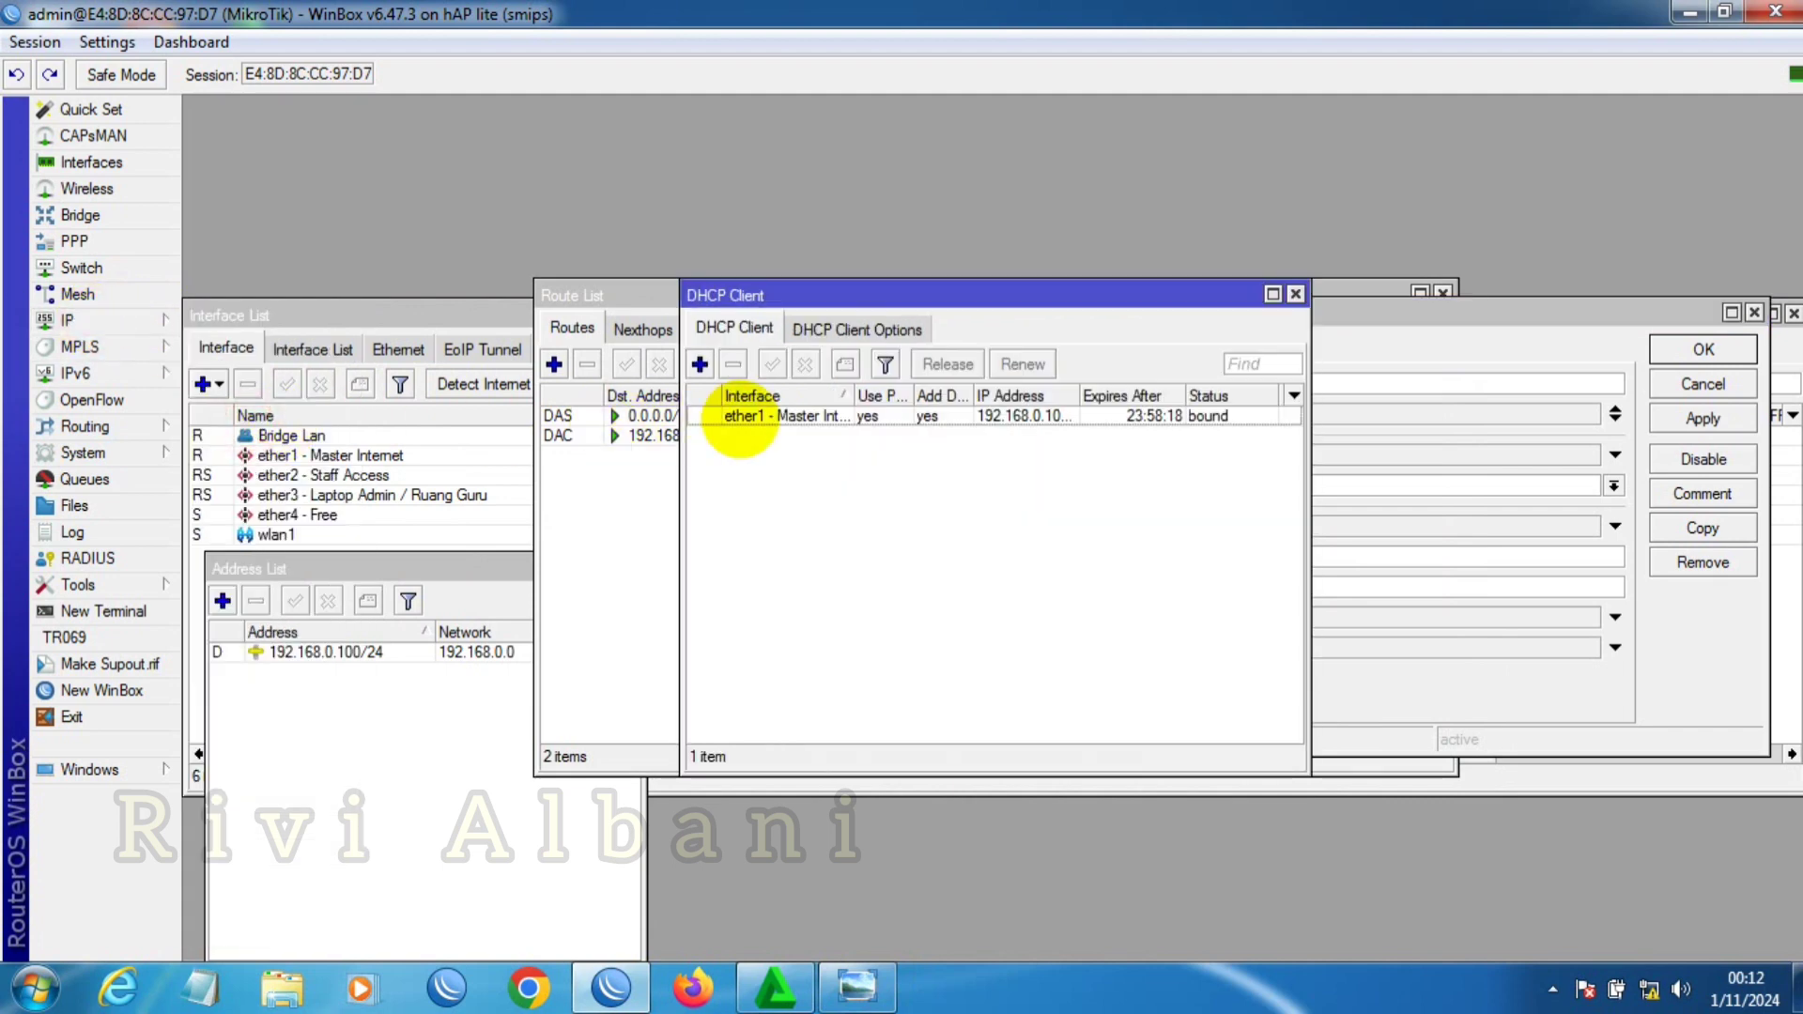
pyautogui.doubleClick(747, 416)
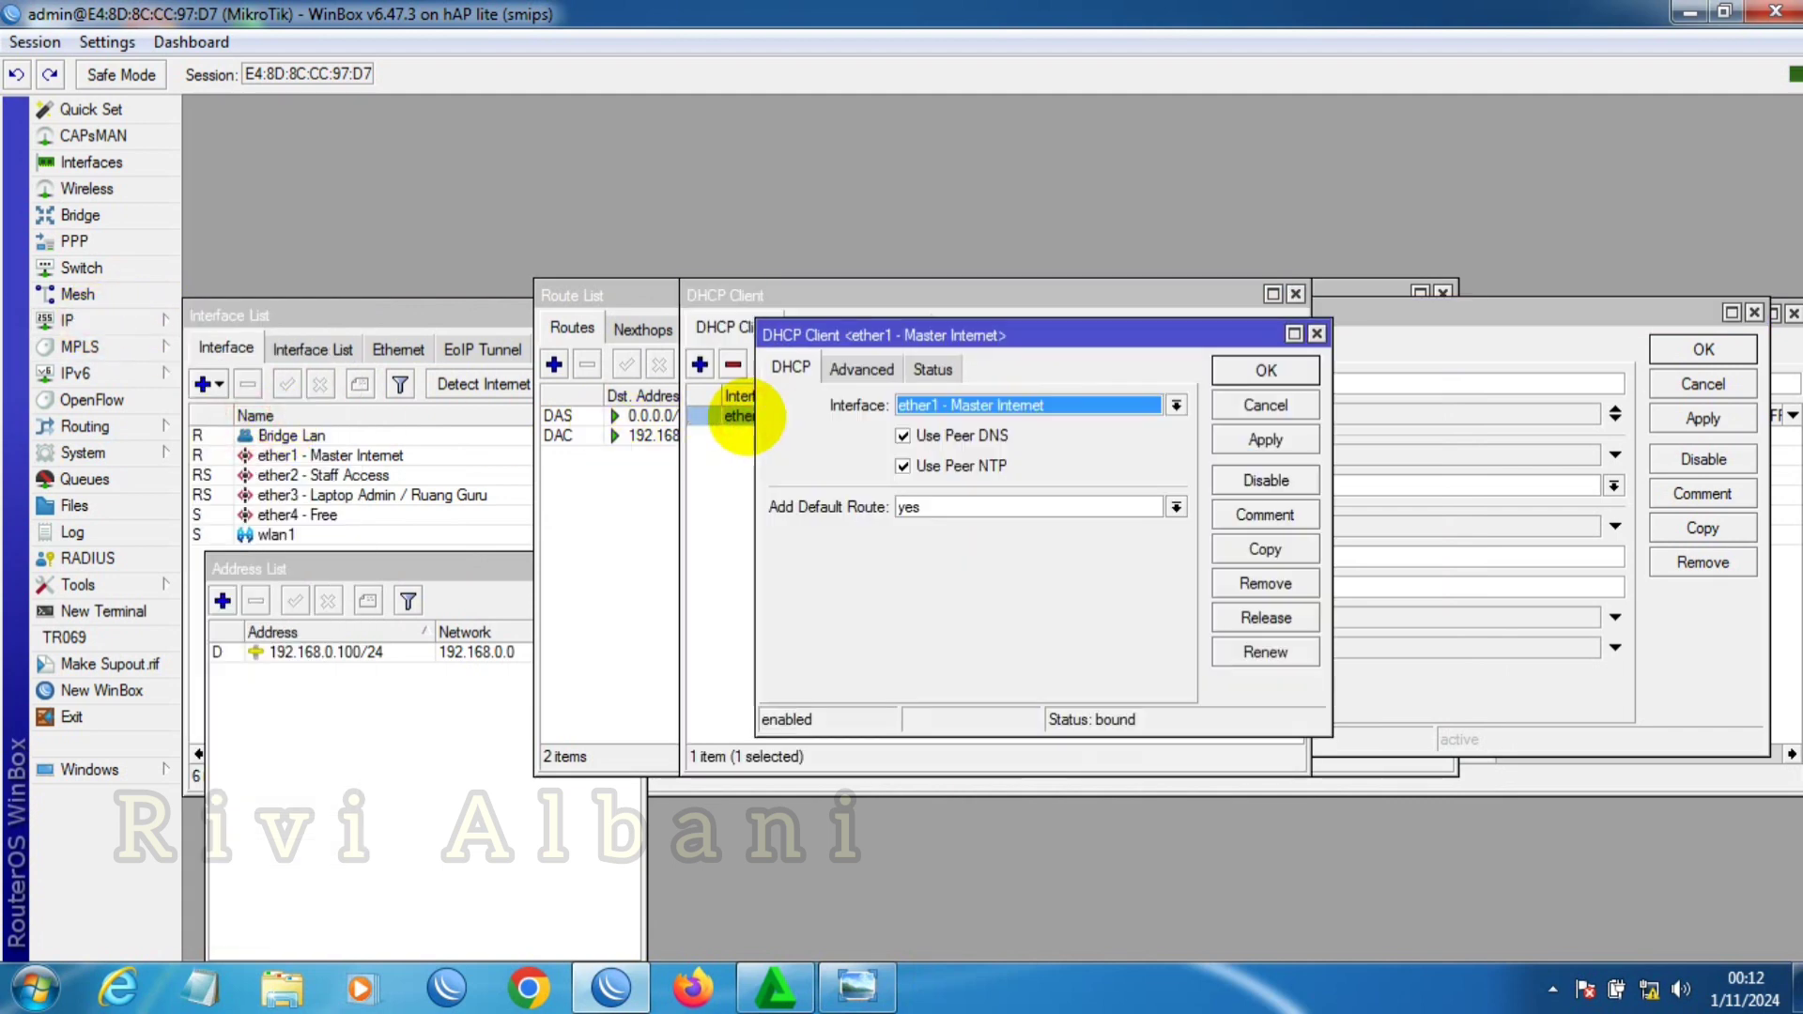
pyautogui.click(933, 369)
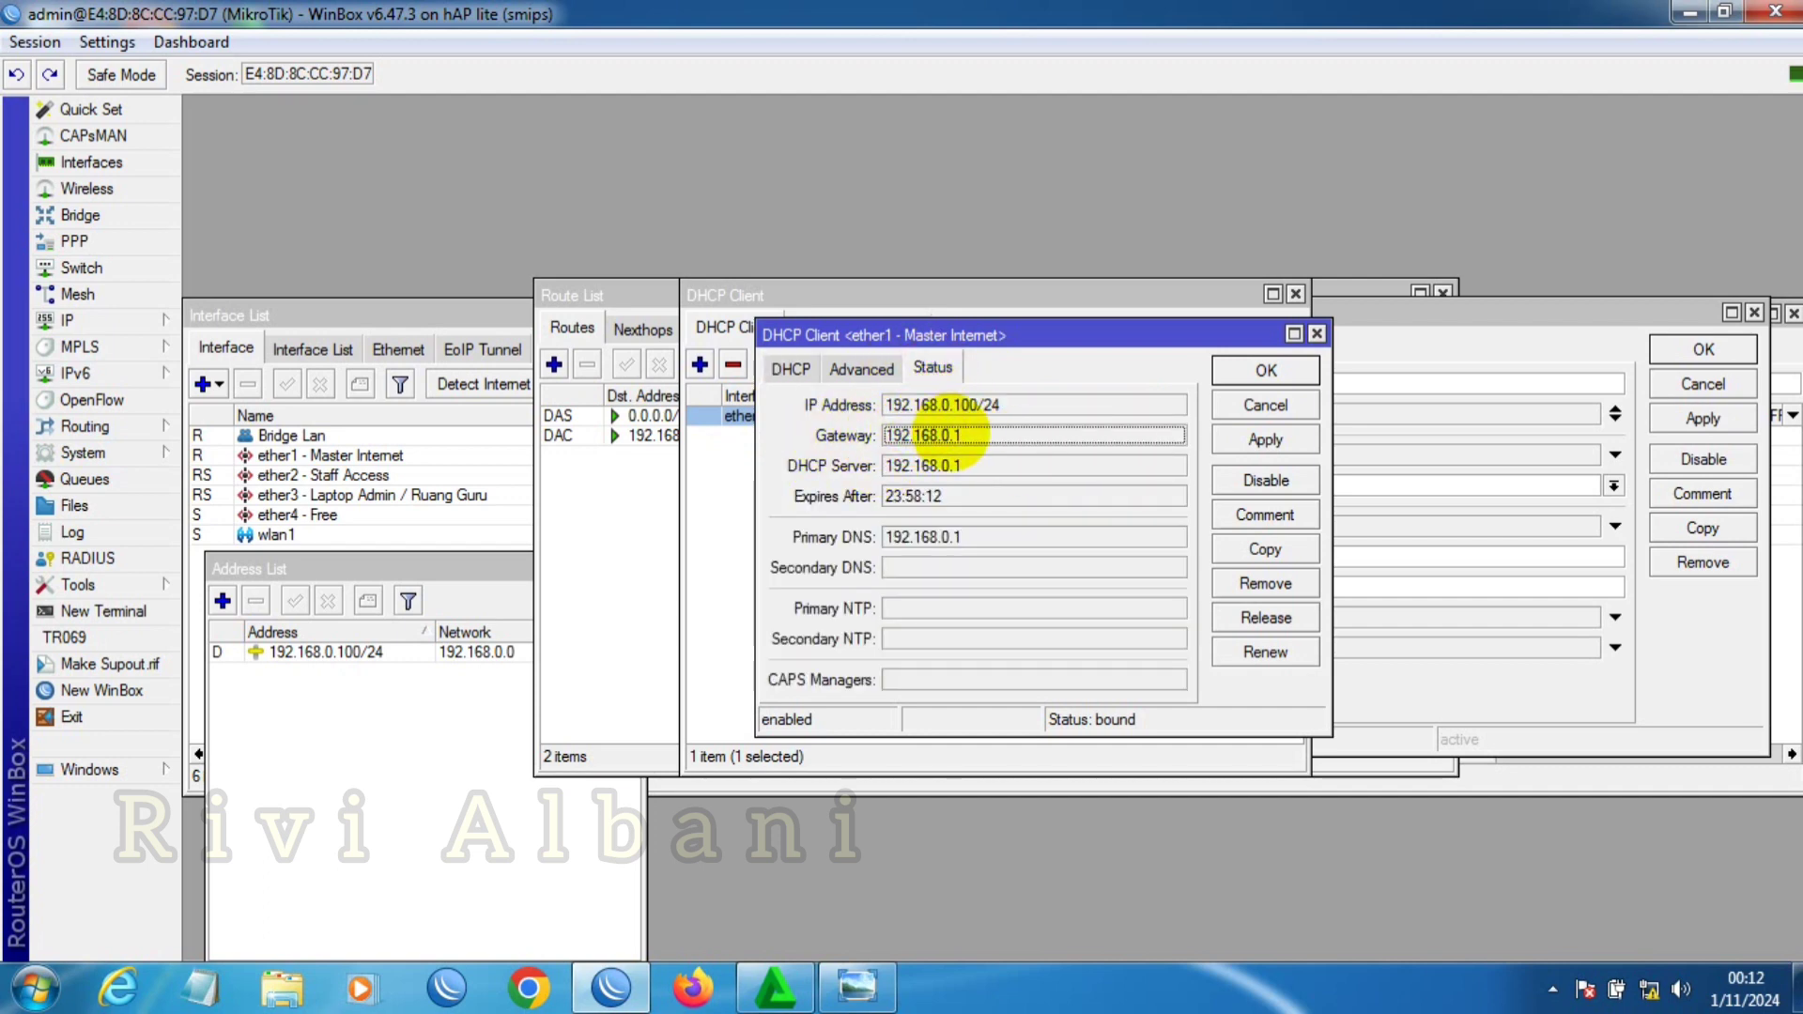
pyautogui.moveTo(972, 435); pyautogui.dragTo(817, 441)
pyautogui.rightClick(910, 435)
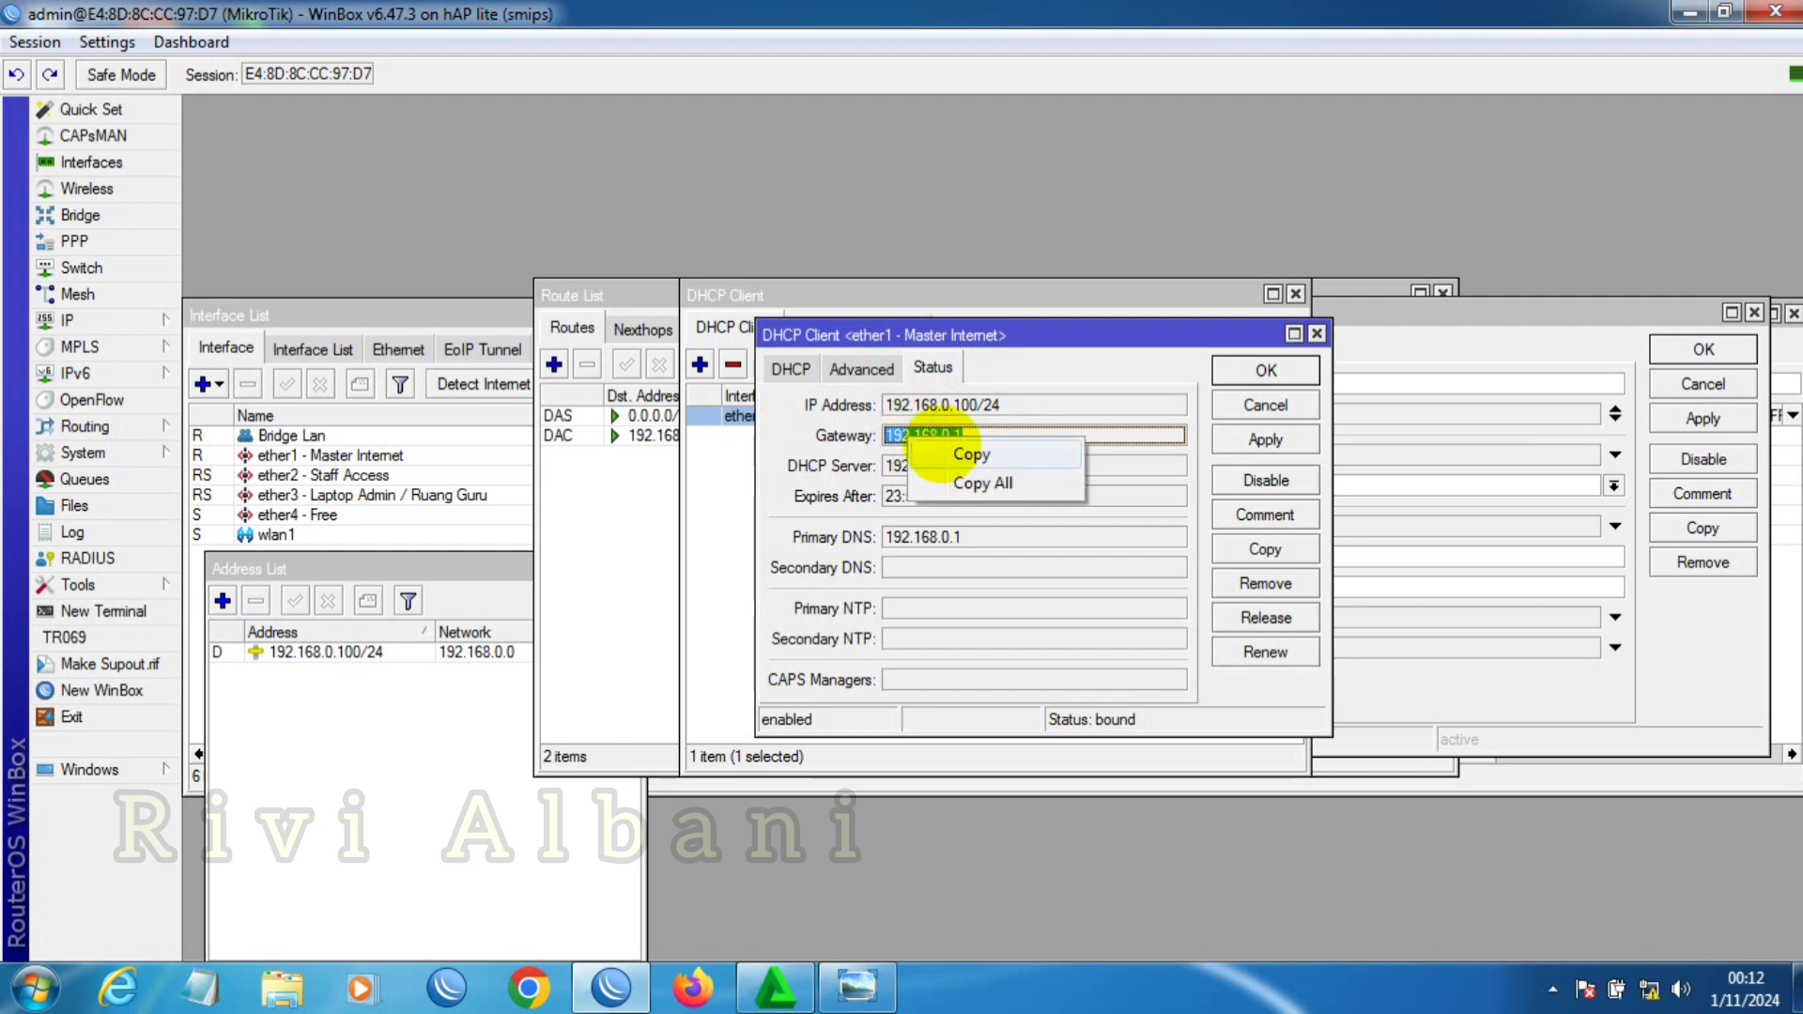
pyautogui.click(968, 454)
pyautogui.click(1244, 369)
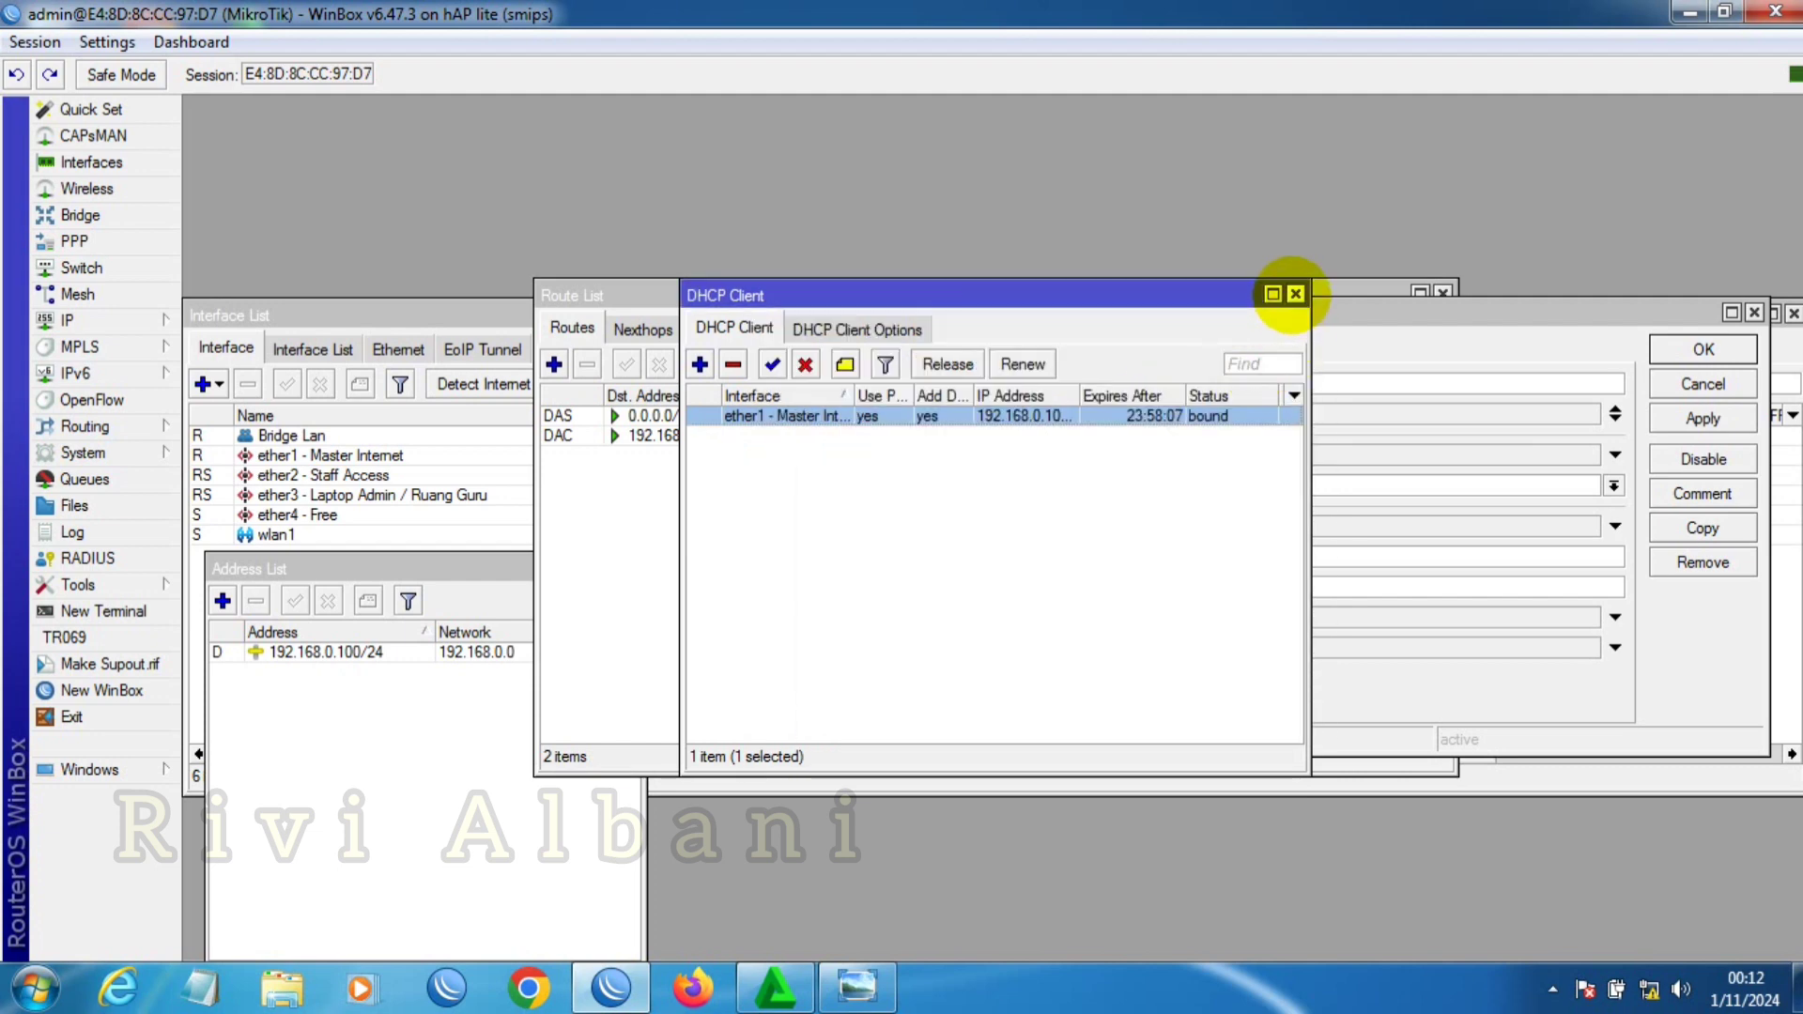
pyautogui.click(1294, 294)
# Step: Paste 192.168.0.1 as the new route's gateway, save the route and close the route list
pyautogui.moveTo(986, 415); pyautogui.dragTo(869, 414)
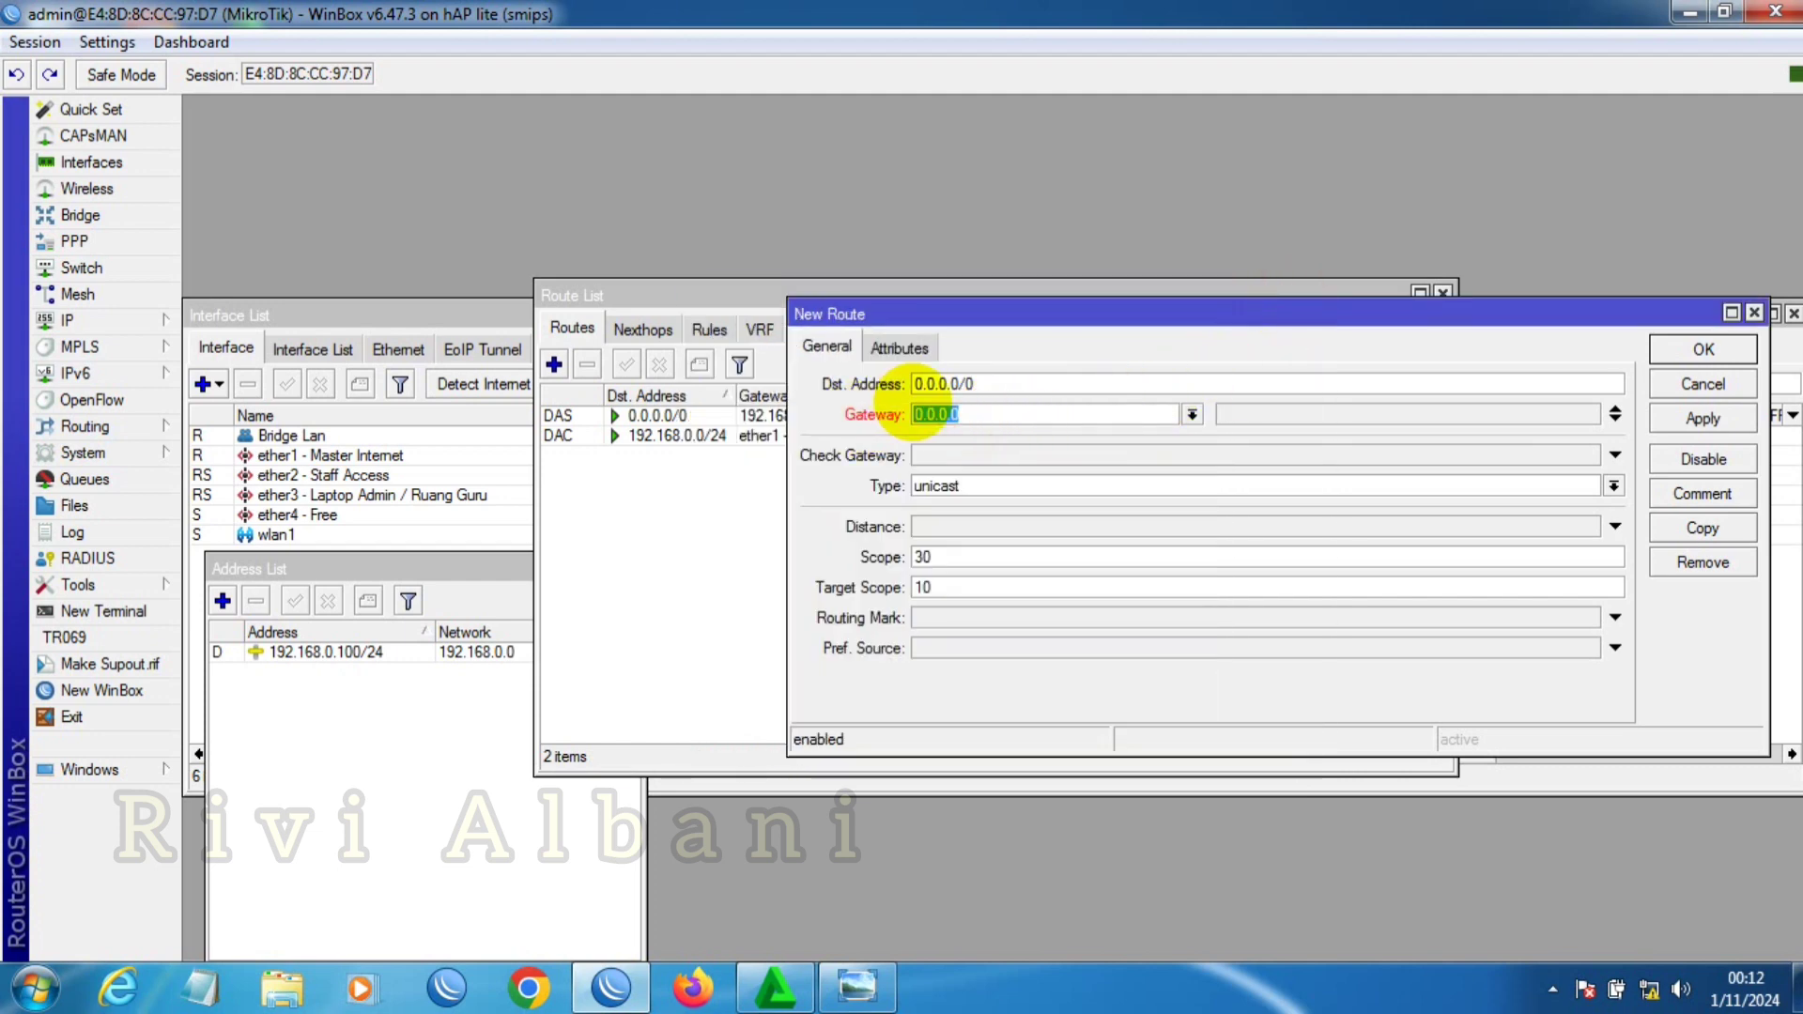
pyautogui.rightClick(934, 413)
pyautogui.click(997, 481)
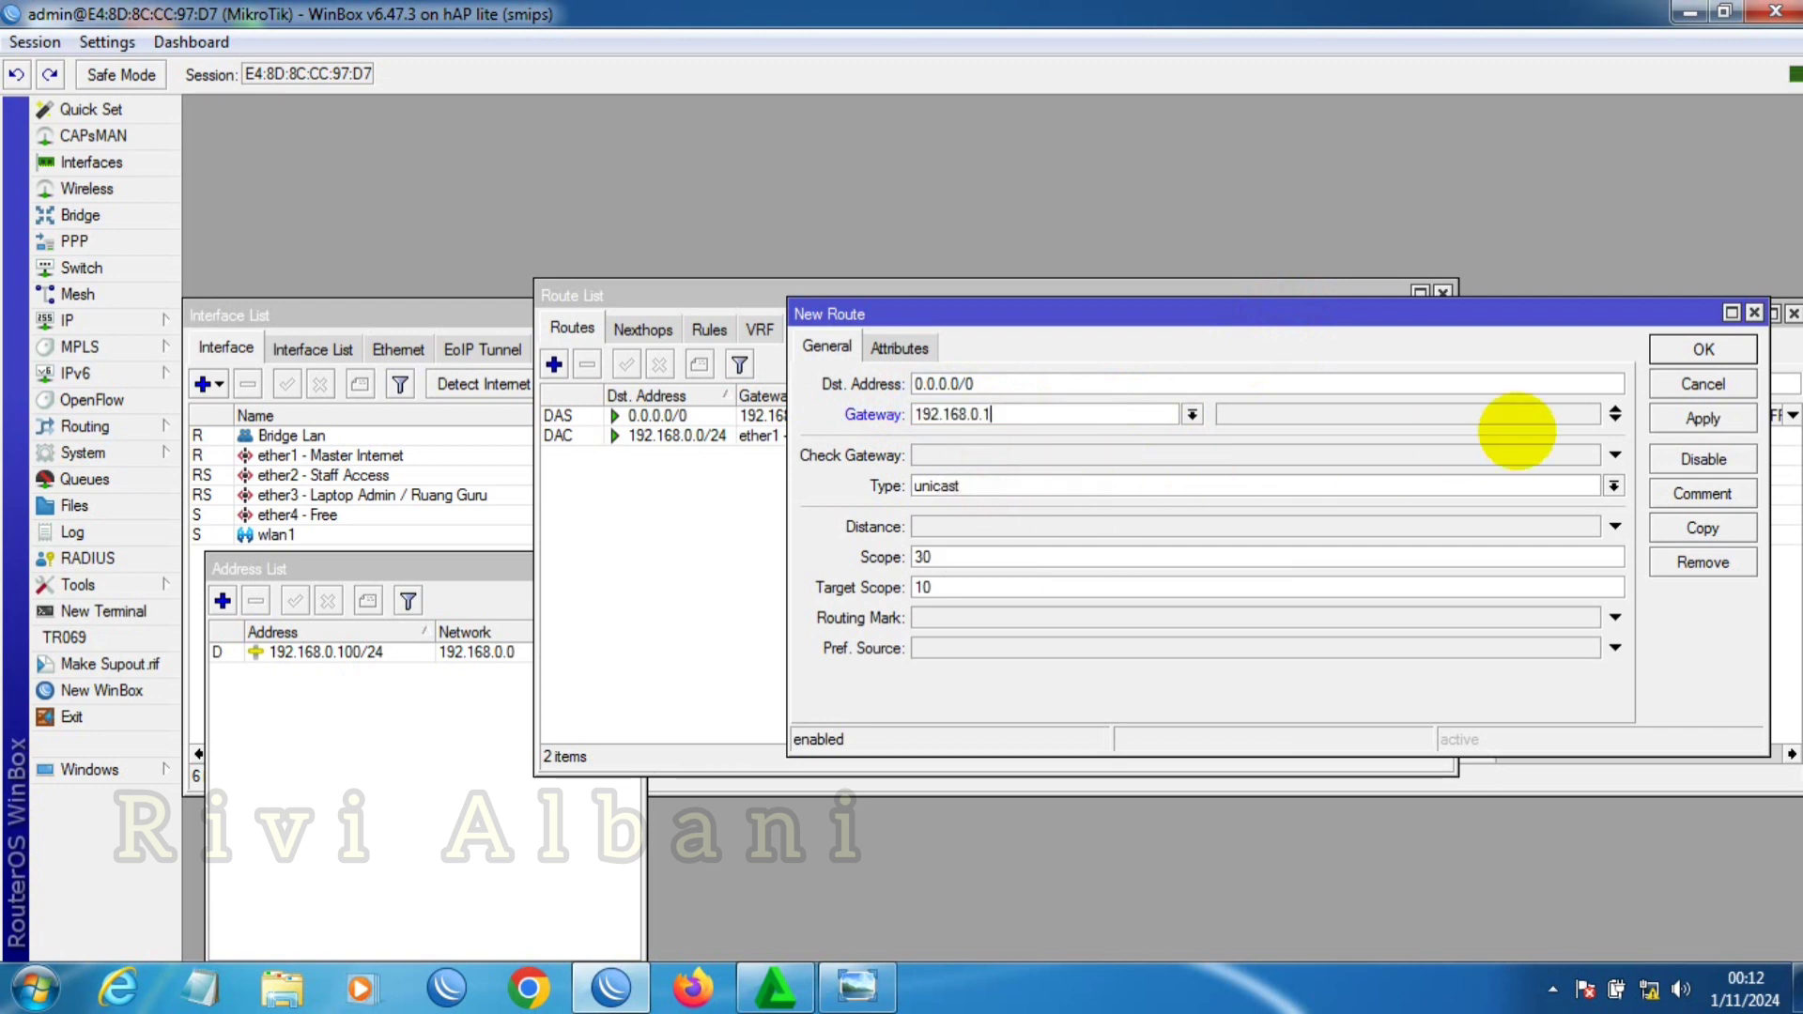
pyautogui.click(1695, 418)
pyautogui.click(1690, 348)
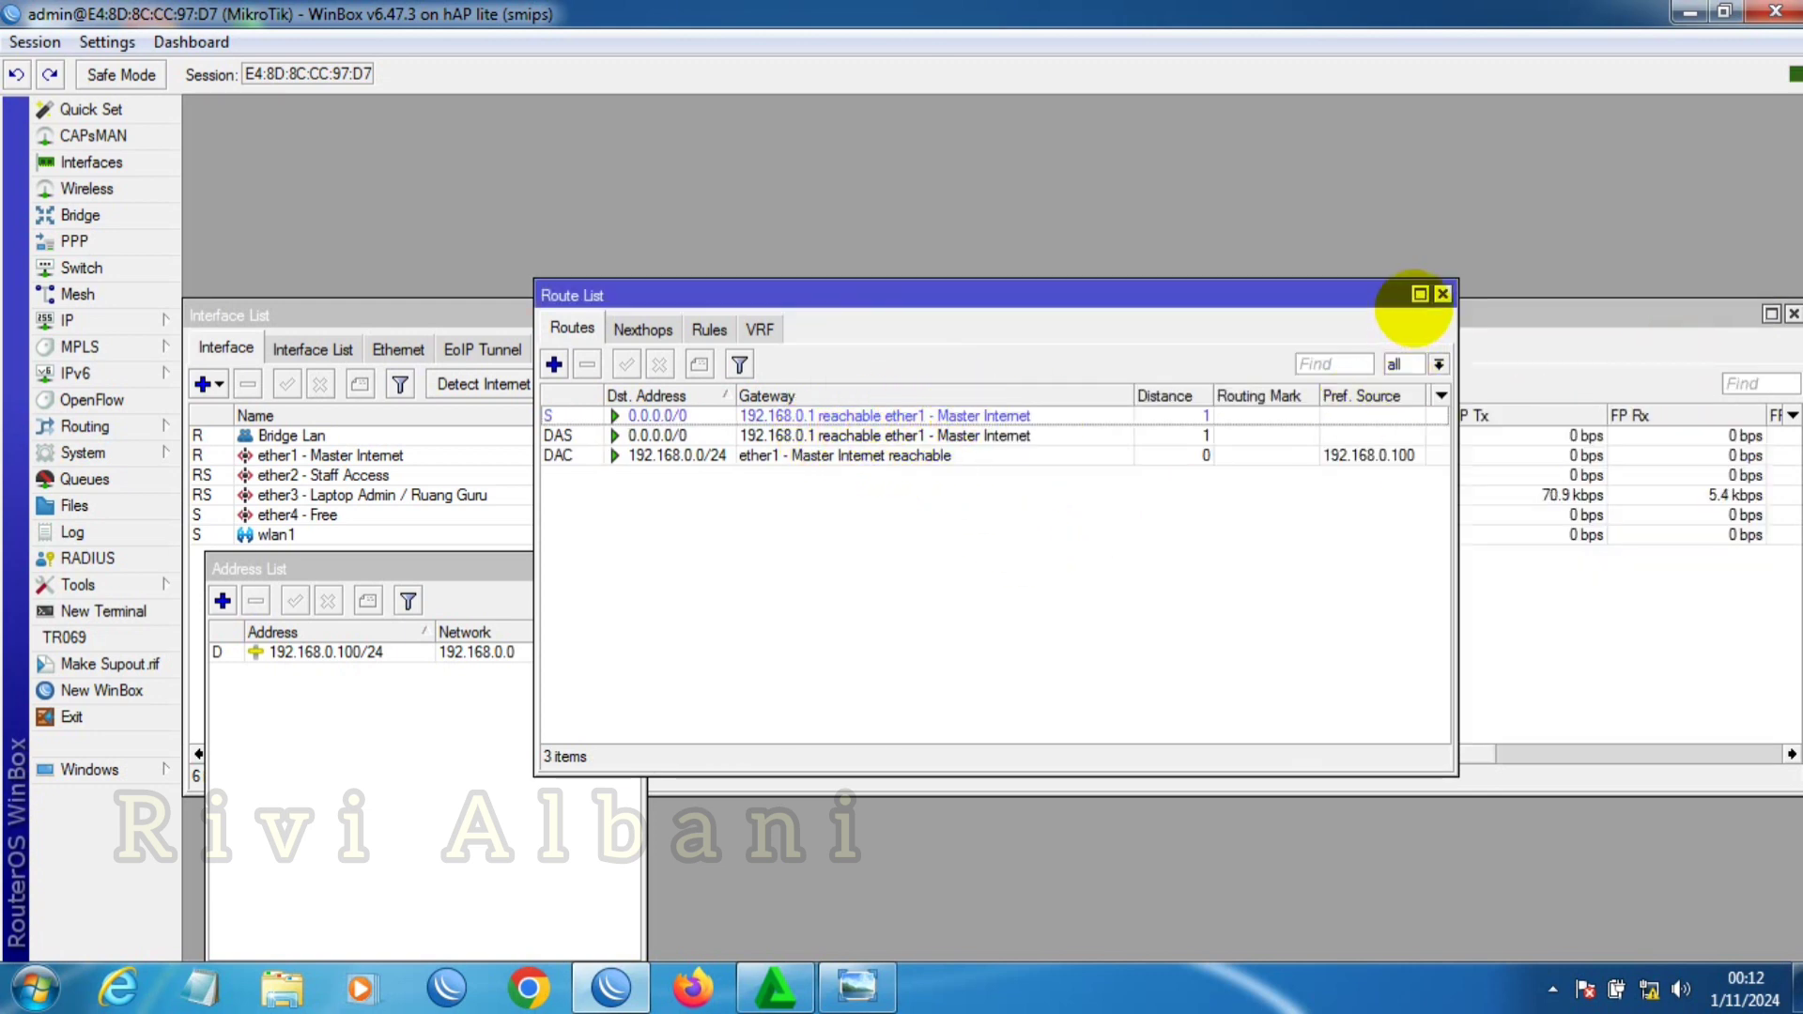
pyautogui.click(1443, 294)
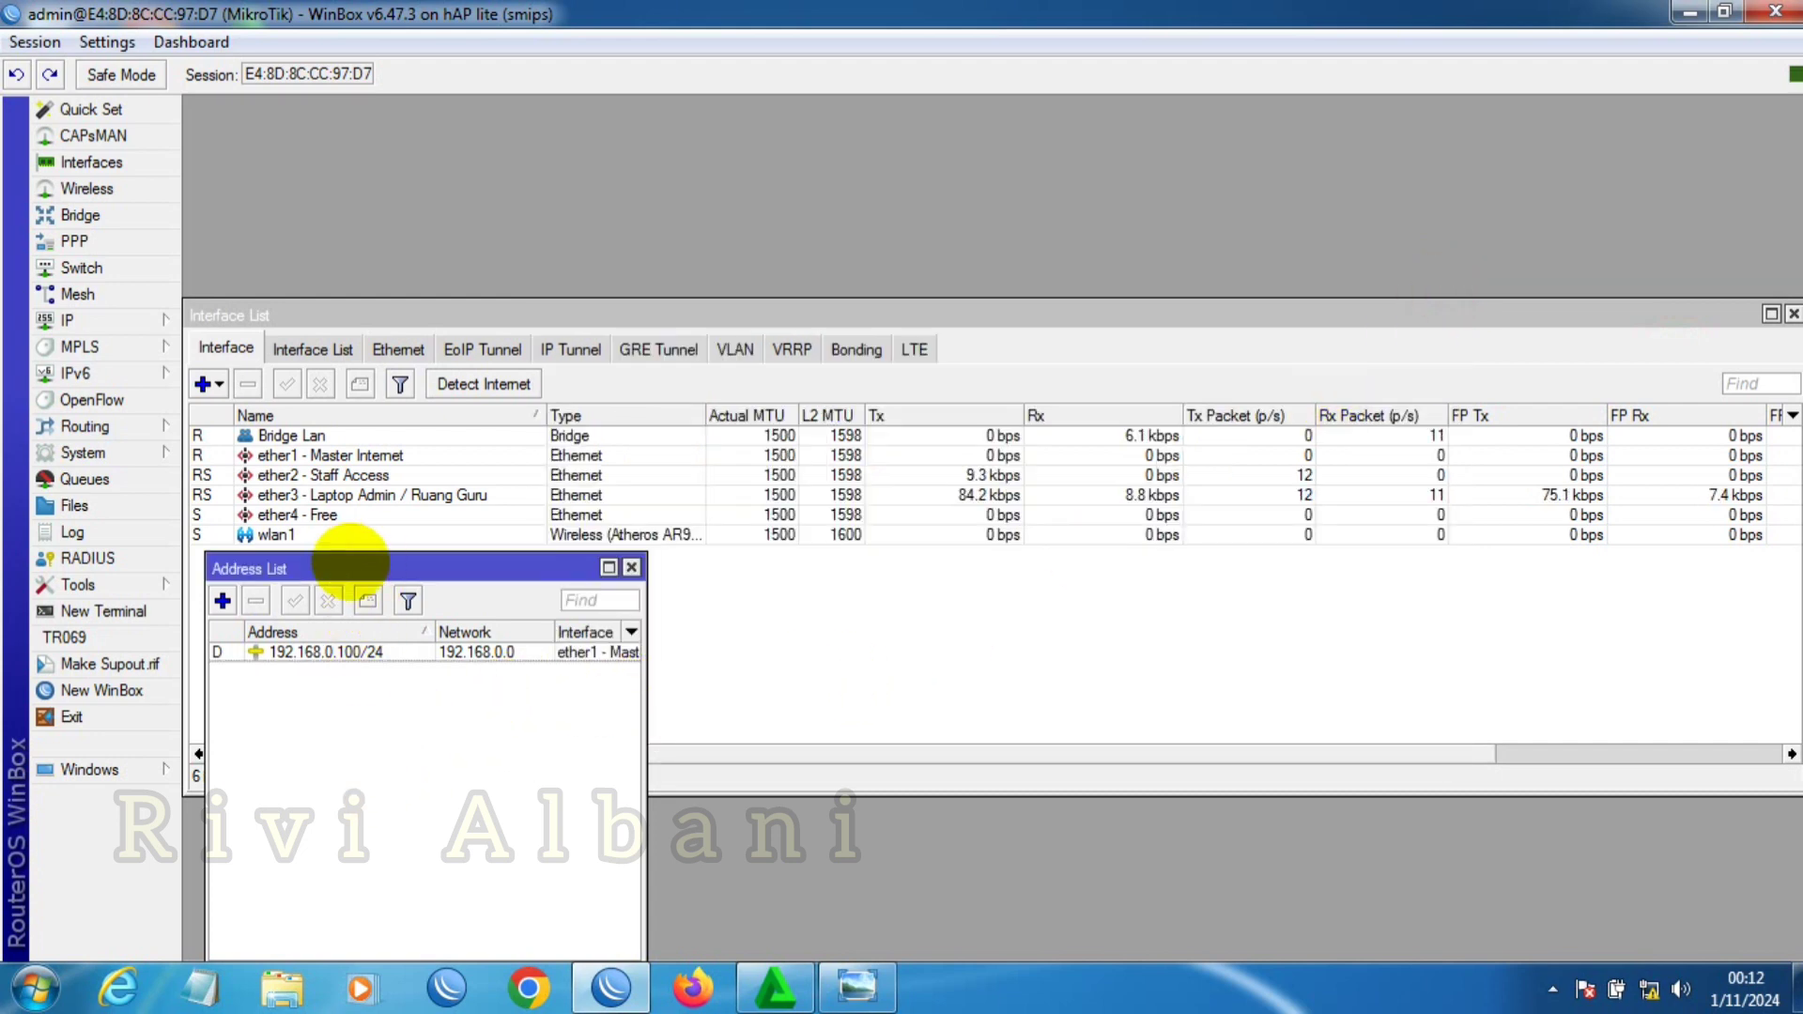
# Step: Reposition the address list window and review the planned LAN addresses in the "my htb methode" network diagram
pyautogui.moveTo(340, 569); pyautogui.dragTo(425, 564)
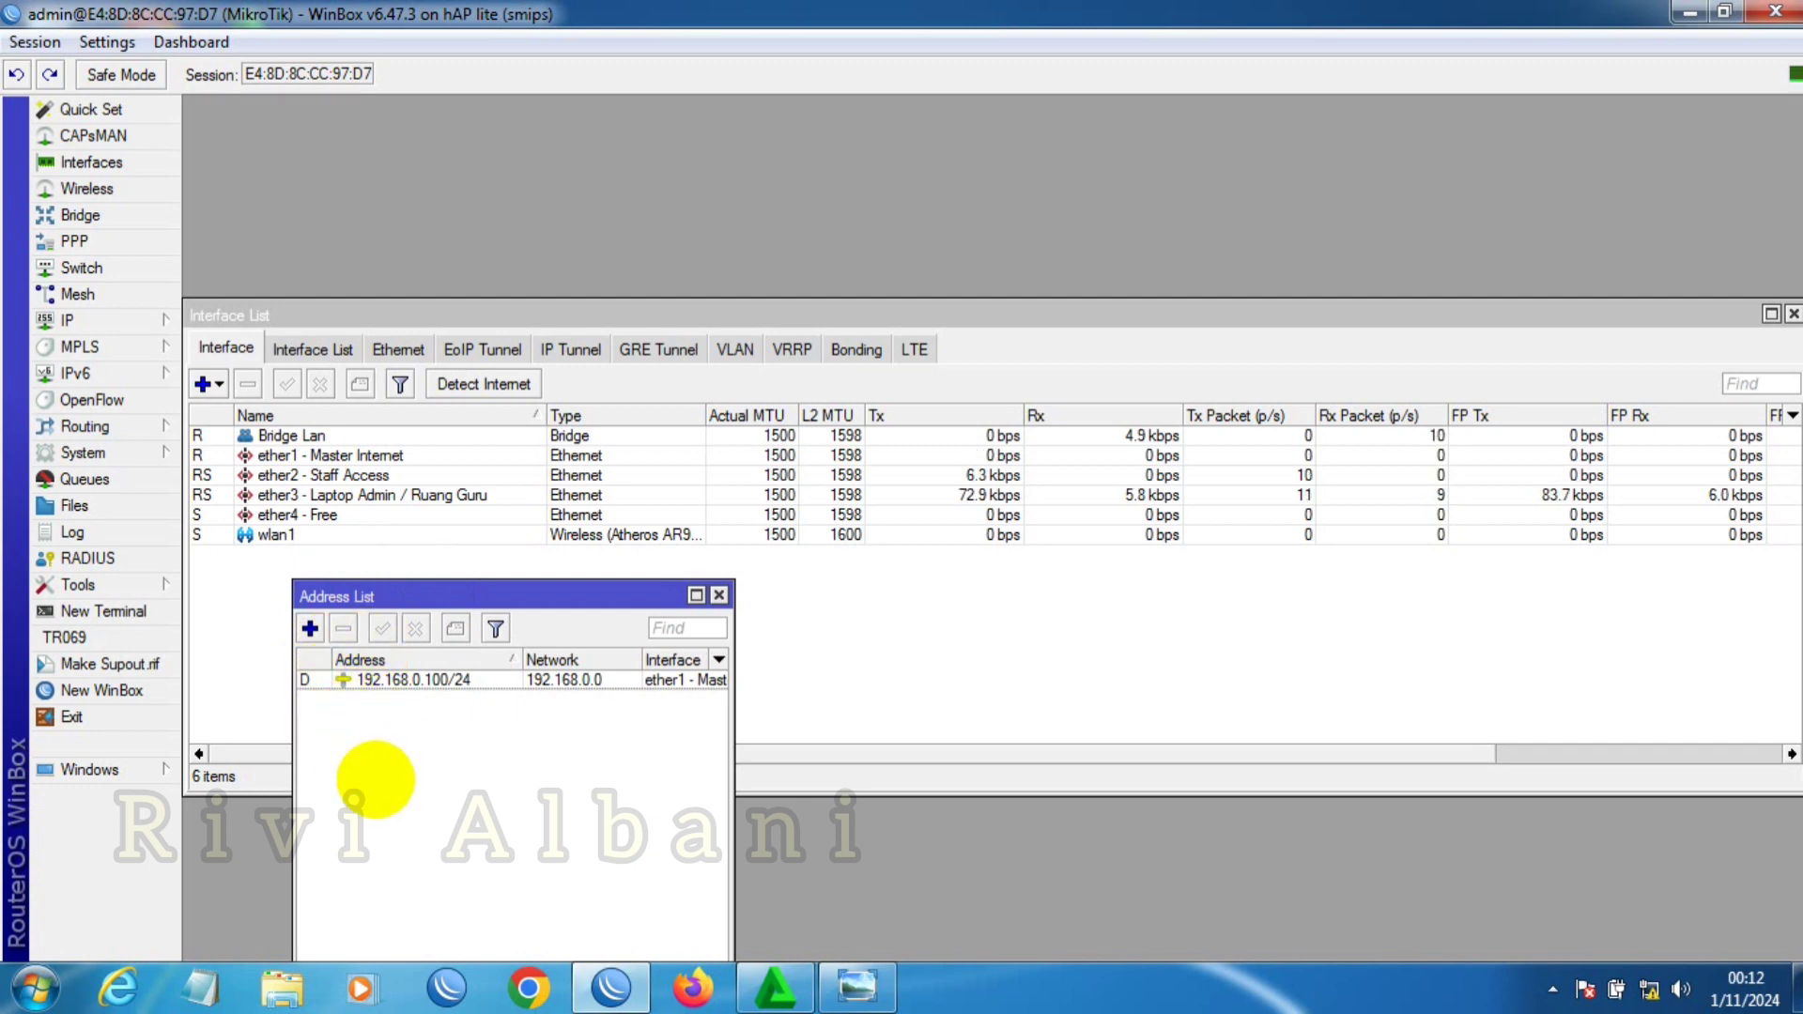
pyautogui.click(850, 981)
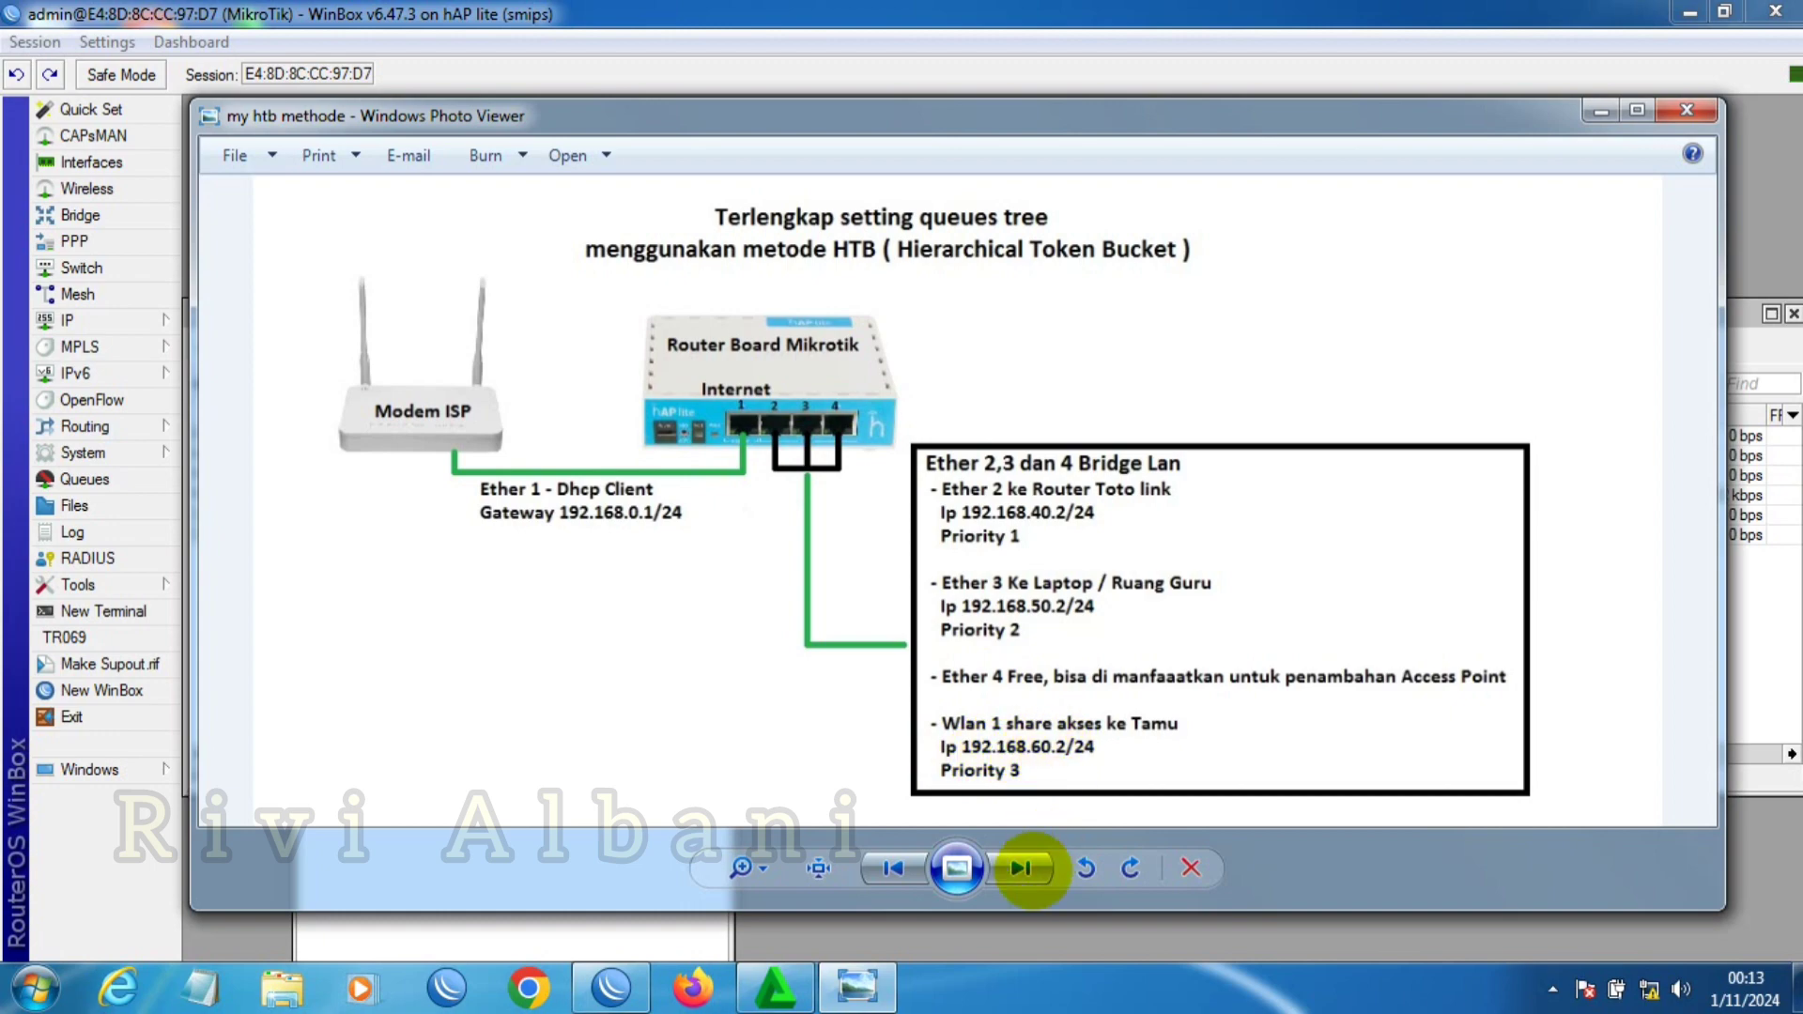
pyautogui.click(845, 988)
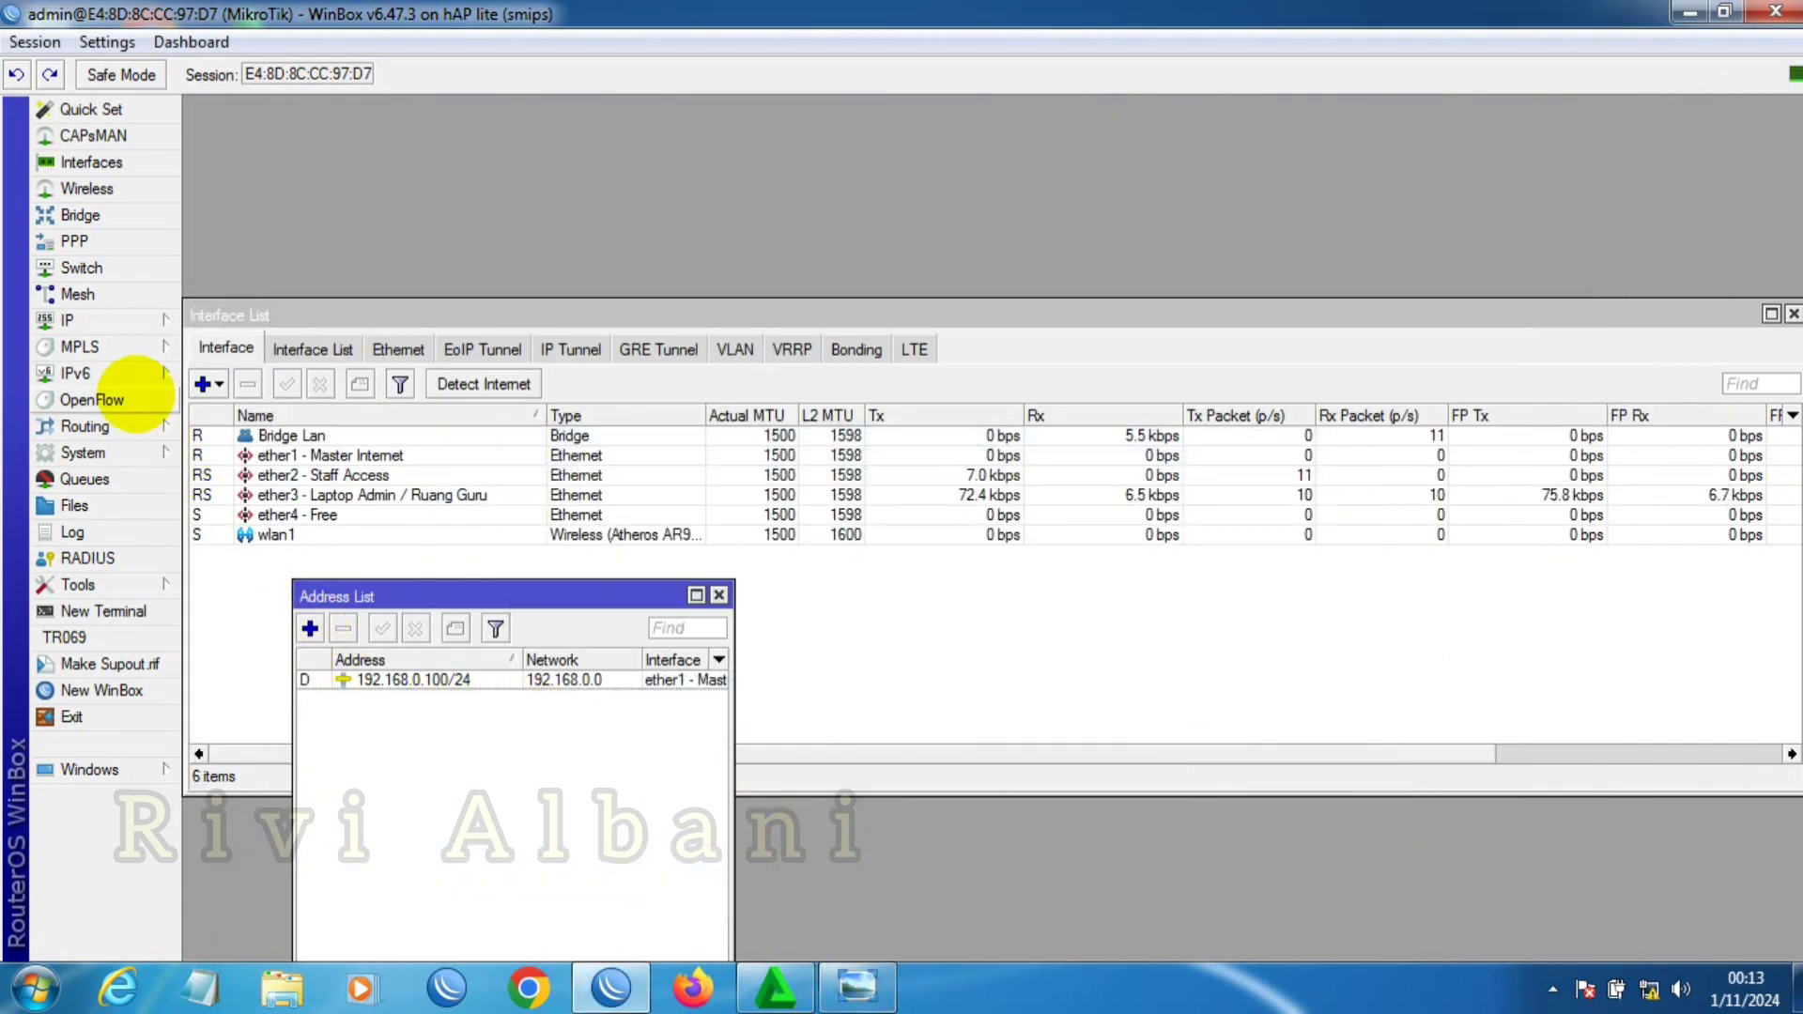
# Step: Add the IP address 192.168.40.1/24 to the Bridge Lan interface and save it
pyautogui.click(70, 320)
pyautogui.click(235, 375)
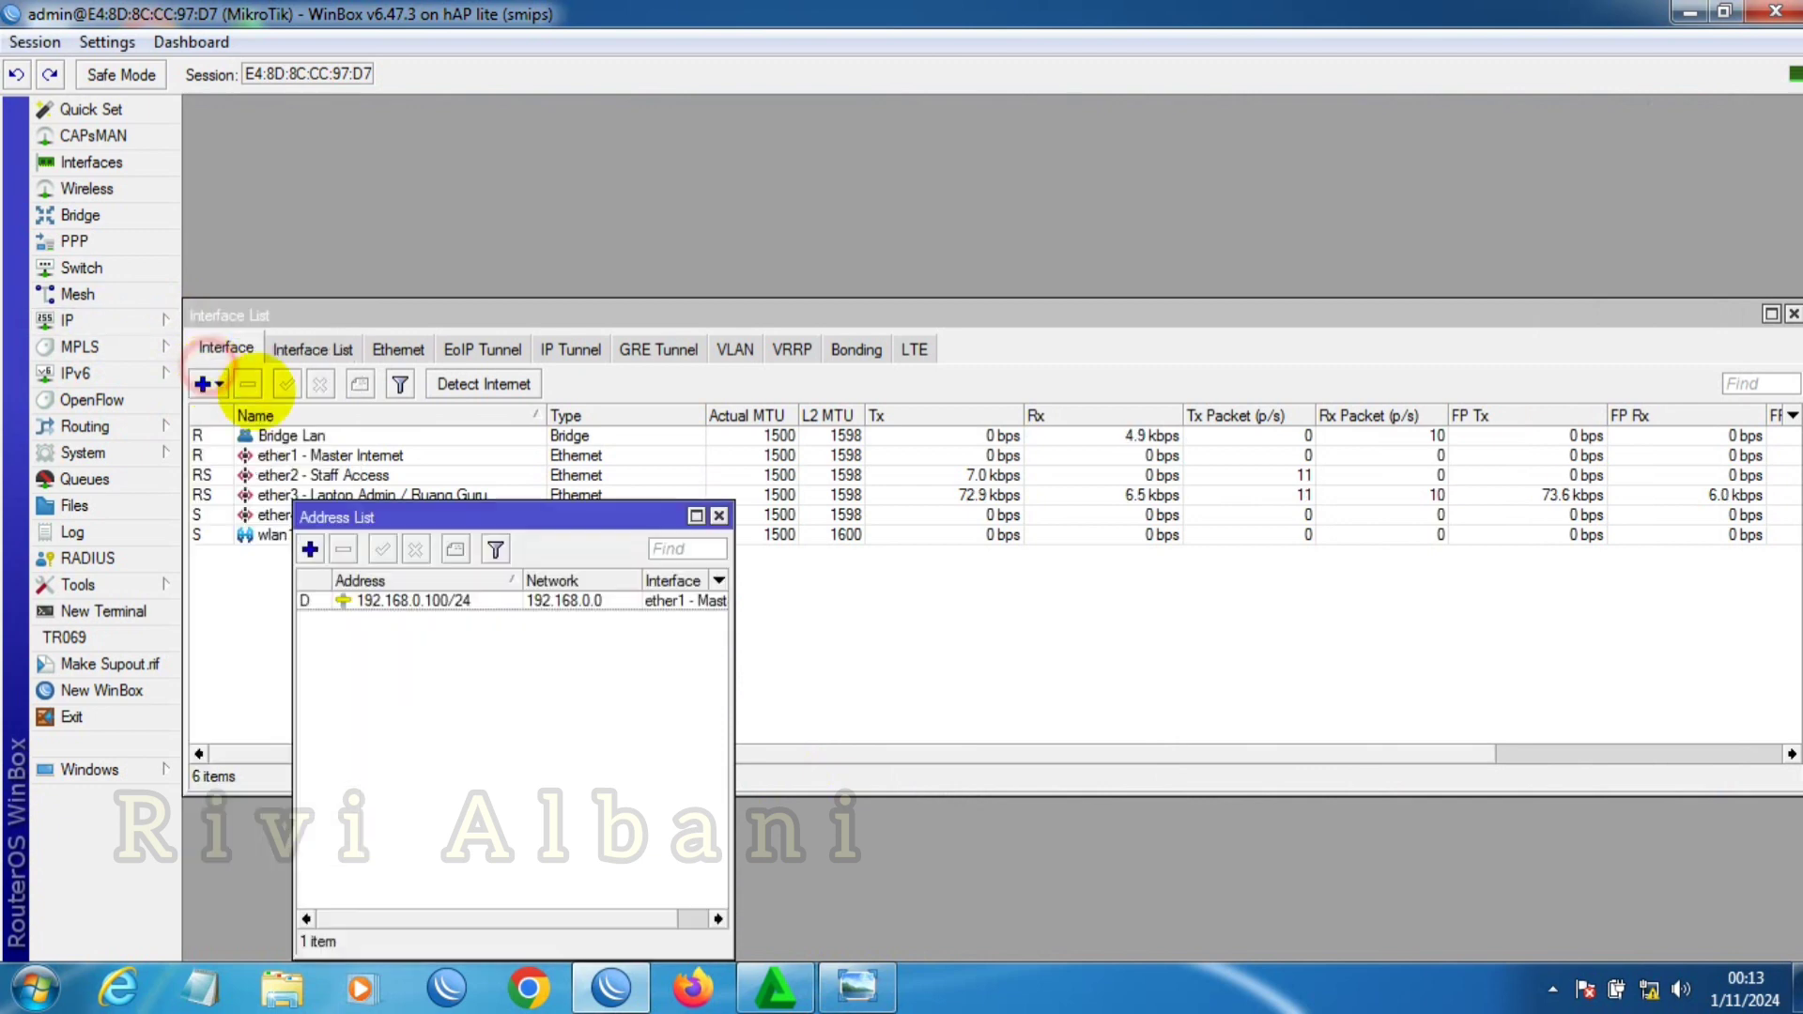
pyautogui.click(309, 548)
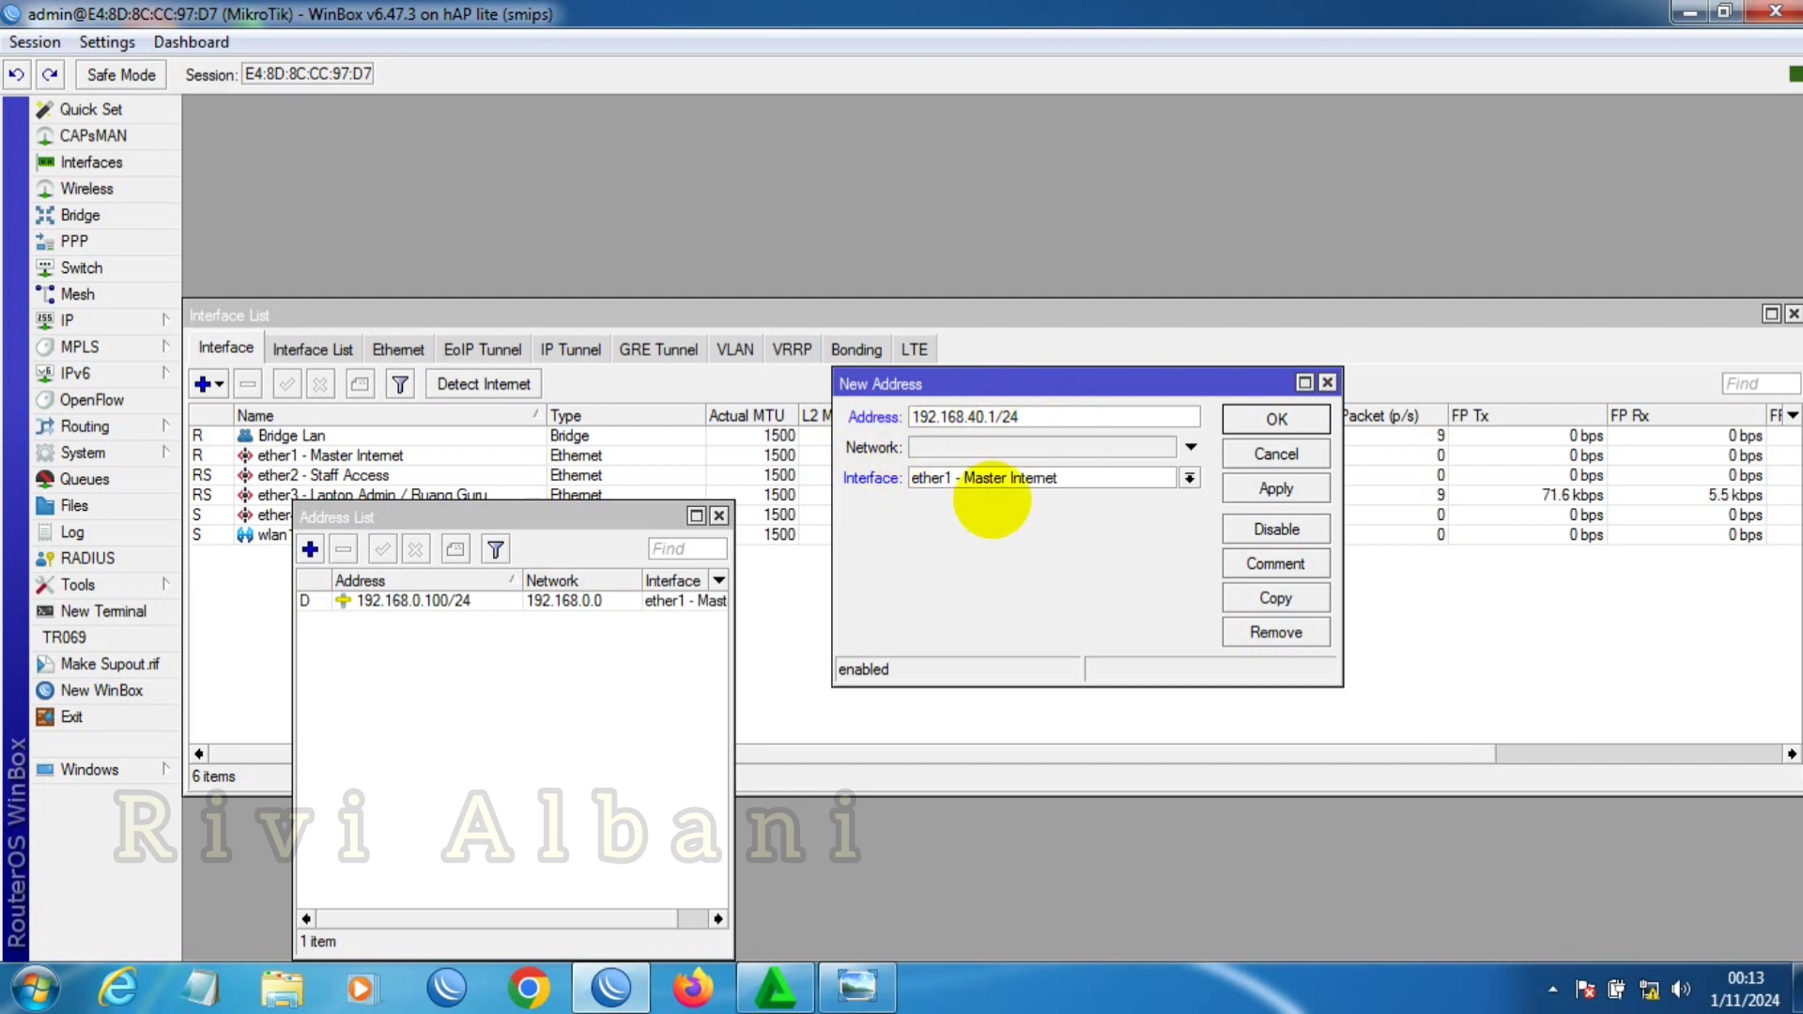
pyautogui.click(1189, 478)
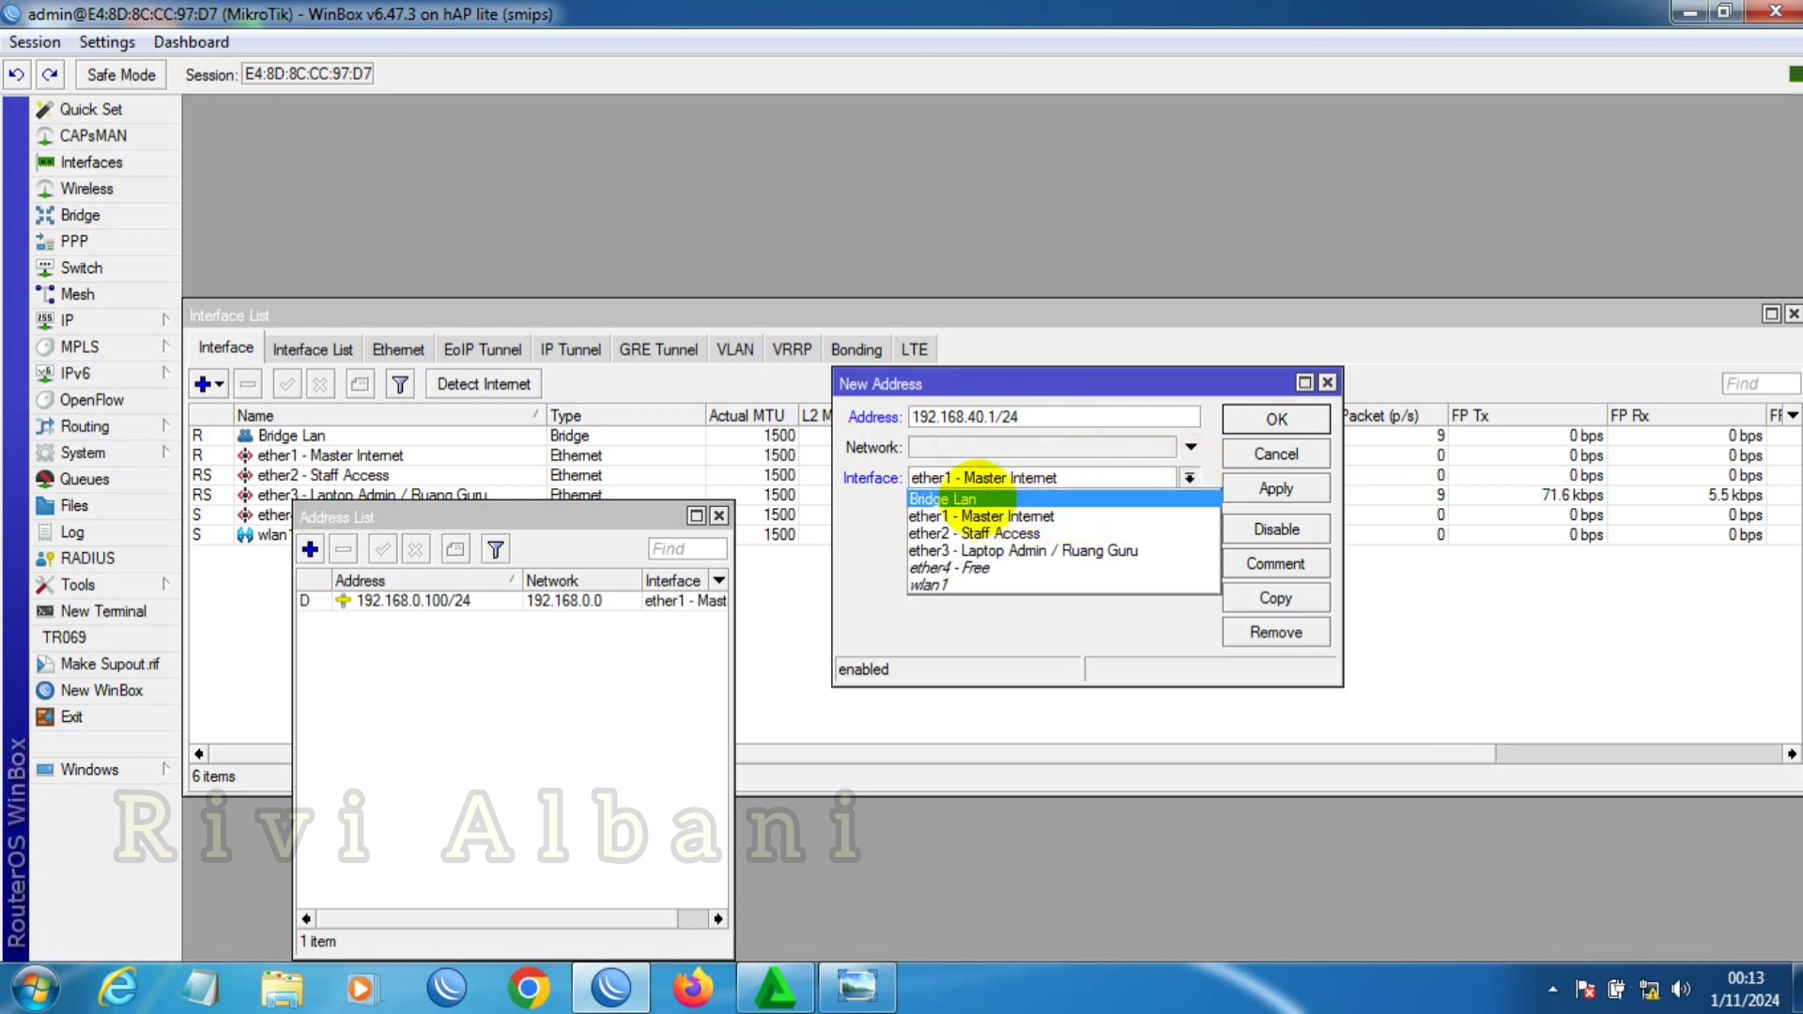
pyautogui.click(976, 498)
pyautogui.click(1274, 488)
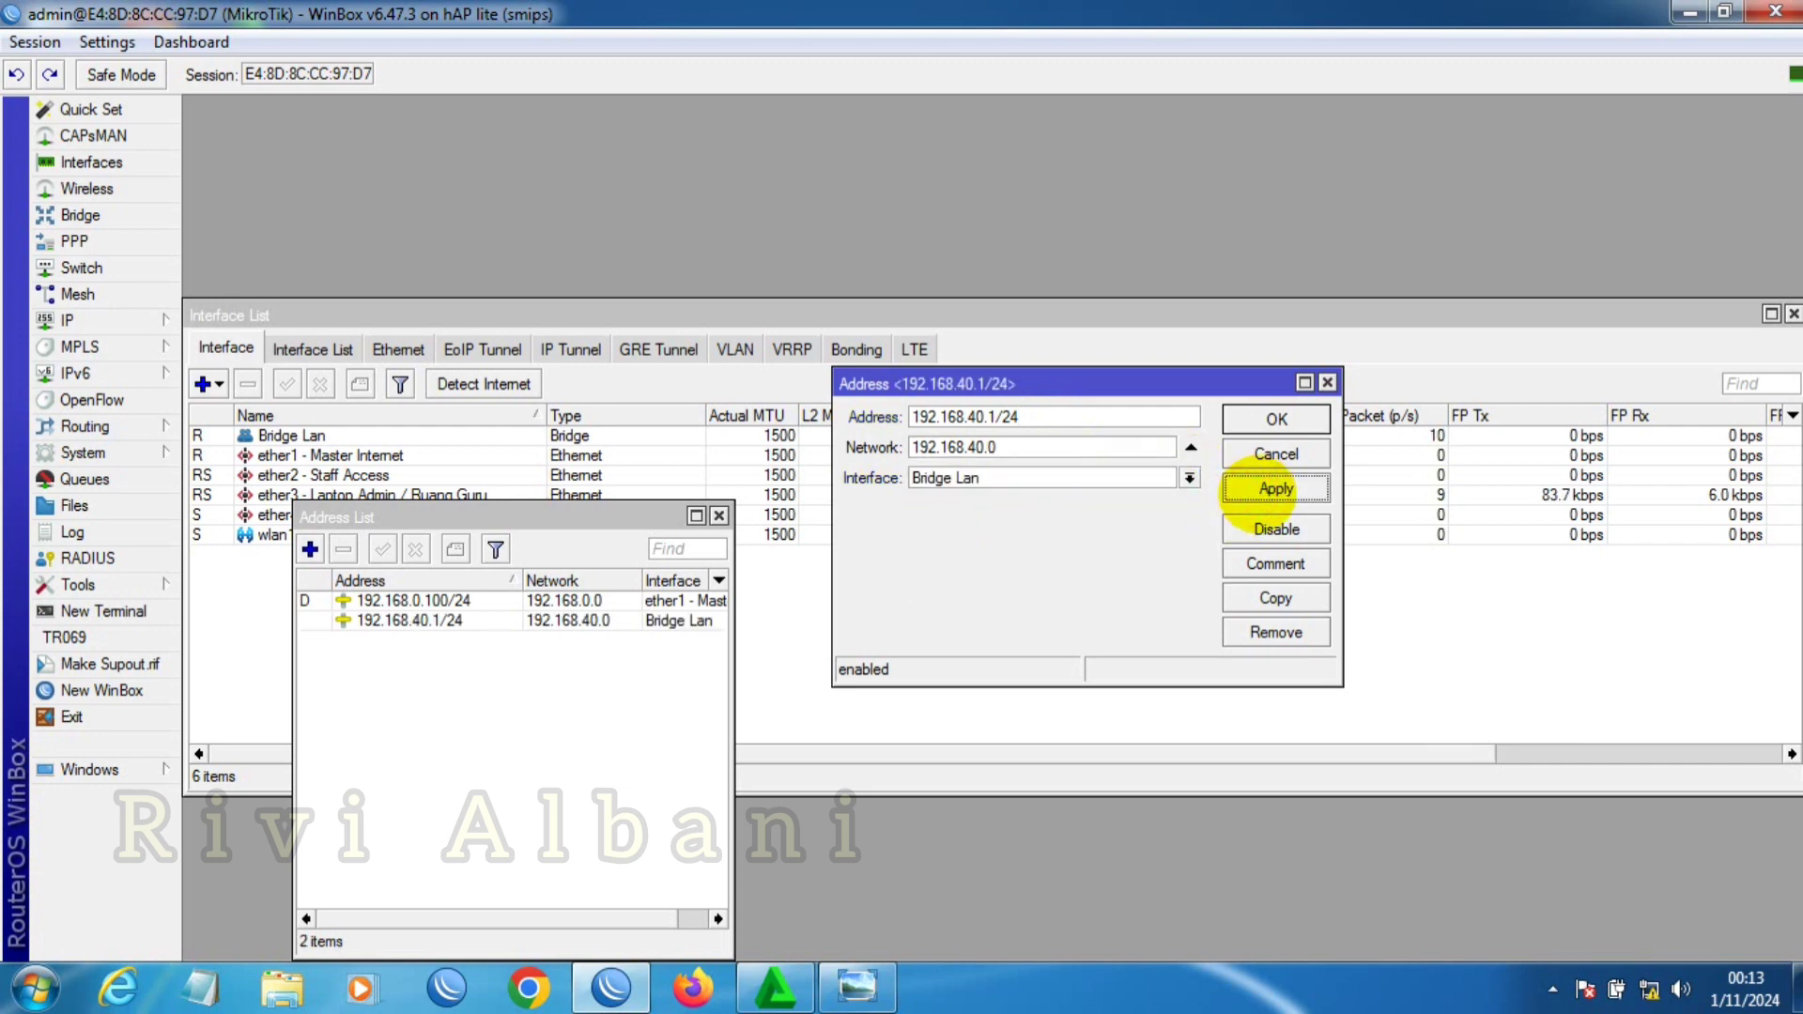
pyautogui.click(1274, 418)
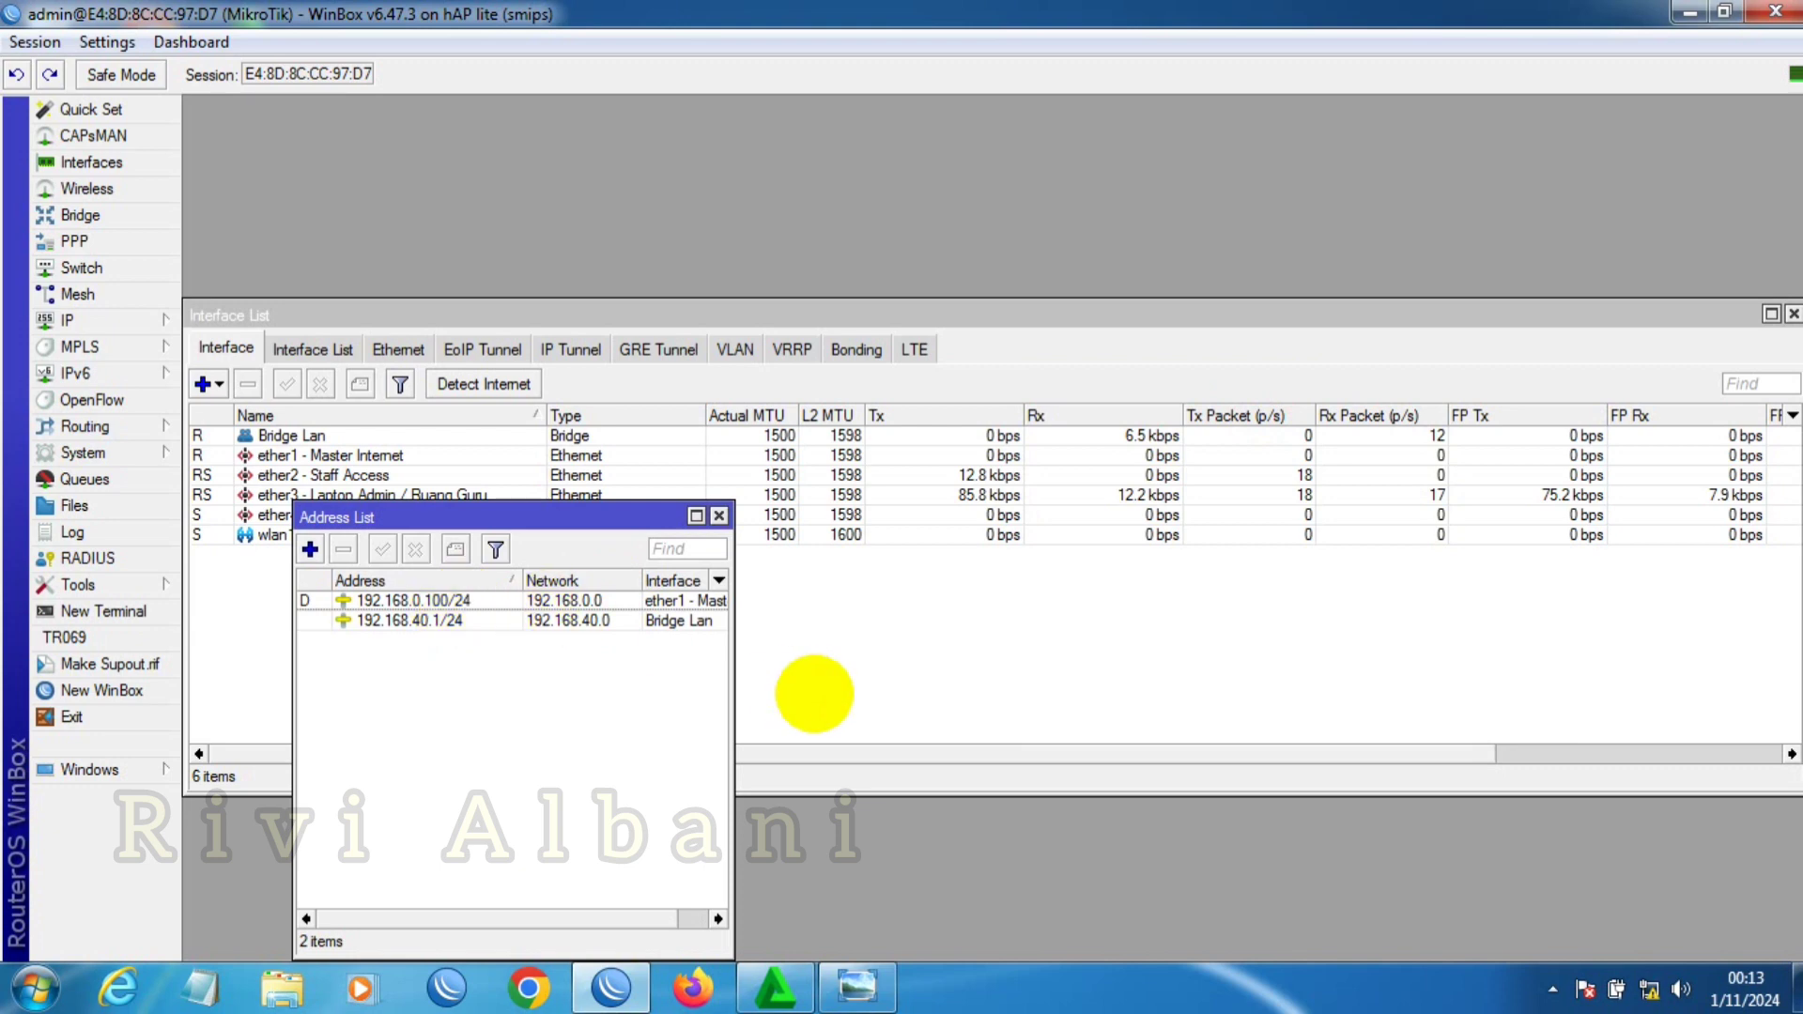
# Step: Widen the address list window and check the ether 3 address plan in the network diagram
pyautogui.moveTo(732, 695); pyautogui.dragTo(881, 696)
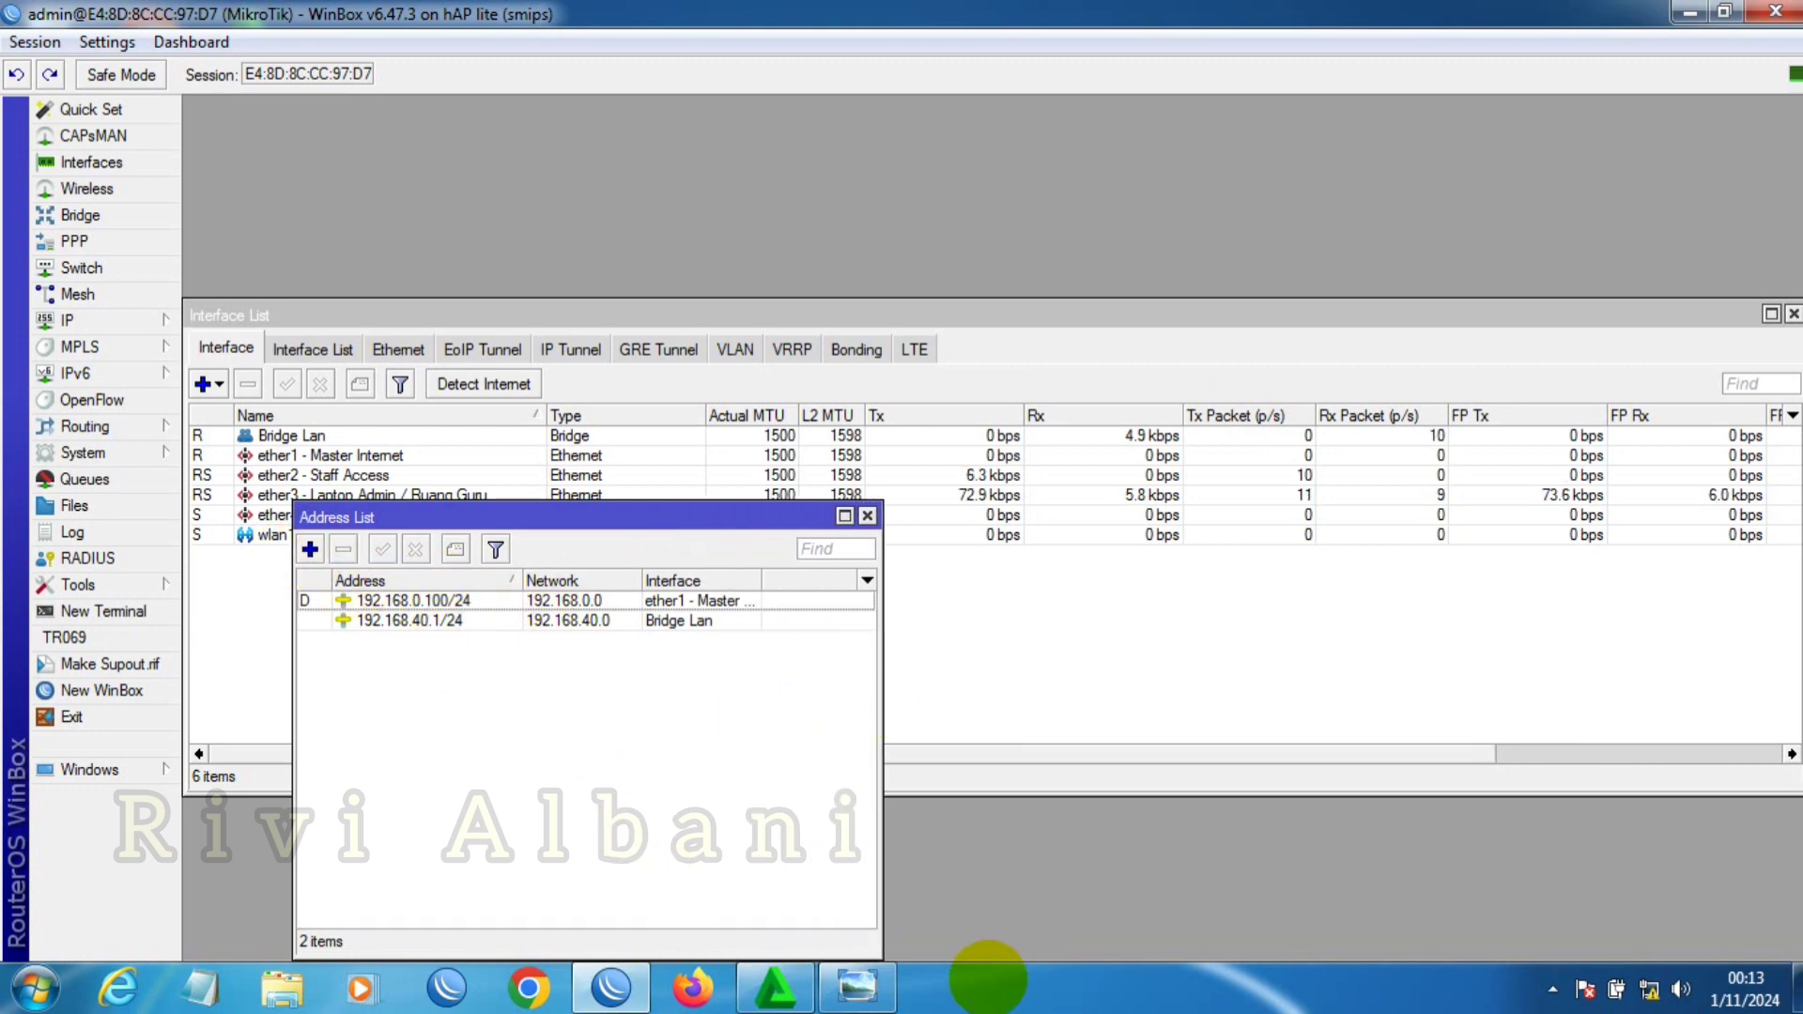
pyautogui.click(888, 981)
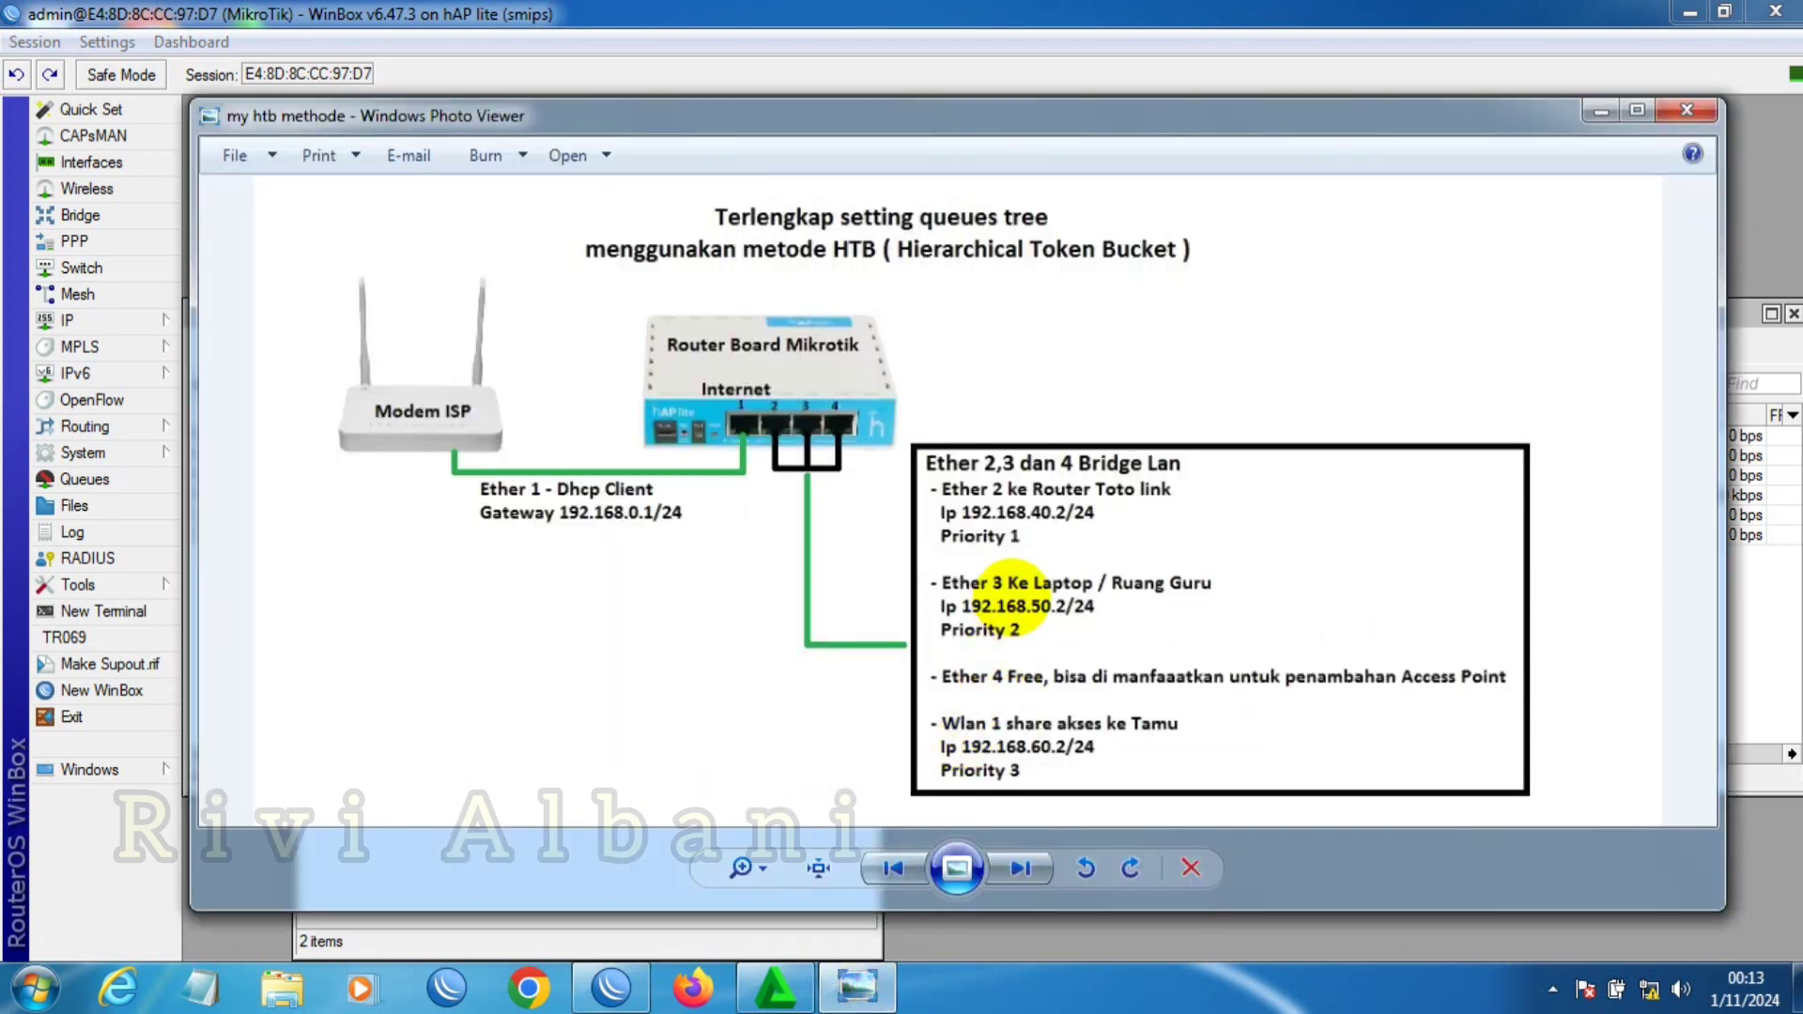
pyautogui.click(857, 986)
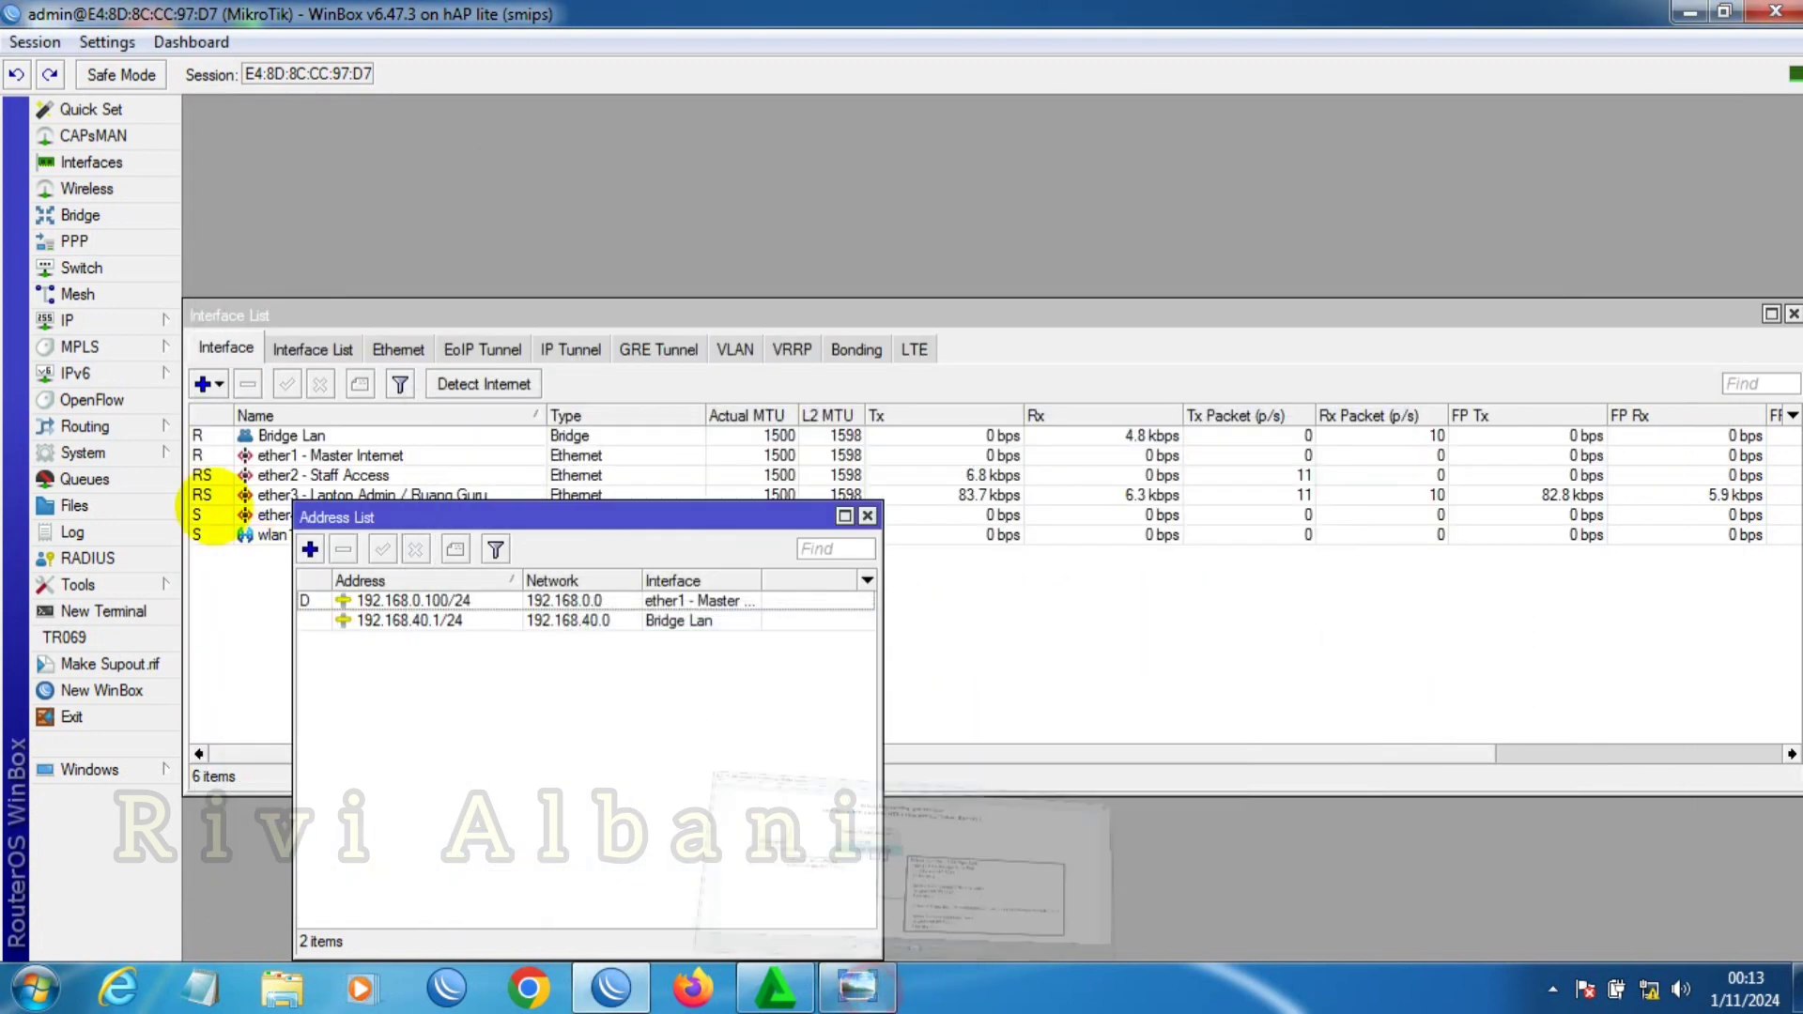
# Step: Add the IP address 192.168.50.1/24 to the Bridge Lan interface and save it
pyautogui.click(310, 548)
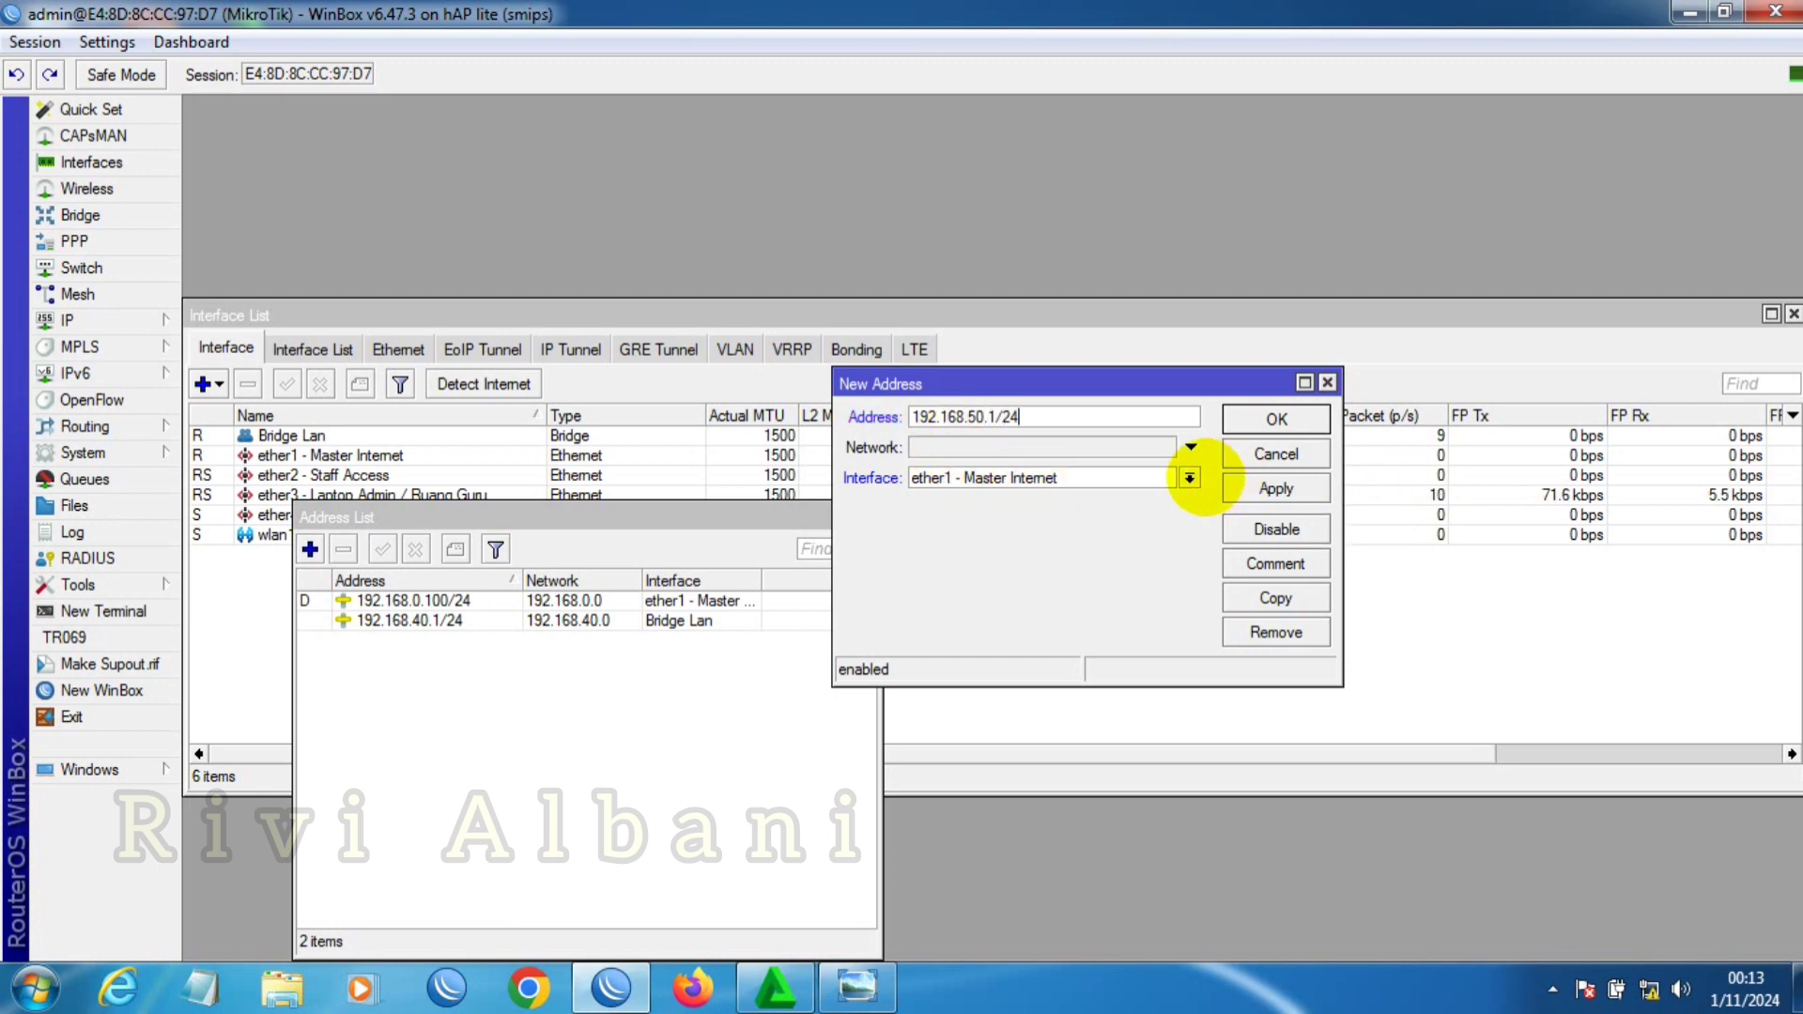
pyautogui.click(1190, 478)
pyautogui.click(1094, 498)
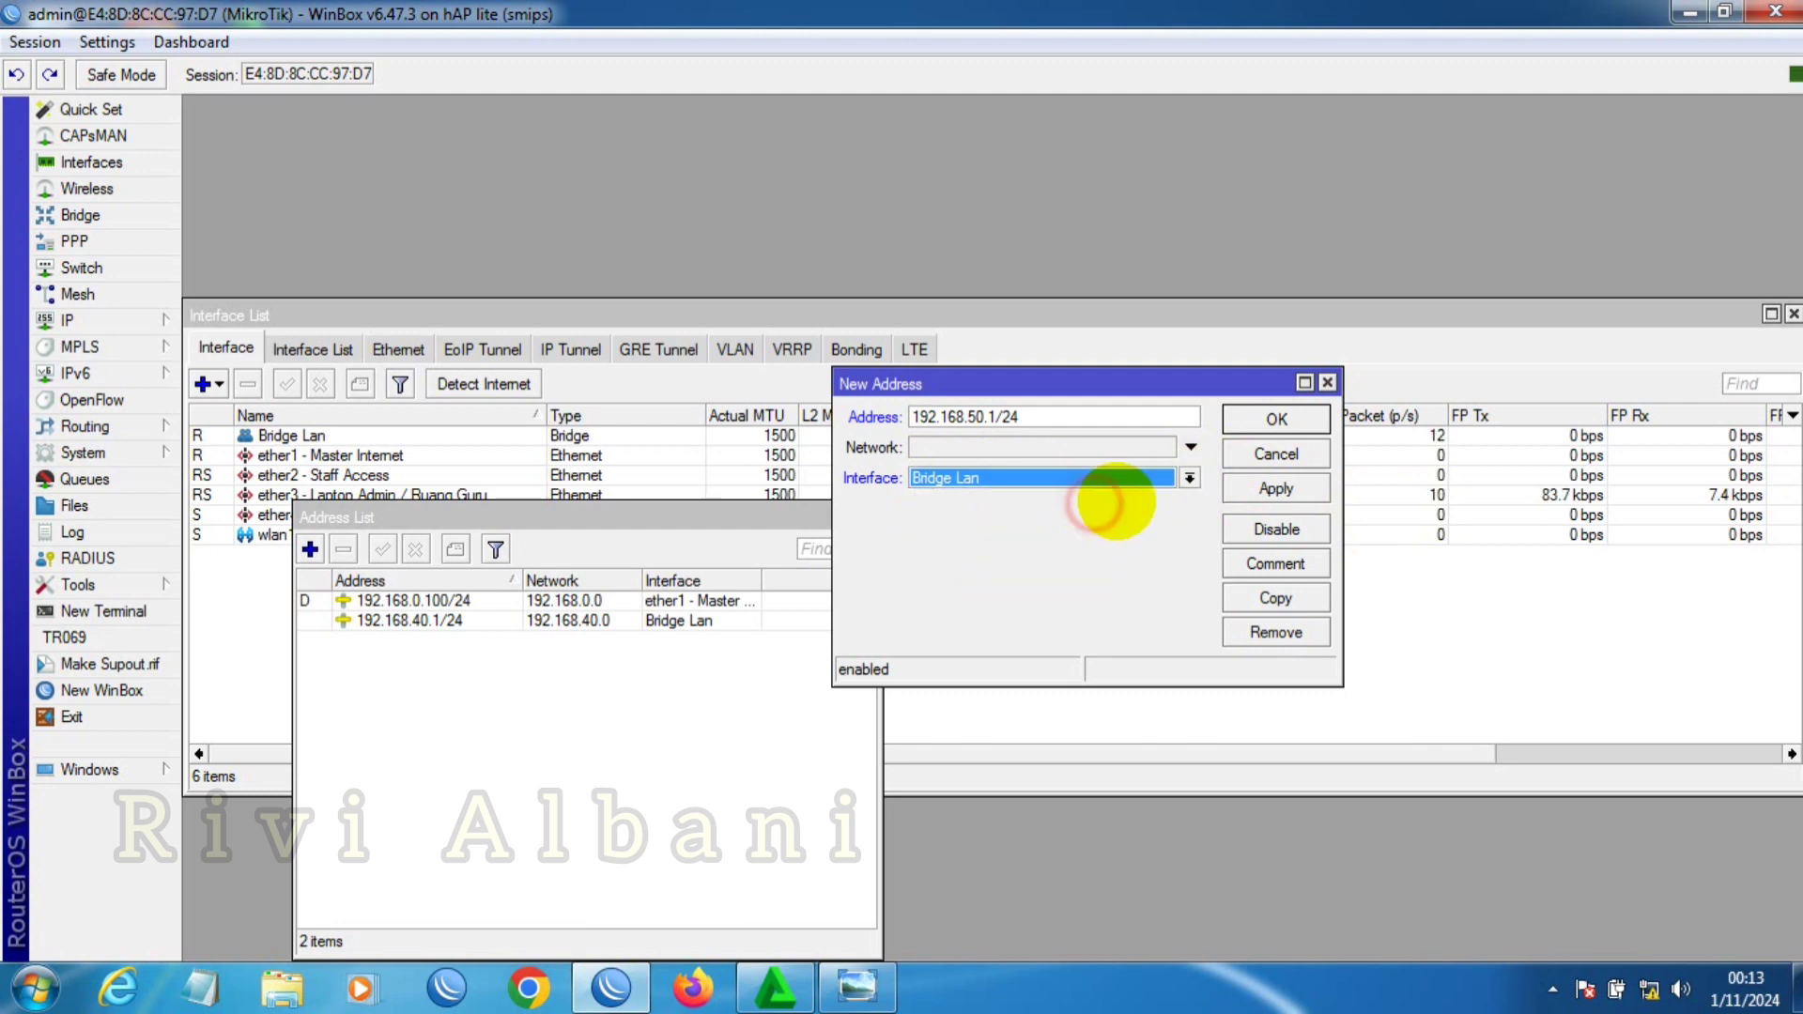
pyautogui.click(1243, 487)
pyautogui.click(1277, 420)
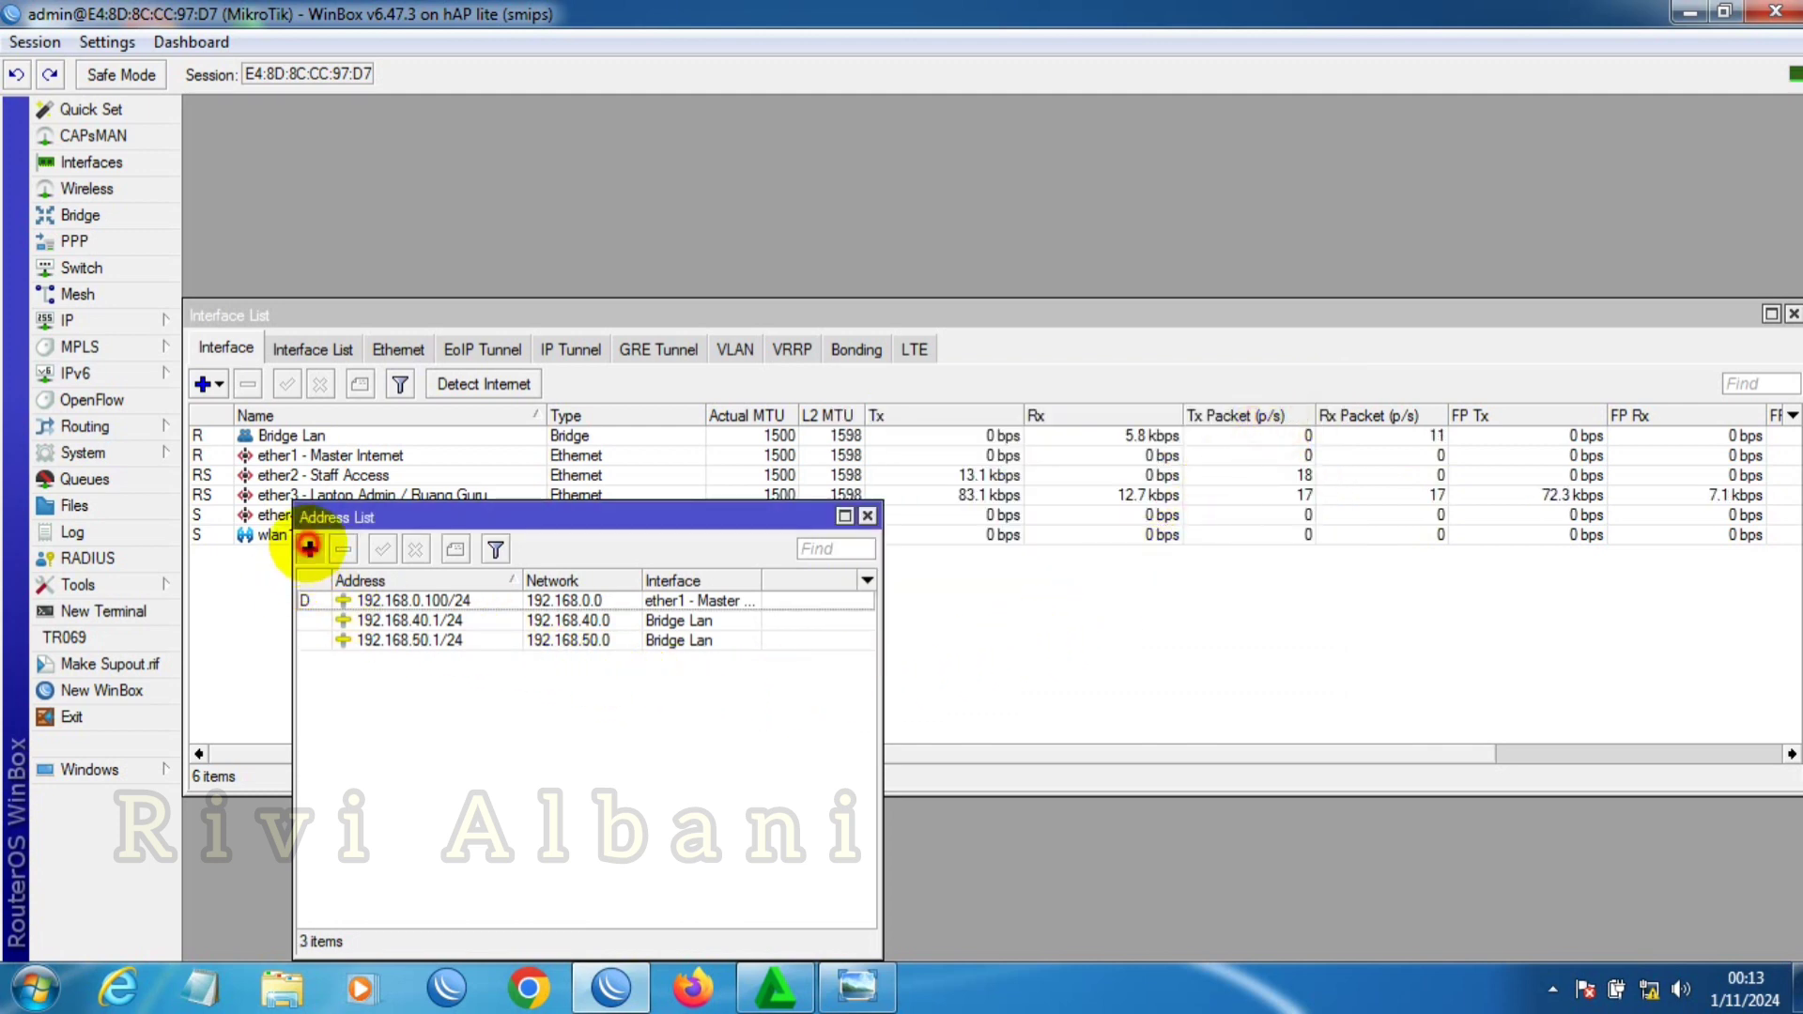
# Step: Check the Wlan 1 address plan in the network diagram and add the IP address 192.168.60.1/24 to the wlan1 interface
pyautogui.click(310, 549)
pyautogui.click(855, 981)
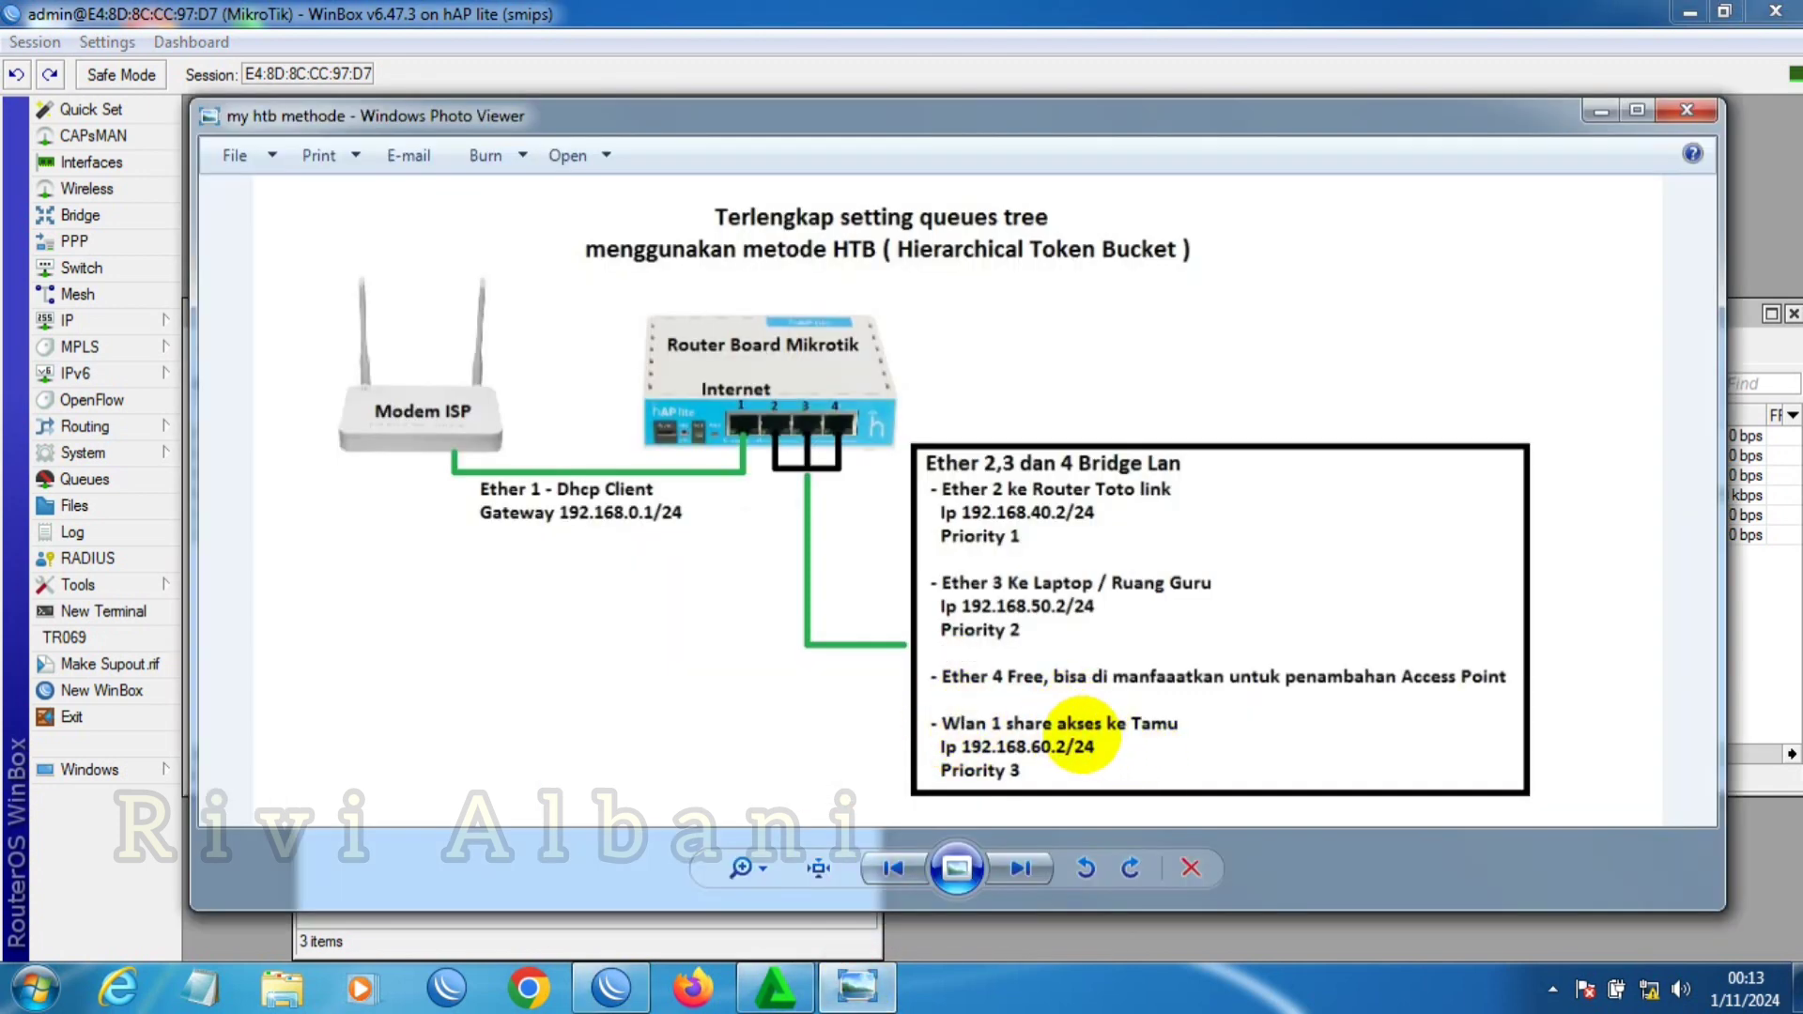
pyautogui.click(856, 986)
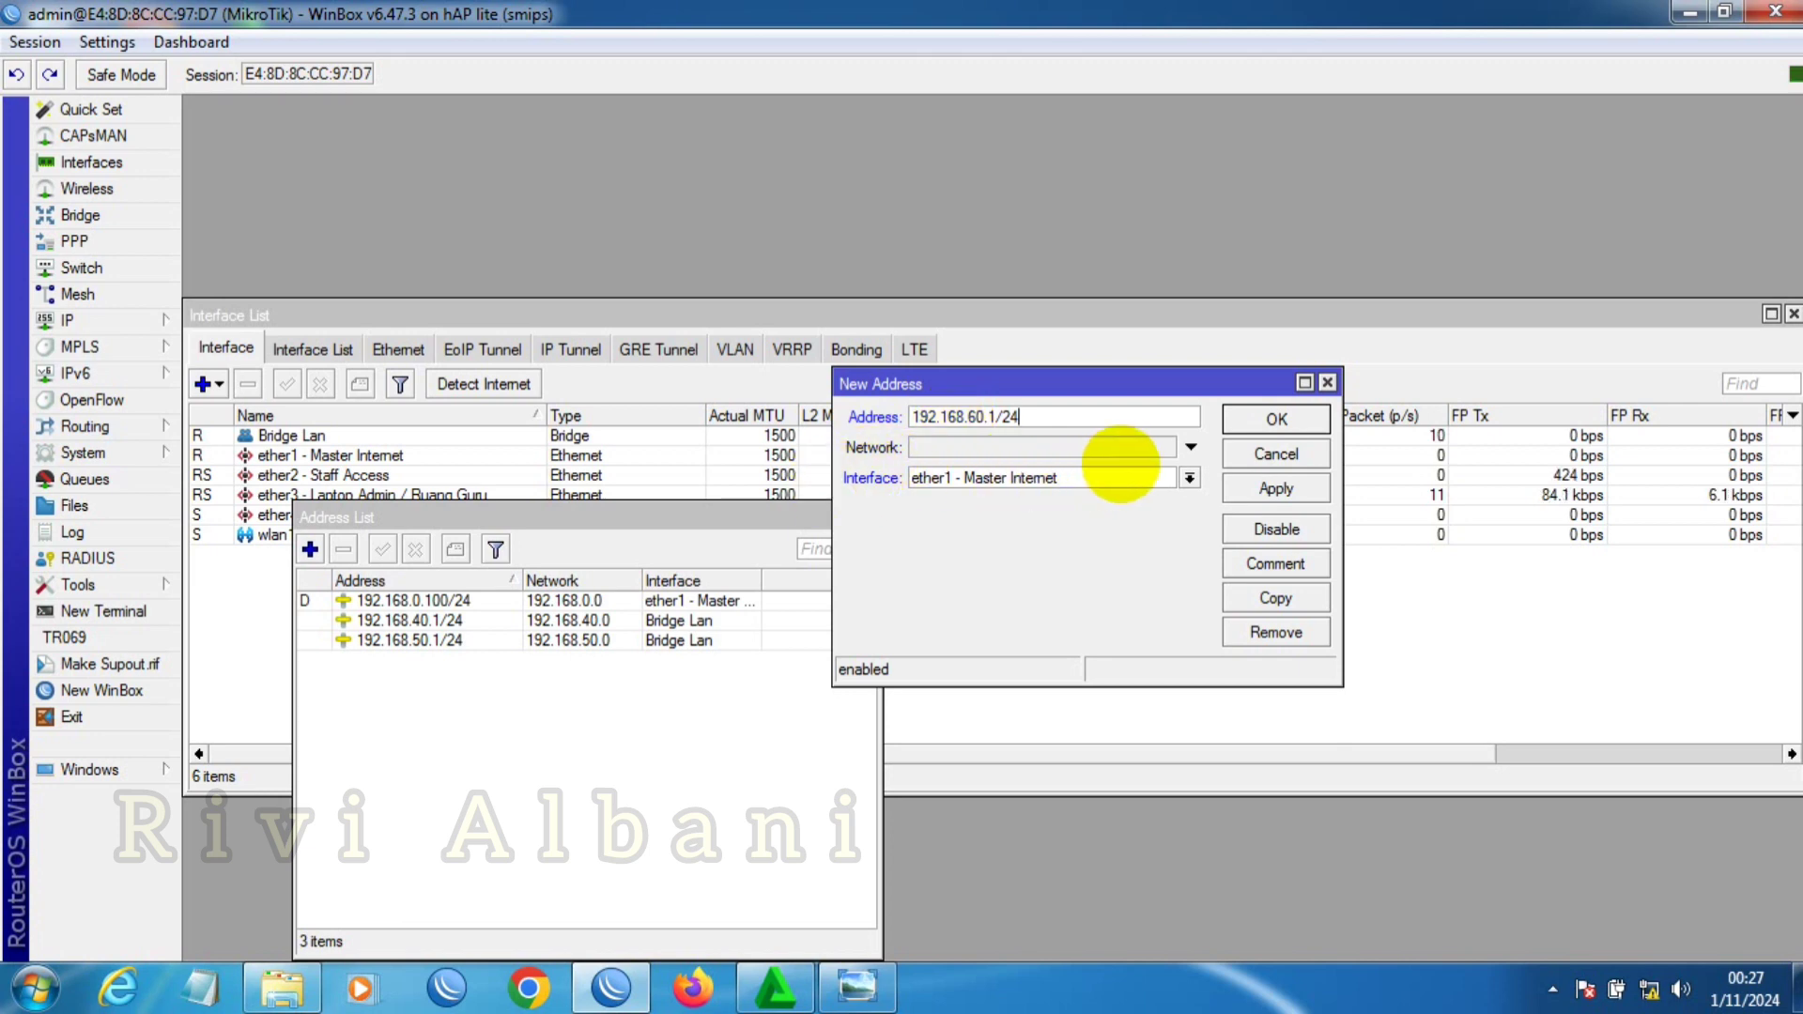
pyautogui.click(1189, 478)
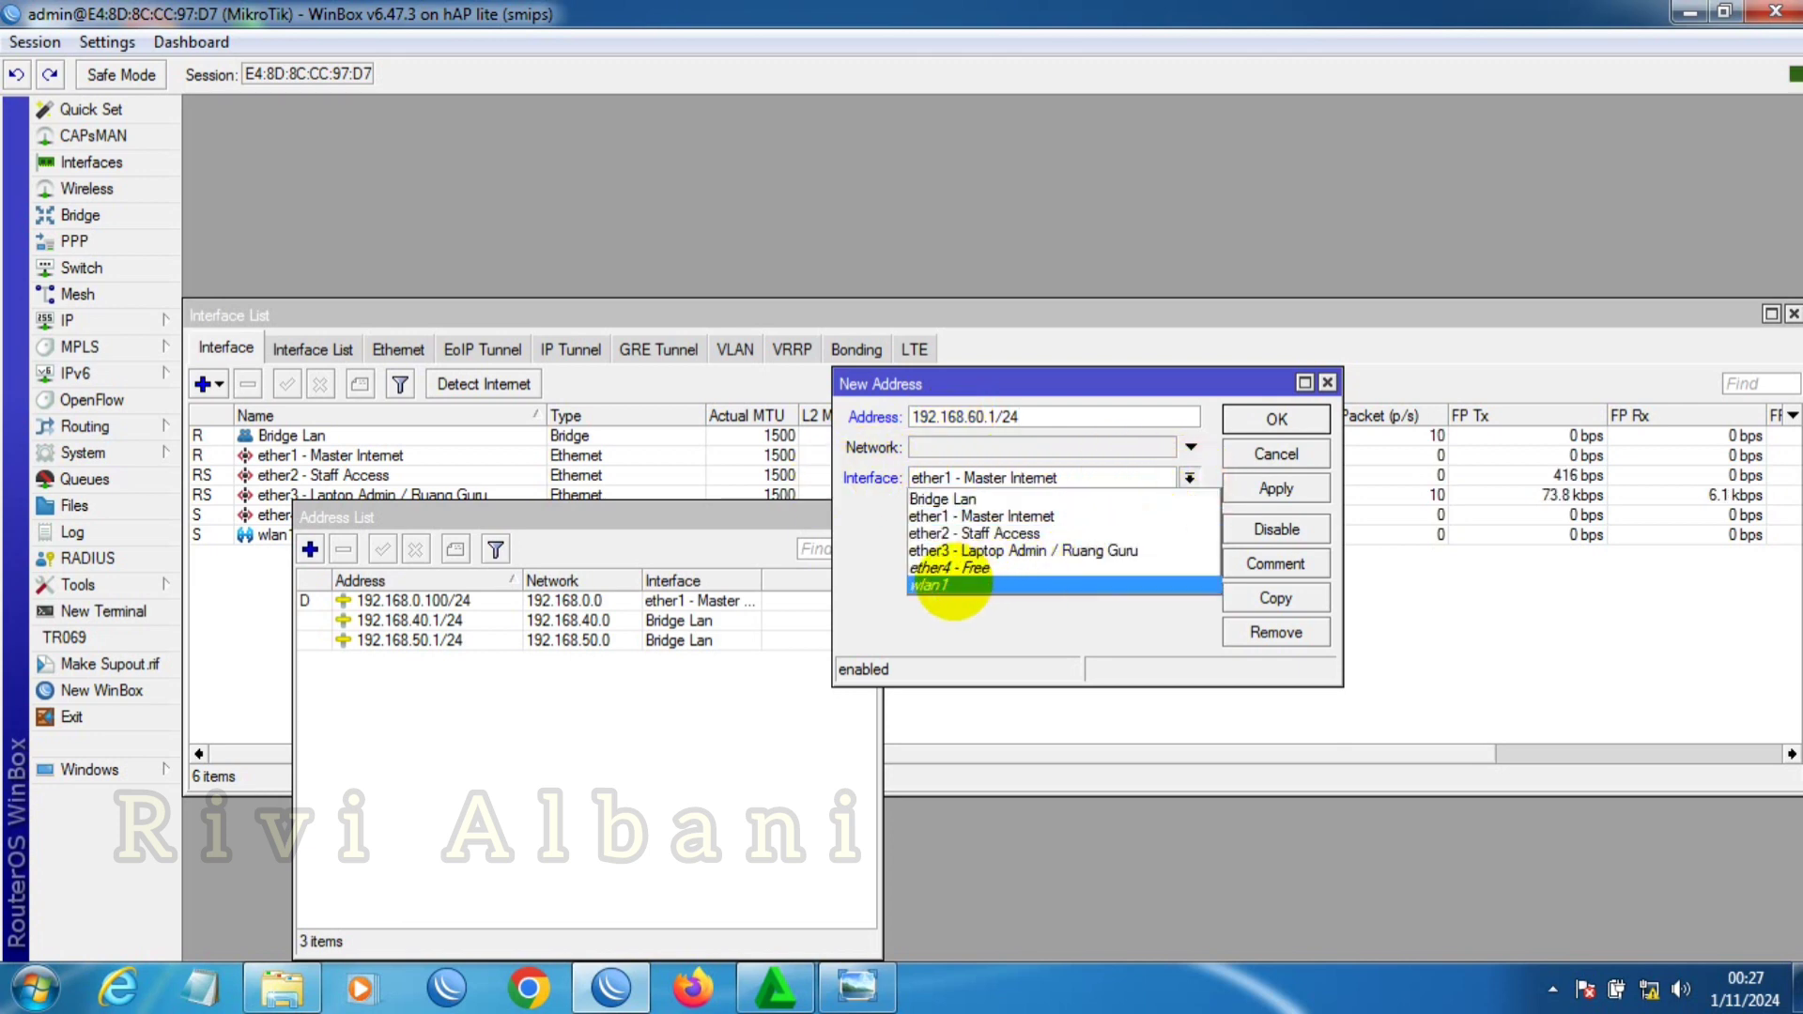
pyautogui.click(954, 582)
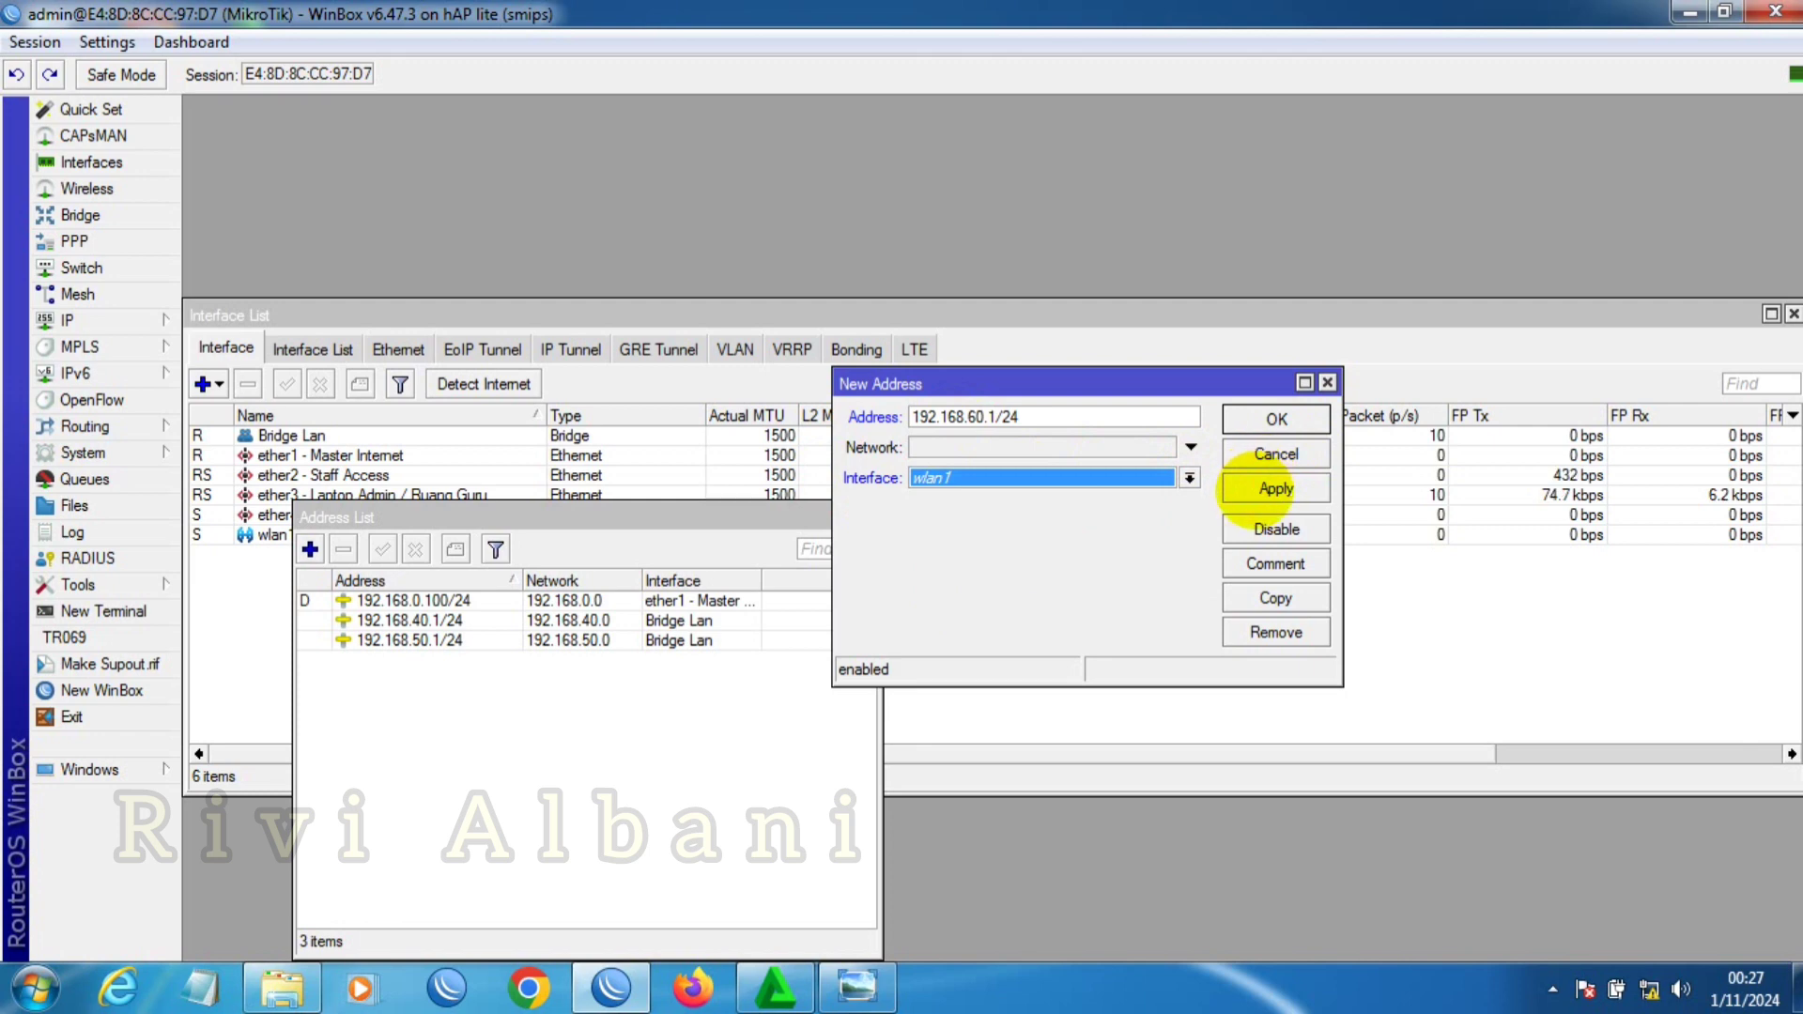
pyautogui.click(1254, 490)
pyautogui.click(1276, 419)
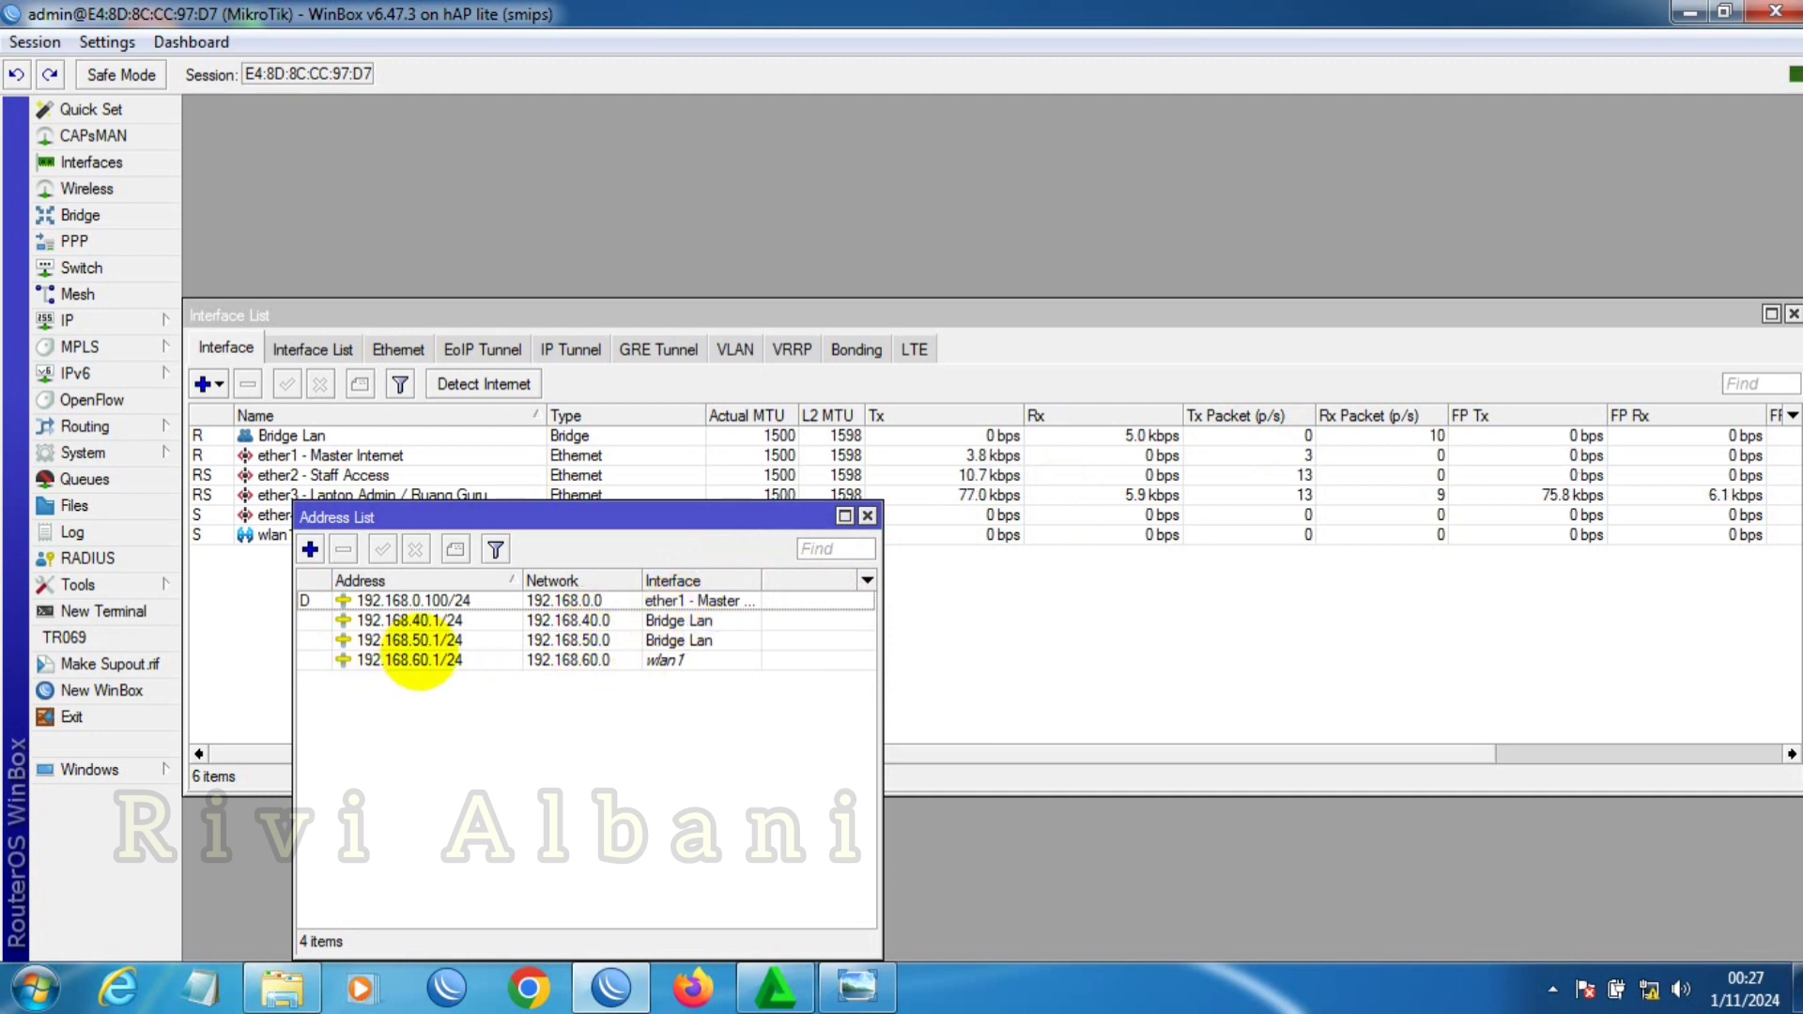
# Step: Open the firewall's mangle rule list
pyautogui.moveTo(419, 663)
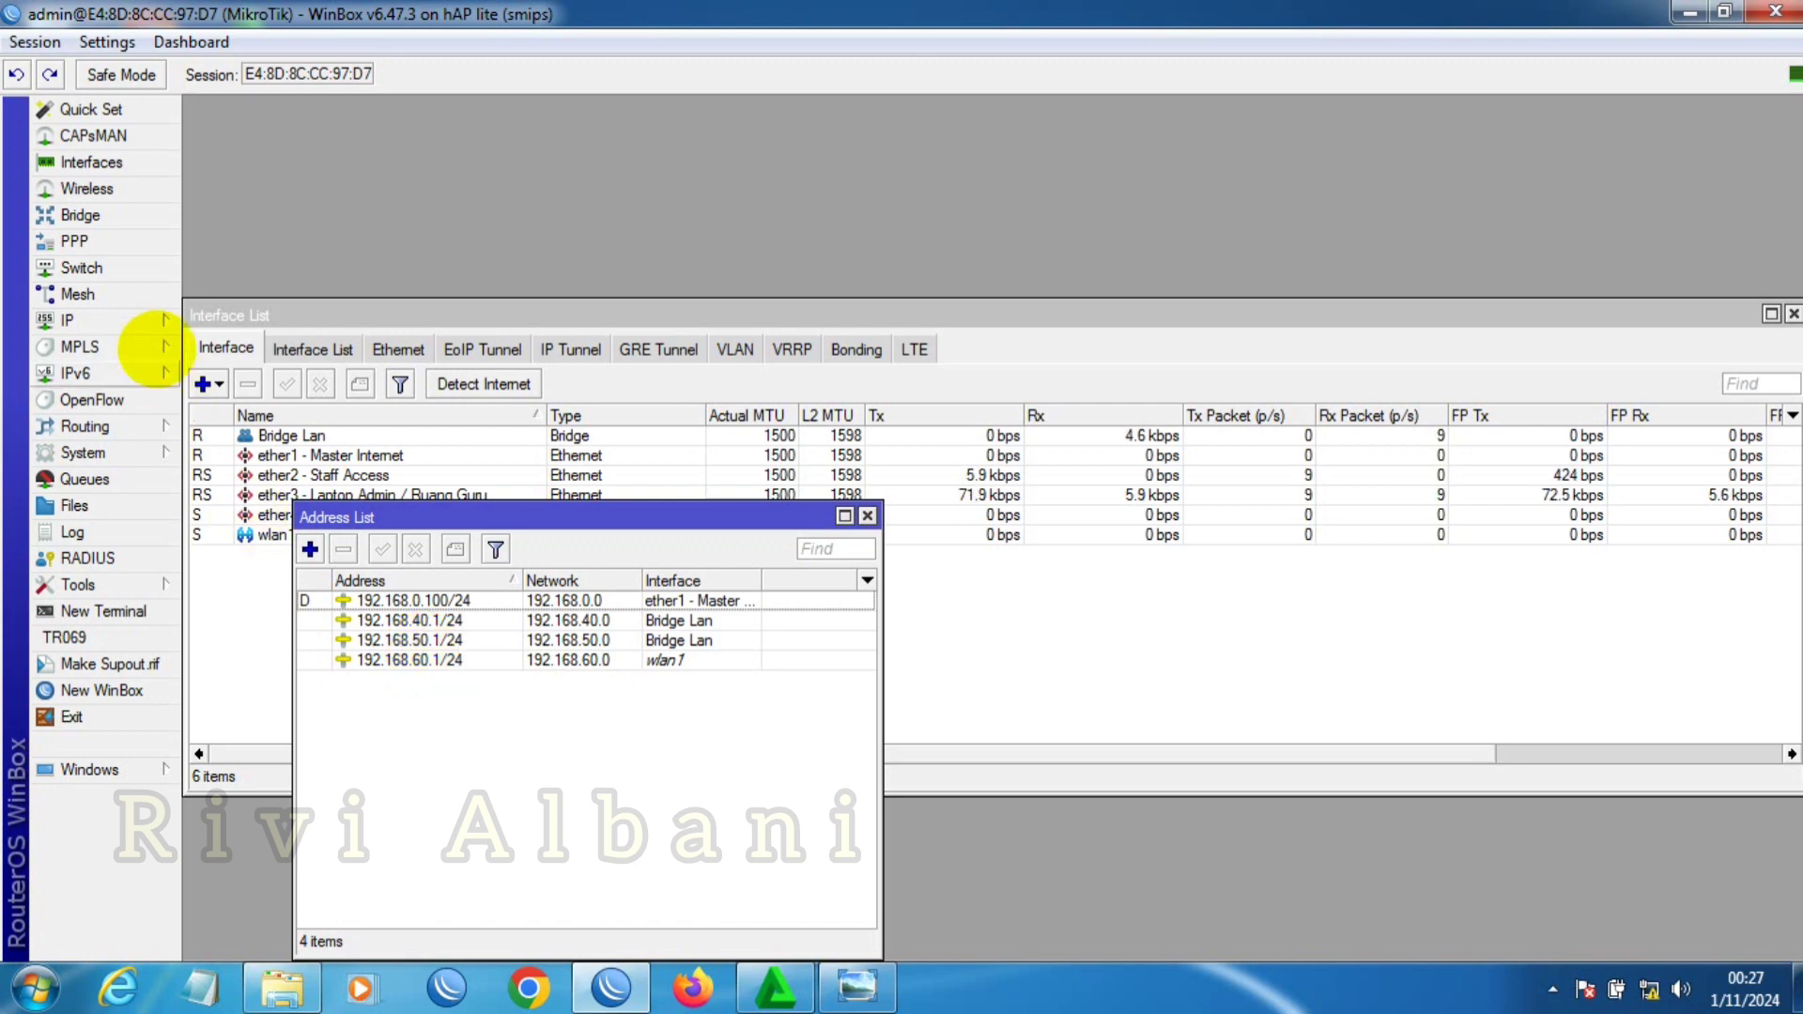
pyautogui.click(122, 320)
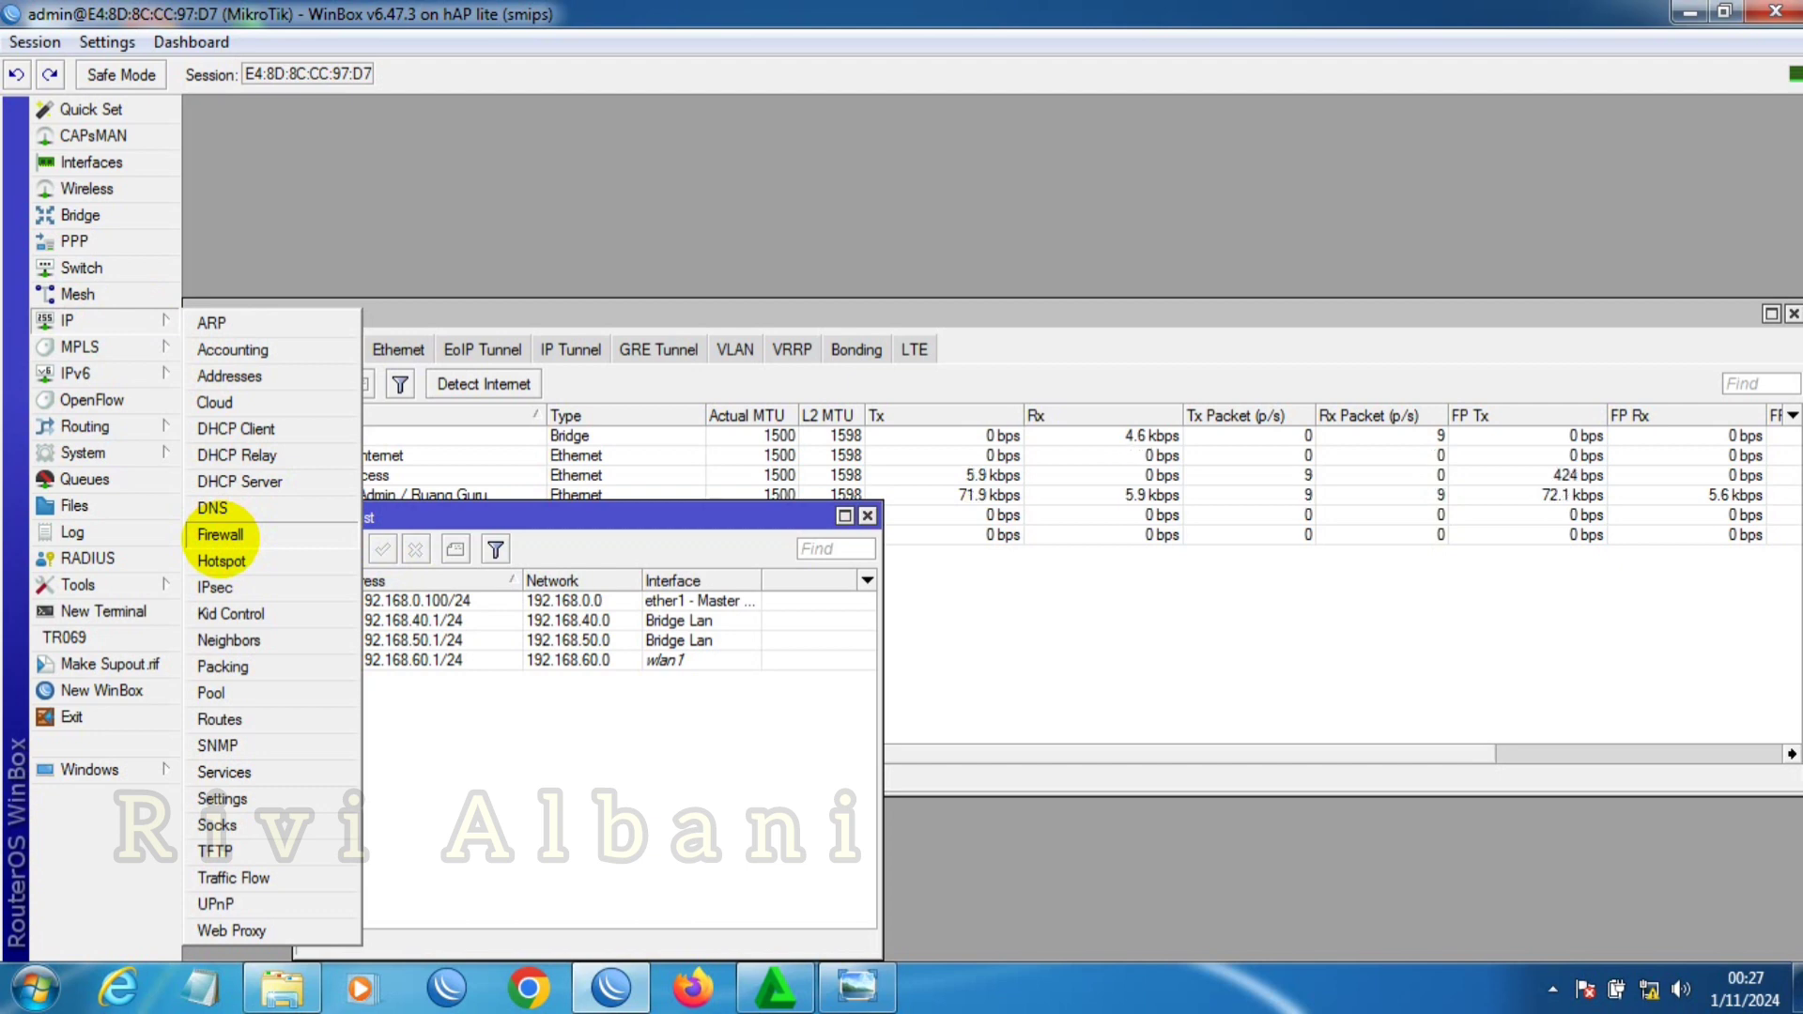
pyautogui.click(221, 534)
pyautogui.click(648, 262)
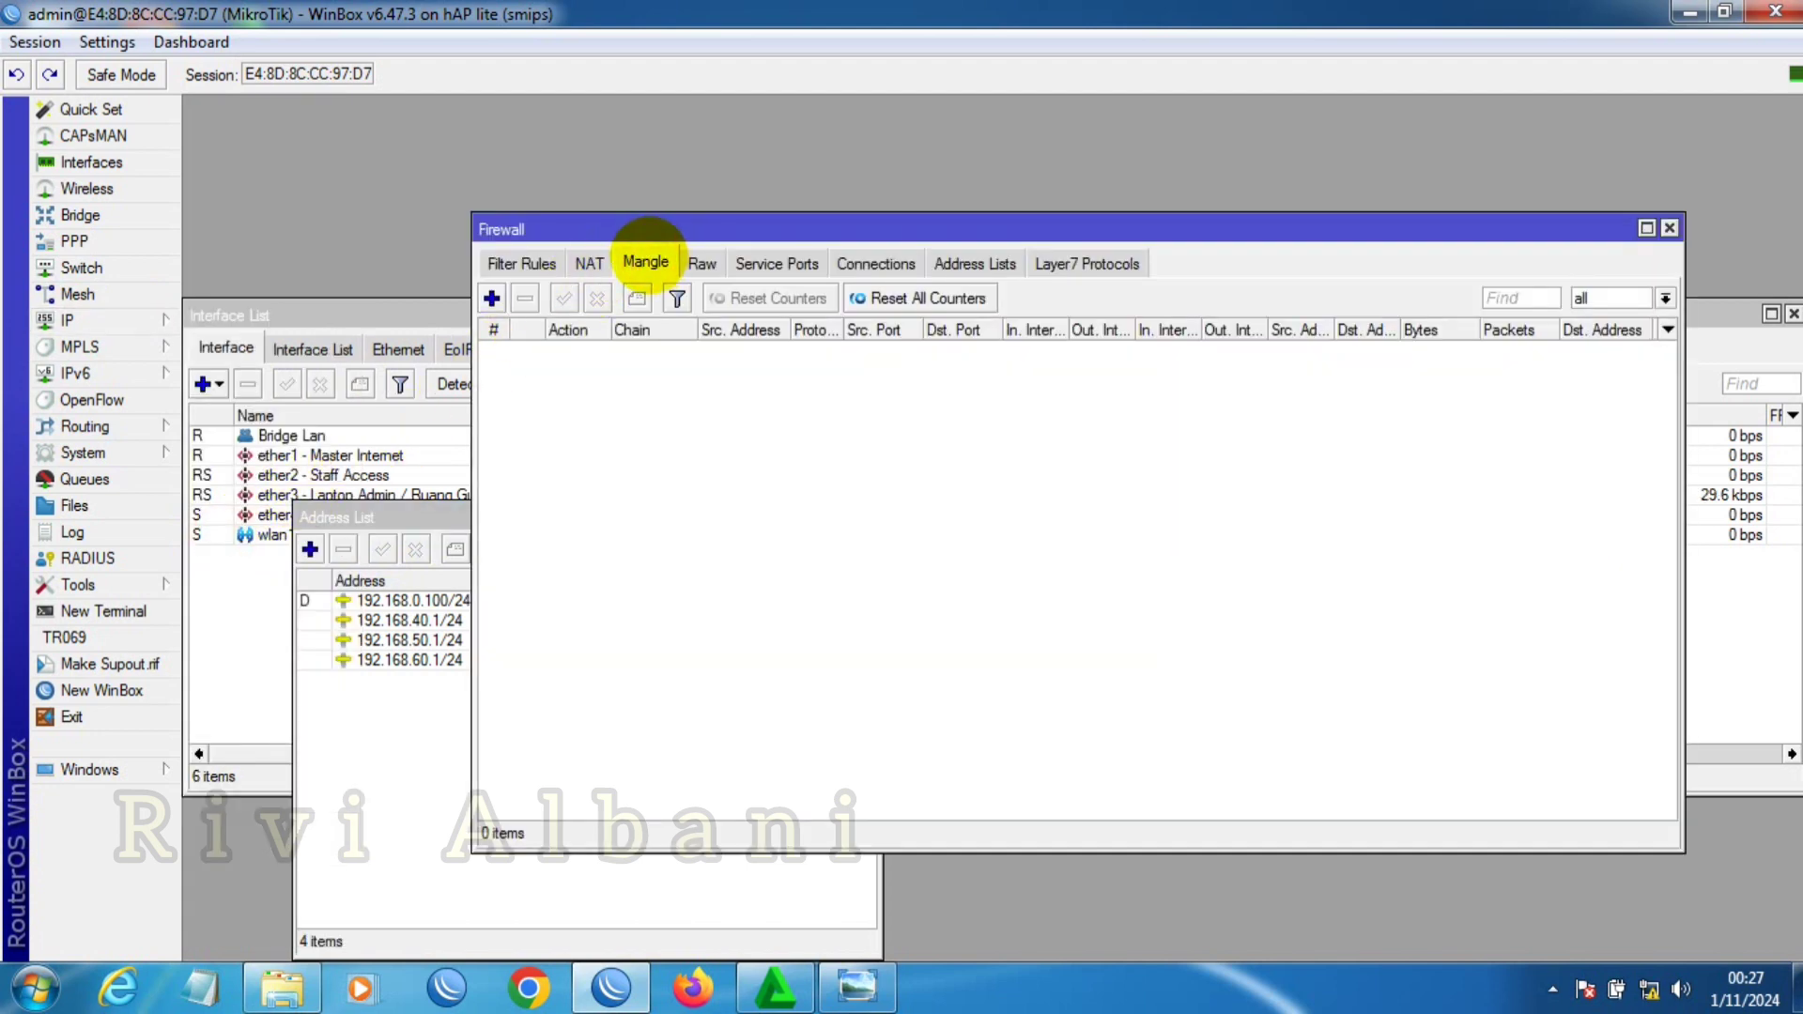